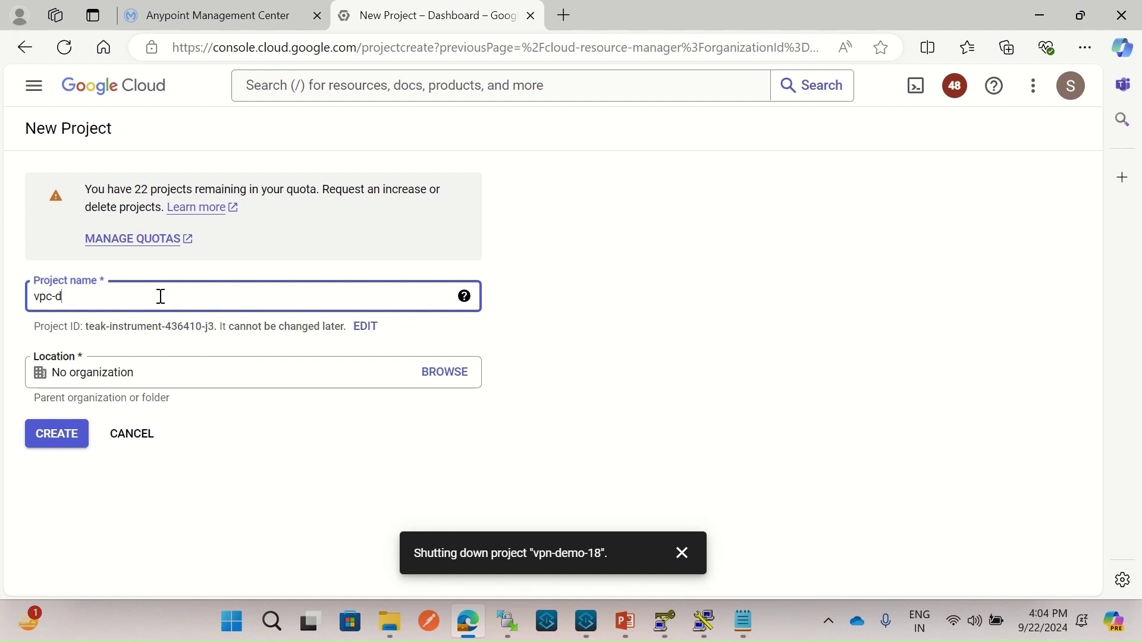
- Create the project vpc-demo-0922 with no organization and select it as the current project
{"action": "type", "text": "0922"}
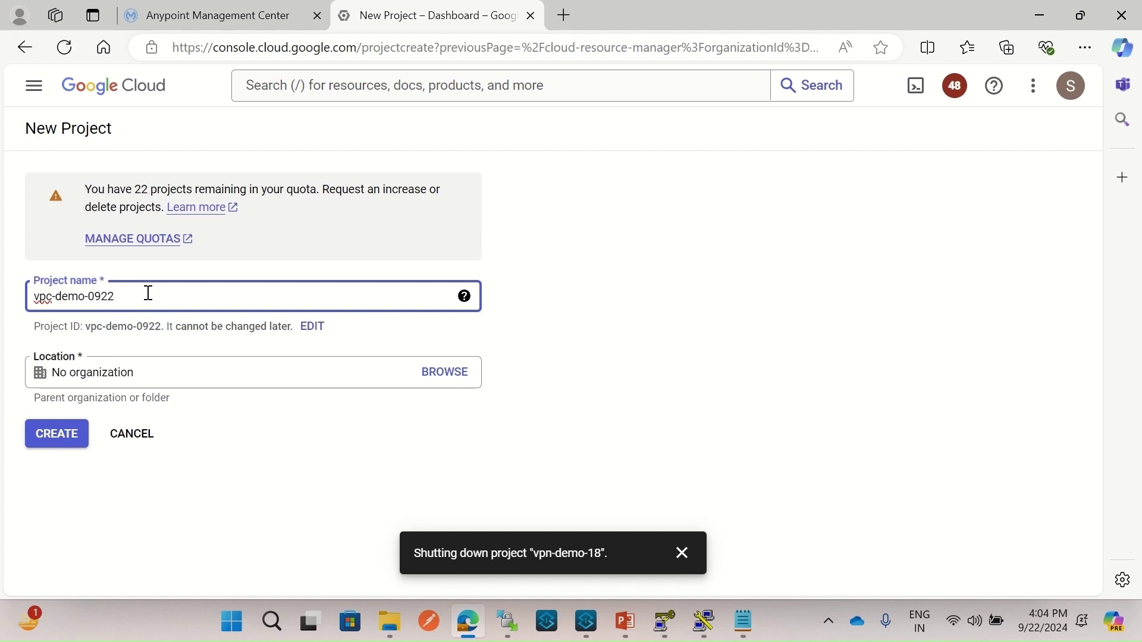
{"action": "left_click", "coordinate": [54, 438]}
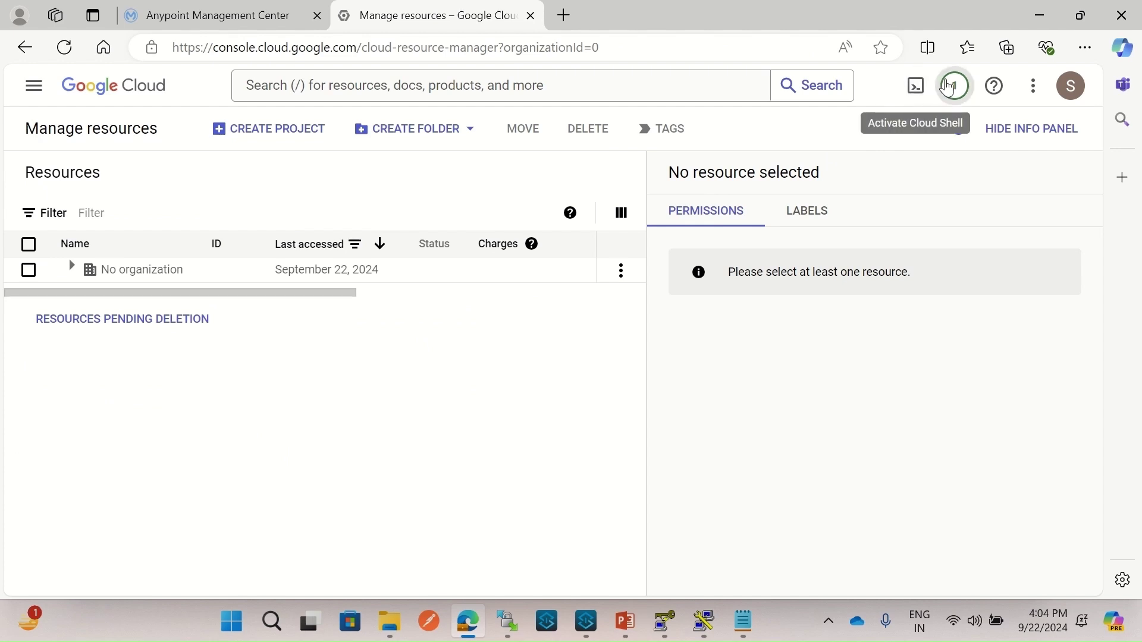
{"action": "left_click", "coordinate": [954, 85]}
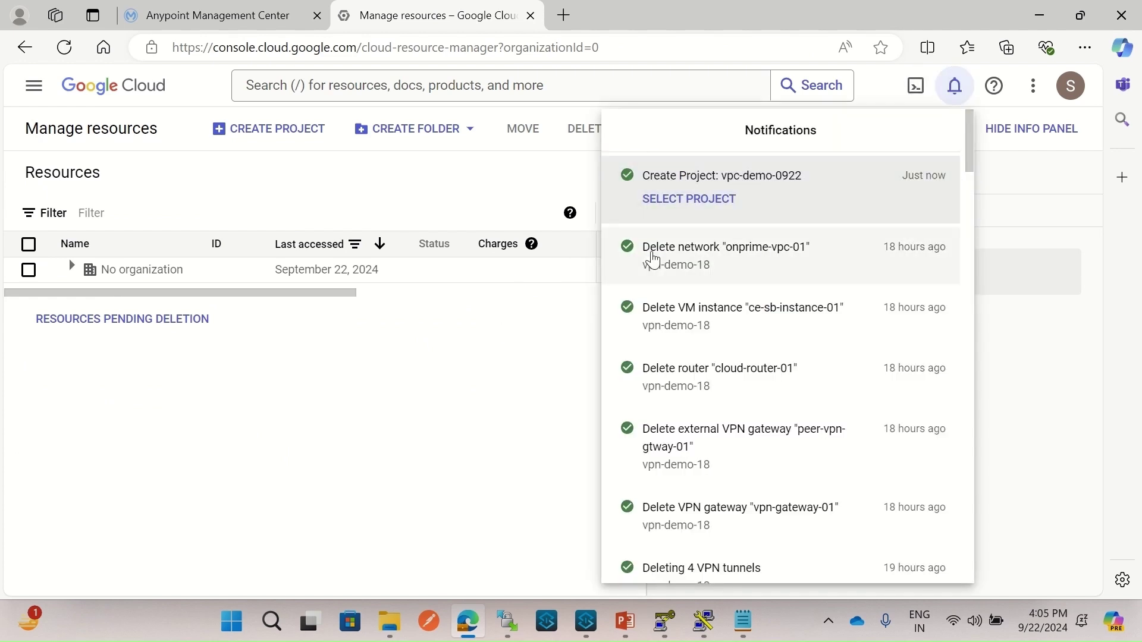
{"action": "left_click", "coordinate": [714, 206]}
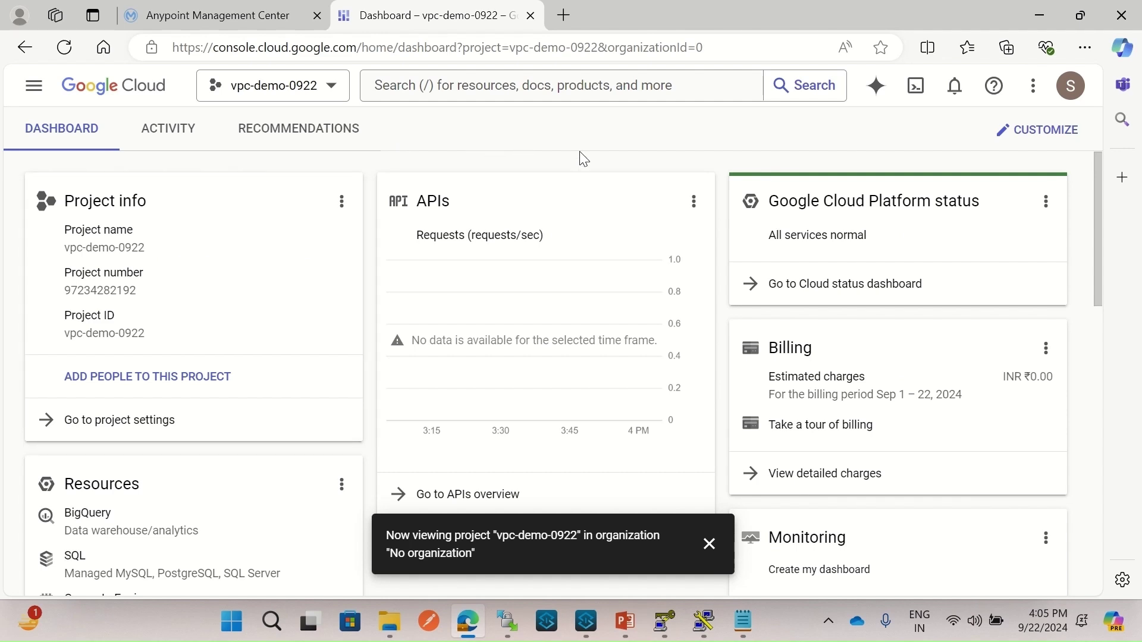
- Switch to notes.txt in Notepad and look up the subnet range for the VPC network
{"action": "left_click", "coordinate": [745, 622]}
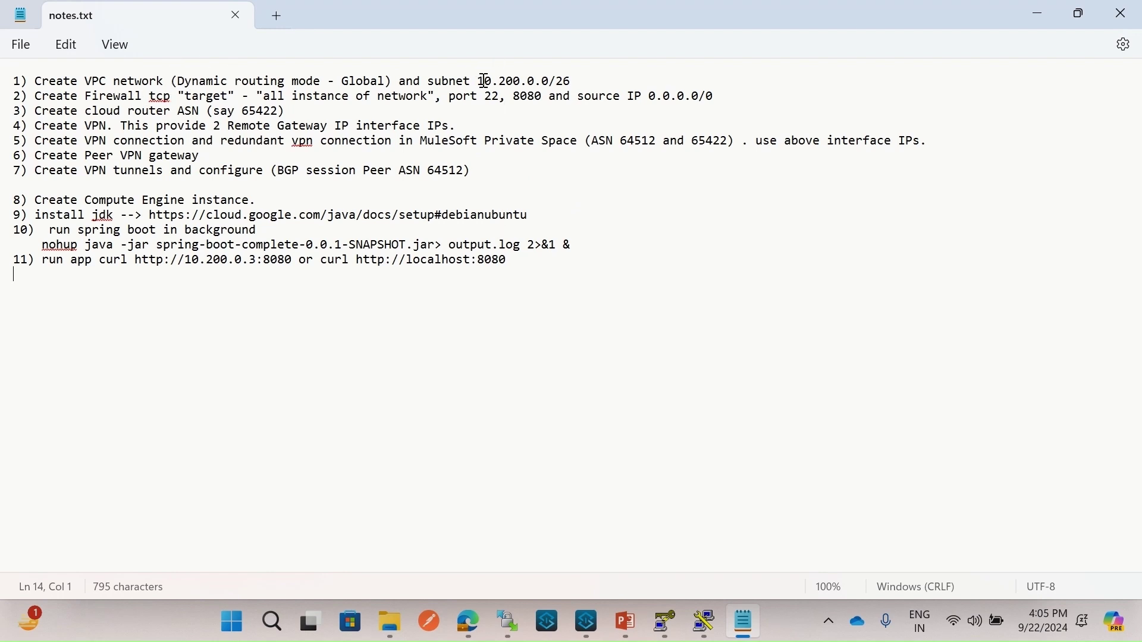
{"action": "left_click_drag", "start_coordinate": [483, 80], "coordinate": [575, 78]}
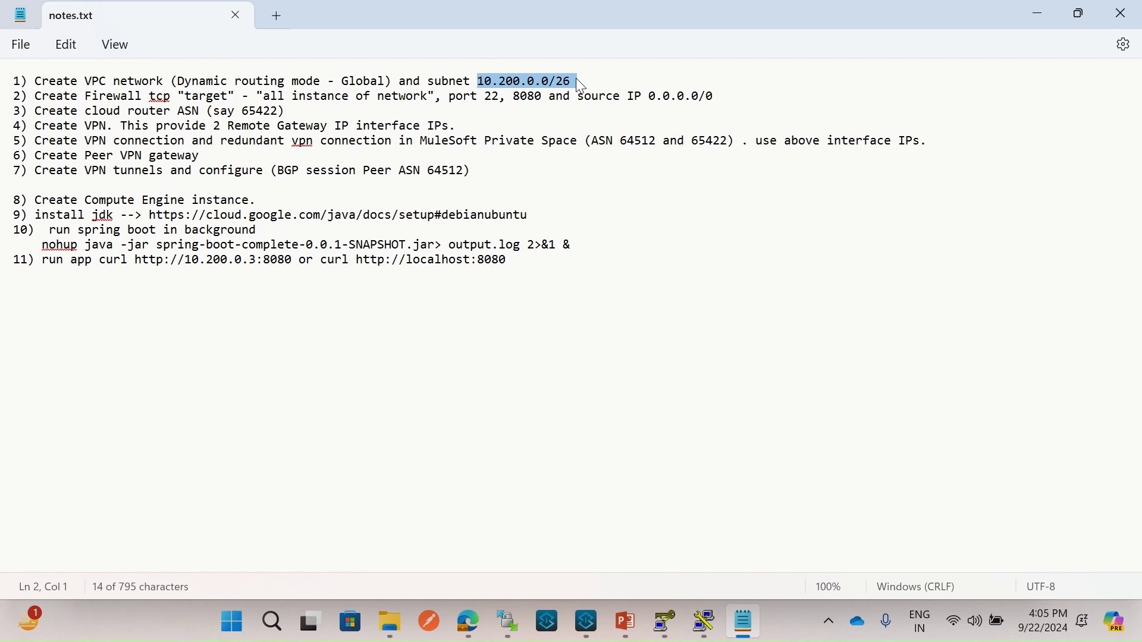
{"action": "left_click", "coordinate": [688, 319]}
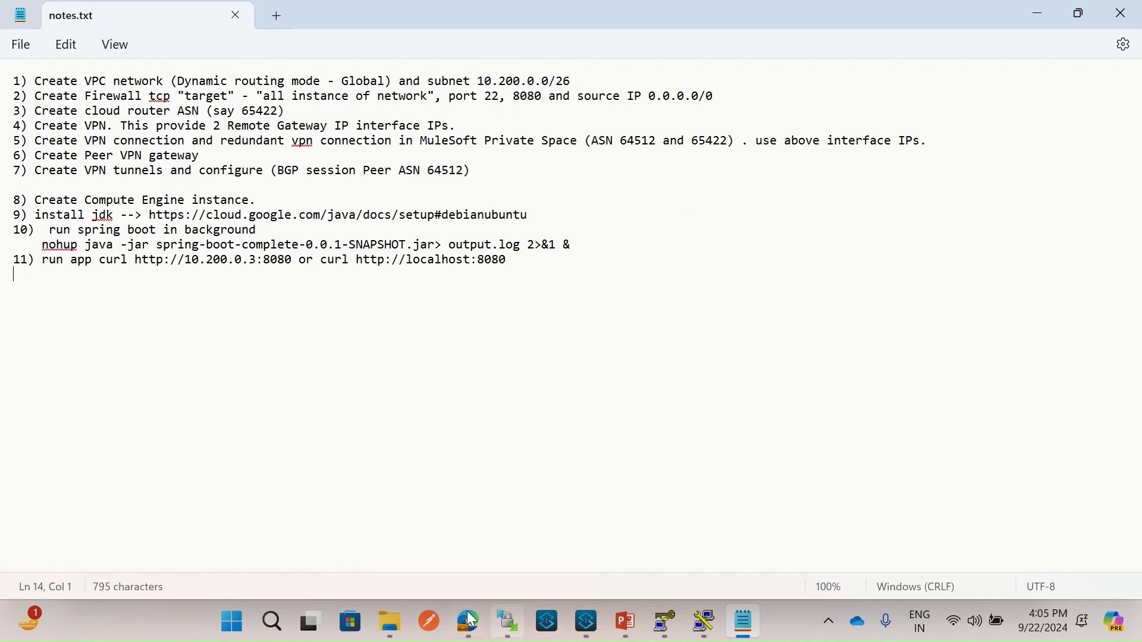
- Switch back to the Google Cloud console in the browser, search for vpc and go to the VPC networks page
{"action": "left_click", "coordinate": [469, 621]}
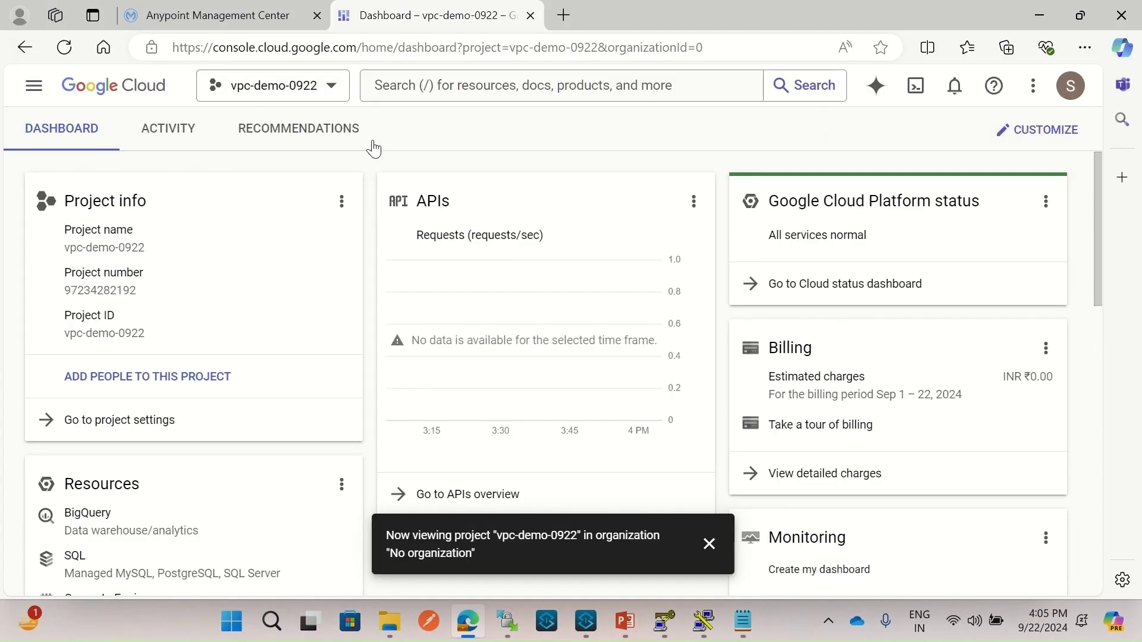
{"action": "left_click", "coordinate": [577, 87]}
{"action": "type", "text": "vpc"}
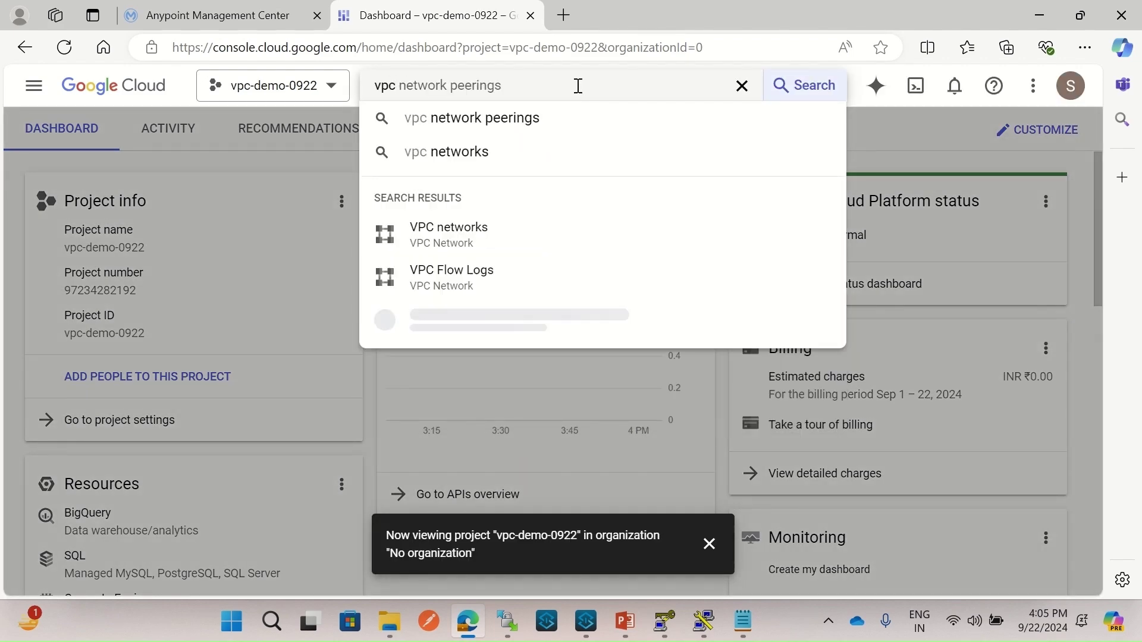
{"action": "left_click", "coordinate": [489, 154]}
{"action": "left_click", "coordinate": [474, 160]}
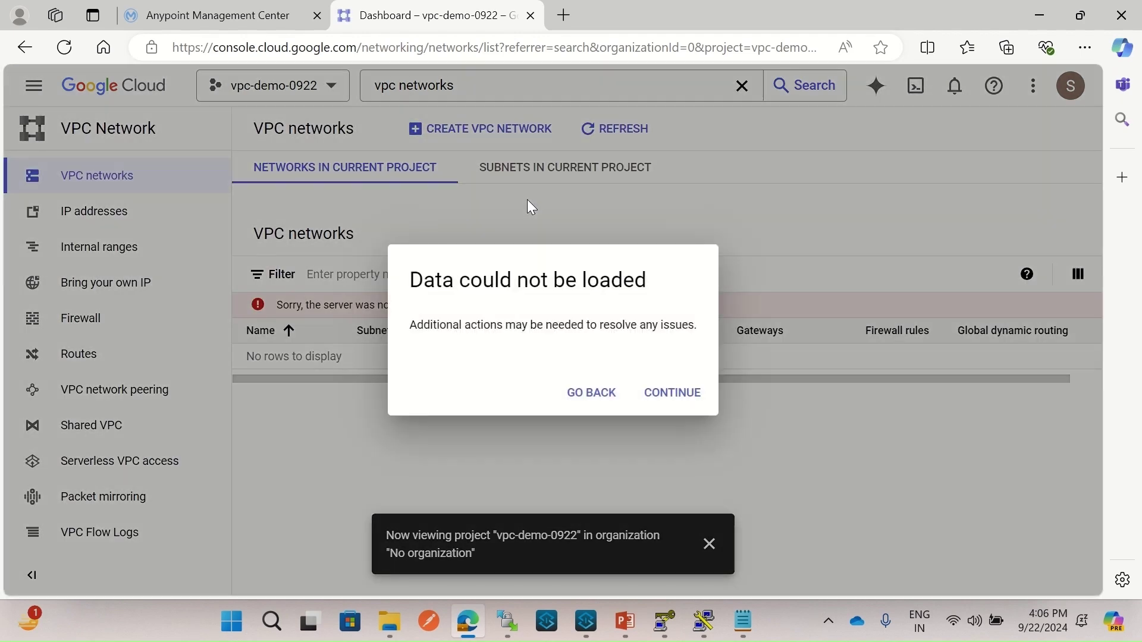
- Continue past the loading error, enable the Compute Engine API for vpc-demo-0922 and check the notifications for its activation
{"action": "left_click", "coordinate": [664, 394]}
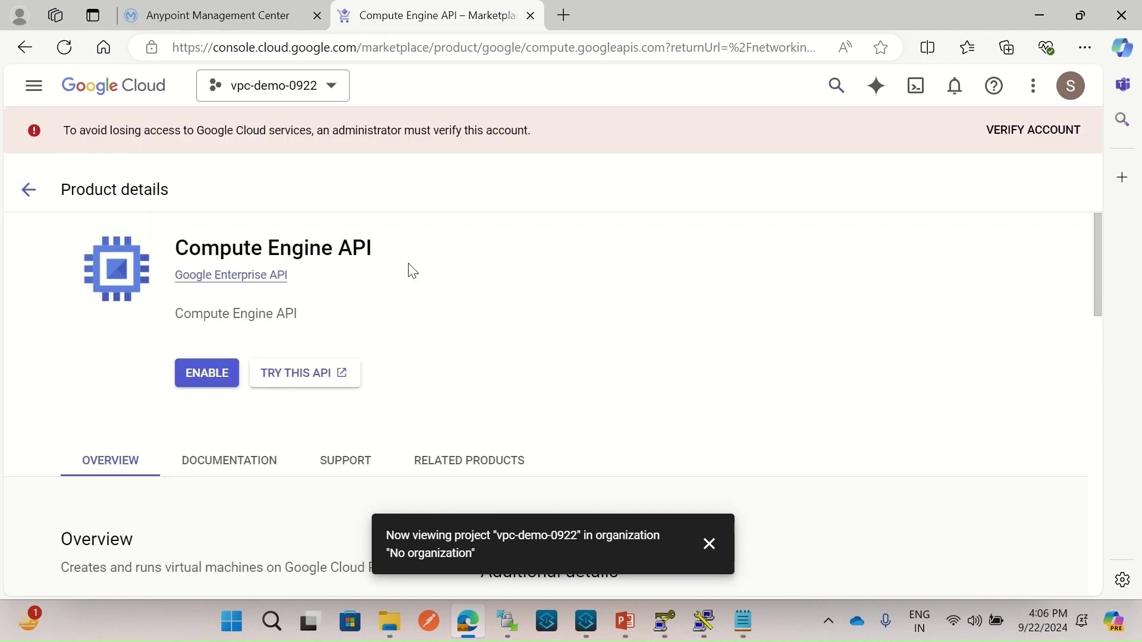
{"action": "left_click", "coordinate": [211, 377]}
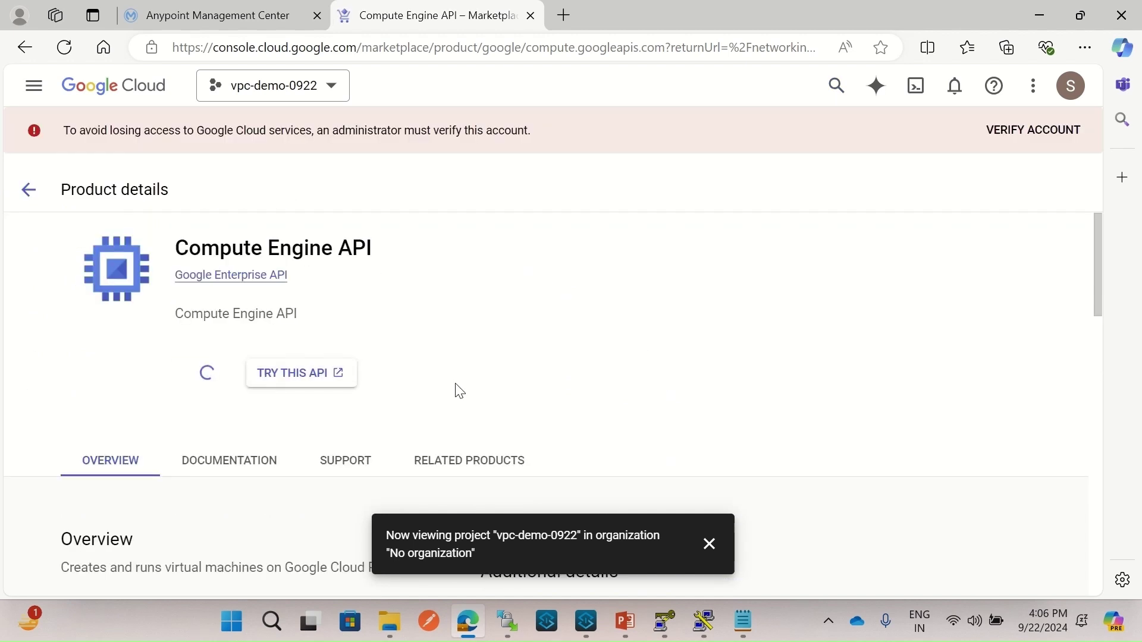
{"action": "left_click", "coordinate": [956, 86]}
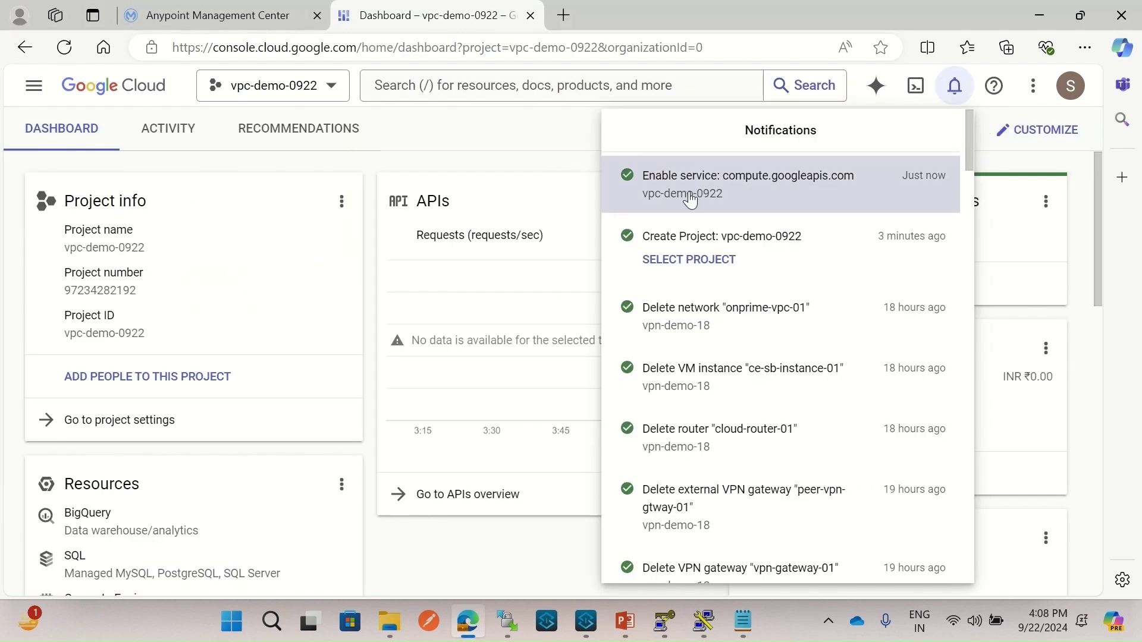
{"action": "left_click", "coordinate": [477, 144]}
- Search the console for vpc and open the VPC networks page of vpc-demo-0922
{"action": "left_click", "coordinate": [514, 86]}
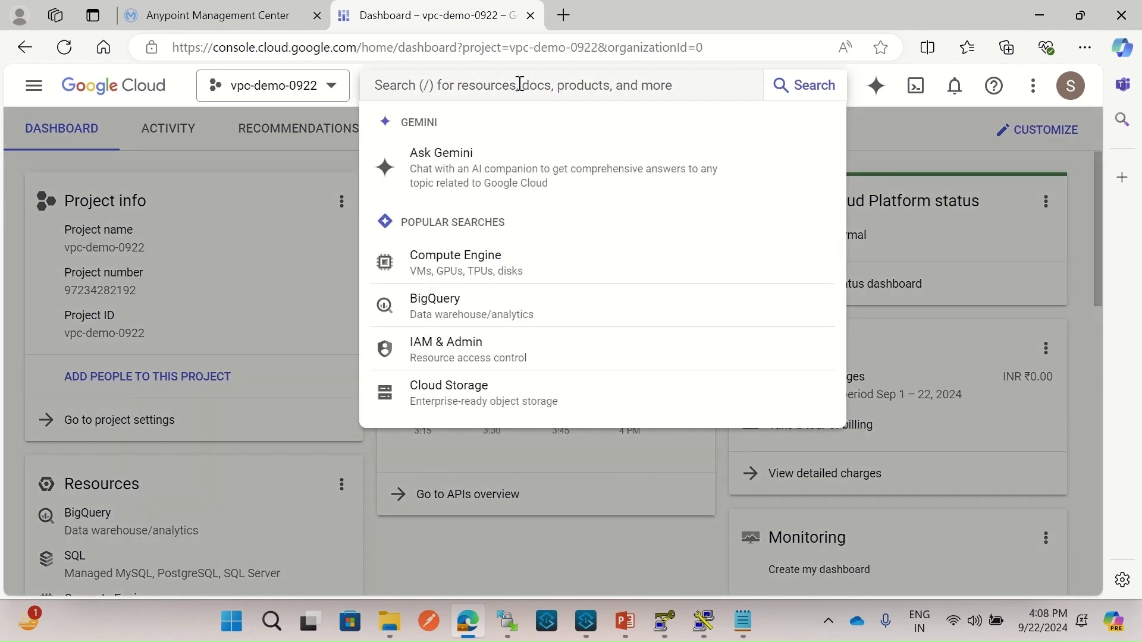
{"action": "type", "text": "vpc"}
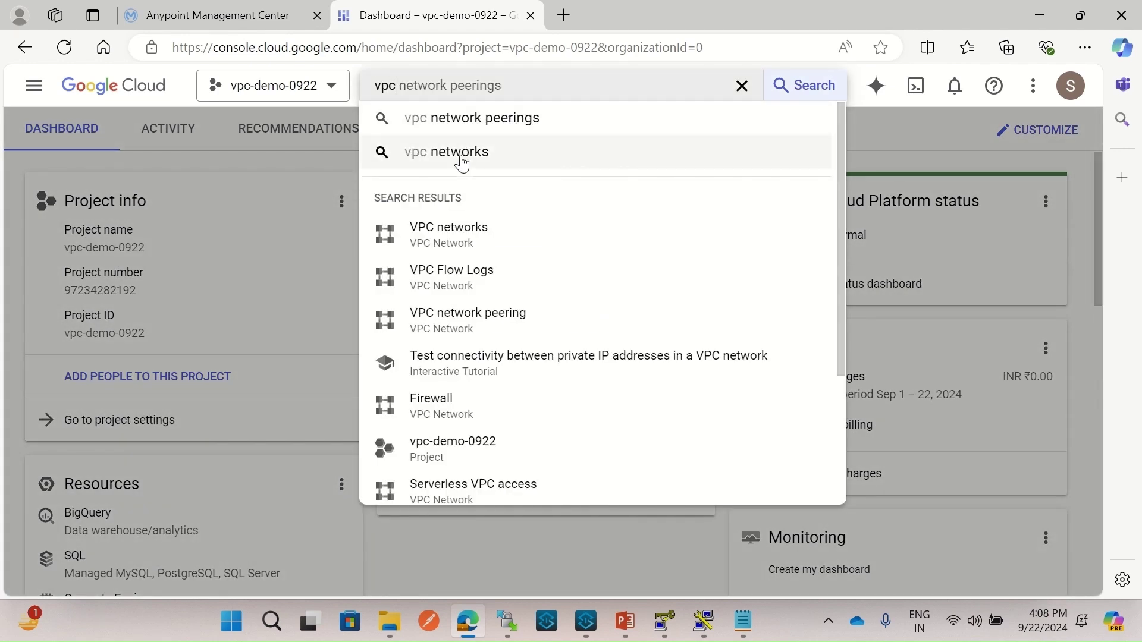
{"action": "left_click", "coordinate": [462, 153]}
{"action": "left_click", "coordinate": [465, 164]}
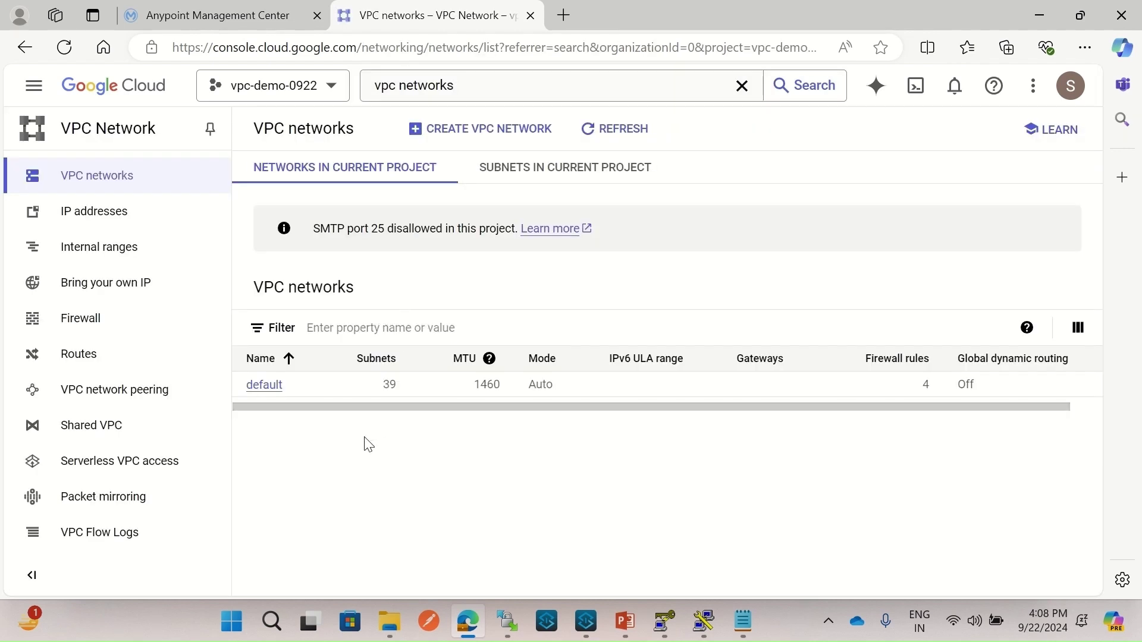
- Start creating a VPC network and name it vpc-01-0922
{"action": "left_click", "coordinate": [486, 135]}
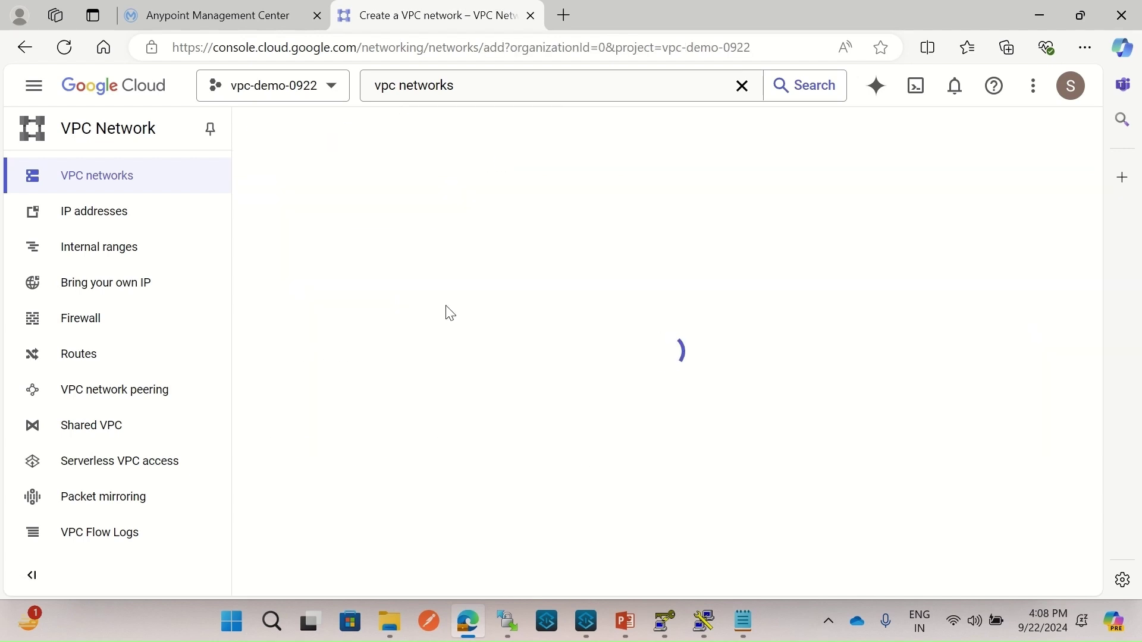
{"action": "left_click", "coordinate": [403, 191]}
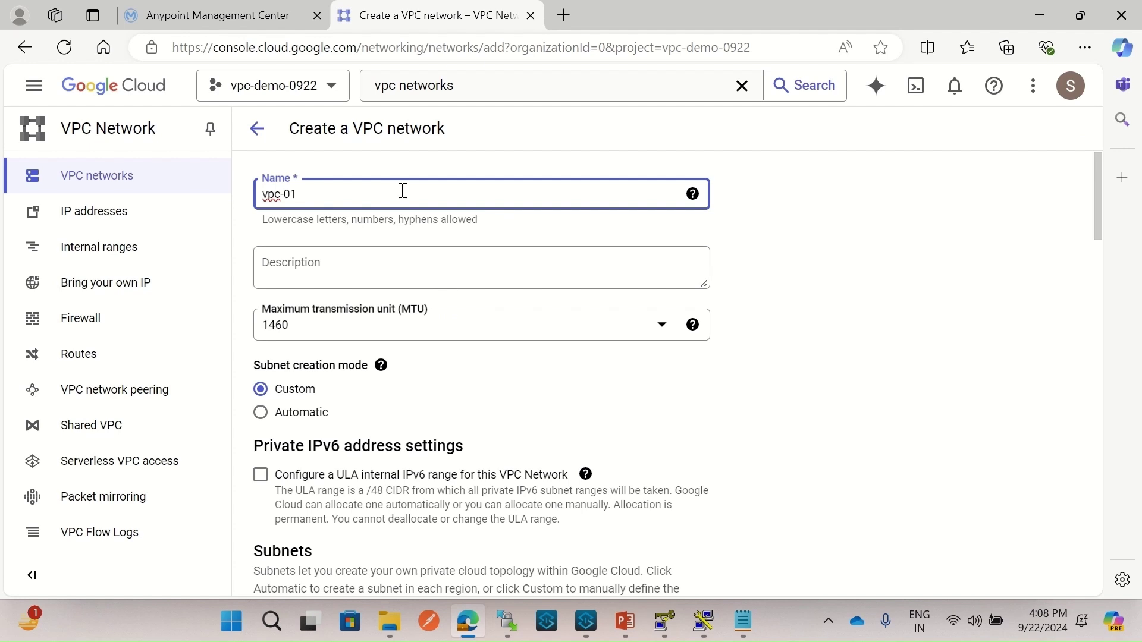
{"action": "type", "text": "vpc-01-0922"}
{"action": "left_click", "coordinate": [343, 272]}
{"action": "left_click", "coordinate": [514, 395]}
- Name the new subnet subnet--01-0922 and leave its description empty
{"action": "scroll", "coordinate": [515, 380], "scroll_direction": "down", "scroll_amount": 1}
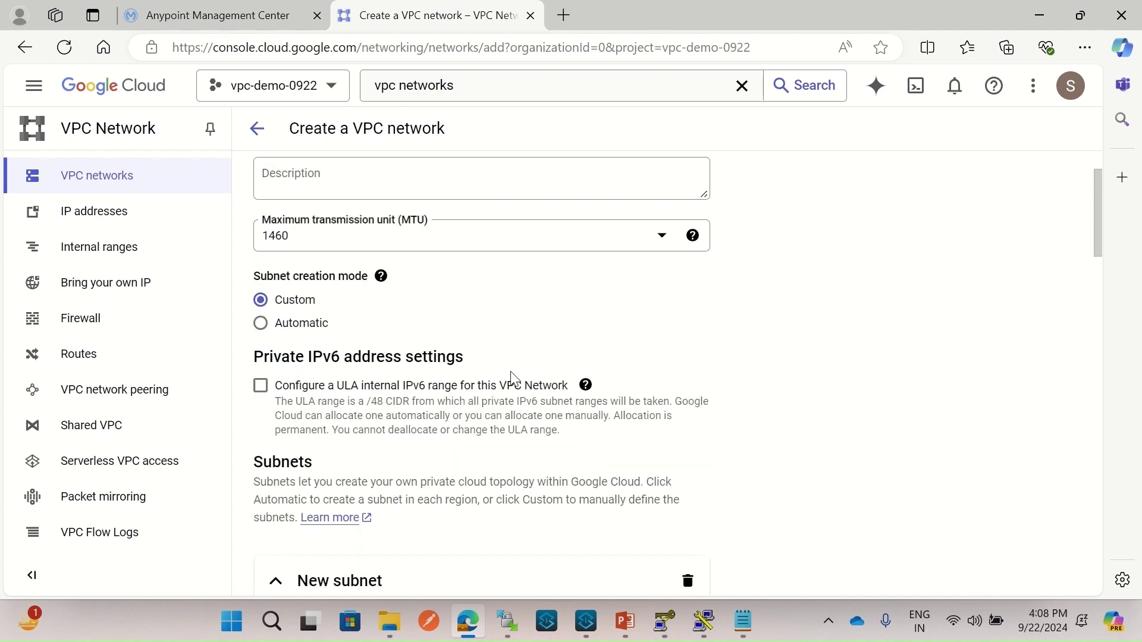
{"action": "scroll", "coordinate": [387, 347], "scroll_direction": "down", "scroll_amount": 4}
{"action": "scroll", "coordinate": [452, 303], "scroll_direction": "down", "scroll_amount": 1}
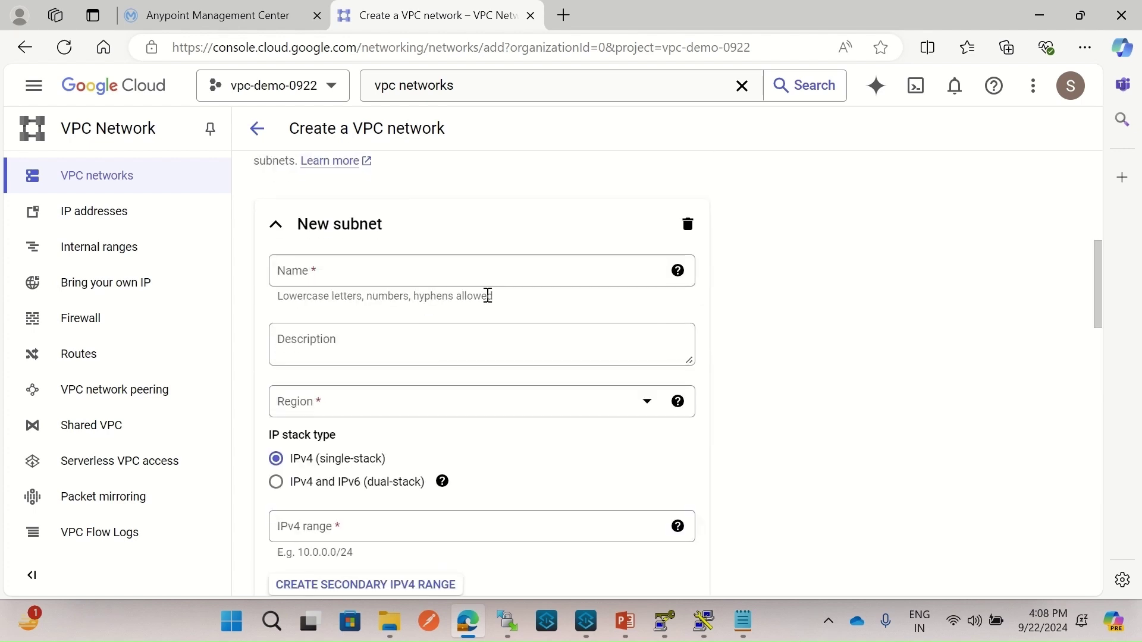
{"action": "left_click", "coordinate": [357, 267]}
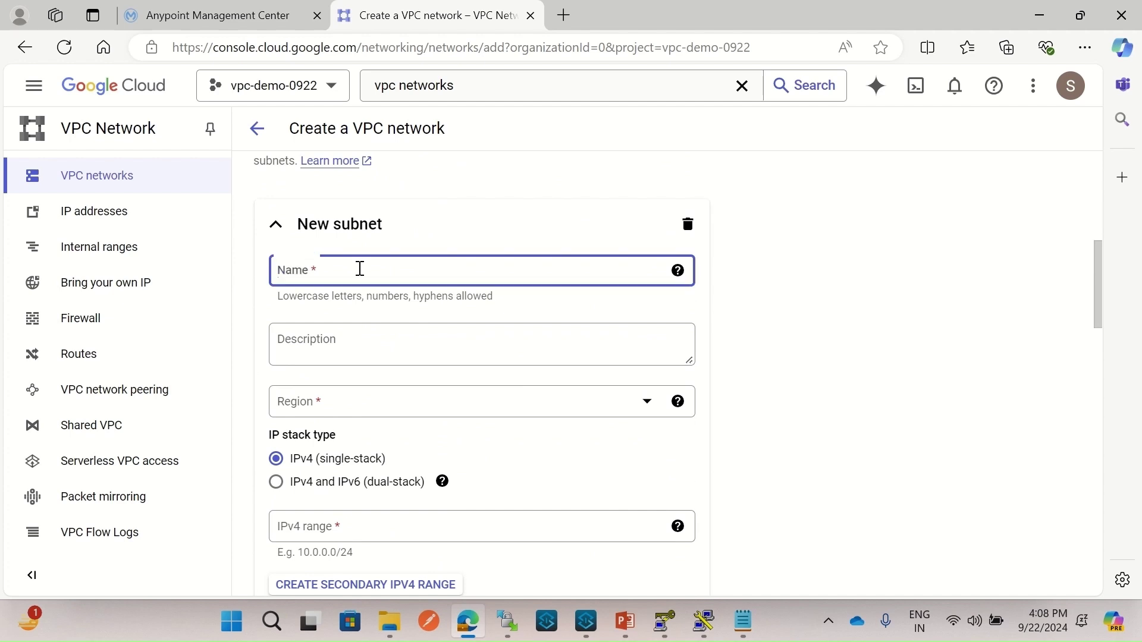
{"action": "type", "text": "subnet-0922"}
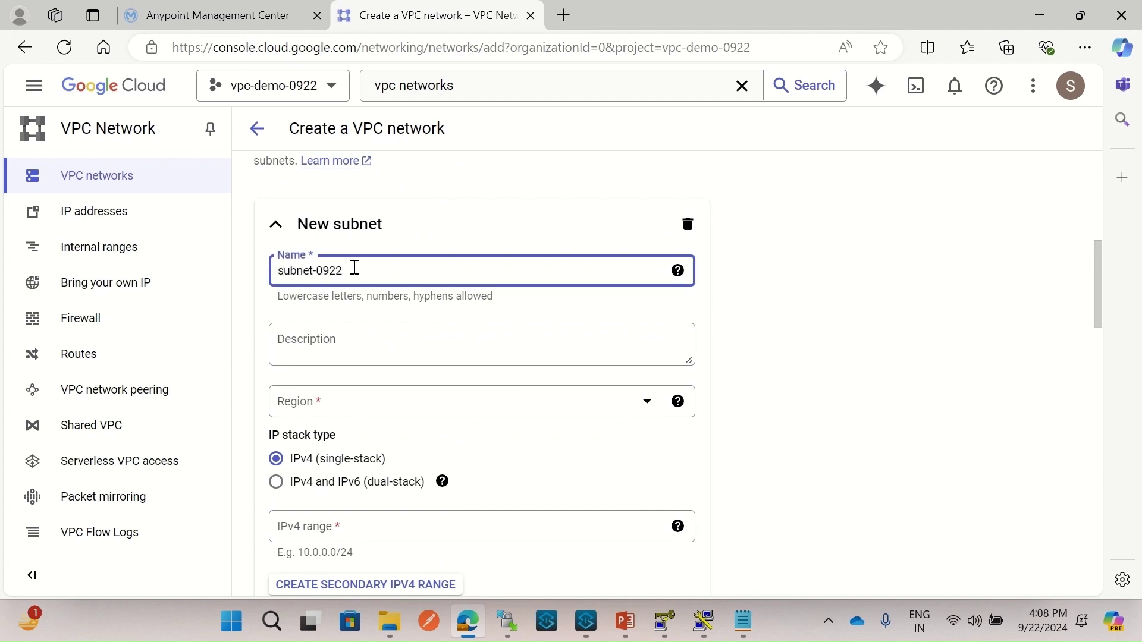
{"action": "type", "text": "-01"}
{"action": "type", "text": "-"}
{"action": "type", "text": "1"}
{"action": "left_click", "coordinate": [352, 340]}
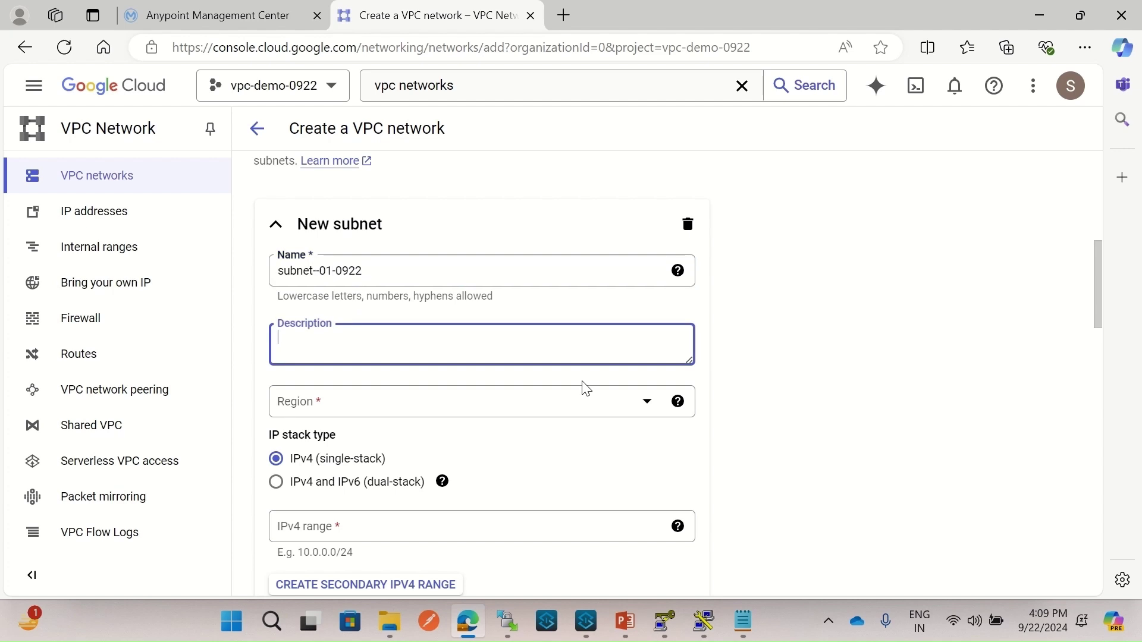
{"action": "left_click", "coordinate": [819, 370]}
- Copy the subnet range 10.200.0.0/26 from notes.txt in Notepad and enter it as the subnet's IPv4 range in the browser
{"action": "scroll", "coordinate": [820, 375], "scroll_direction": "down", "scroll_amount": 4}
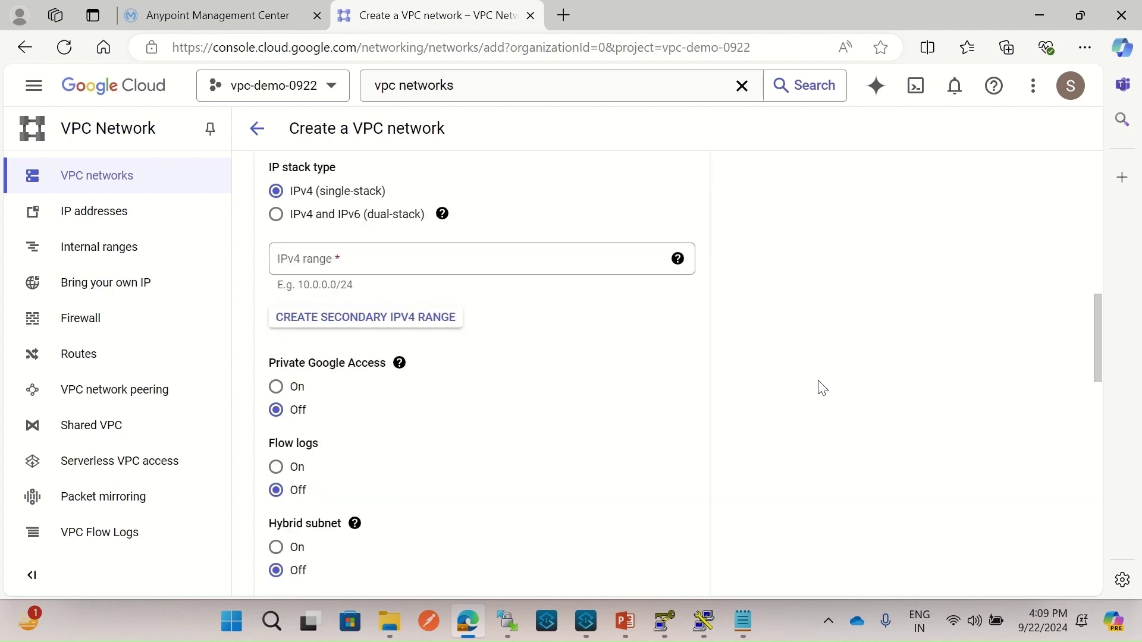
{"action": "left_click", "coordinate": [399, 256]}
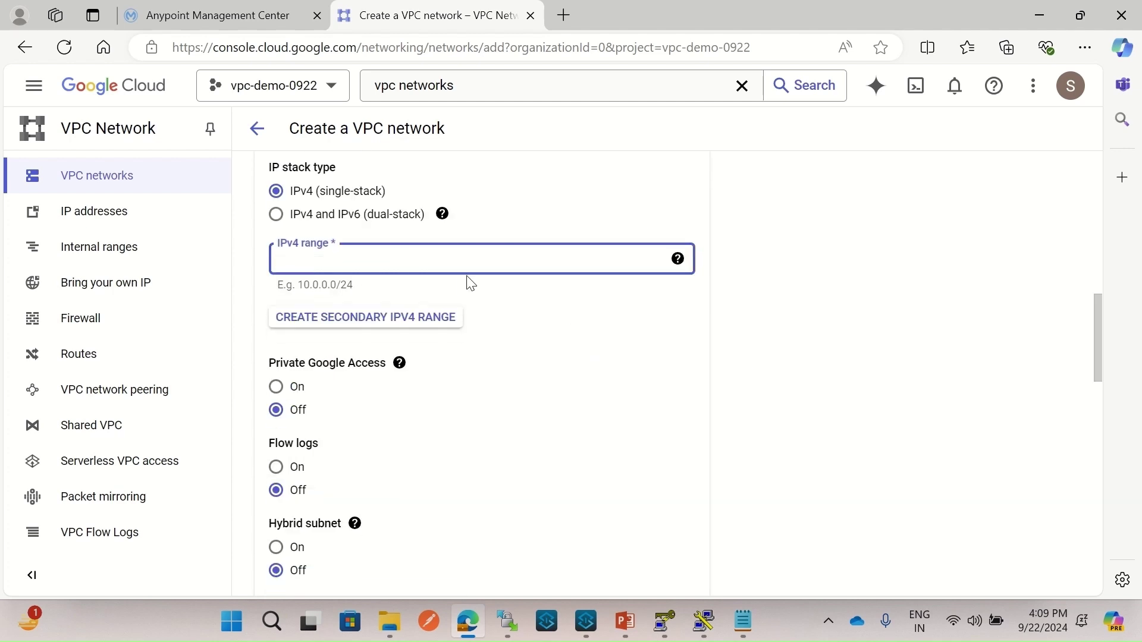
{"action": "left_click", "coordinate": [744, 622]}
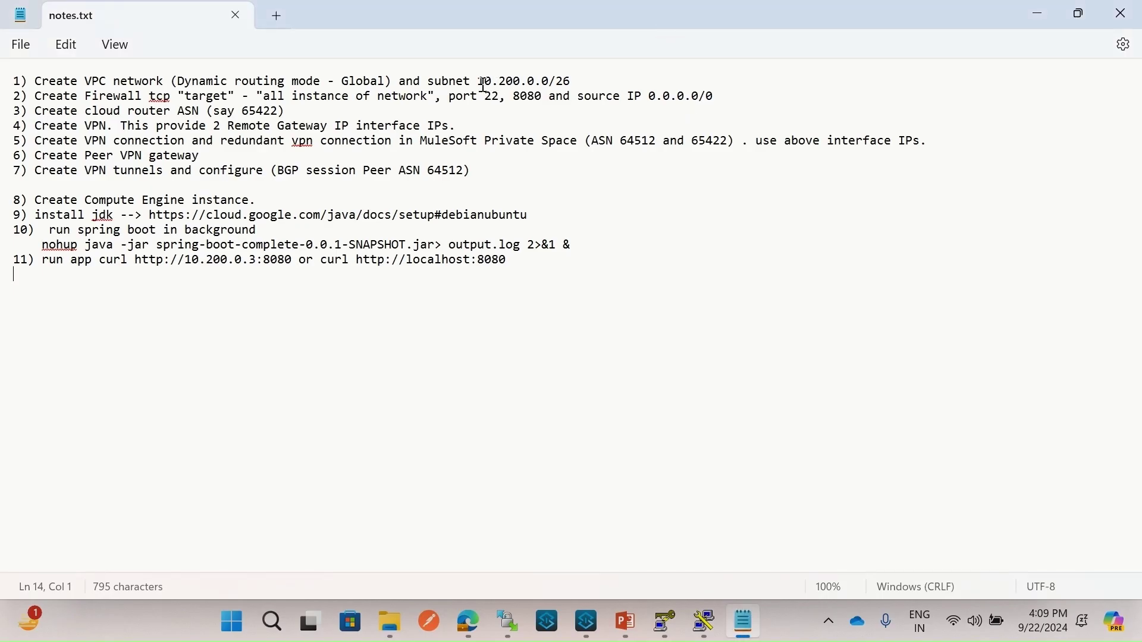
{"action": "left_click_drag", "start_coordinate": [480, 83], "coordinate": [589, 89]}
{"action": "key", "text": "ctrl+c"}
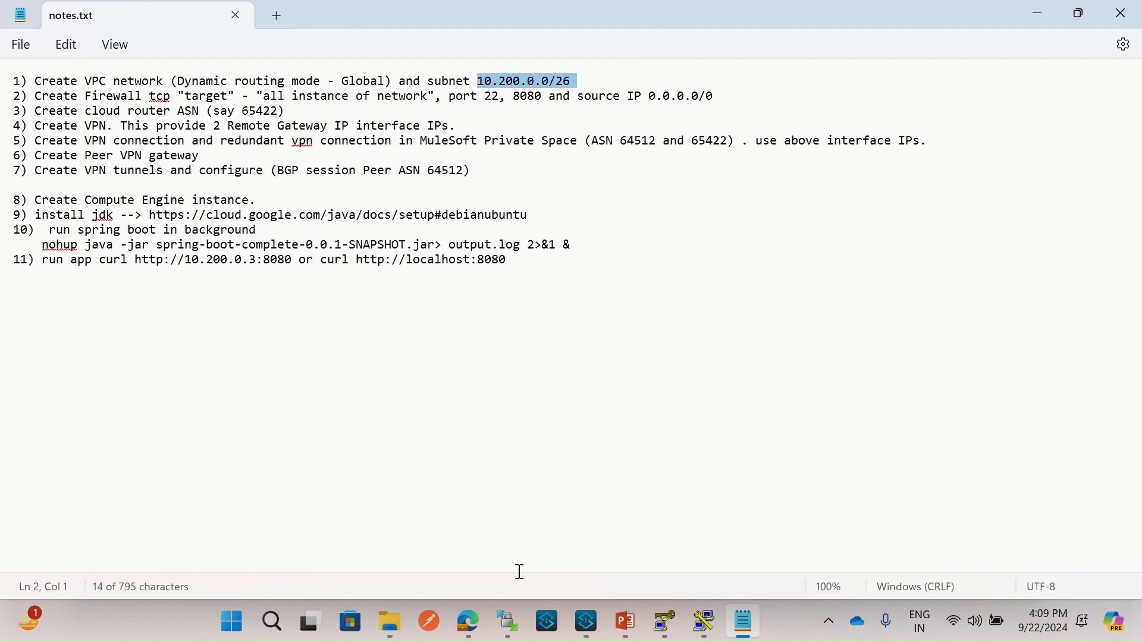
{"action": "left_click", "coordinate": [479, 621]}
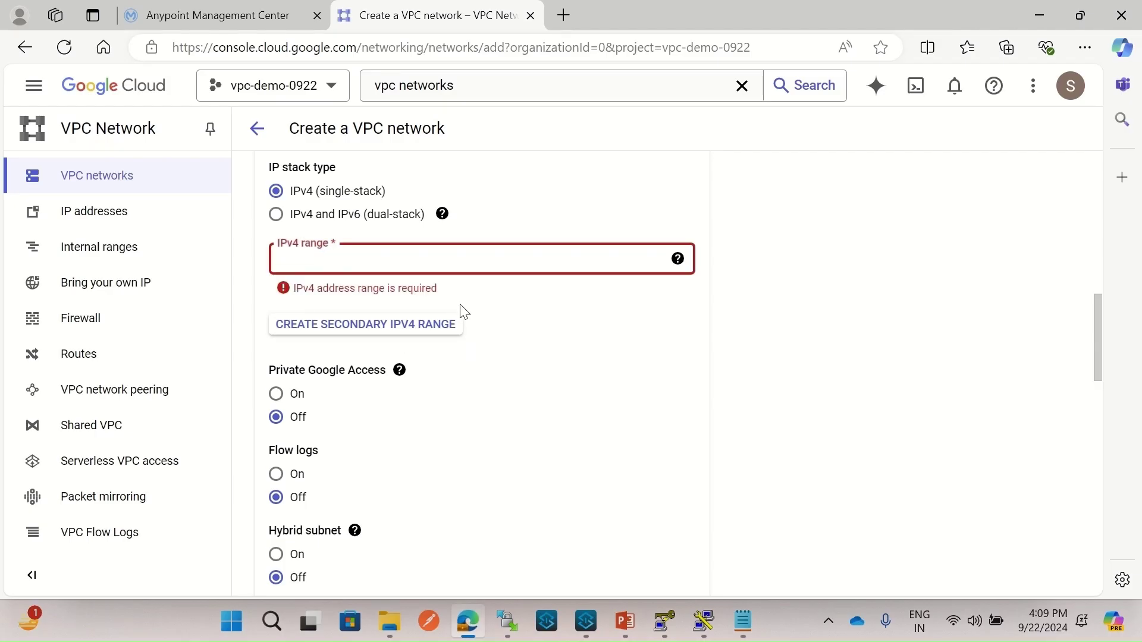
{"action": "key", "text": "ctrl+v"}
{"action": "left_click", "coordinate": [588, 312]}
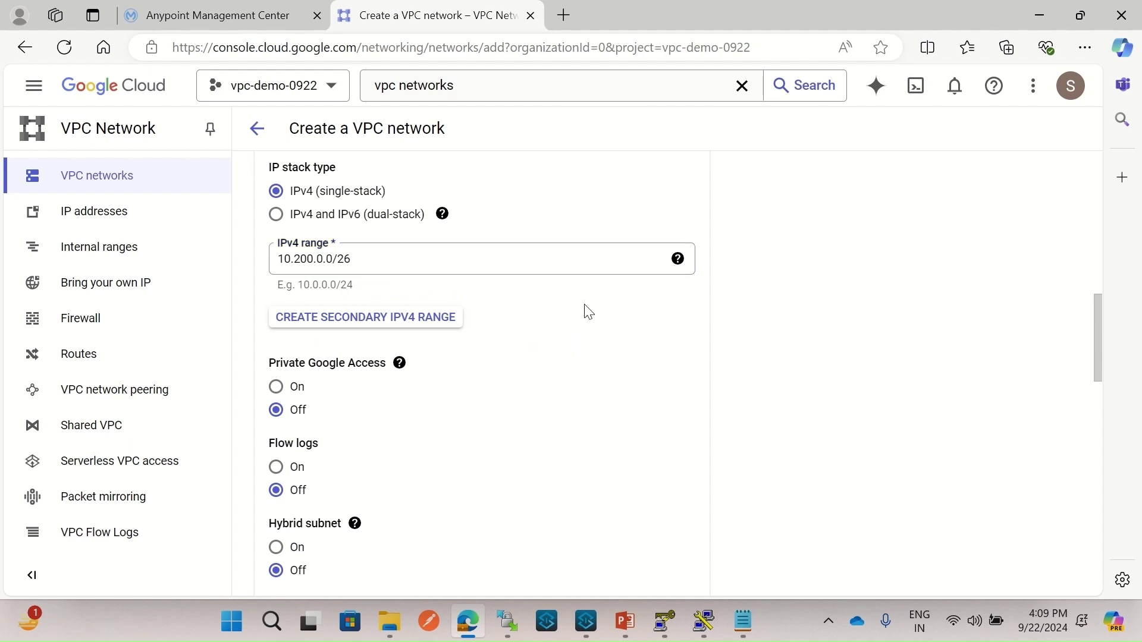
- Set the network's dynamic routing mode to Global and try to create the VPC network
{"action": "scroll", "coordinate": [547, 326], "scroll_direction": "down", "scroll_amount": 3}
{"action": "scroll", "coordinate": [544, 333], "scroll_direction": "down", "scroll_amount": 3}
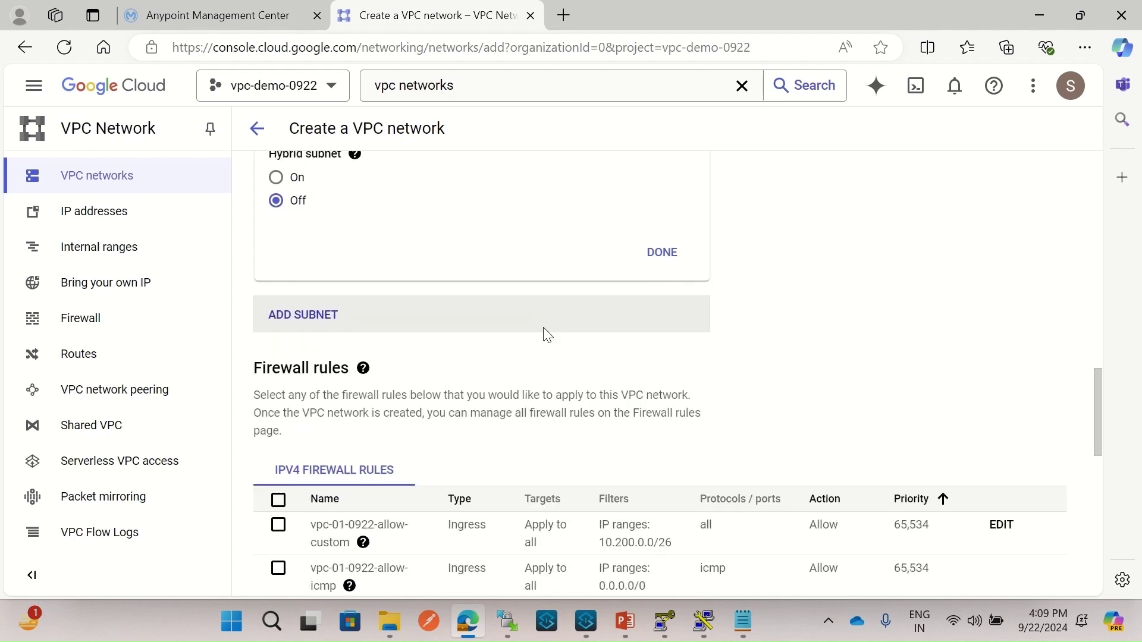
{"action": "scroll", "coordinate": [544, 334], "scroll_direction": "down", "scroll_amount": 3}
{"action": "scroll", "coordinate": [536, 319], "scroll_direction": "down", "scroll_amount": 6}
{"action": "scroll", "coordinate": [541, 328], "scroll_direction": "down", "scroll_amount": 3}
{"action": "scroll", "coordinate": [531, 343], "scroll_direction": "up", "scroll_amount": 2}
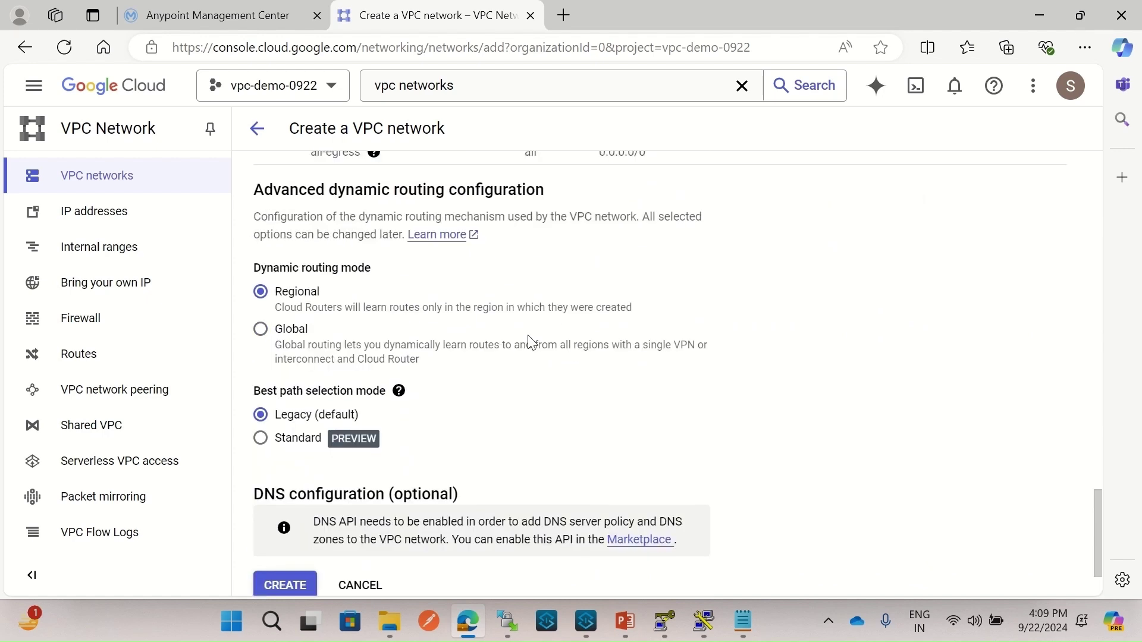
{"action": "left_click", "coordinate": [260, 329]}
{"action": "scroll", "coordinate": [795, 415], "scroll_direction": "down", "scroll_amount": 1}
{"action": "scroll", "coordinate": [794, 415], "scroll_direction": "down", "scroll_amount": 3}
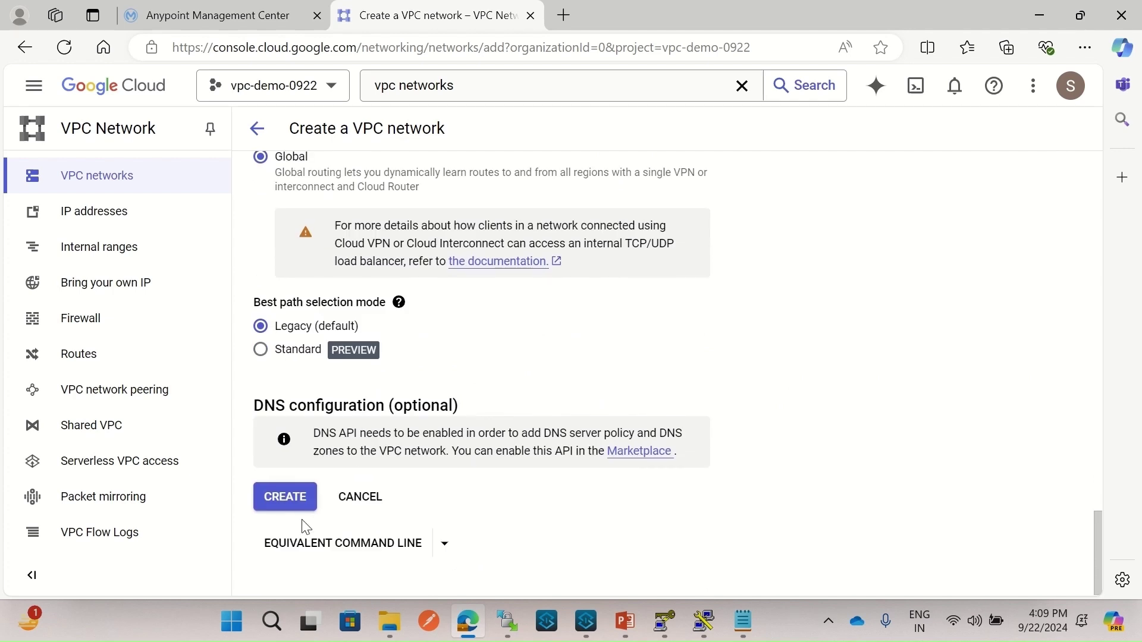
{"action": "left_click", "coordinate": [284, 498]}
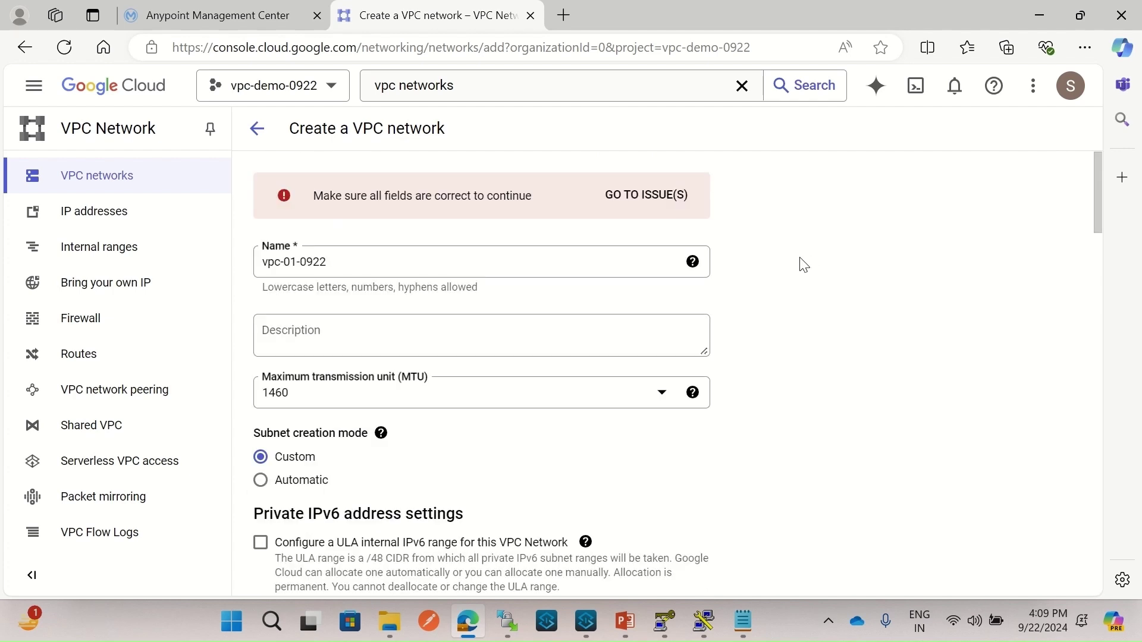
- Set the required region of subnet--01-0922 to us-east1
{"action": "scroll", "coordinate": [800, 273], "scroll_direction": "down", "scroll_amount": 12}
{"action": "scroll", "coordinate": [807, 283], "scroll_direction": "up", "scroll_amount": 2}
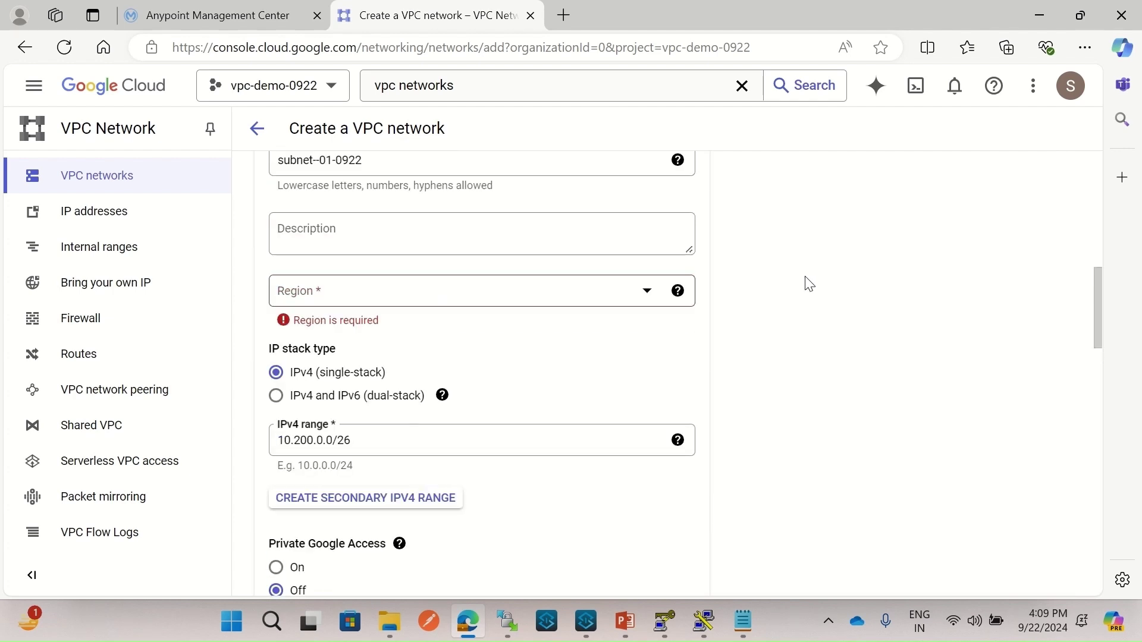
{"action": "left_click", "coordinate": [348, 296]}
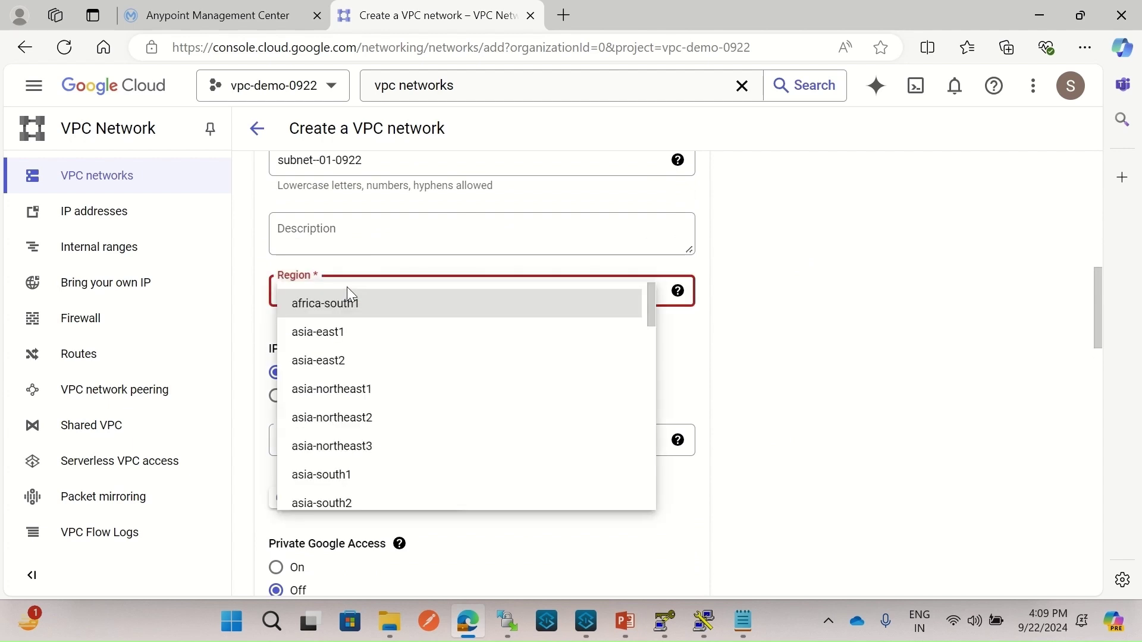
{"action": "scroll", "coordinate": [374, 398], "scroll_direction": "down", "scroll_amount": 4}
{"action": "scroll", "coordinate": [375, 398], "scroll_direction": "down", "scroll_amount": 10}
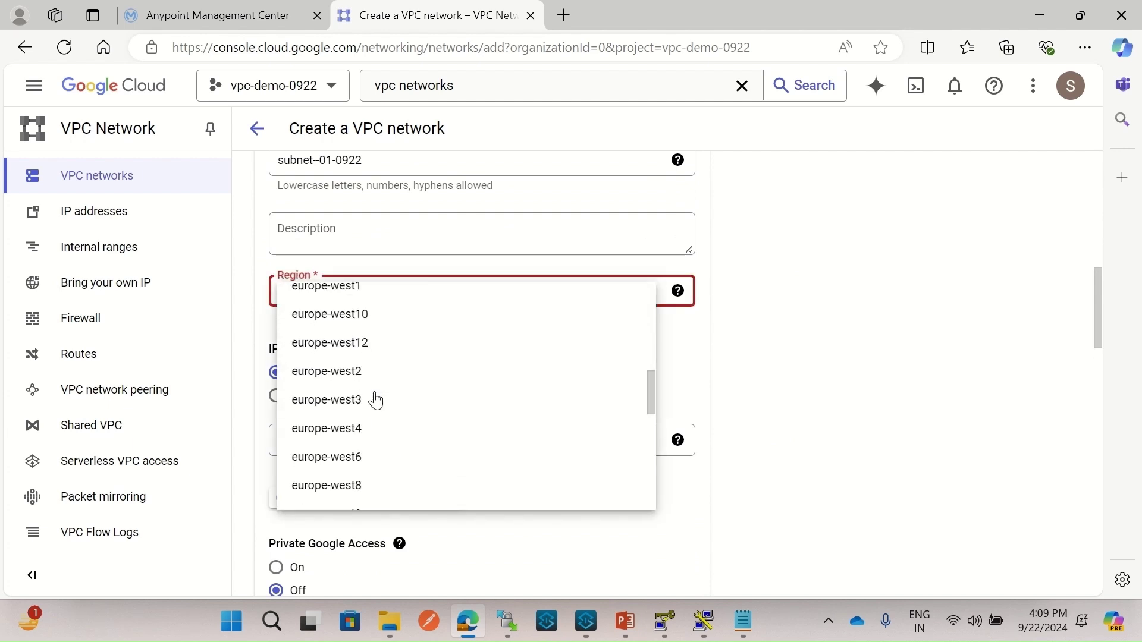
{"action": "left_click", "coordinate": [347, 381]}
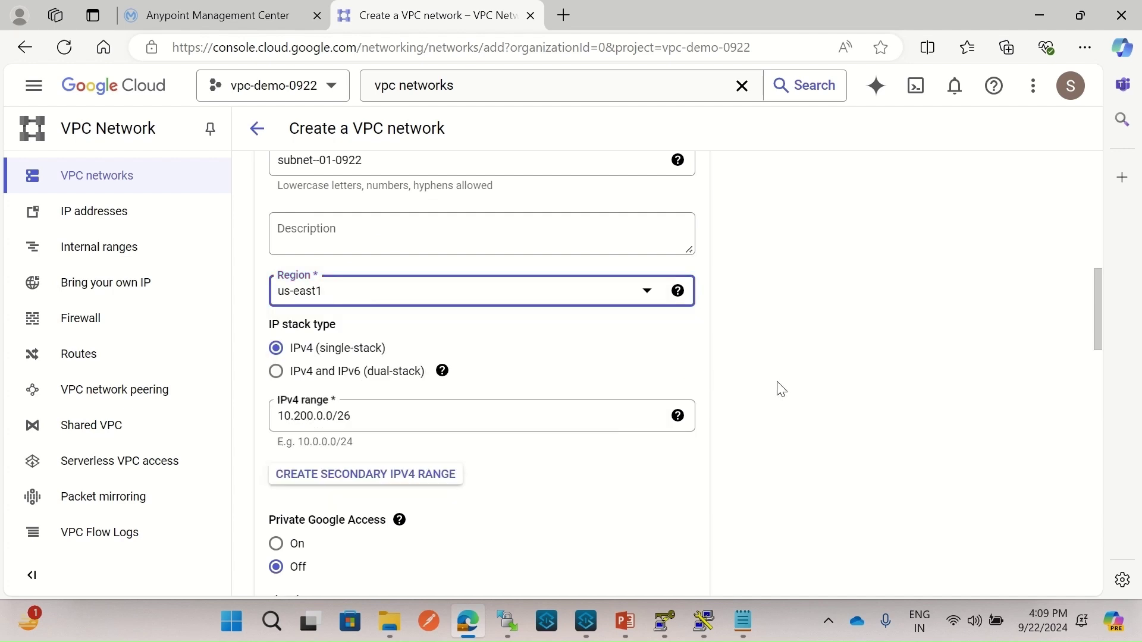
- Create the VPC network with the completed subnet and routing settings
{"action": "scroll", "coordinate": [767, 380], "scroll_direction": "down", "scroll_amount": 10}
{"action": "scroll", "coordinate": [767, 379], "scroll_direction": "down", "scroll_amount": 5}
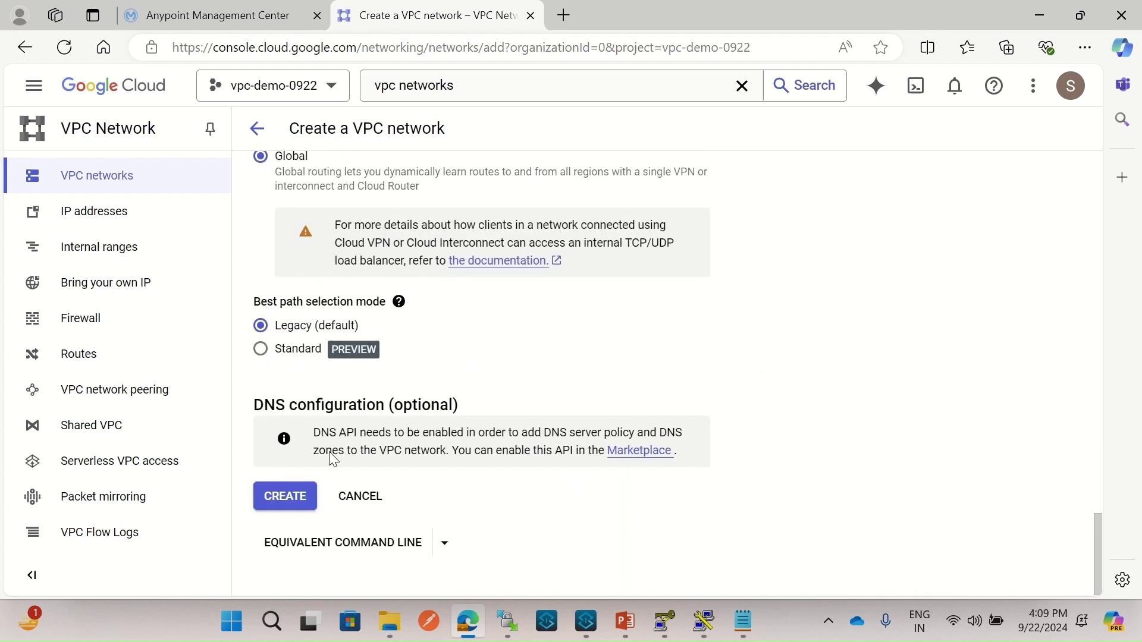
{"action": "left_click", "coordinate": [277, 497]}
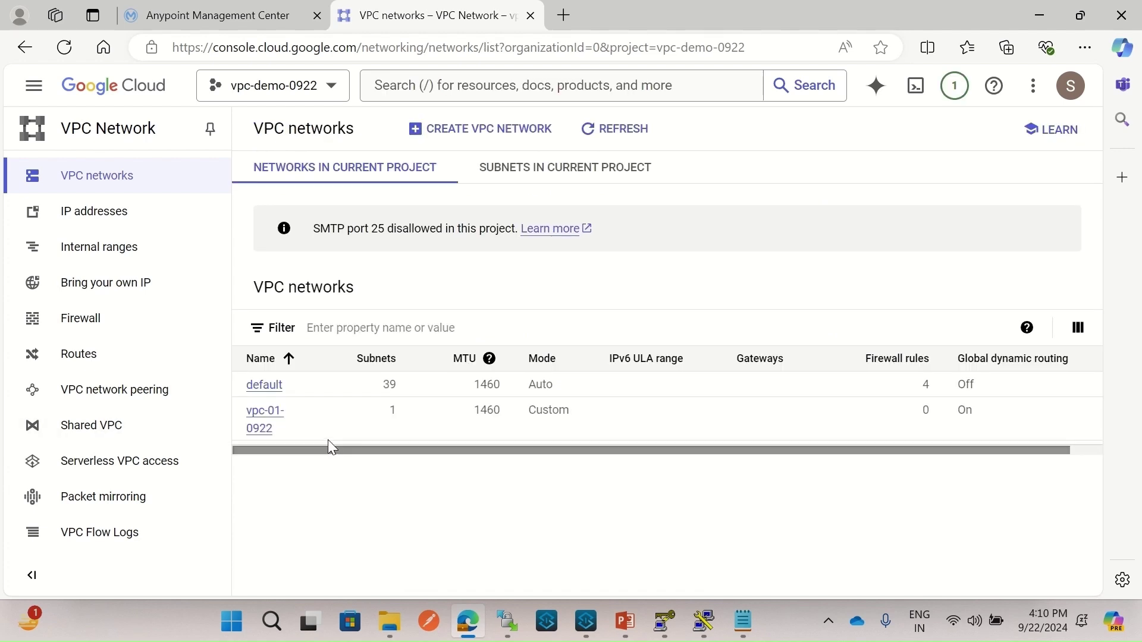
- Check the firewall rule requirements in notes.txt in Notepad and return to the Google Cloud console in the browser
{"action": "left_click", "coordinate": [744, 622]}
{"action": "left_click", "coordinate": [261, 201]}
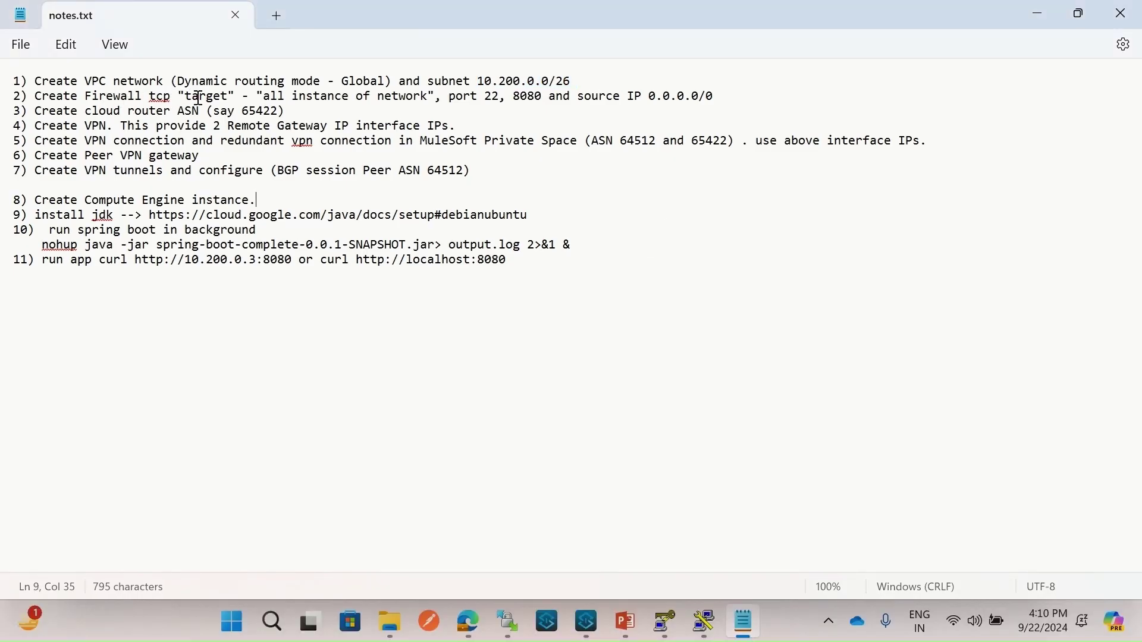
{"action": "left_click", "coordinate": [468, 622]}
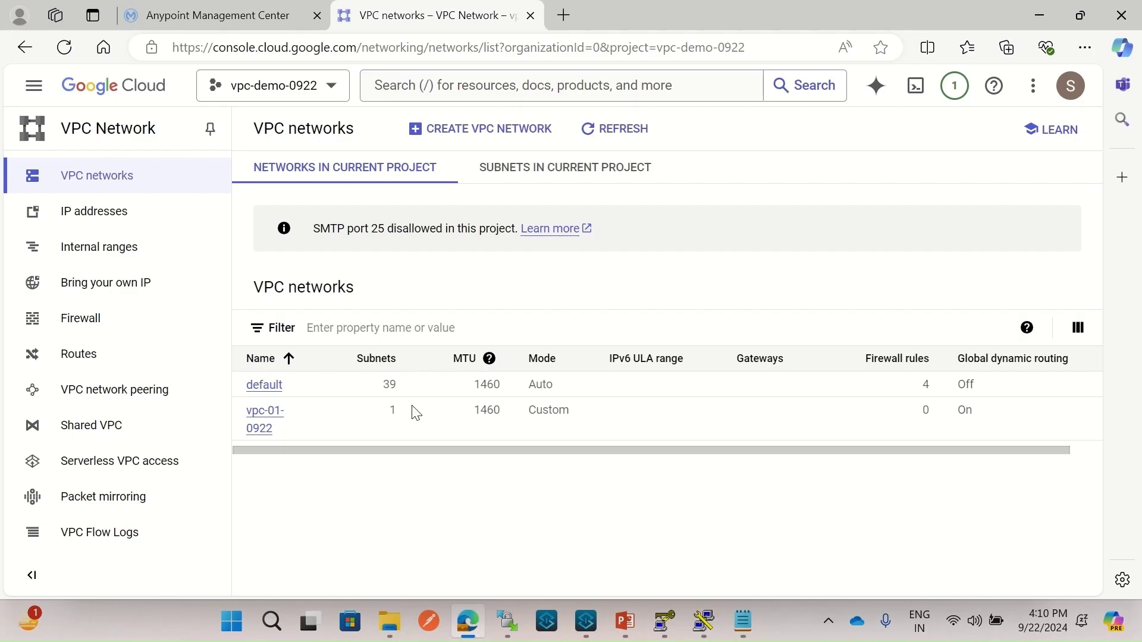
- Start creating a VPC firewall rule and name it fr-tcp-22-8080
{"action": "left_click", "coordinate": [92, 319]}
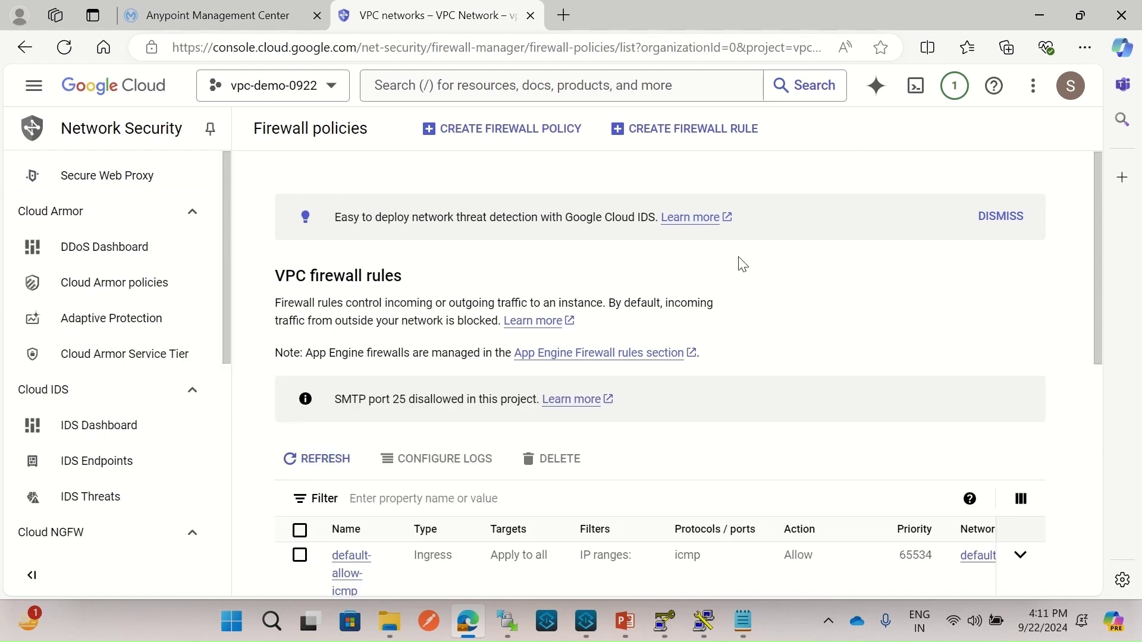
{"action": "left_click", "coordinate": [679, 146]}
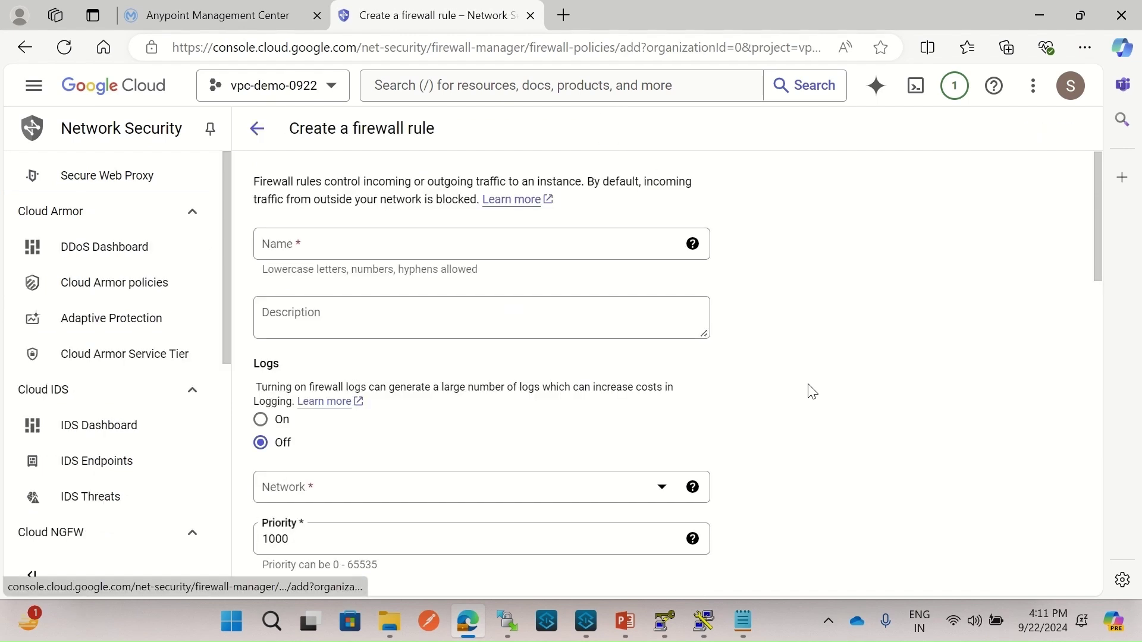
{"action": "left_click", "coordinate": [345, 251]}
{"action": "type", "text": "fr-tcp-22-8080"}
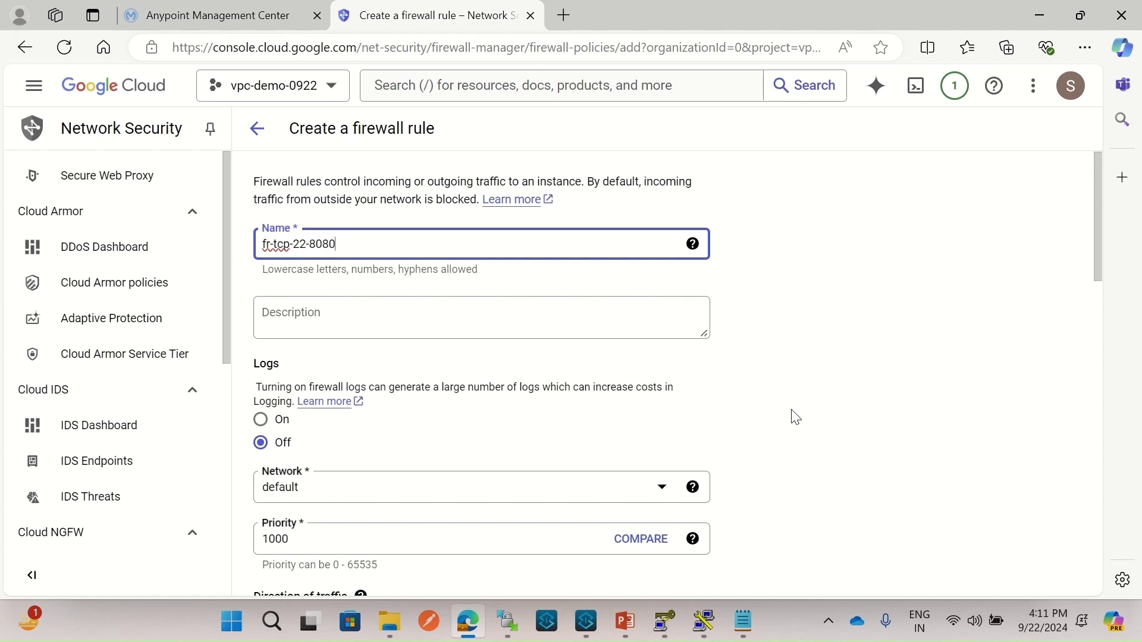
{"action": "left_click", "coordinate": [808, 329]}
- Assign the firewall rule to the network vpc-01-0922
{"action": "scroll", "coordinate": [812, 333], "scroll_direction": "down", "scroll_amount": 3}
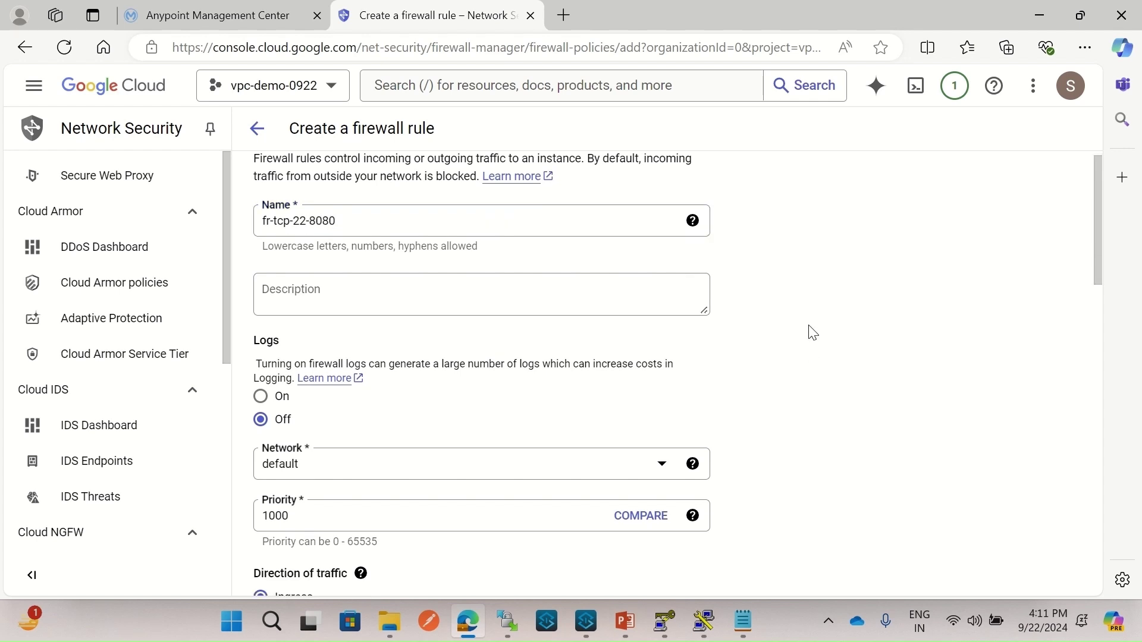
{"action": "scroll", "coordinate": [817, 343], "scroll_direction": "down", "scroll_amount": 3}
{"action": "double_click", "coordinate": [317, 218]}
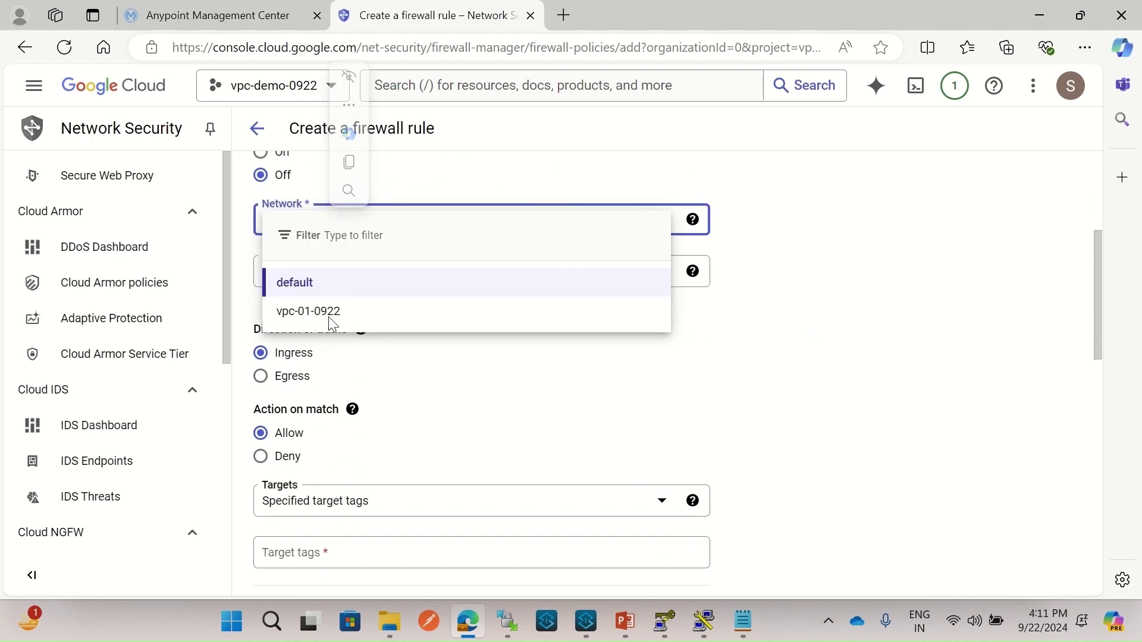
{"action": "left_click", "coordinate": [332, 321]}
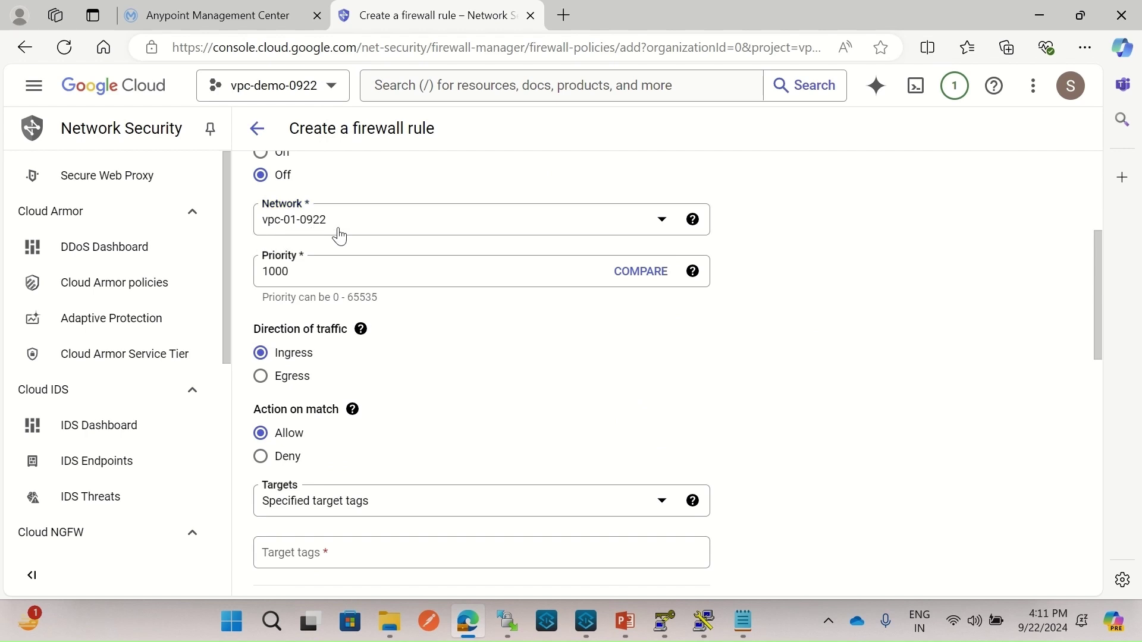
- Set the firewall rule's targets to all instances in the network
{"action": "scroll", "coordinate": [774, 309], "scroll_direction": "down", "scroll_amount": 3}
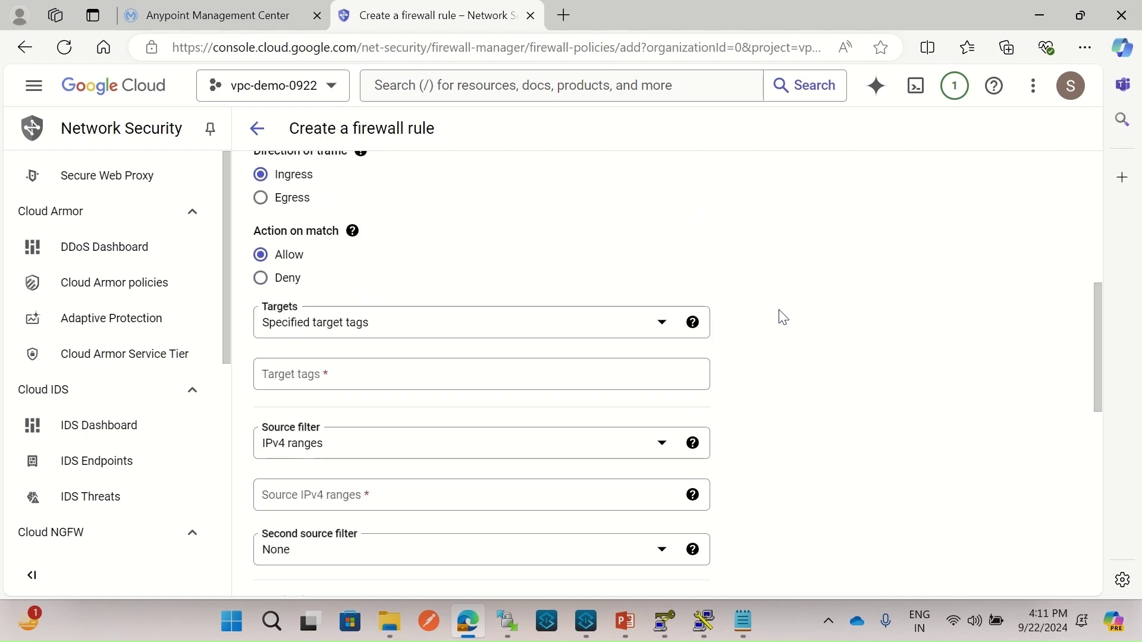
{"action": "scroll", "coordinate": [547, 310], "scroll_direction": "up", "scroll_amount": 2}
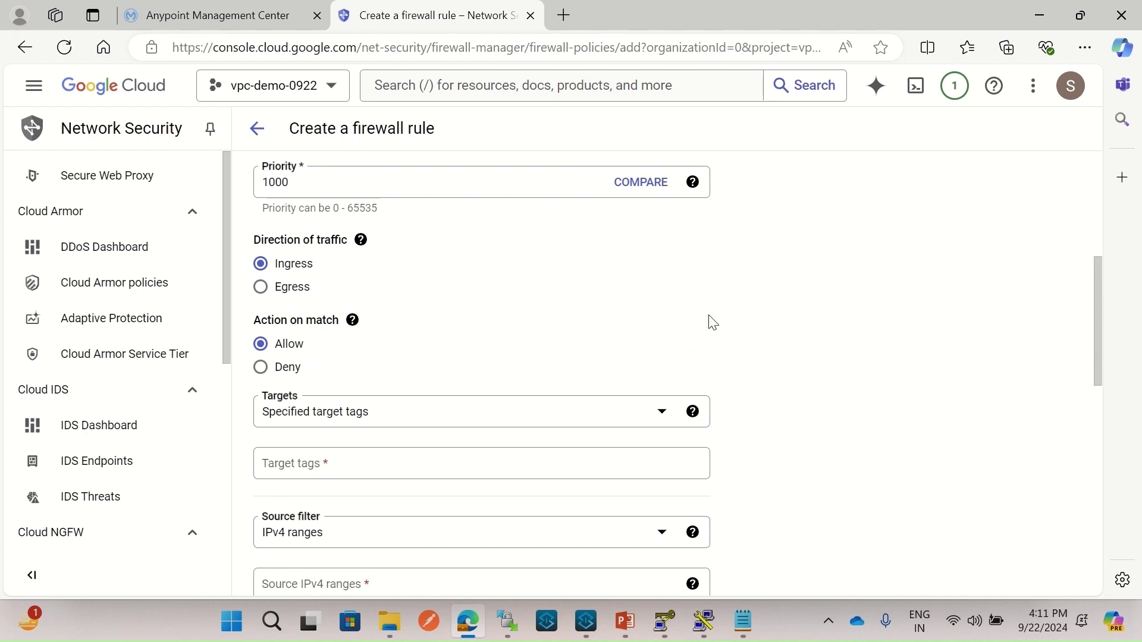
{"action": "scroll", "coordinate": [815, 363], "scroll_direction": "down", "scroll_amount": 1}
{"action": "scroll", "coordinate": [815, 363], "scroll_direction": "down", "scroll_amount": 2}
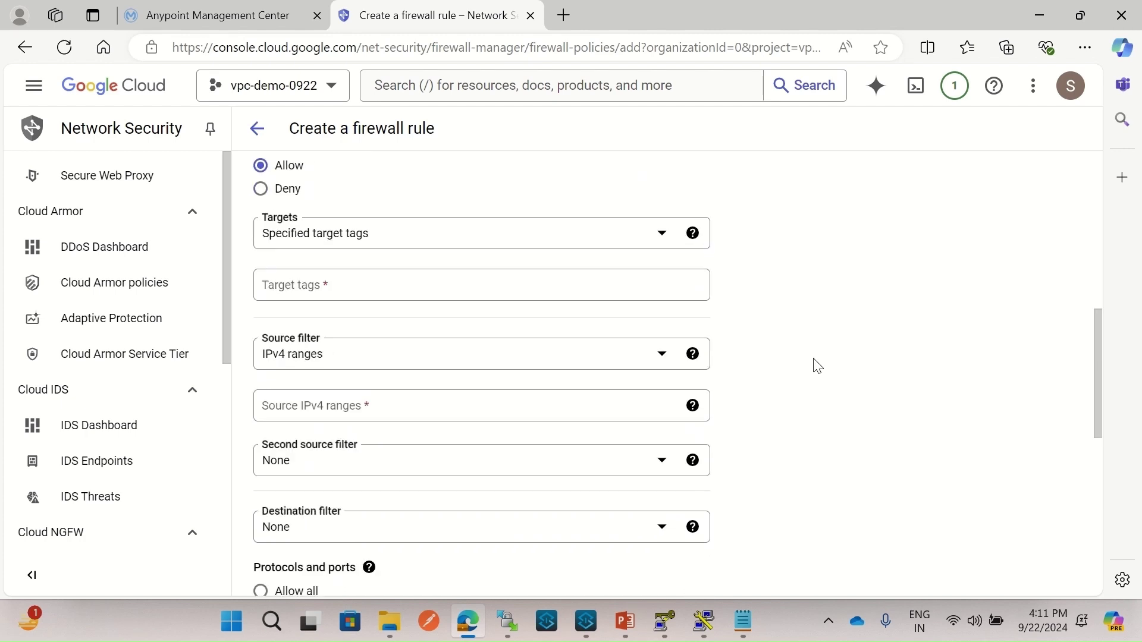
{"action": "left_click", "coordinate": [467, 245]}
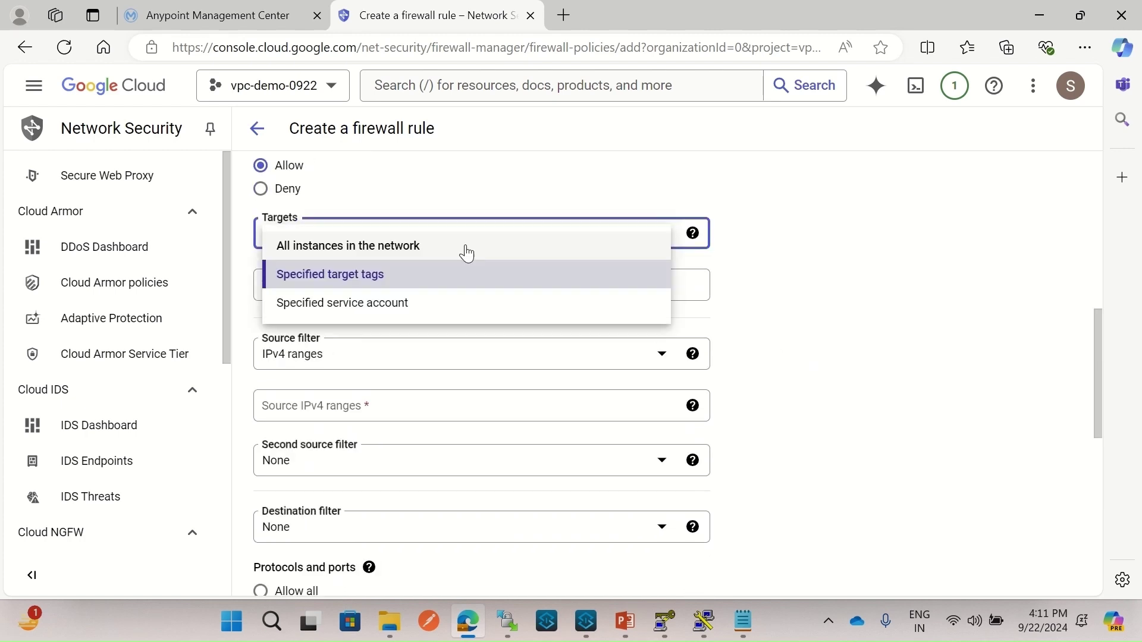
{"action": "left_click", "coordinate": [397, 257]}
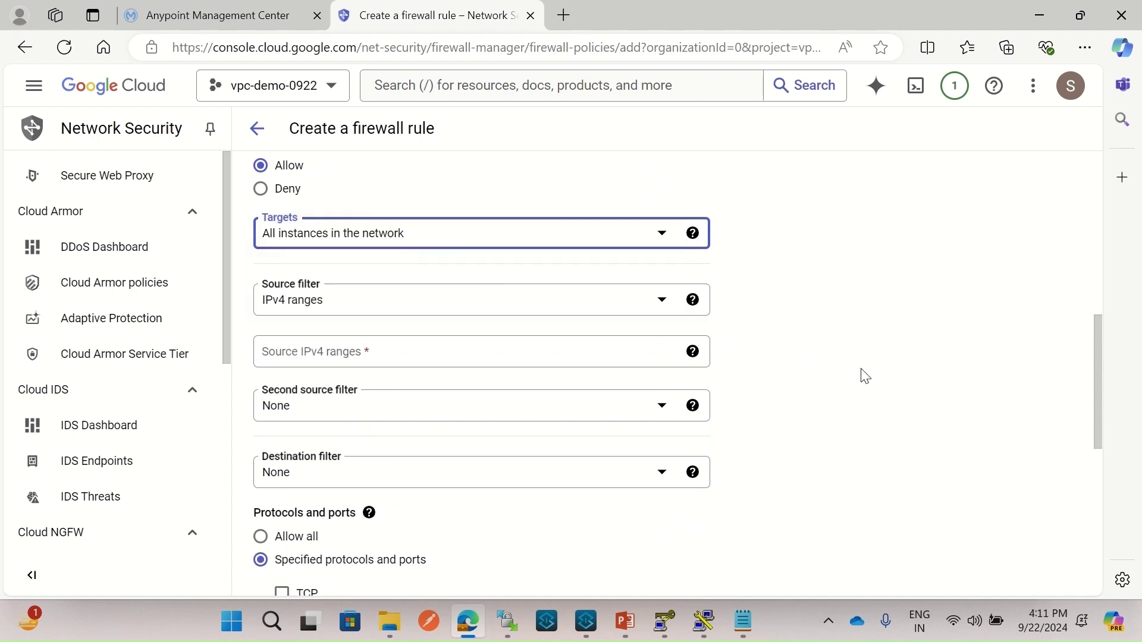
{"action": "left_click", "coordinate": [871, 402]}
- Enter 0.0.0.0/0 as the firewall rule's source IPv4 range
{"action": "scroll", "coordinate": [868, 404], "scroll_direction": "down", "scroll_amount": 3}
{"action": "left_click", "coordinate": [376, 257]}
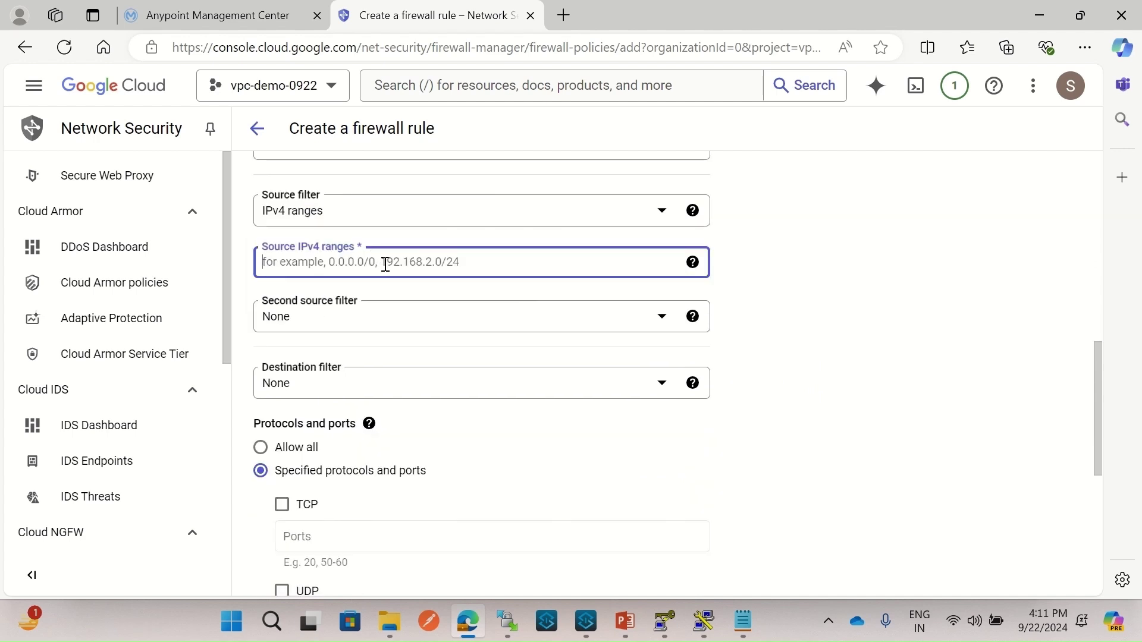
{"action": "type", "text": "0.0.0.0/0"}
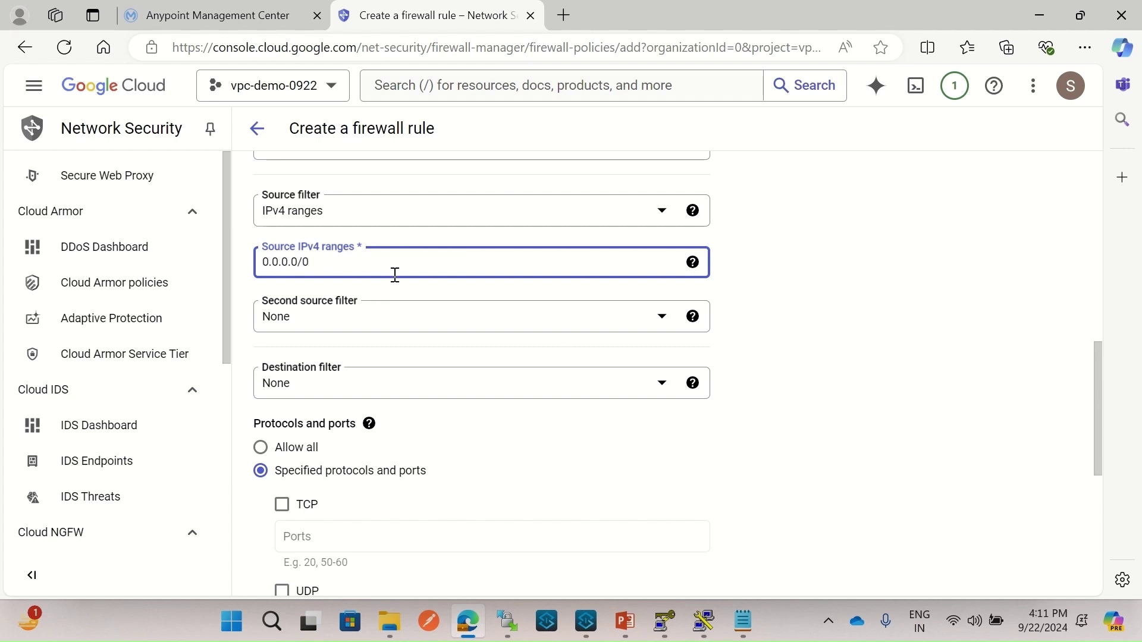
{"action": "left_click", "coordinate": [764, 319]}
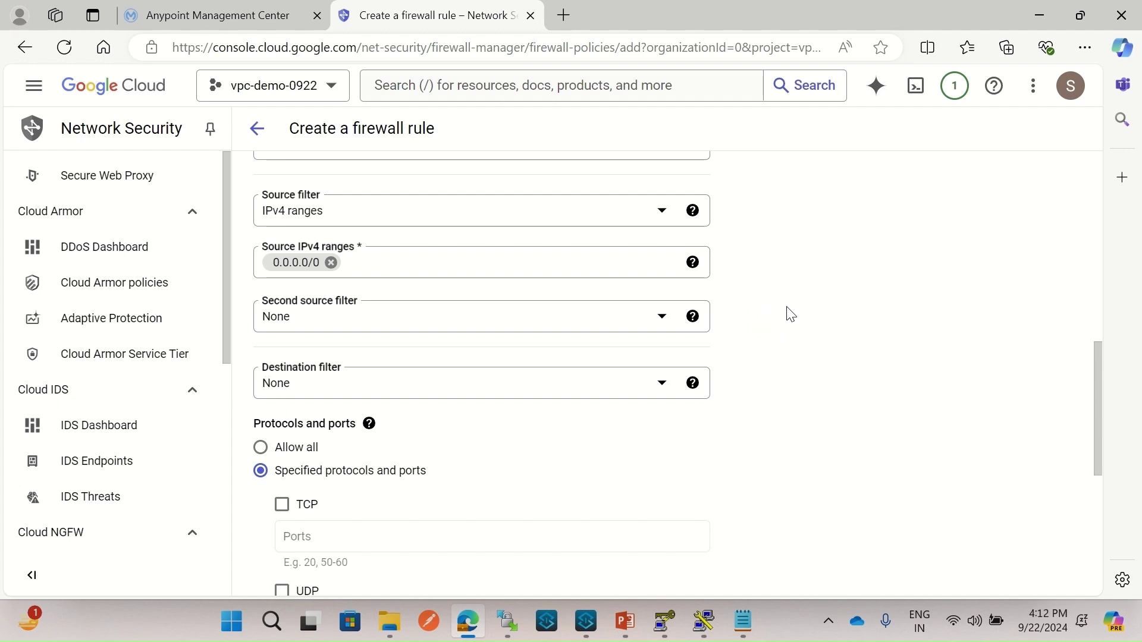
- Enable TCP for the firewall rule and specify ports 22 and 8080
{"action": "scroll", "coordinate": [791, 320], "scroll_direction": "down", "scroll_amount": 3}
{"action": "left_click", "coordinate": [282, 326]}
{"action": "left_click", "coordinate": [354, 357]}
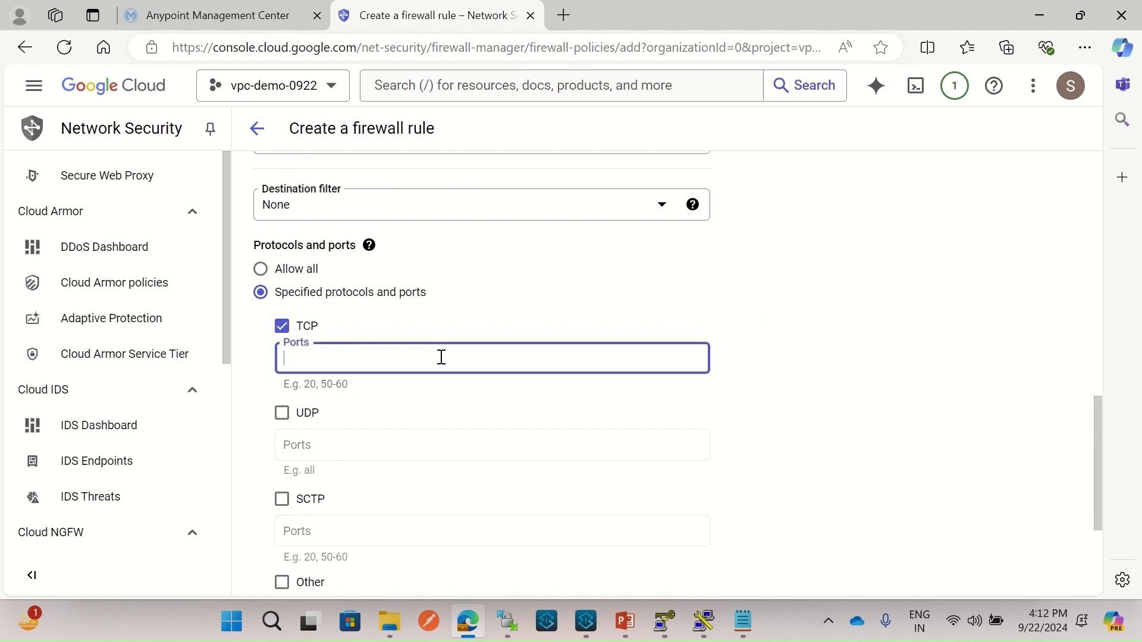
{"action": "left_click", "coordinate": [722, 396]}
- Create the firewall rule with the entered target, source and port settings
{"action": "scroll", "coordinate": [722, 396], "scroll_direction": "down", "scroll_amount": 2}
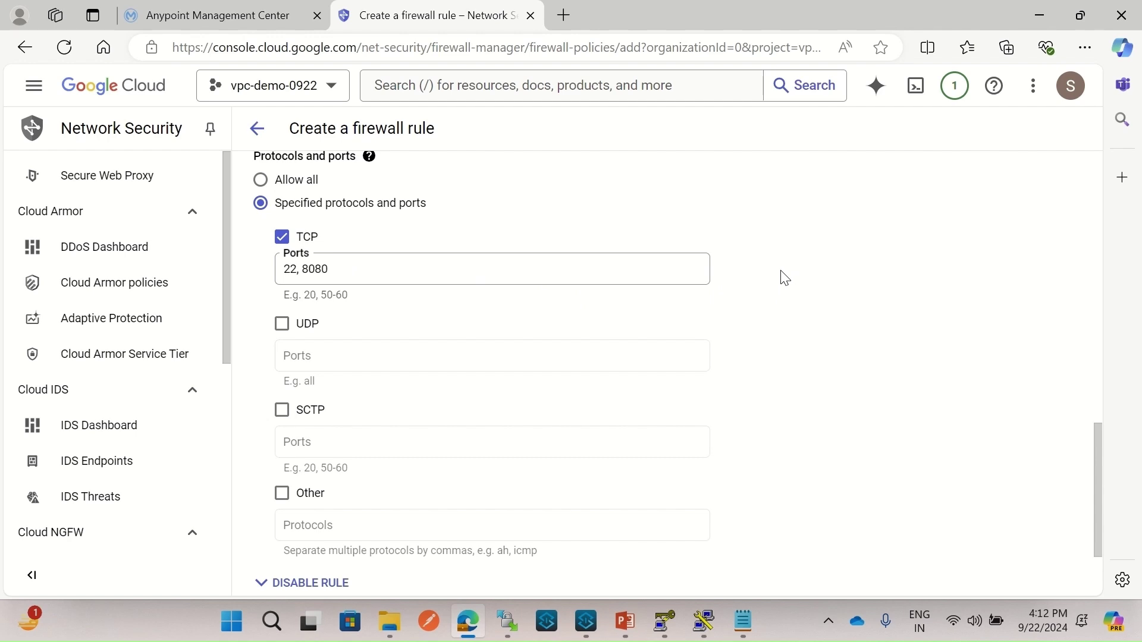
{"action": "scroll", "coordinate": [785, 279], "scroll_direction": "down", "scroll_amount": 3}
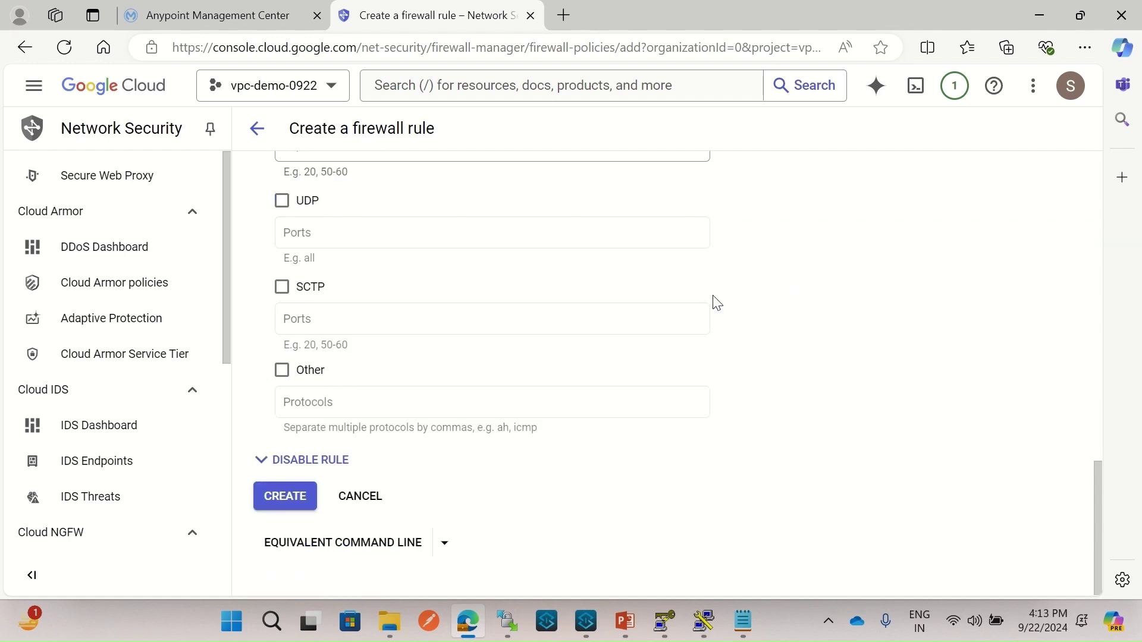
{"action": "left_click", "coordinate": [302, 510]}
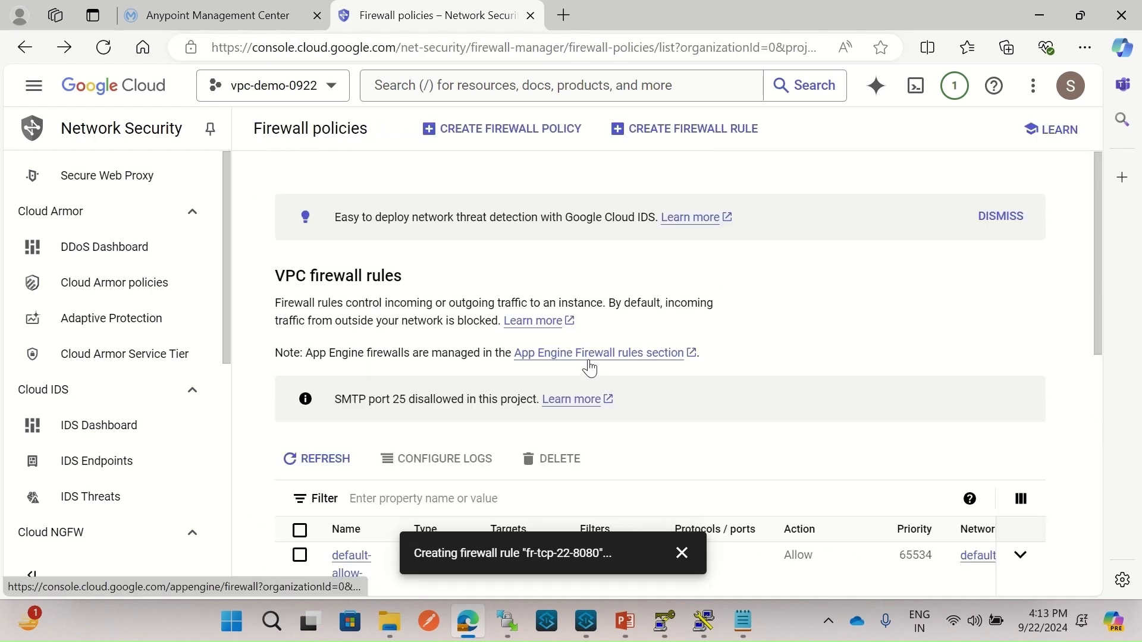
- Examine the fr-tcp-22-8080 entry in the VPC firewall rules list, including its ports and network
{"action": "scroll", "coordinate": [748, 331], "scroll_direction": "down", "scroll_amount": 3}
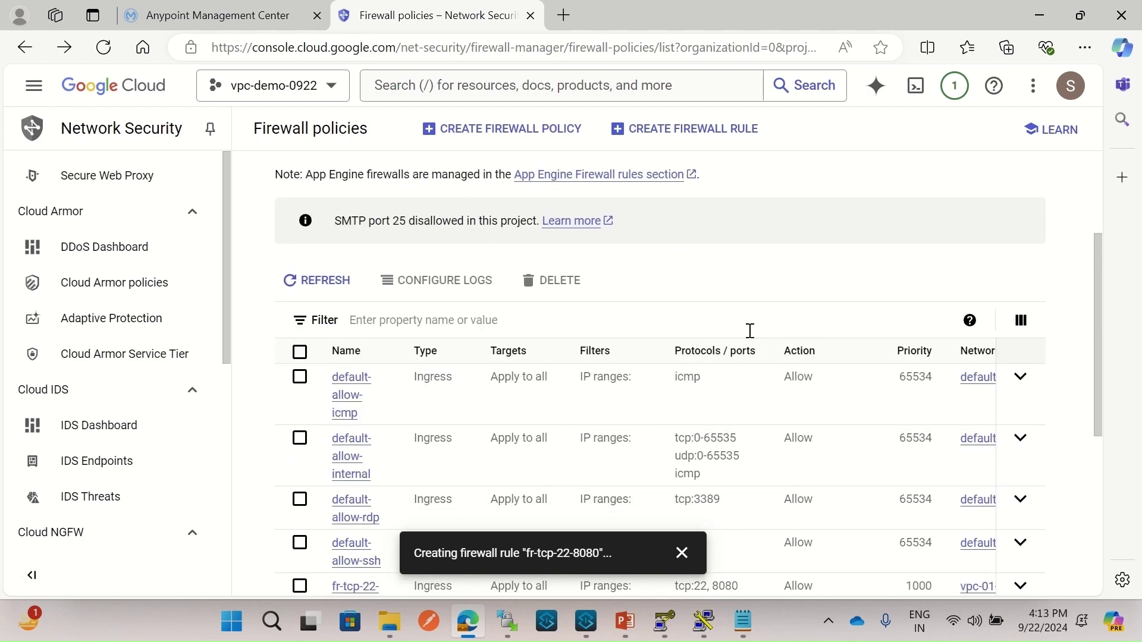
{"action": "scroll", "coordinate": [751, 348], "scroll_direction": "down", "scroll_amount": 5}
{"action": "scroll", "coordinate": [657, 459], "scroll_direction": "up", "scroll_amount": 3}
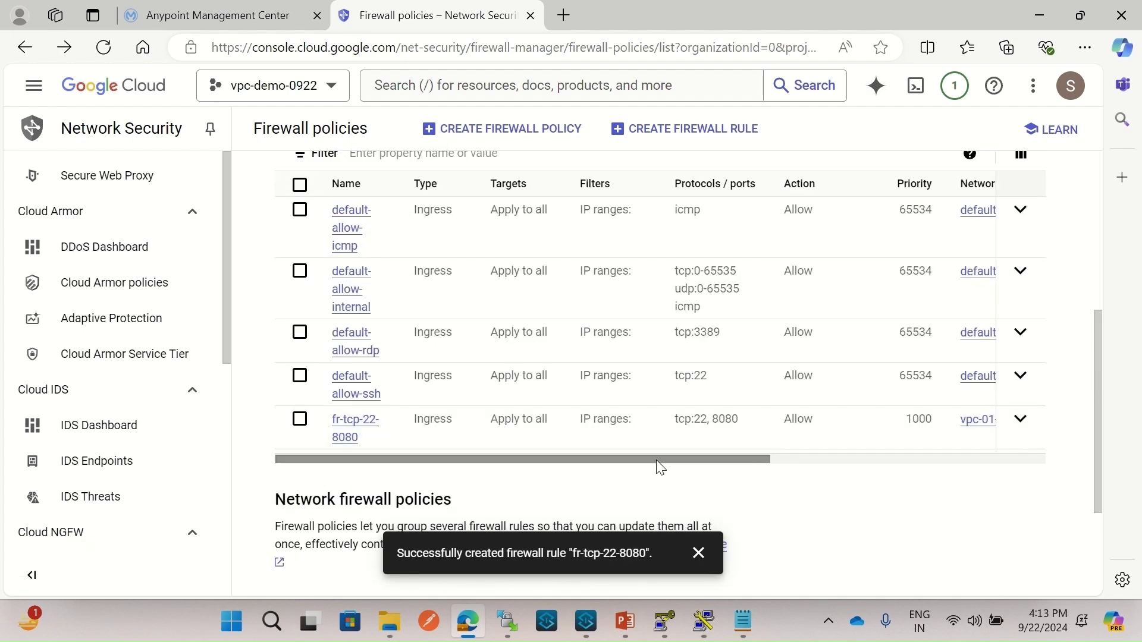
{"action": "left_click_drag", "start_coordinate": [690, 471], "coordinate": [758, 510]}
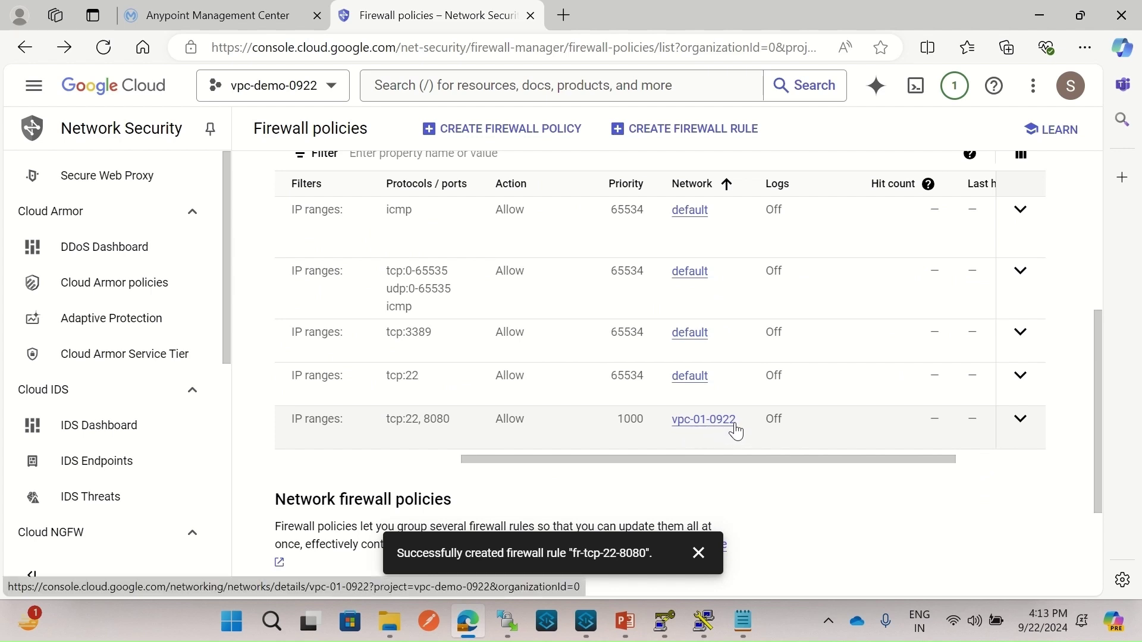
{"action": "left_click_drag", "start_coordinate": [672, 458], "coordinate": [489, 472]}
- Review the setup notes in Notepad, the VPN network diagram in PowerPoint and the test-private-space network details in Anypoint
{"action": "left_click", "coordinate": [750, 619]}
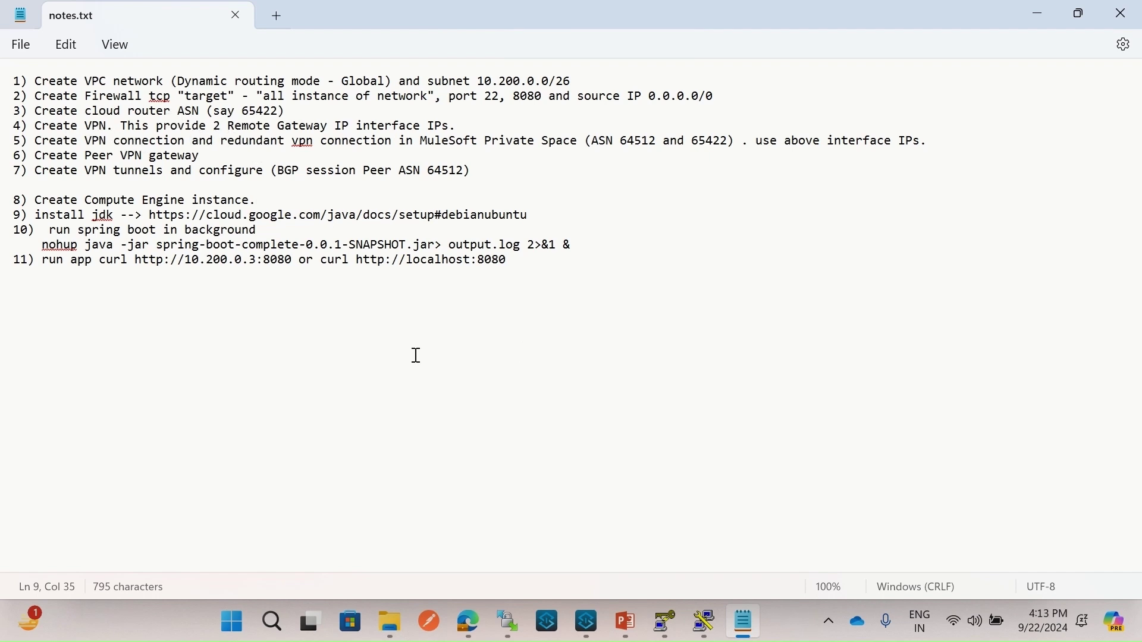
{"action": "left_click", "coordinate": [626, 621]}
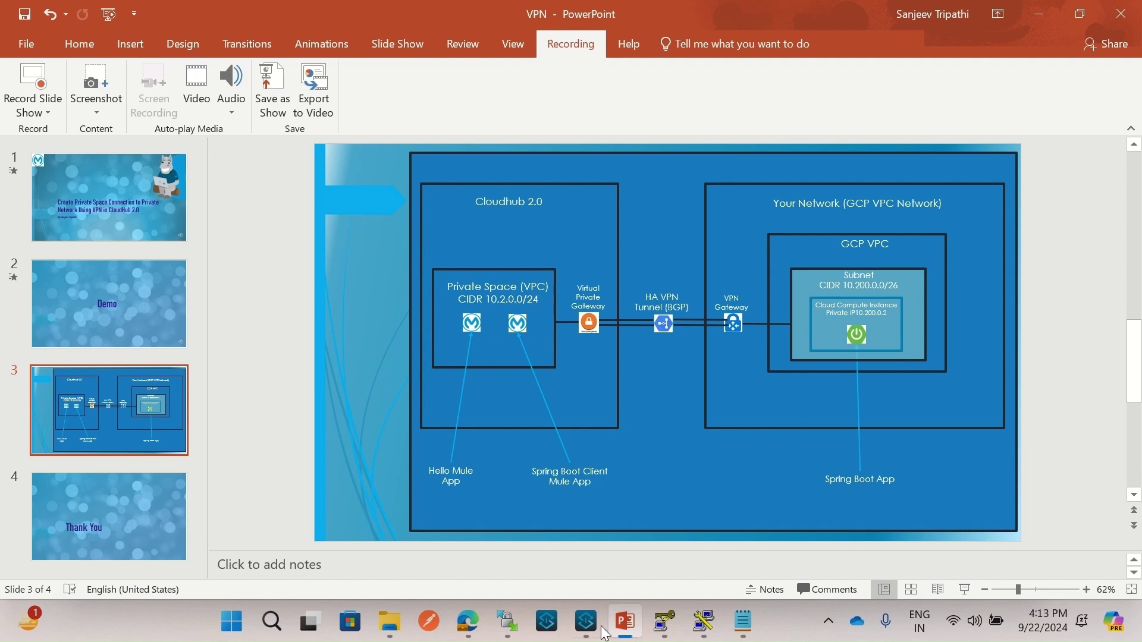
{"action": "left_click", "coordinate": [478, 625]}
{"action": "left_click", "coordinate": [203, 15]}
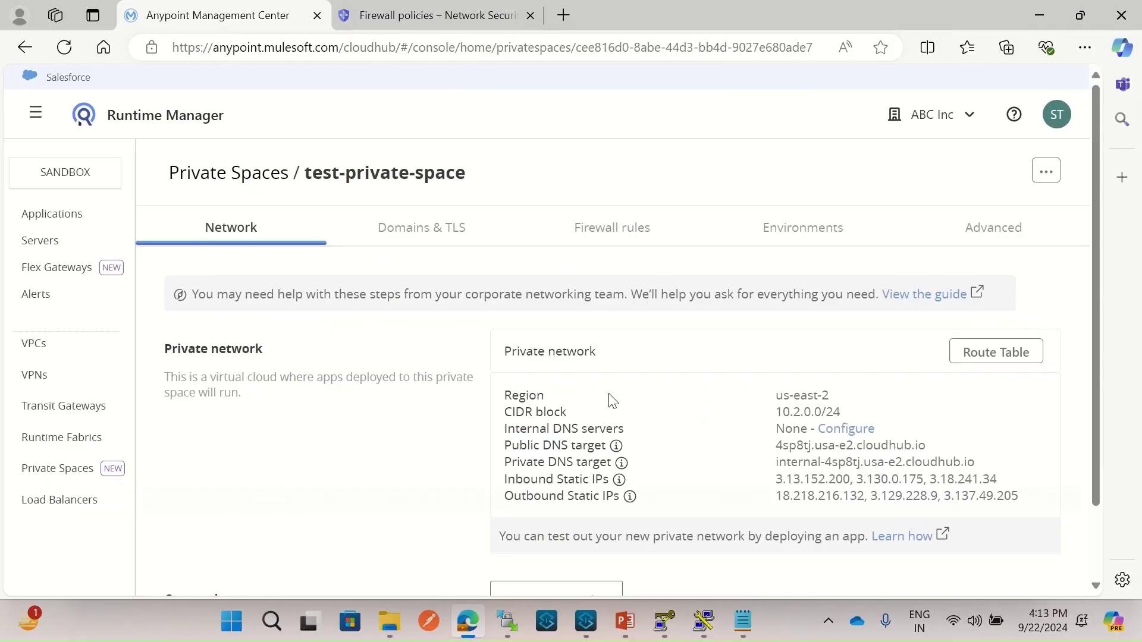
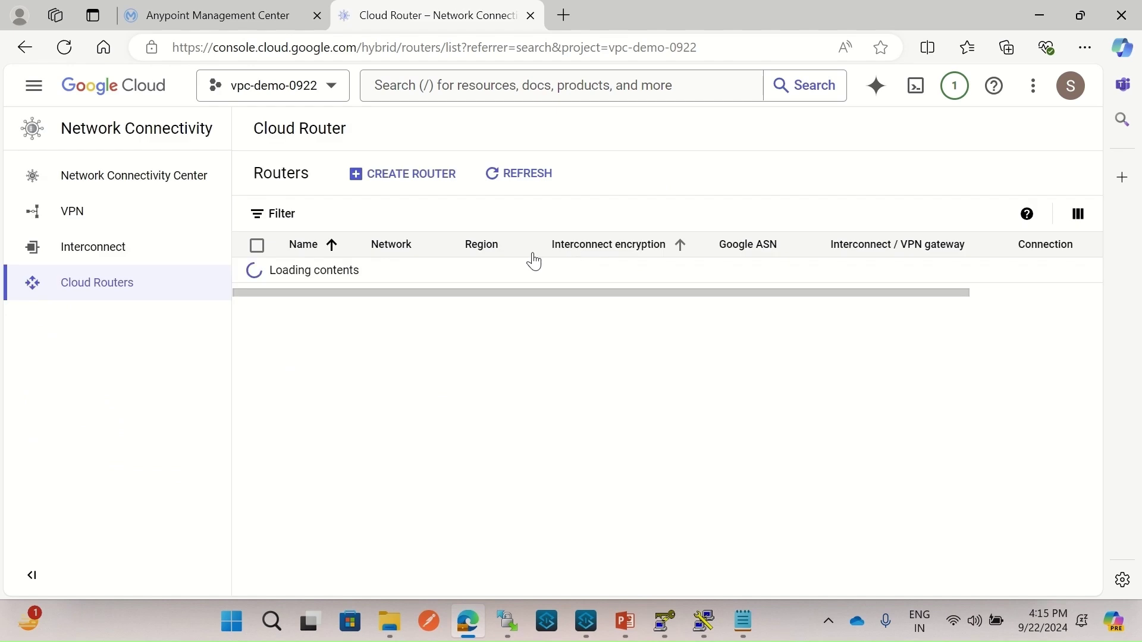
- Start creating a cloud router and name it cloud-router-01-0922
{"action": "left_click", "coordinate": [427, 179]}
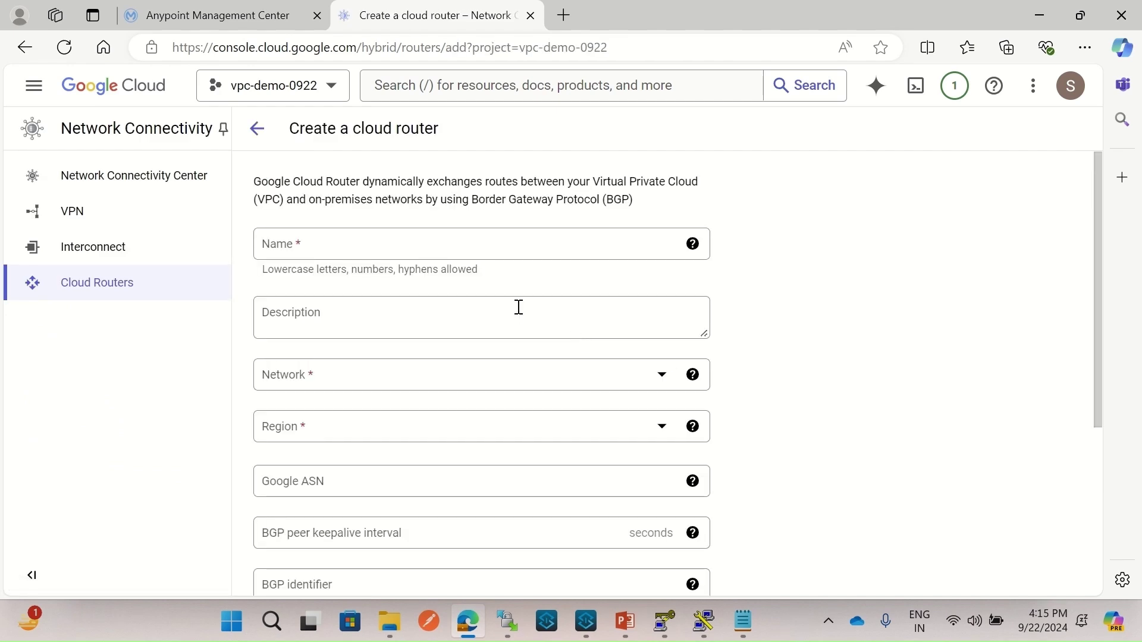
{"action": "left_click", "coordinate": [450, 247]}
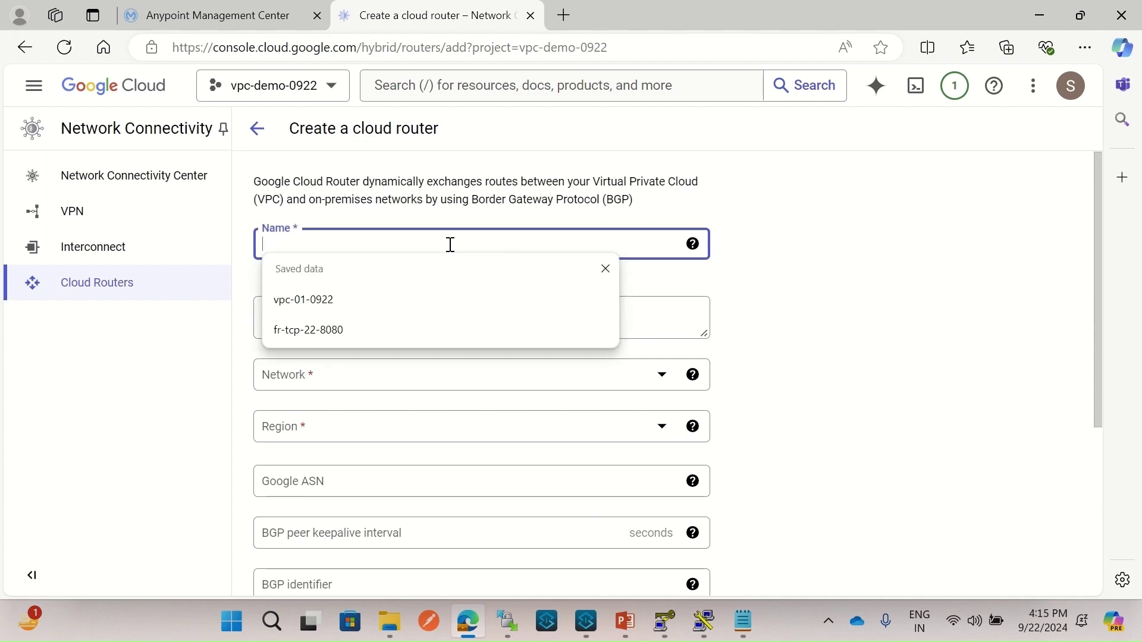
{"action": "type", "text": "cloud-router"}
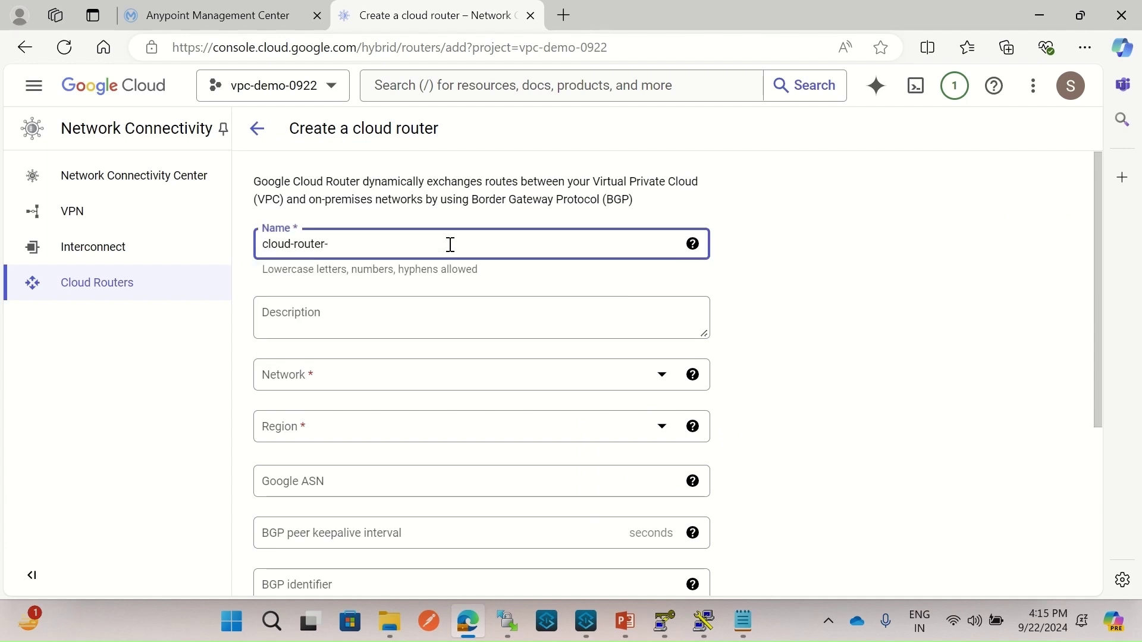
{"action": "type", "text": "-01-0922"}
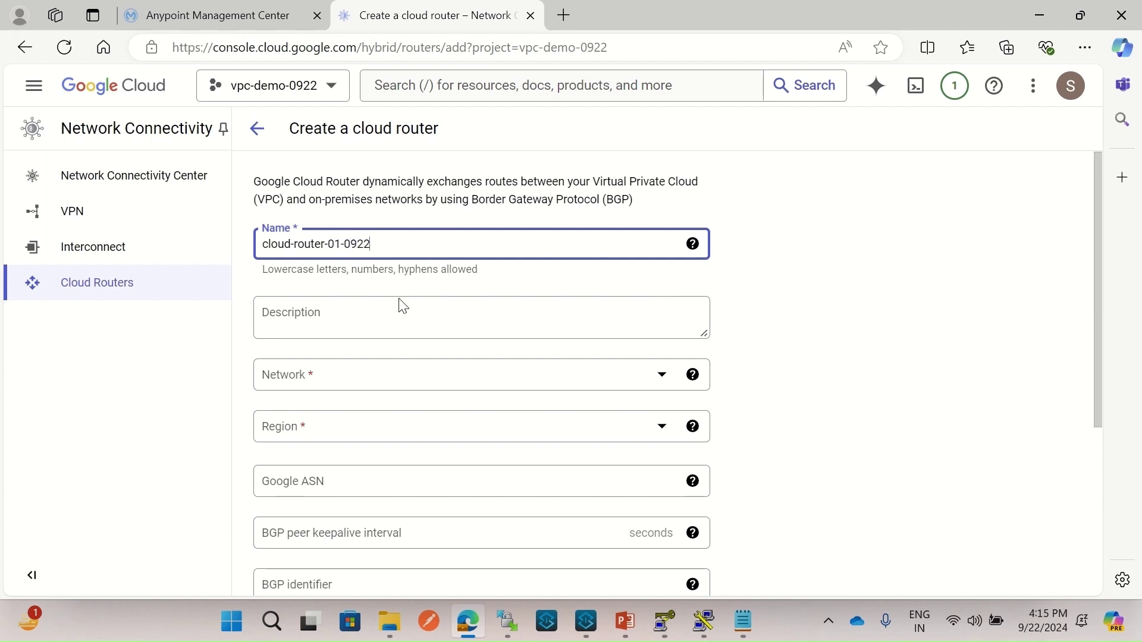
- Assign the cloud router to the vpc-01-0922 network and the us-east1 (South Carolina) region
{"action": "left_click", "coordinate": [374, 381]}
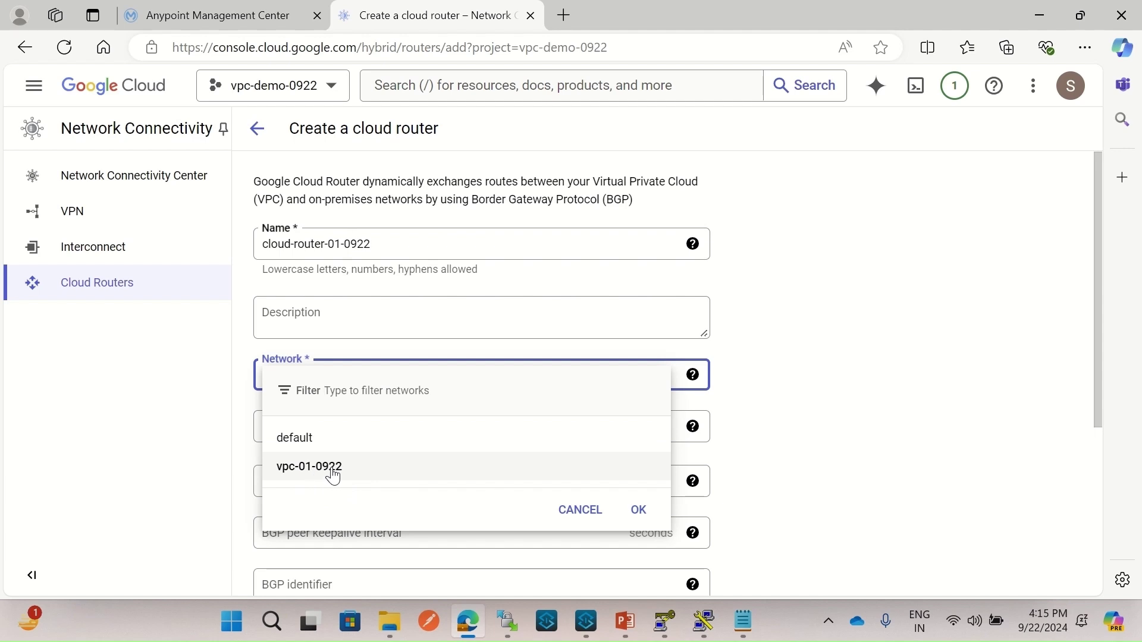
{"action": "left_click", "coordinate": [333, 476]}
{"action": "left_click", "coordinate": [351, 436]}
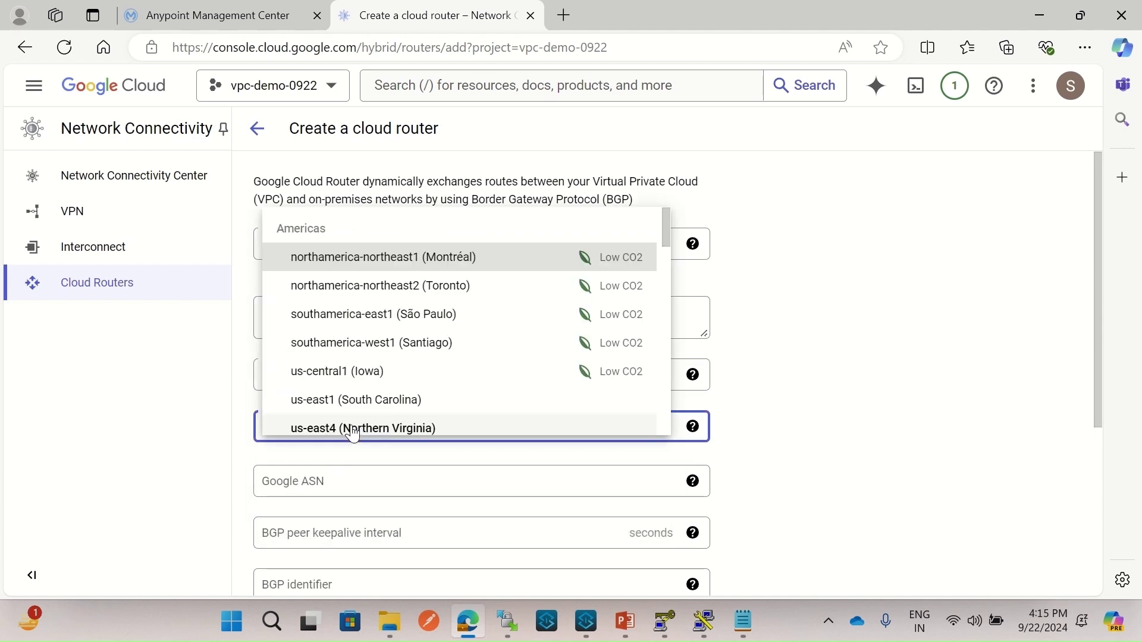
{"action": "scroll", "coordinate": [352, 404], "scroll_direction": "down", "scroll_amount": 2}
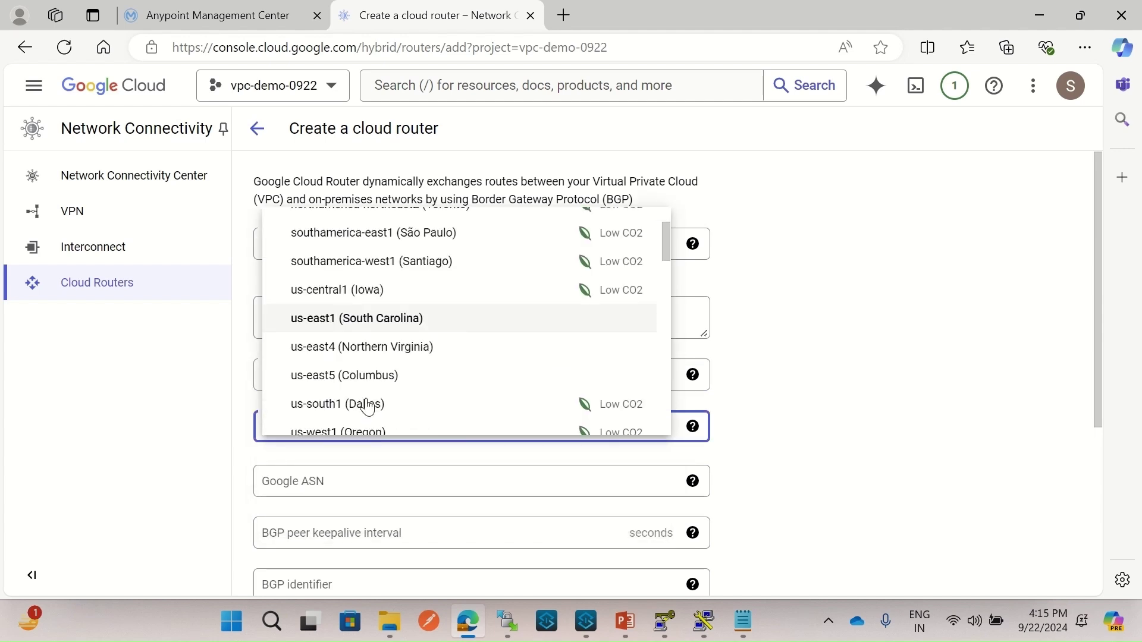
{"action": "left_click", "coordinate": [352, 312]}
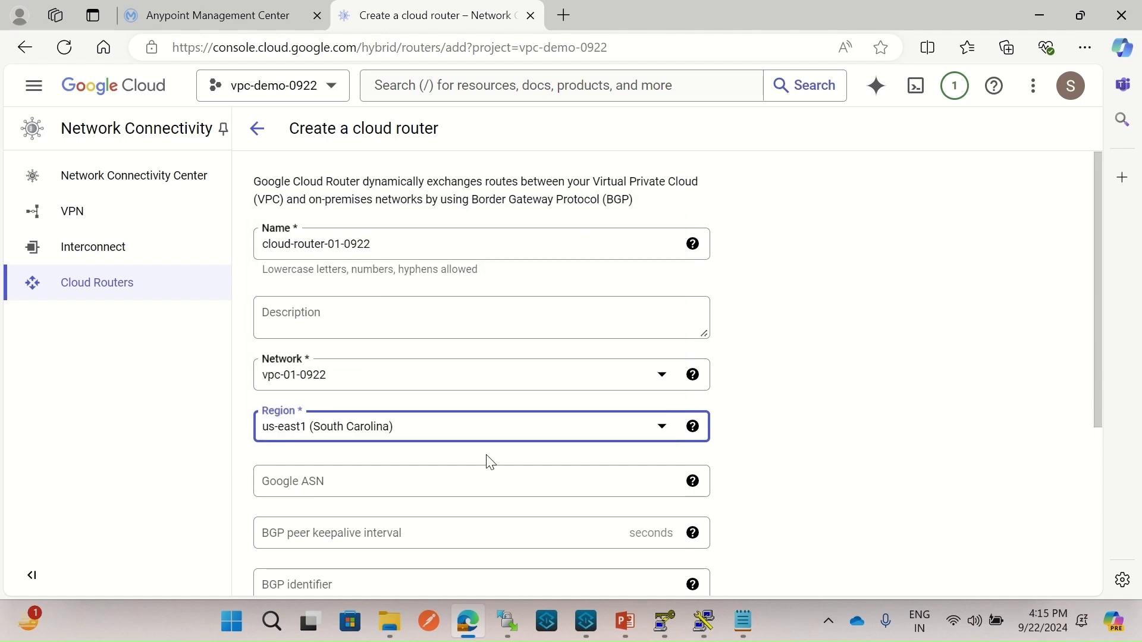
- Set the router's Google ASN to 65422 and check it against the setup notes in Notepad
{"action": "left_click", "coordinate": [348, 480]}
{"action": "mouse_move", "coordinate": [691, 479]}
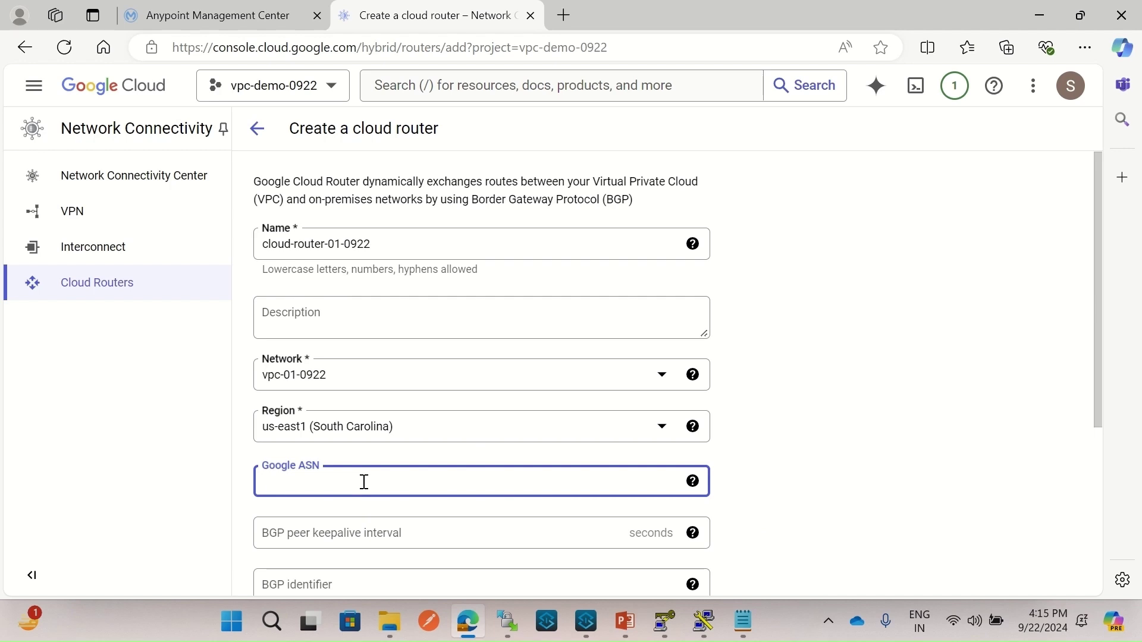
{"action": "type", "text": "65422"}
{"action": "left_click", "coordinate": [745, 627]}
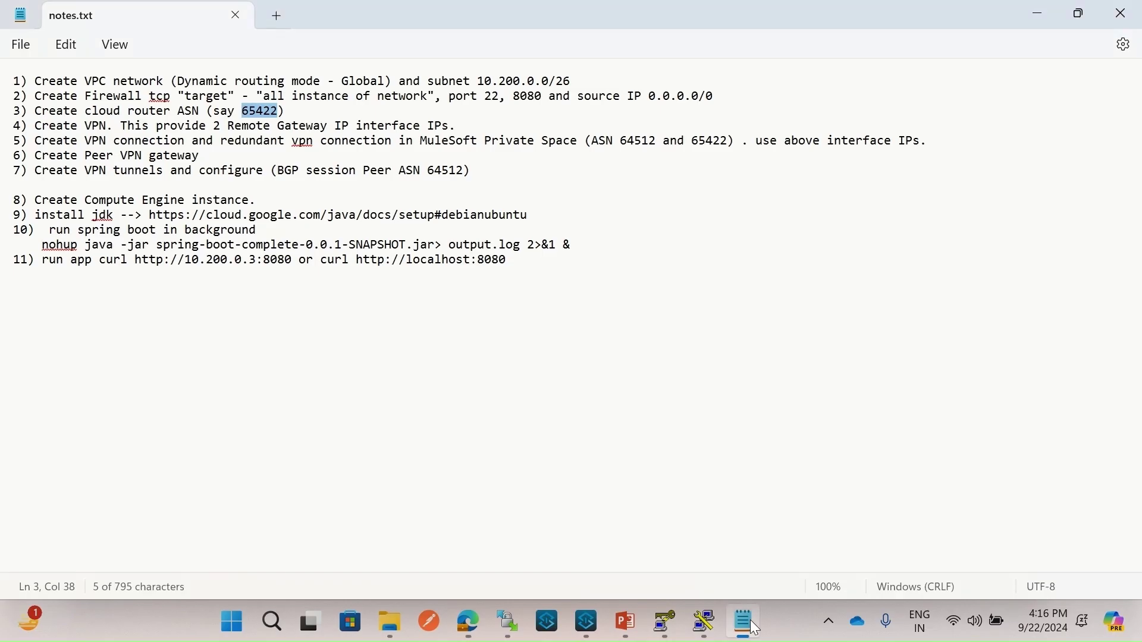
{"action": "left_click", "coordinate": [308, 113]}
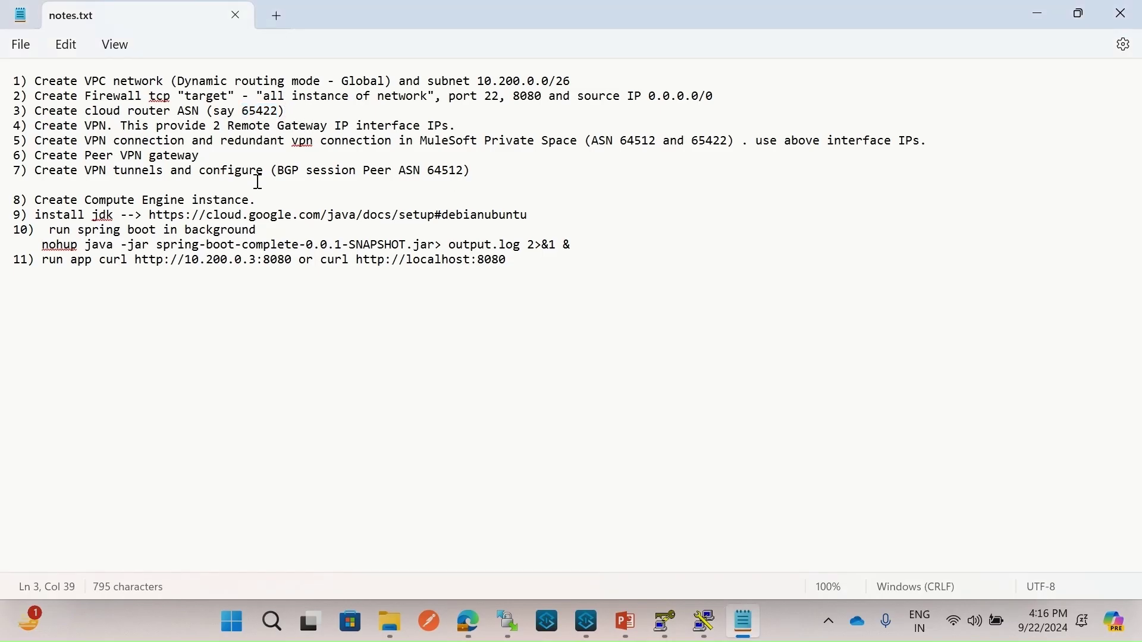
{"action": "left_click", "coordinate": [471, 613]}
- Create the cloud router, keeping the default advertising of all visible subnets
{"action": "left_click", "coordinate": [776, 428]}
{"action": "scroll", "coordinate": [779, 427], "scroll_direction": "down", "scroll_amount": 5}
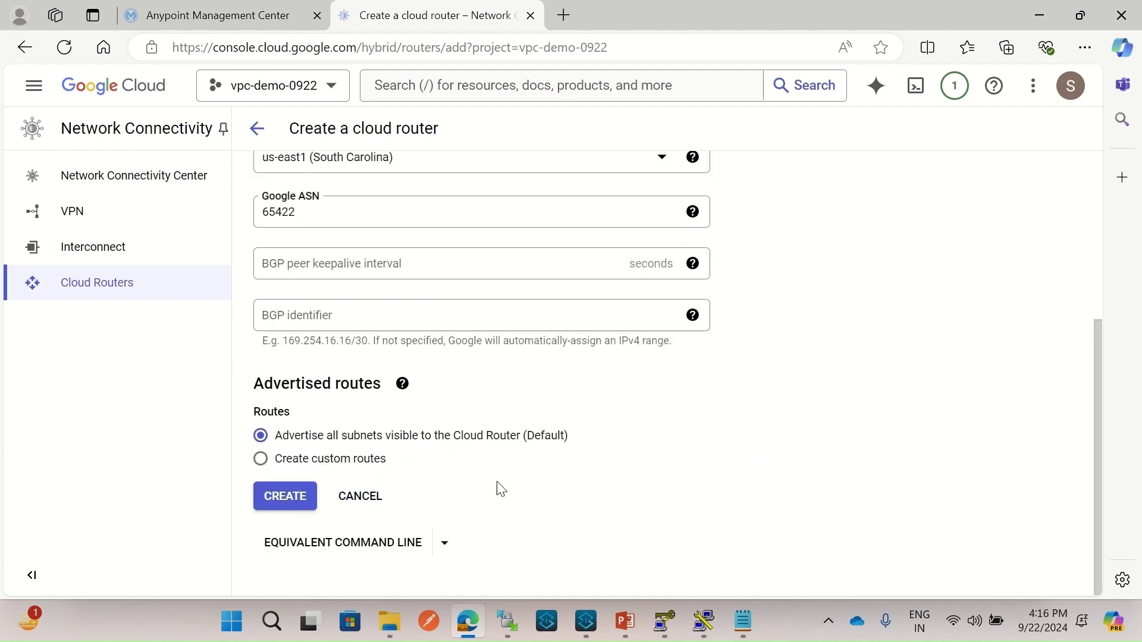
{"action": "left_click", "coordinate": [291, 503]}
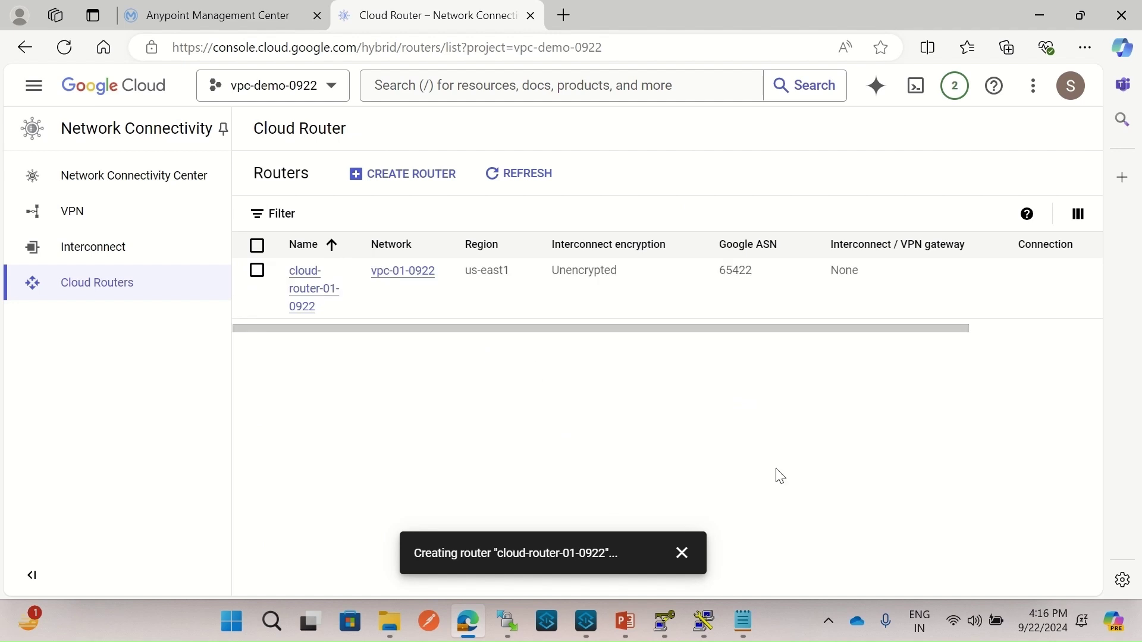
- Check the next task in the Notepad notes, then find the VPN page in Google Cloud and start creating a VPN connection
{"action": "left_click", "coordinate": [751, 621]}
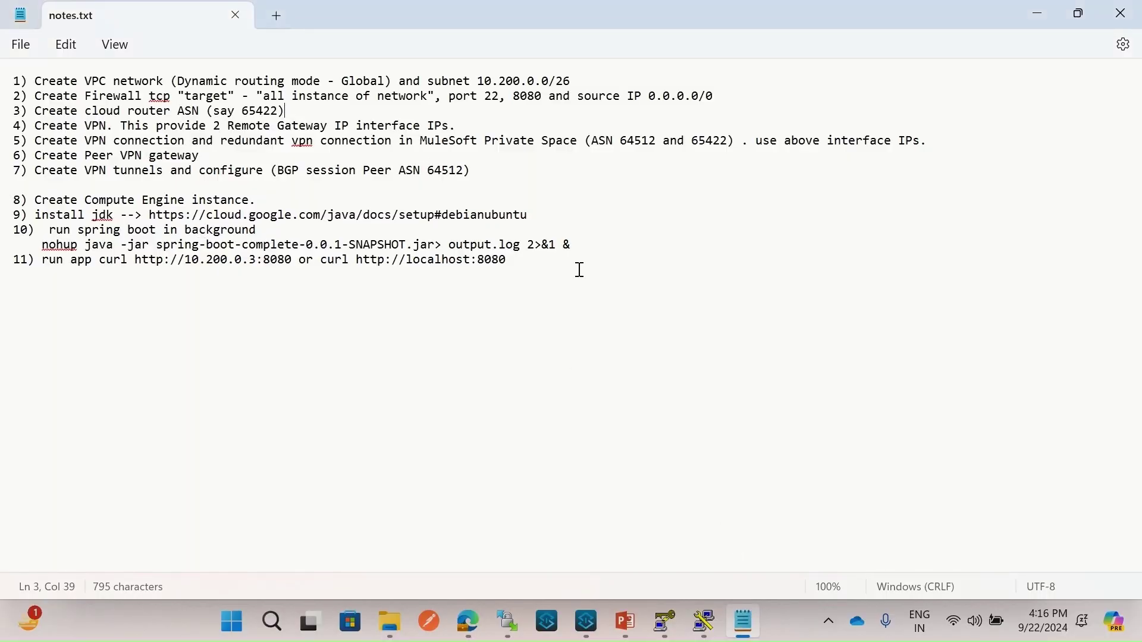
{"action": "left_click", "coordinate": [470, 625]}
{"action": "left_click", "coordinate": [684, 84]}
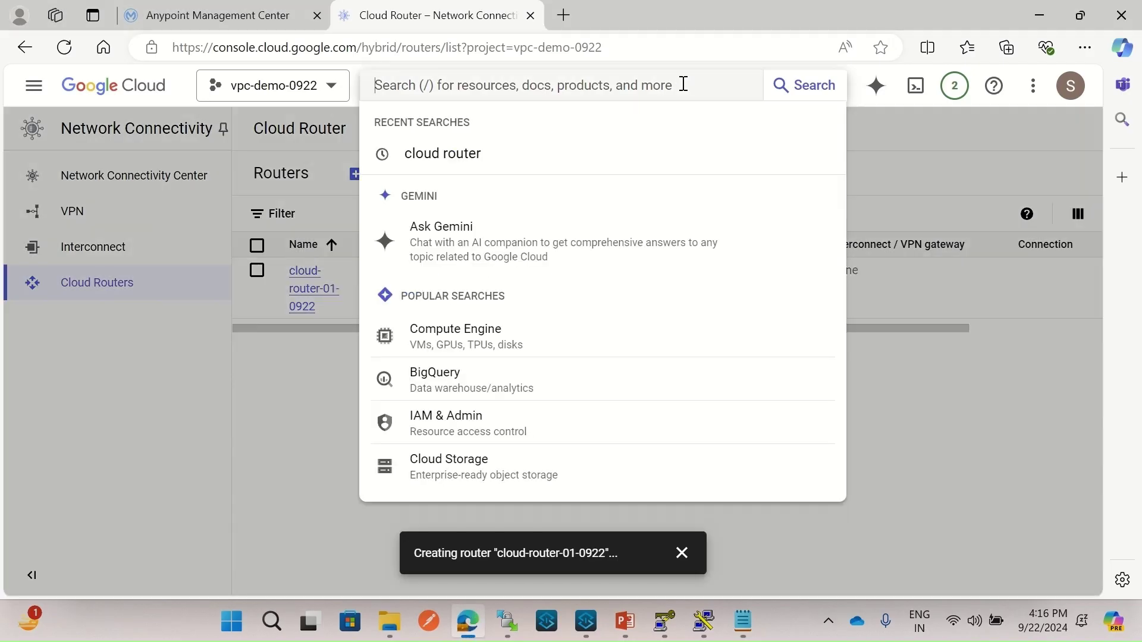
{"action": "type", "text": "VP"}
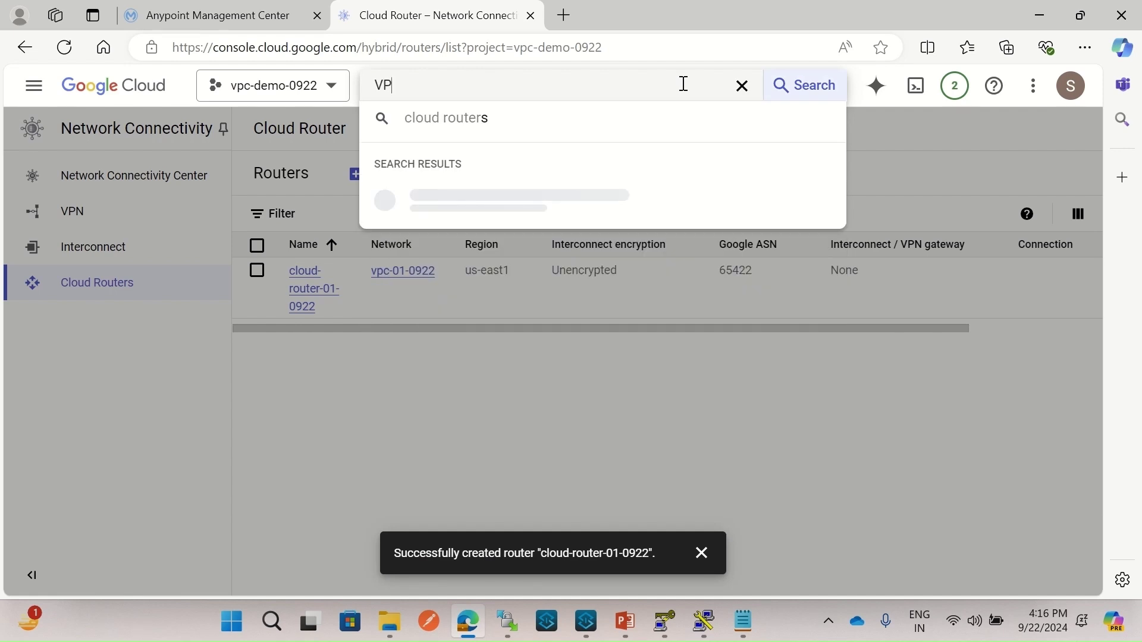
{"action": "type", "text": "N"}
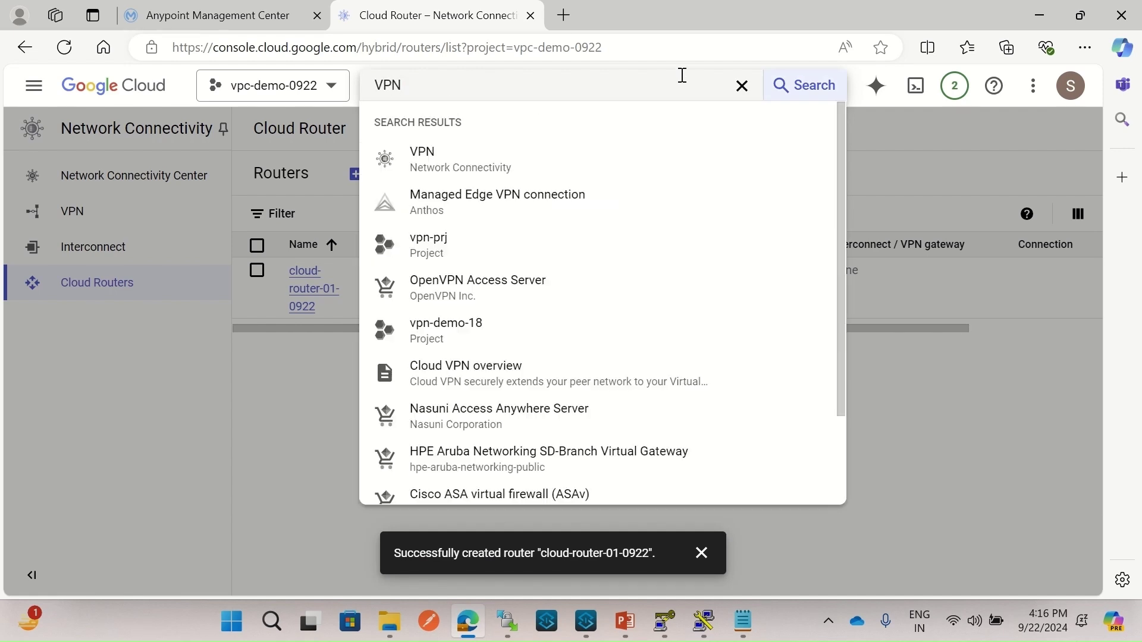
{"action": "left_click", "coordinate": [427, 153]}
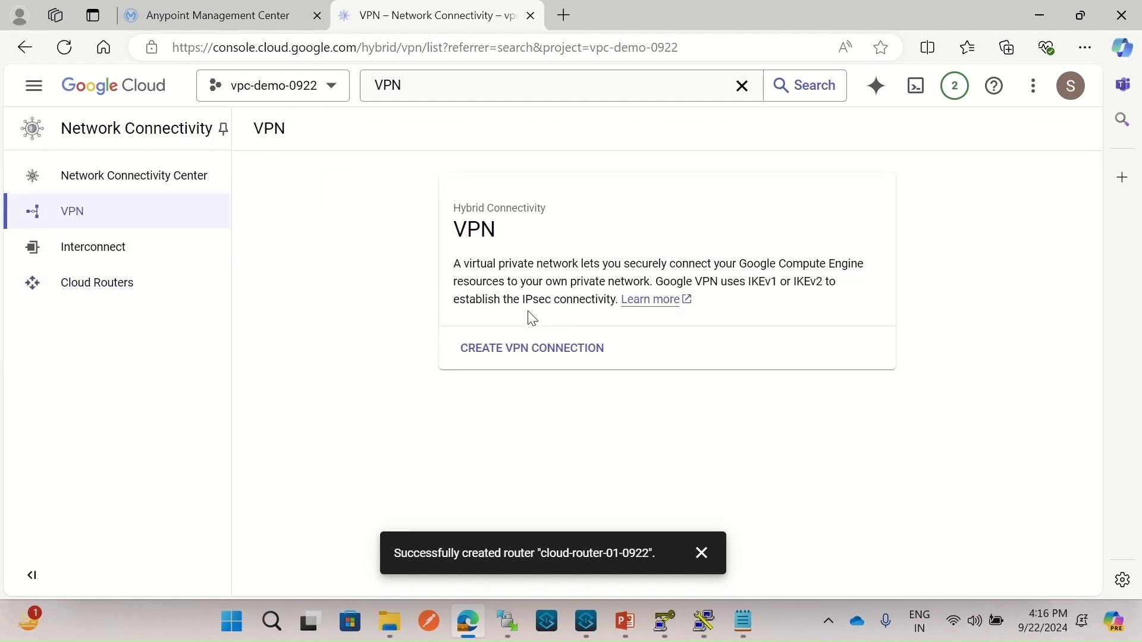
{"action": "left_click", "coordinate": [552, 358]}
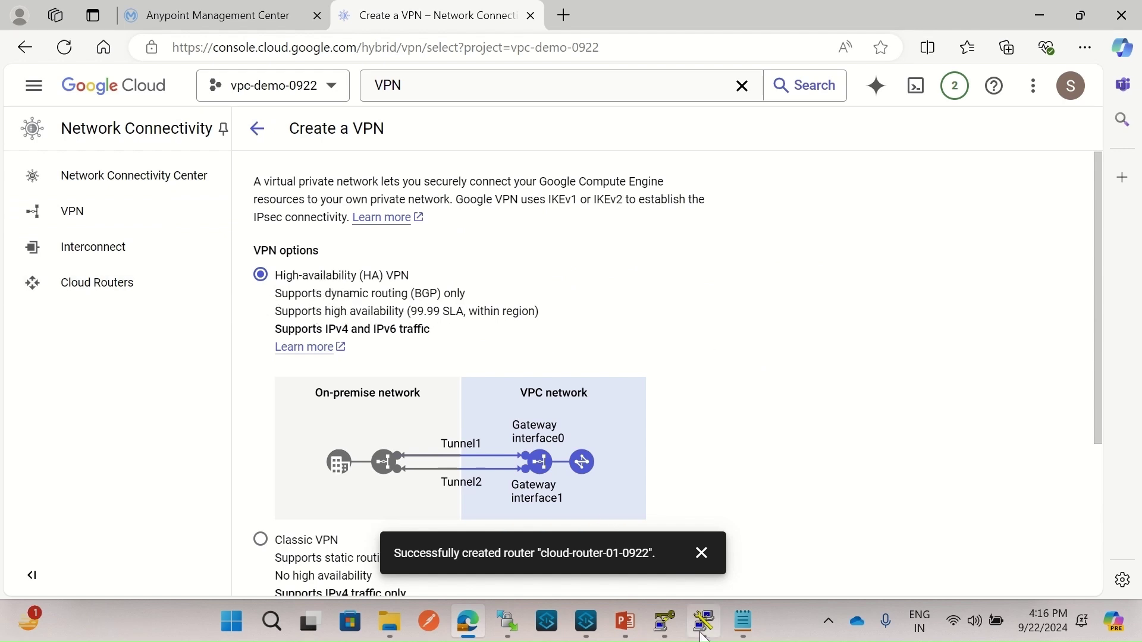
- Check the VPN tunnel in the PowerPoint network diagram and continue the VPN setup with the High-availability (HA) VPN option
{"action": "left_click", "coordinate": [625, 621]}
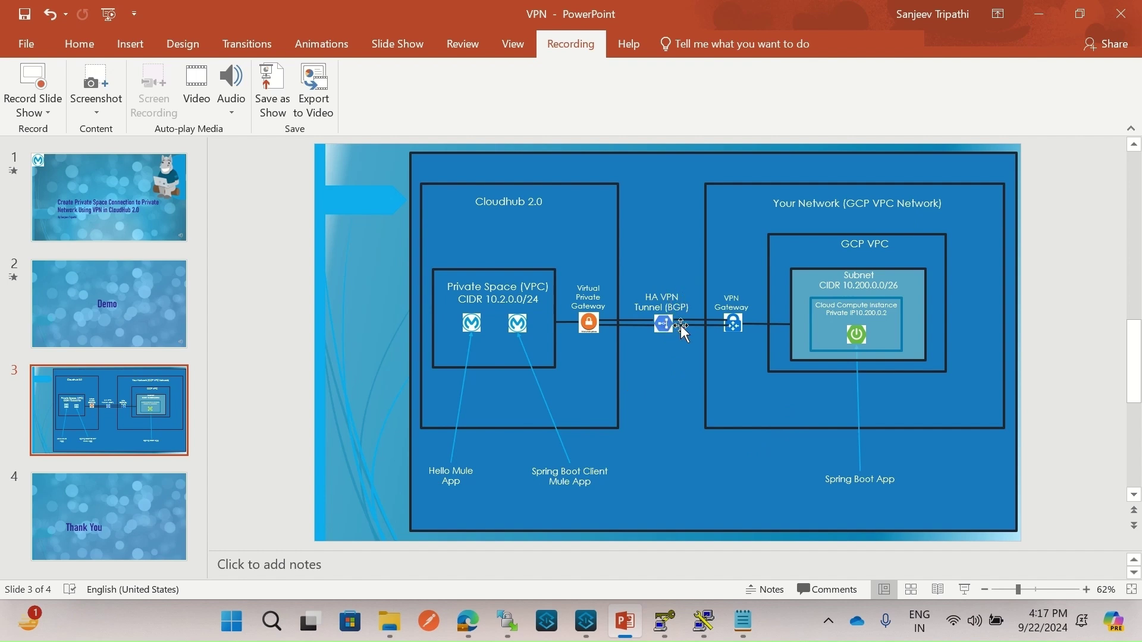
{"action": "left_click", "coordinate": [468, 621]}
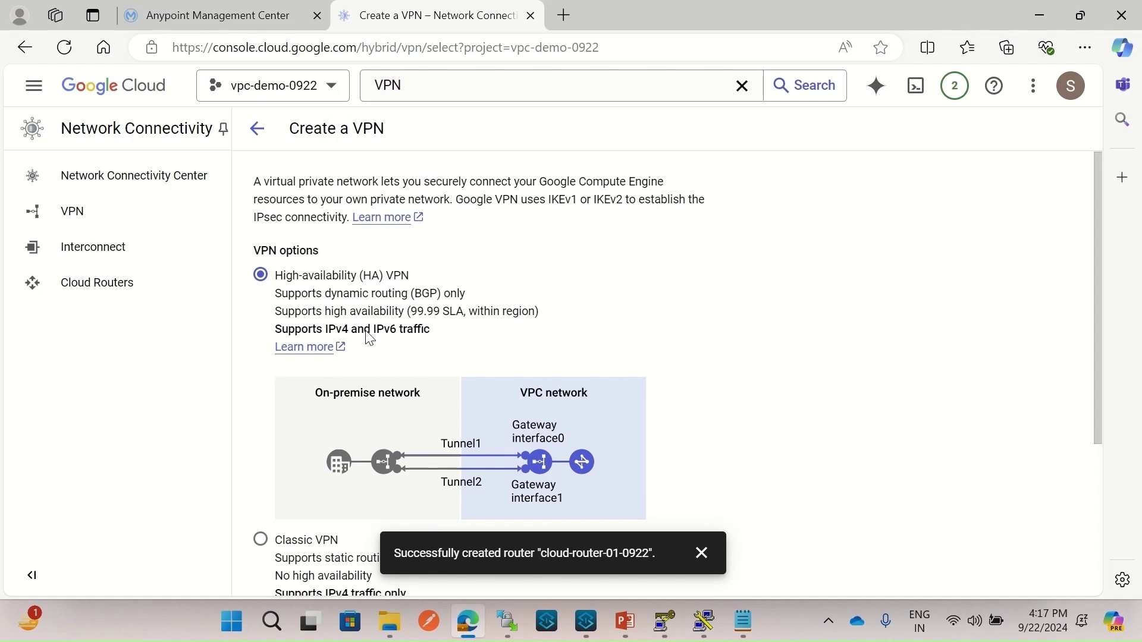
{"action": "scroll", "coordinate": [670, 334], "scroll_direction": "down", "scroll_amount": 4}
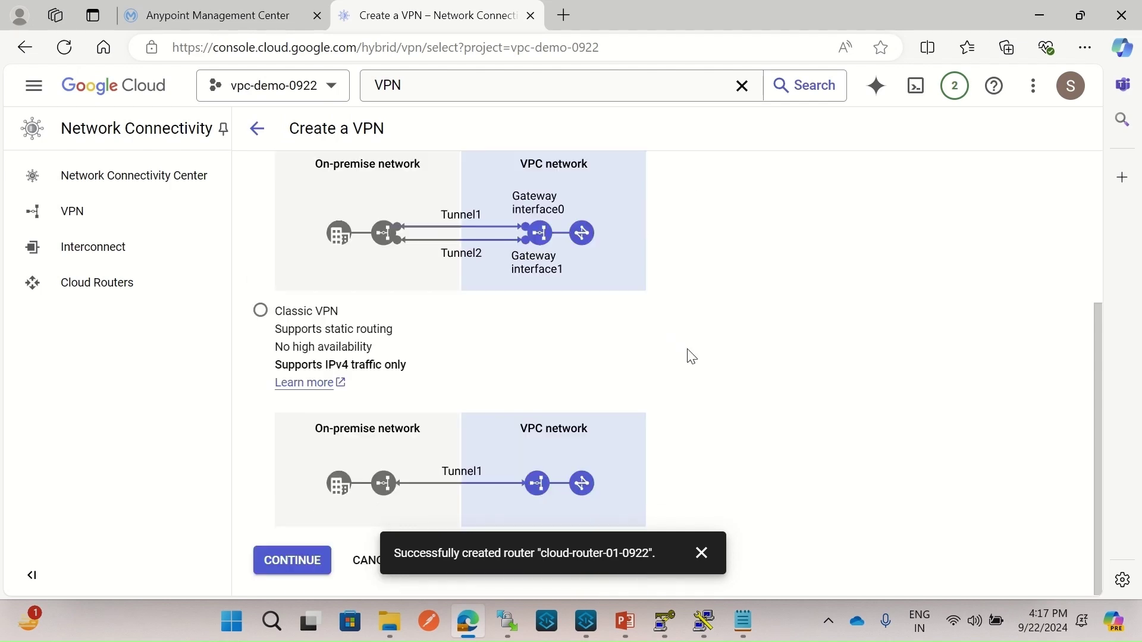
{"action": "left_click", "coordinate": [288, 559]}
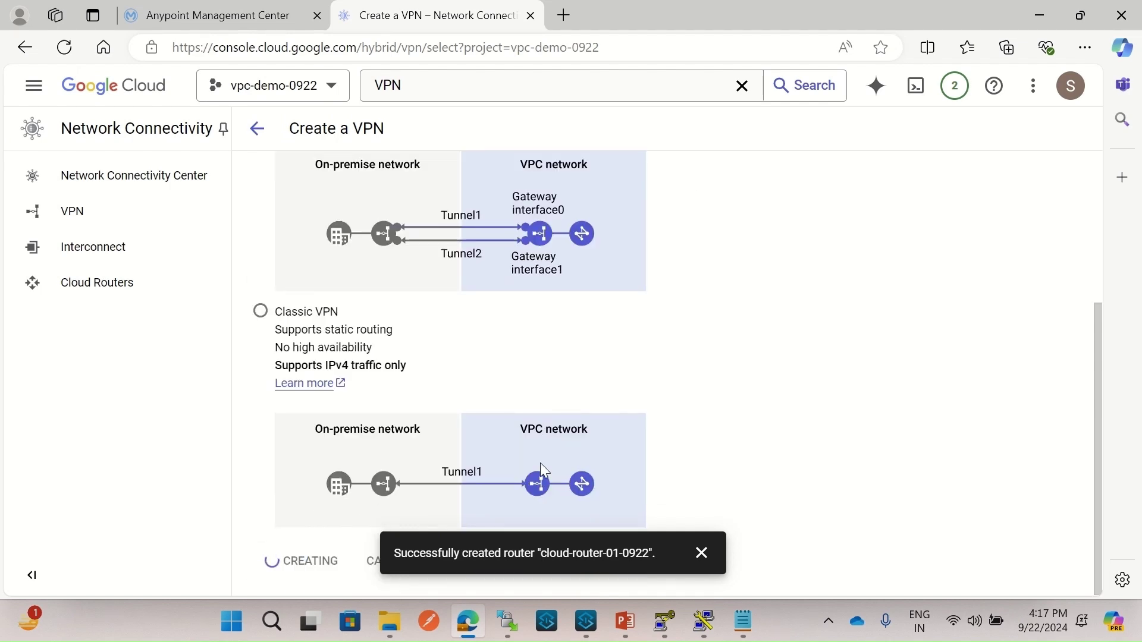
{"action": "left_click", "coordinate": [702, 555]}
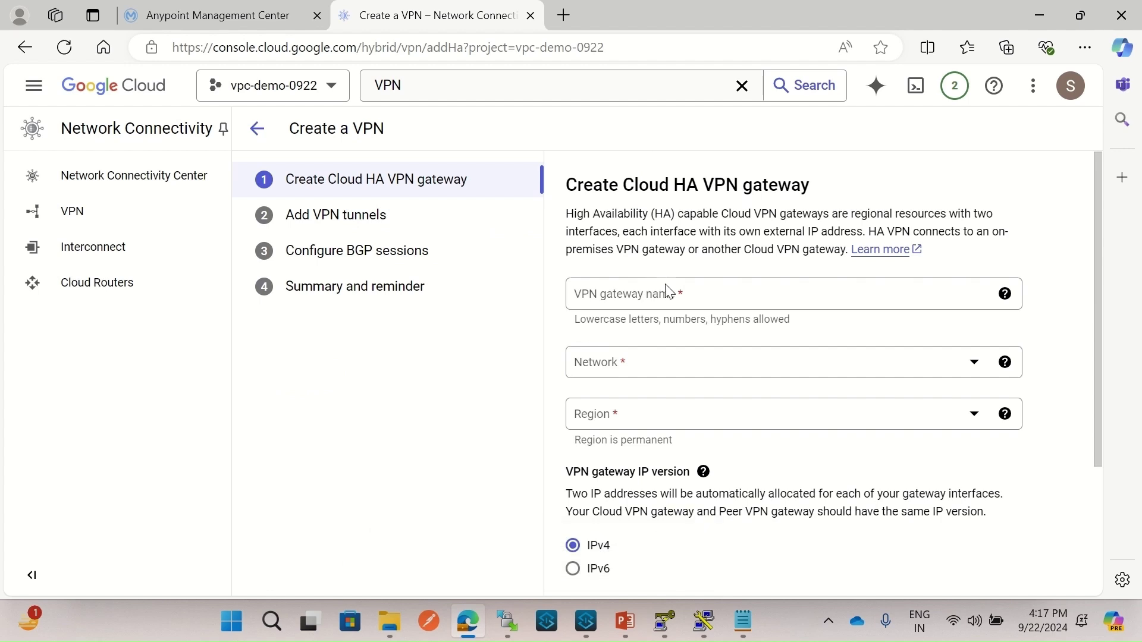
- Name the Cloud HA VPN gateway vpn-gtw-01-0922 and assign it to the vpc-01-0922 network
{"action": "left_click", "coordinate": [716, 298]}
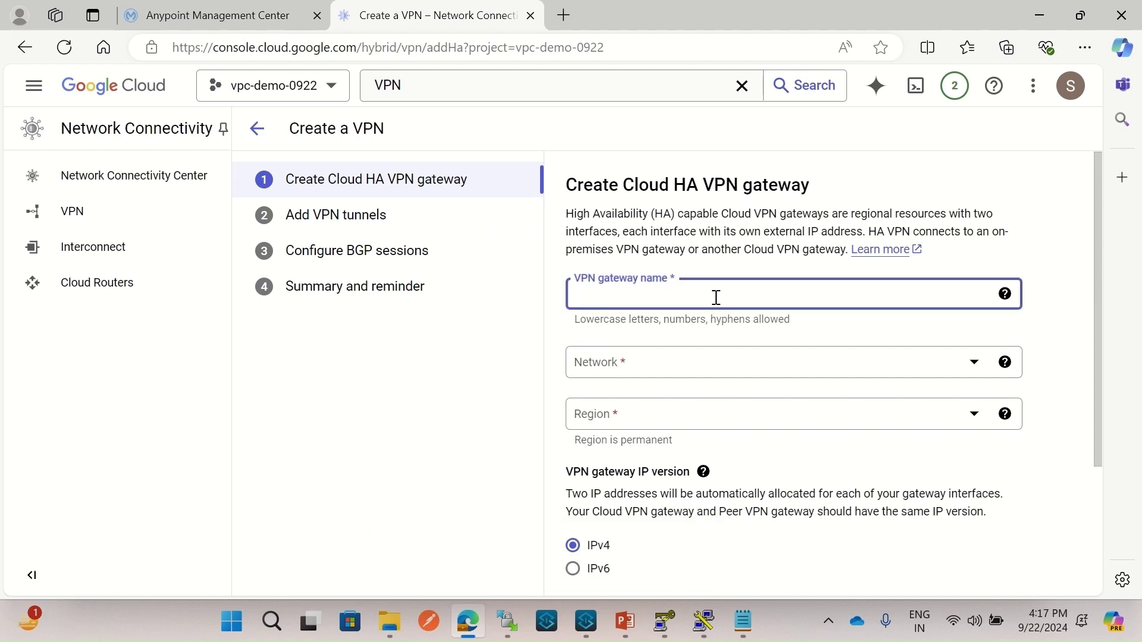
{"action": "type", "text": "vpn-gtw-01-0922"}
{"action": "left_click", "coordinate": [649, 363]}
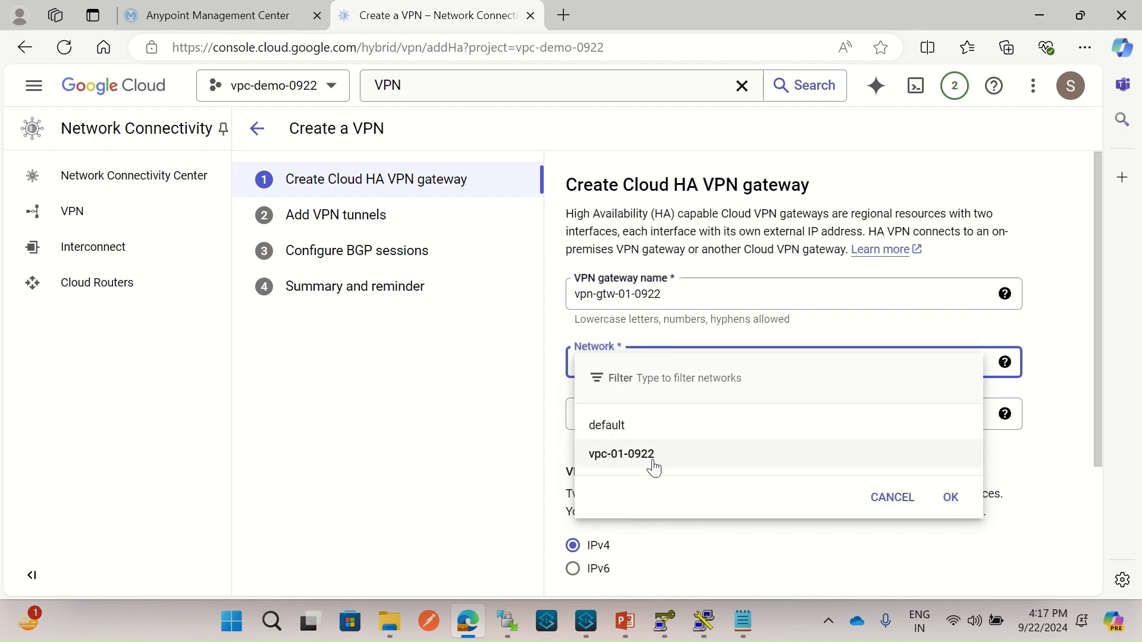
{"action": "left_click", "coordinate": [654, 467]}
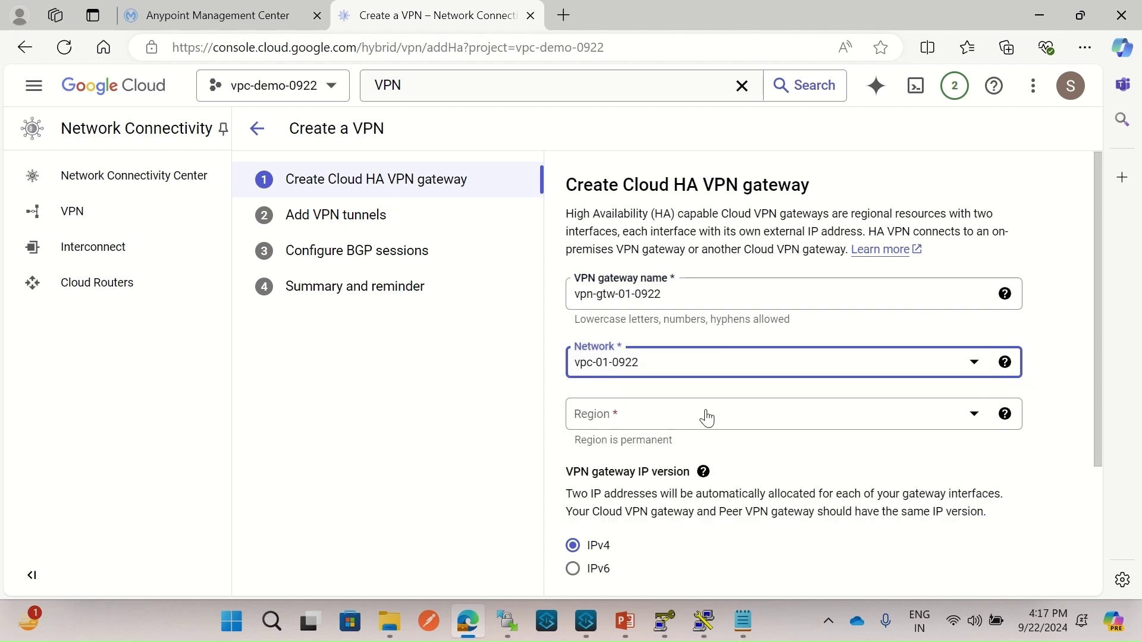
- Set the gateway's region to us-east1 (South Carolina) and create it with IPv4 and the IPv4 single-stack type
{"action": "left_click", "coordinate": [708, 418]}
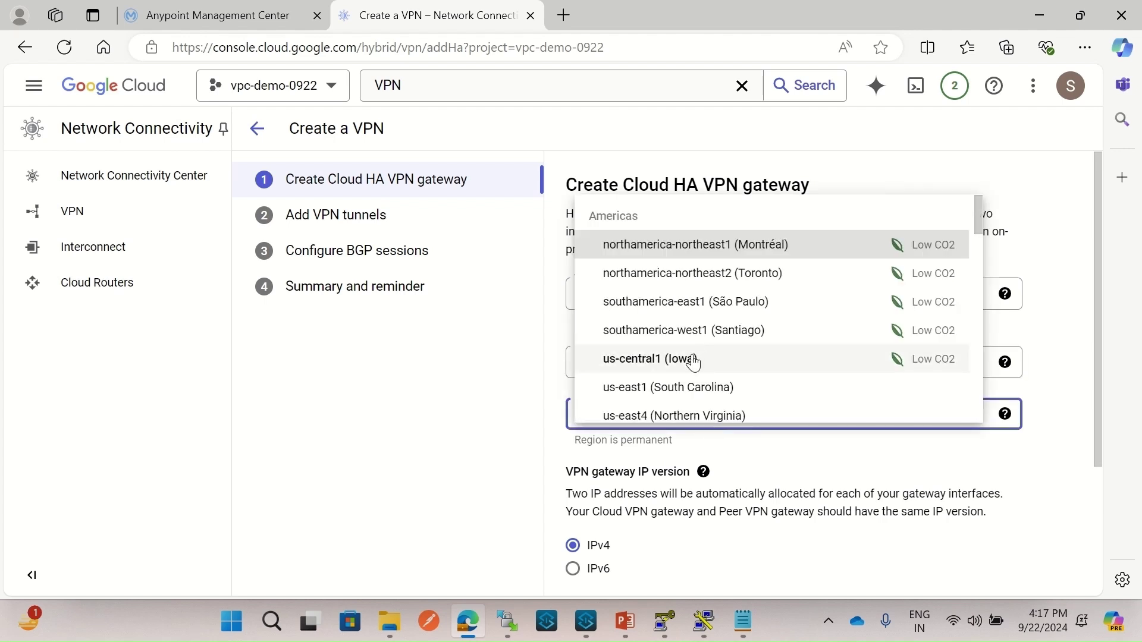
{"action": "left_click", "coordinate": [668, 387]}
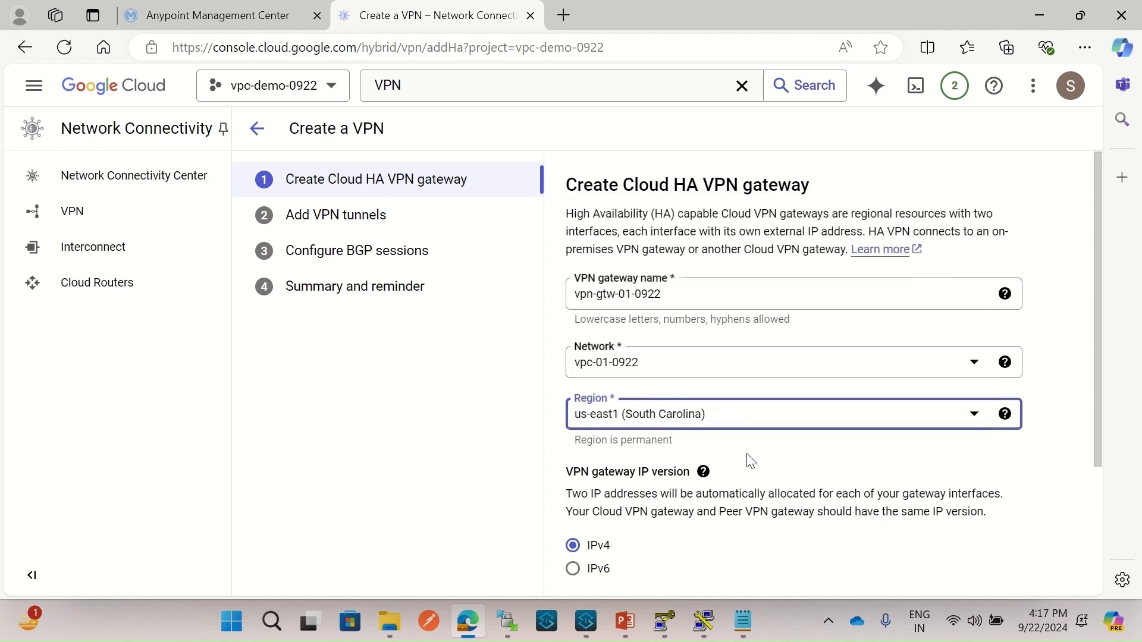
{"action": "scroll", "coordinate": [773, 467], "scroll_direction": "down", "scroll_amount": 3}
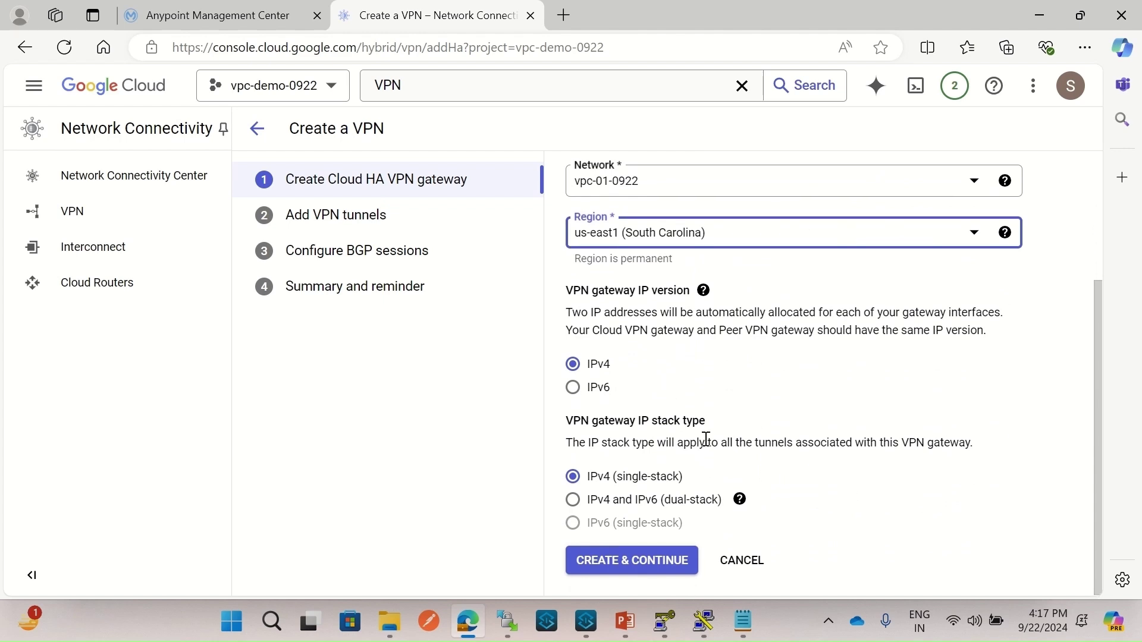
{"action": "left_click", "coordinate": [648, 571]}
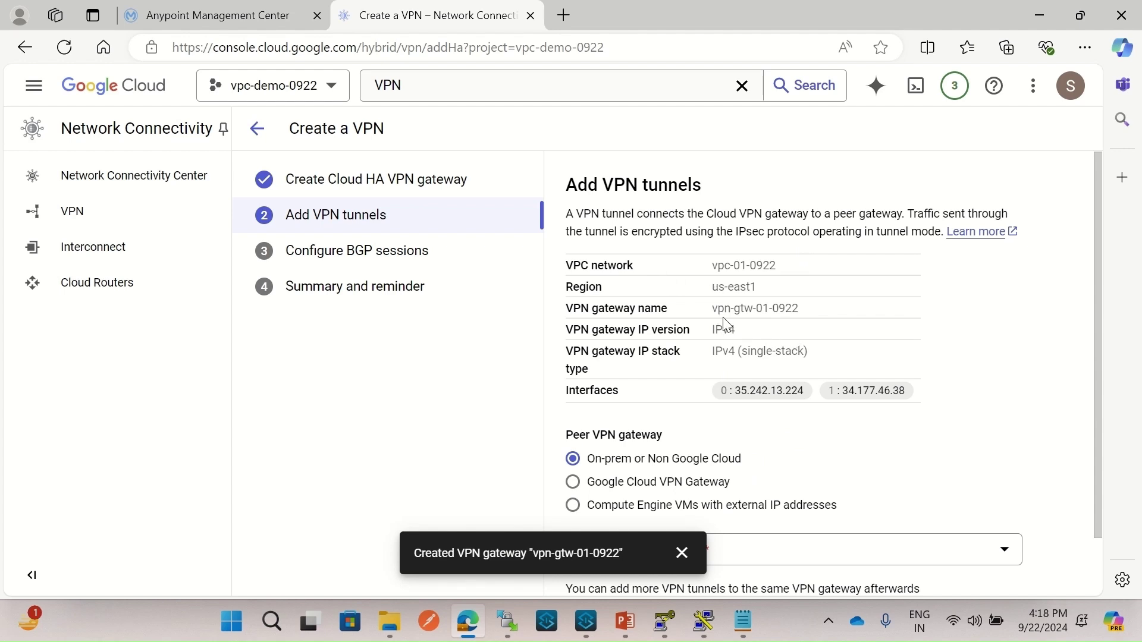
- In Anypoint Runtime Manager, start a new VPN connection for the private space named vpn-mule-01-0922 and continue to its configuration
{"action": "left_click_drag", "start_coordinate": [717, 308], "coordinate": [836, 311]}
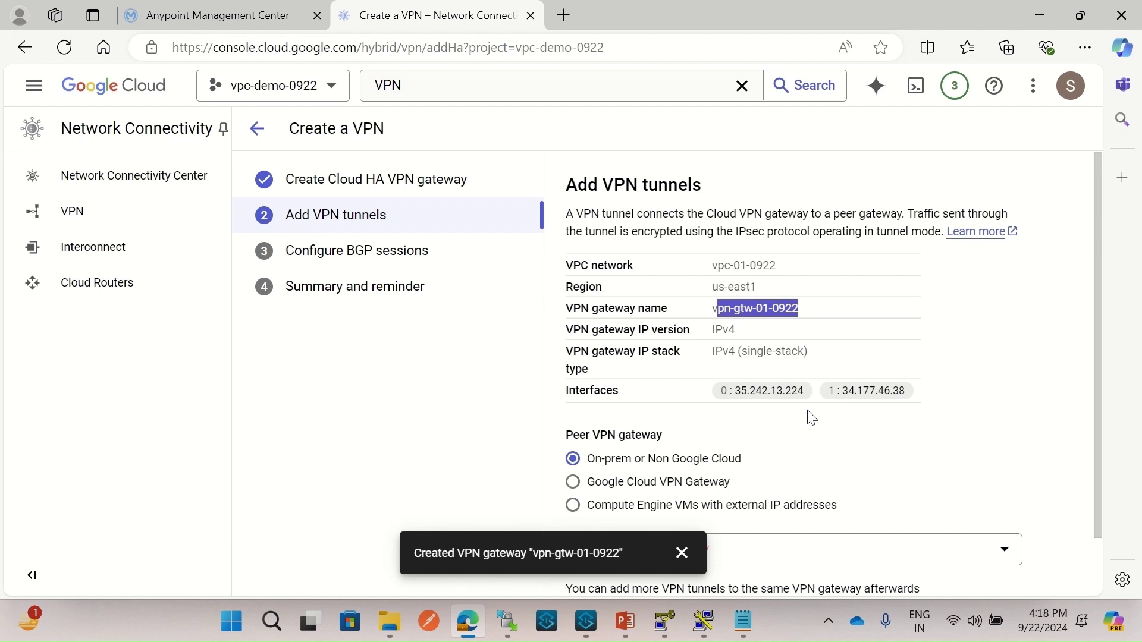
{"action": "left_click", "coordinate": [204, 18]}
{"action": "scroll", "coordinate": [427, 419], "scroll_direction": "down", "scroll_amount": 1}
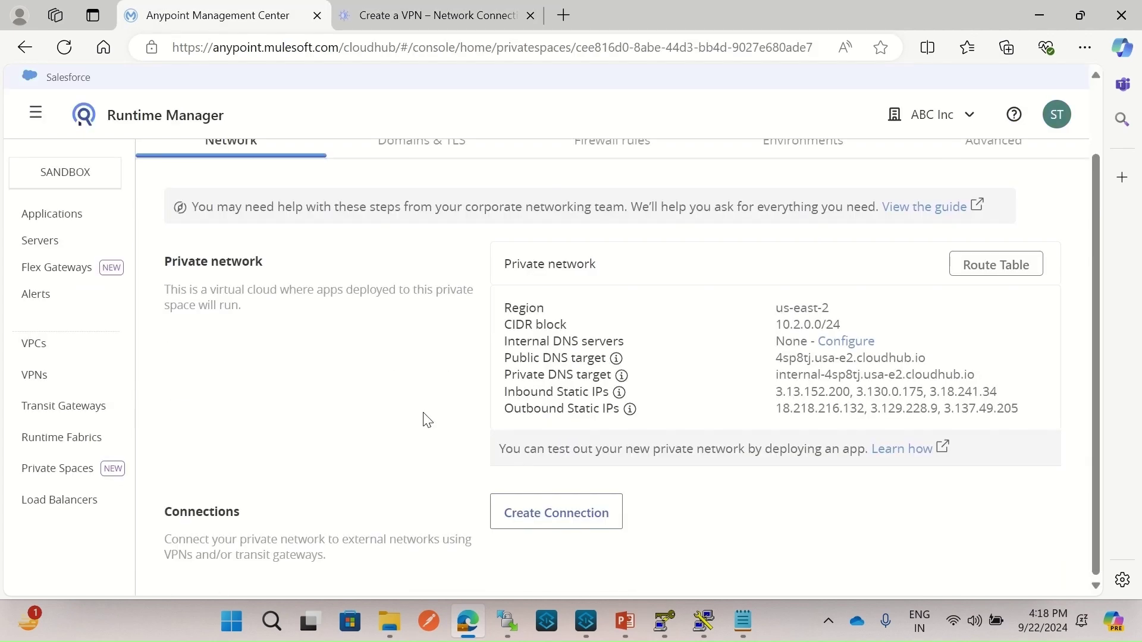
{"action": "left_click", "coordinate": [562, 515]}
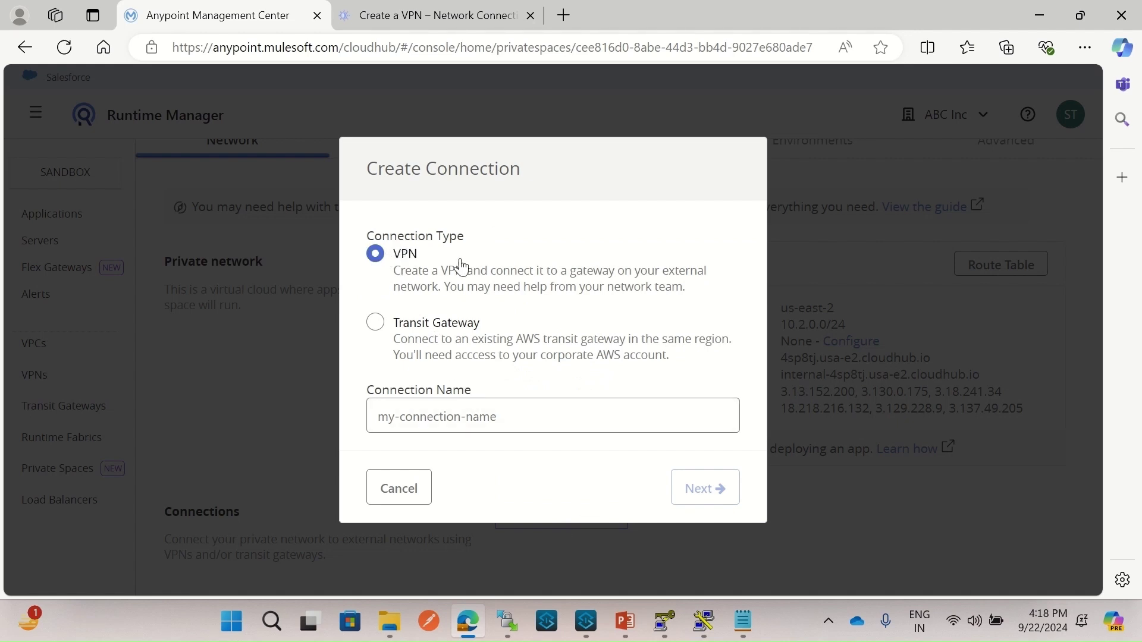
{"action": "left_click", "coordinate": [492, 416]}
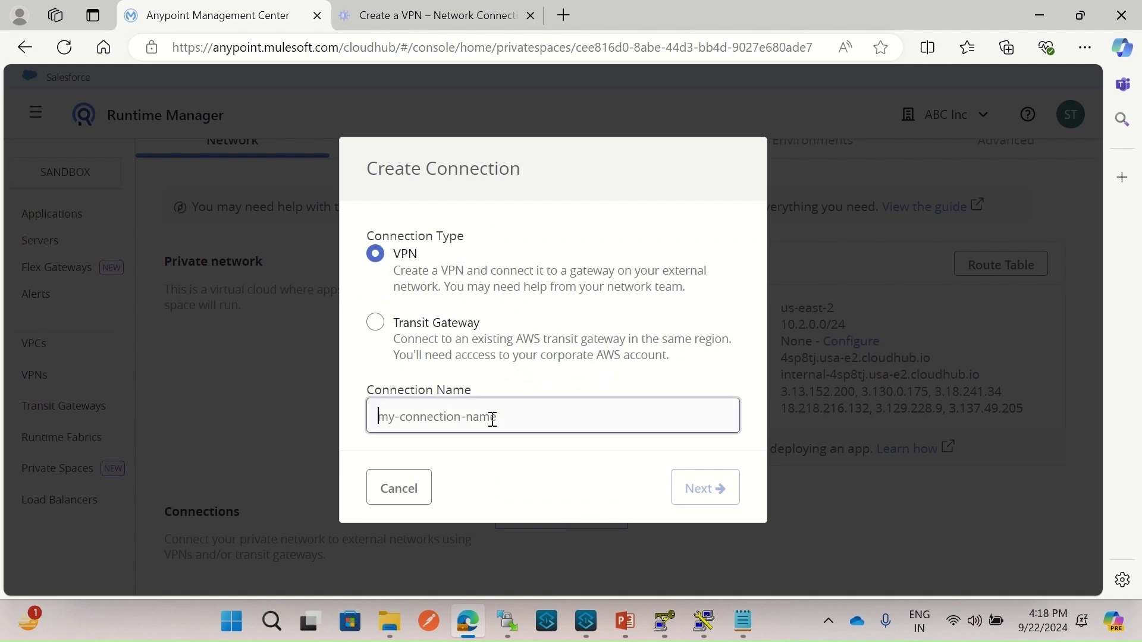
{"action": "type", "text": "vpn"}
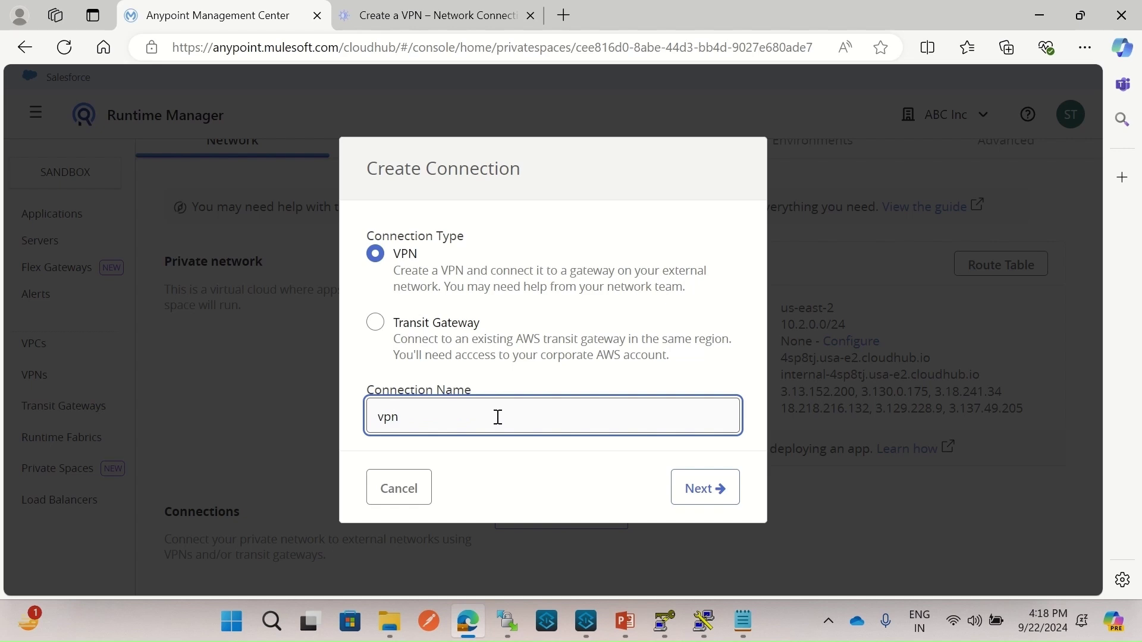
{"action": "type", "text": "-01-02"}
{"action": "type", "text": "mule"}
{"action": "type", "text": "-"}
{"action": "left_click", "coordinate": [699, 494]}
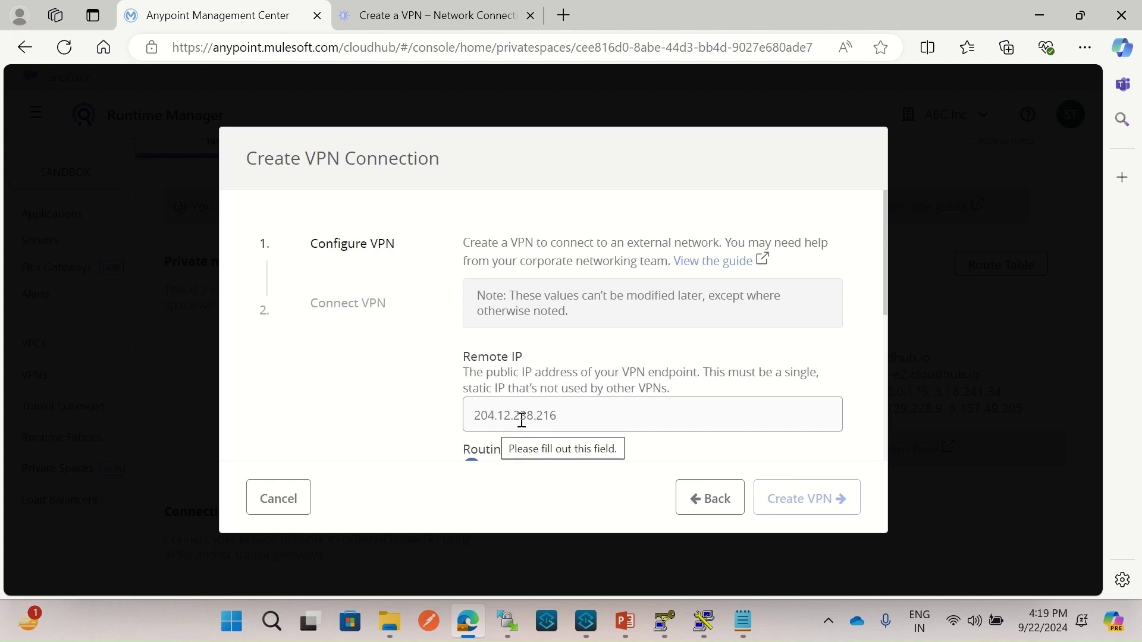
- Copy the VPN gateway's interface 0 address from Google Cloud and set the MuleSoft connection's remote IP to 35.242.13.224
{"action": "left_click", "coordinate": [447, 19]}
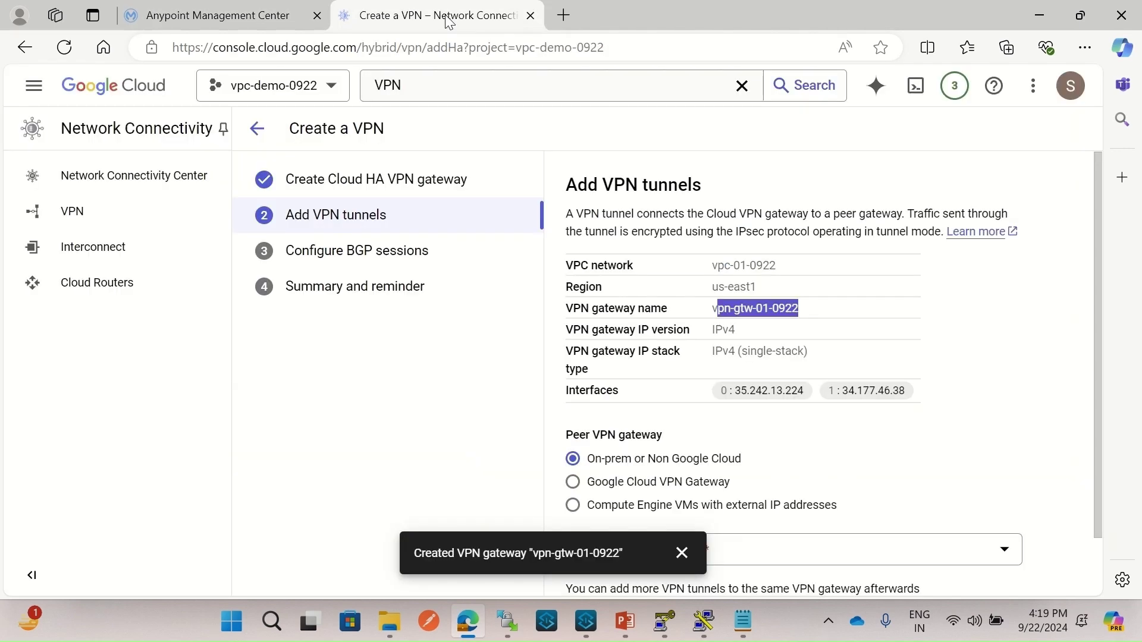
{"action": "scroll", "coordinate": [859, 448], "scroll_direction": "down", "scroll_amount": 1}
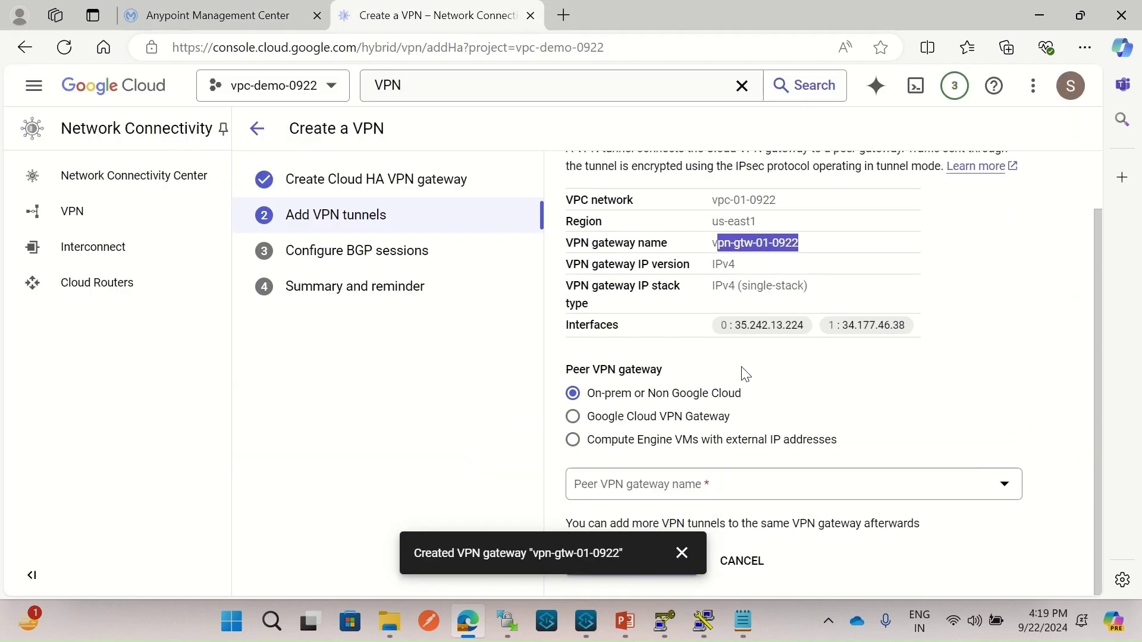
{"action": "left_click", "coordinate": [713, 331]}
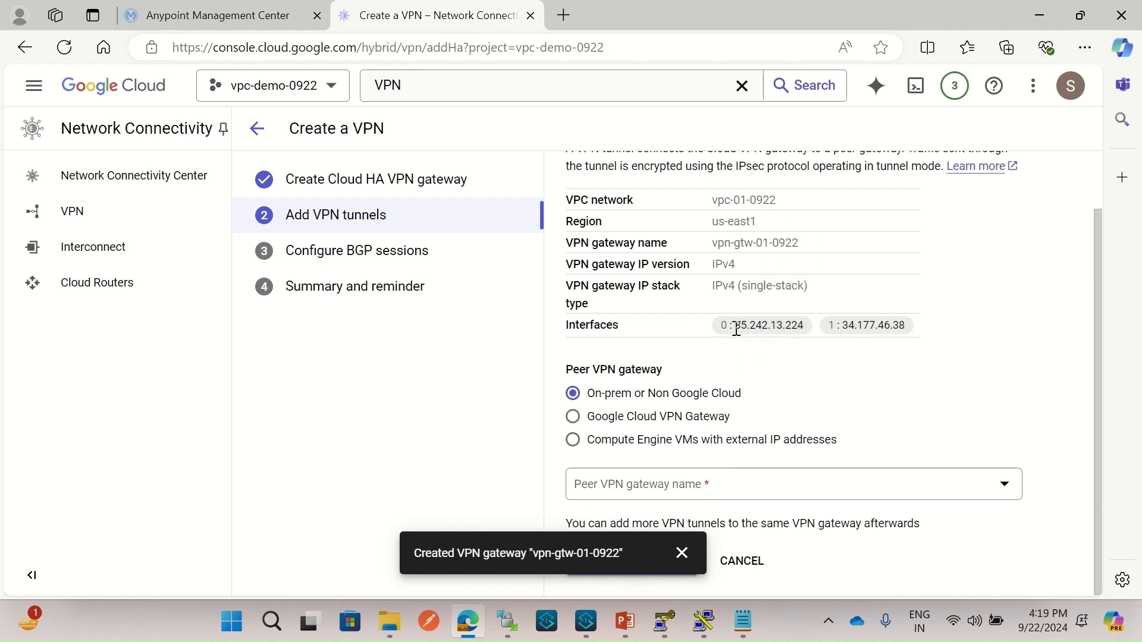
{"action": "left_click_drag", "start_coordinate": [737, 327], "coordinate": [802, 327]}
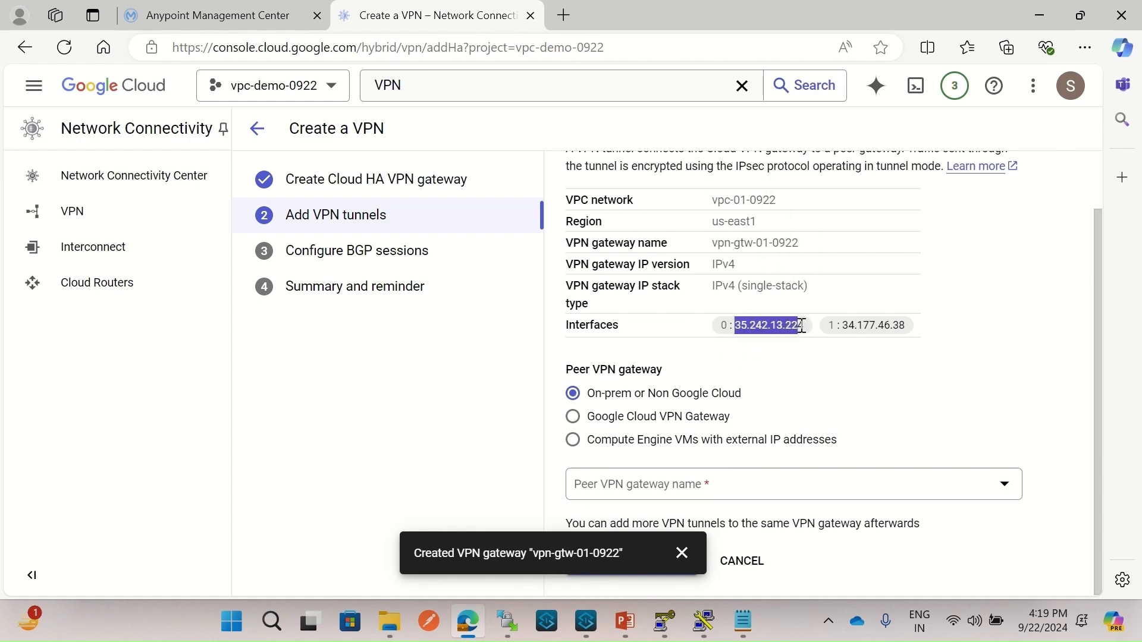
{"action": "left_click", "coordinate": [235, 17]}
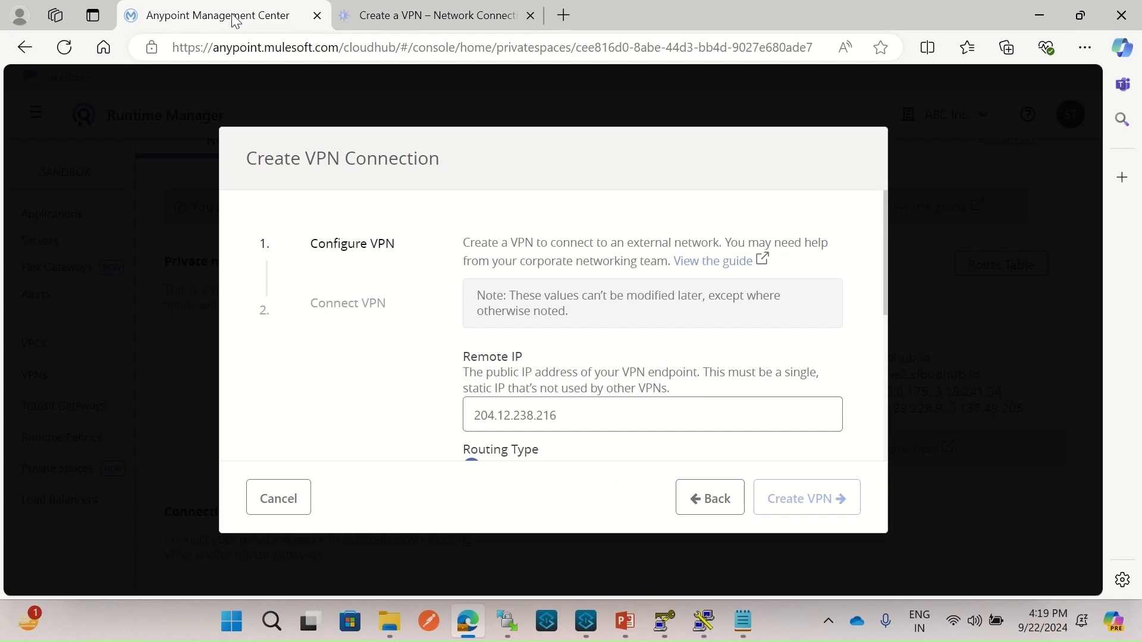
{"action": "left_click", "coordinate": [665, 416]}
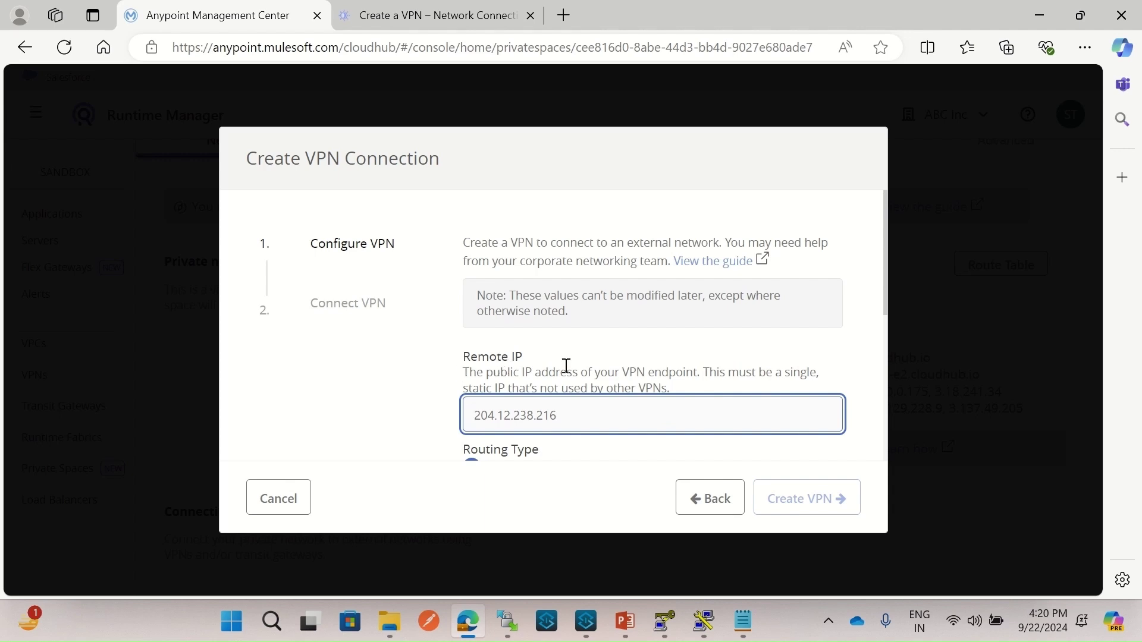
{"action": "type", "text": "35.242.13.224"}
{"action": "left_click", "coordinate": [607, 457]}
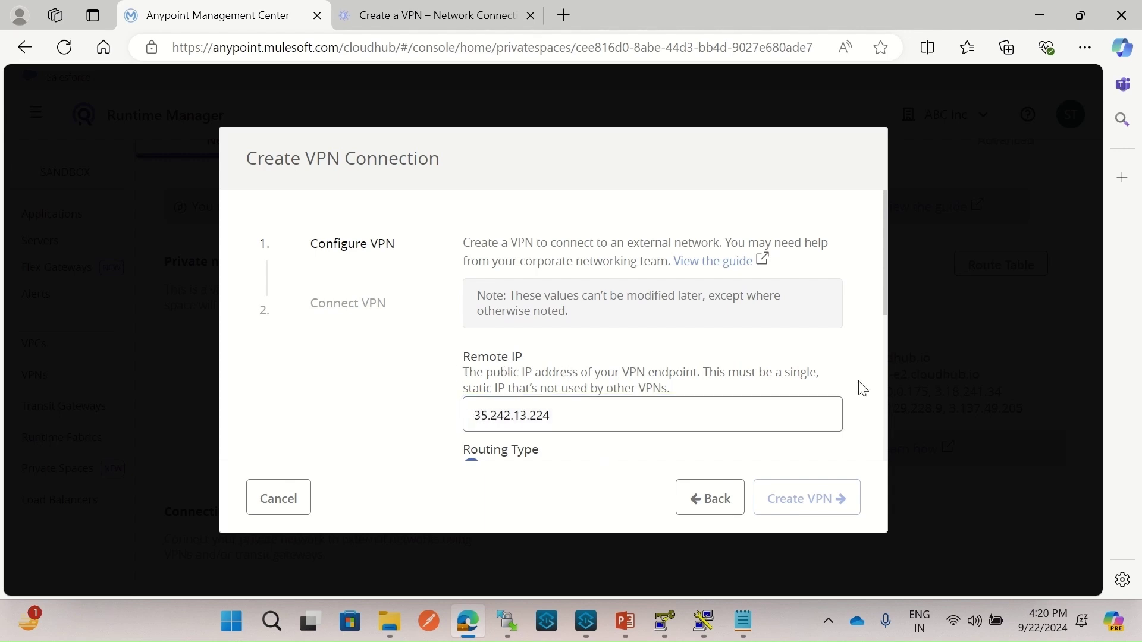
- Copy the local ASN 64512 from the VPN form into the BGP peer ASN in item 7 of the Notepad notes and save
{"action": "scroll", "coordinate": [832, 385], "scroll_direction": "down", "scroll_amount": 3}
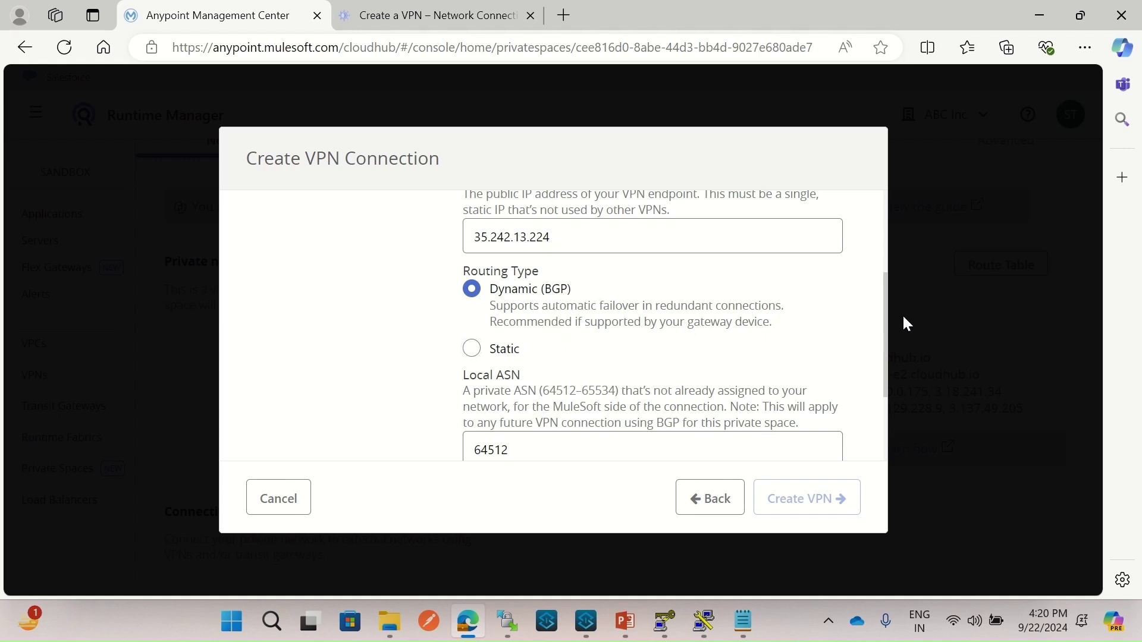
{"action": "scroll", "coordinate": [875, 324], "scroll_direction": "down", "scroll_amount": 3}
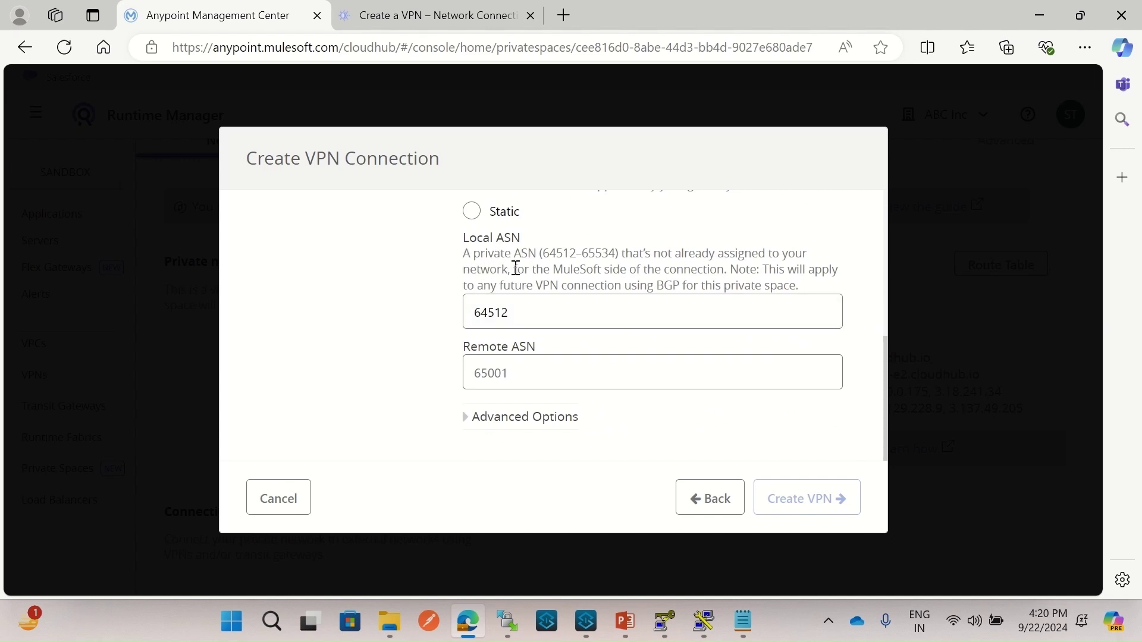
{"action": "left_click_drag", "start_coordinate": [519, 313], "coordinate": [443, 317]}
{"action": "key", "text": "ctrl+c"}
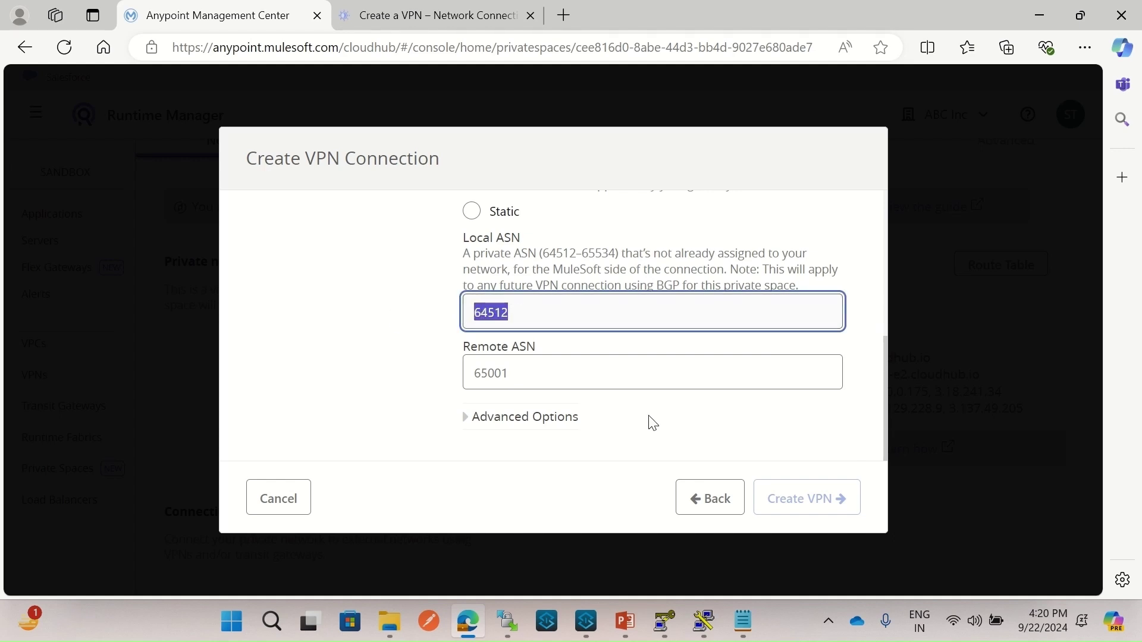
{"action": "left_click", "coordinate": [744, 620]}
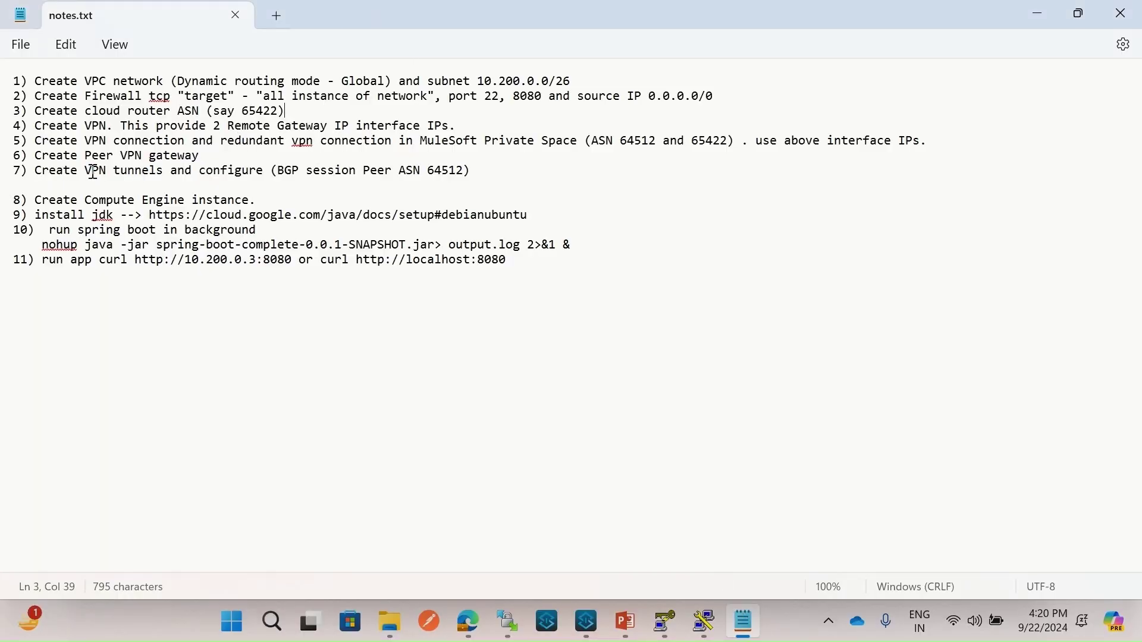
{"action": "double_click", "coordinate": [451, 170]}
{"action": "key", "text": "ctrl+v"}
{"action": "left_click", "coordinate": [513, 185]}
{"action": "key", "text": "ctrl+s"}
{"action": "left_click", "coordinate": [475, 623]}
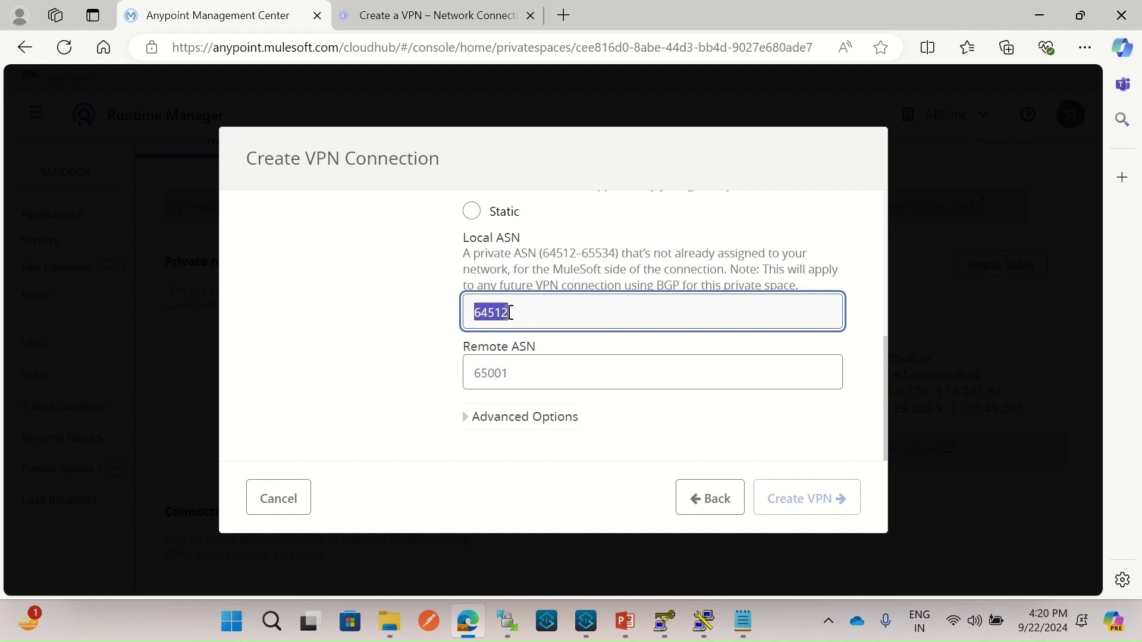
- Copy the cloud router ASN from the Notepad notes and set the VPN connection's remote ASN to 65422
{"action": "left_click", "coordinate": [440, 332]}
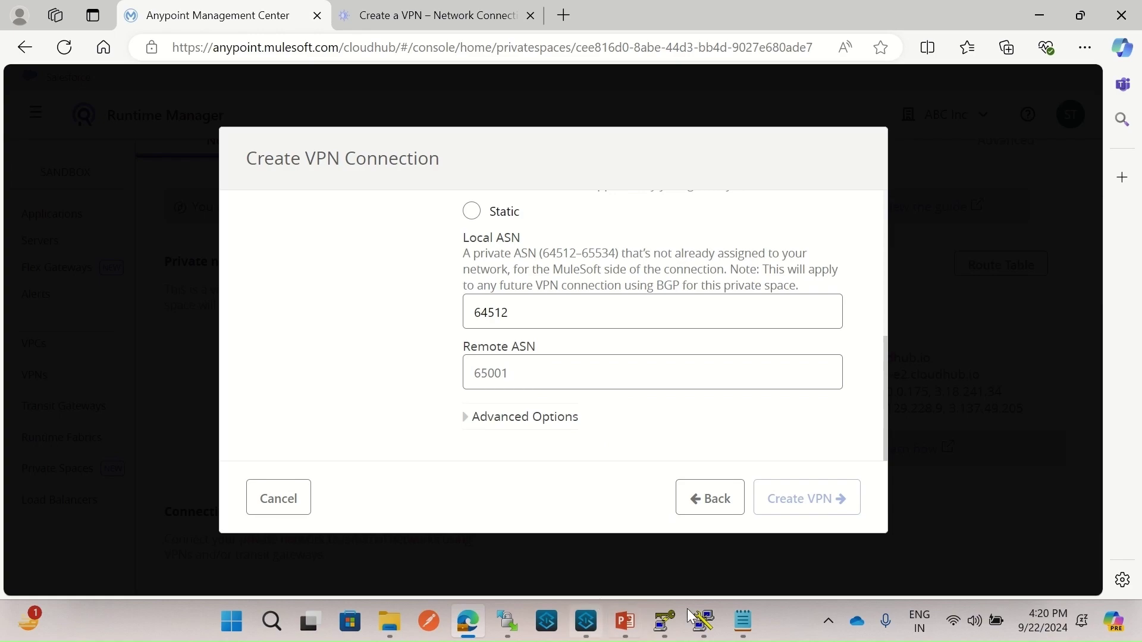
{"action": "left_click", "coordinate": [741, 629]}
{"action": "left_click", "coordinate": [271, 113]}
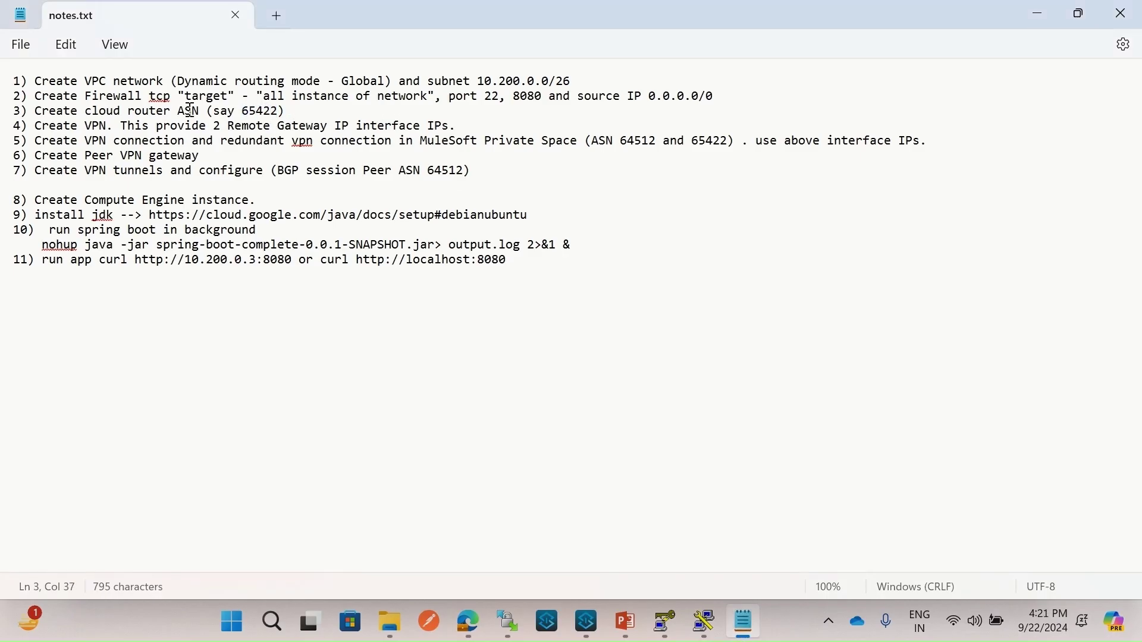
{"action": "double_click", "coordinate": [265, 111]}
{"action": "key", "text": "ctrl+c"}
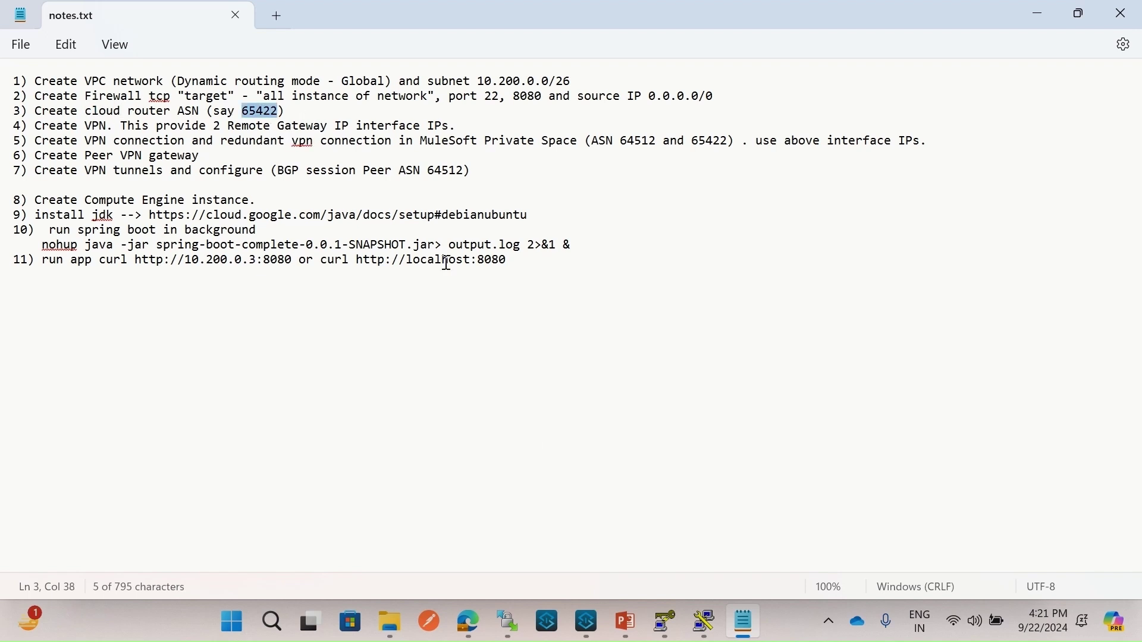
{"action": "left_click", "coordinate": [475, 612]}
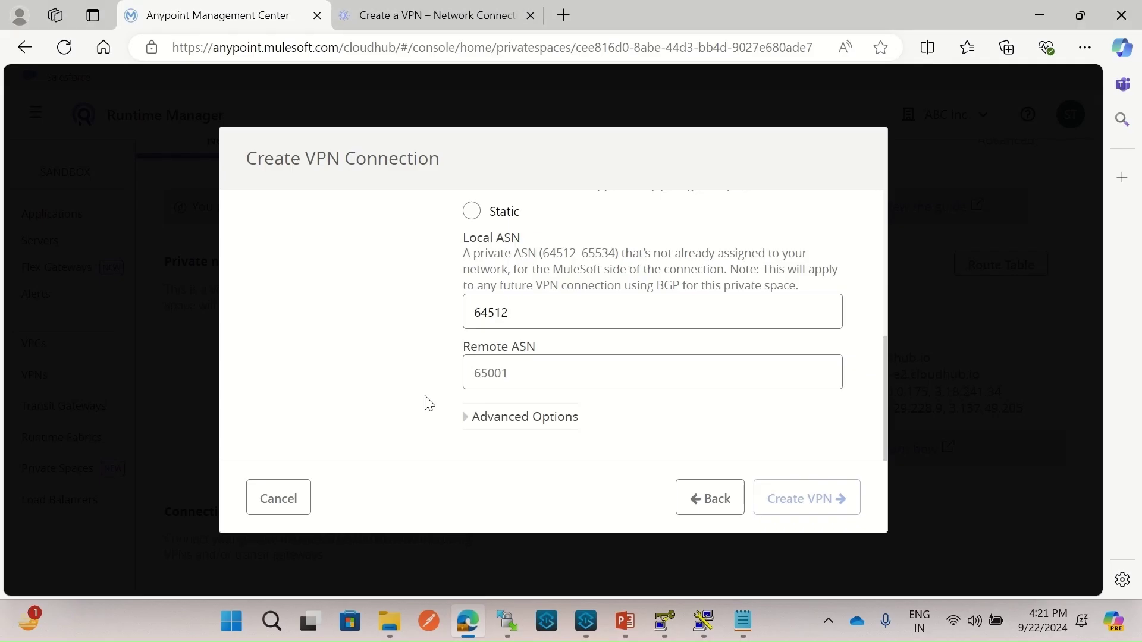
{"action": "left_click", "coordinate": [537, 375]}
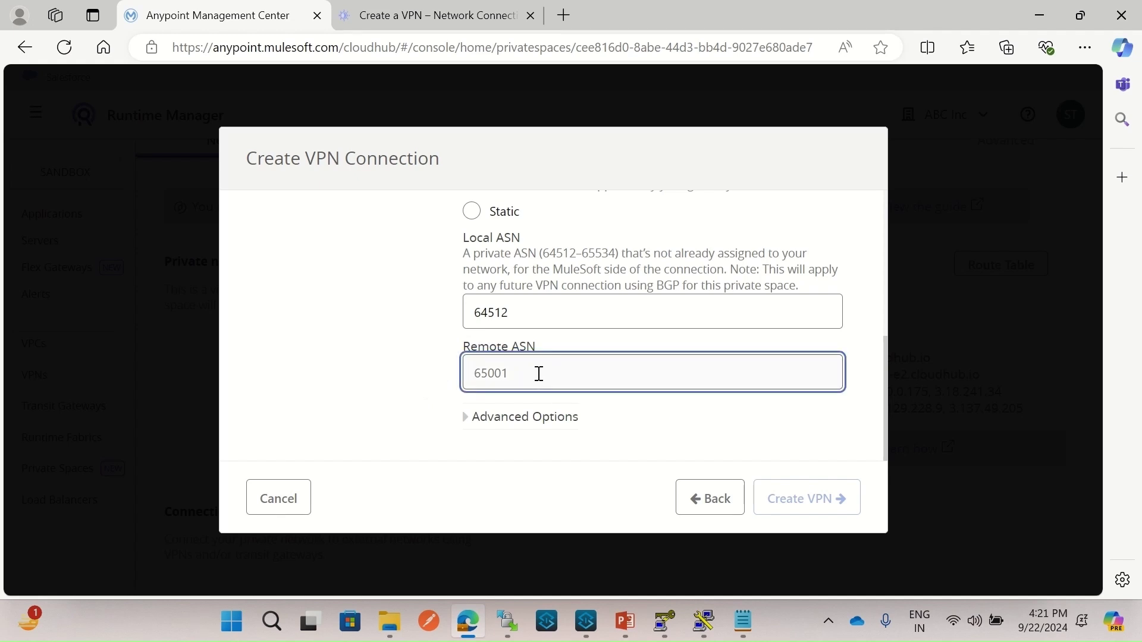
{"action": "key", "text": "ctrl+v"}
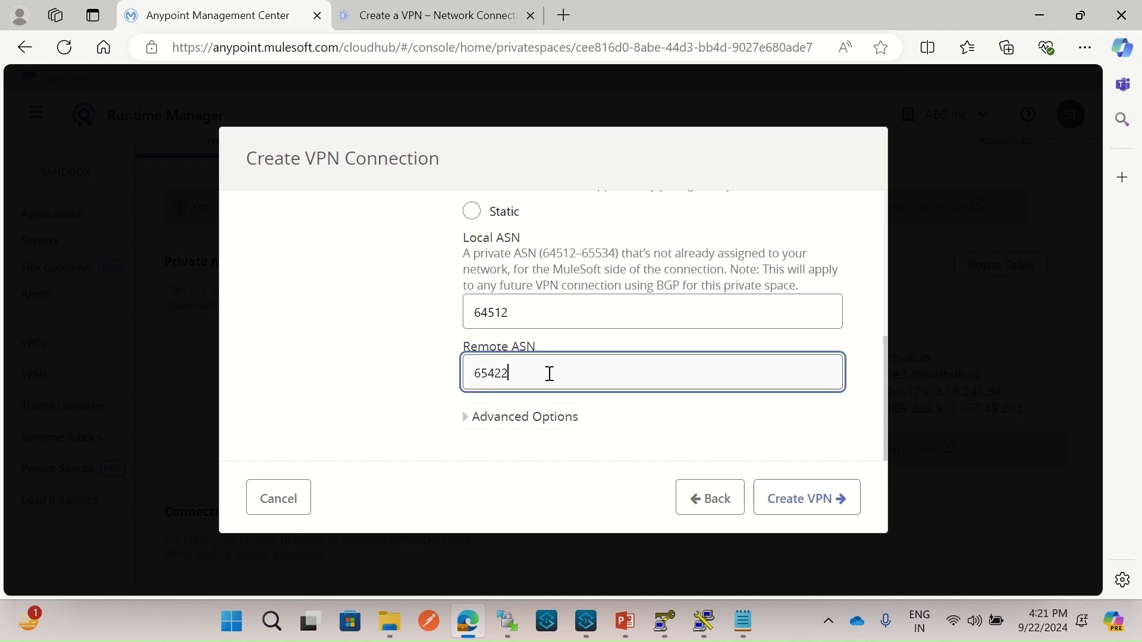
- Review the advanced options, create the VPN with automatic tunnel initiation and automatic tunnel configuration, and close the connection guide view
{"action": "left_click", "coordinate": [465, 419]}
{"action": "scroll", "coordinate": [589, 449], "scroll_direction": "down", "scroll_amount": 3}
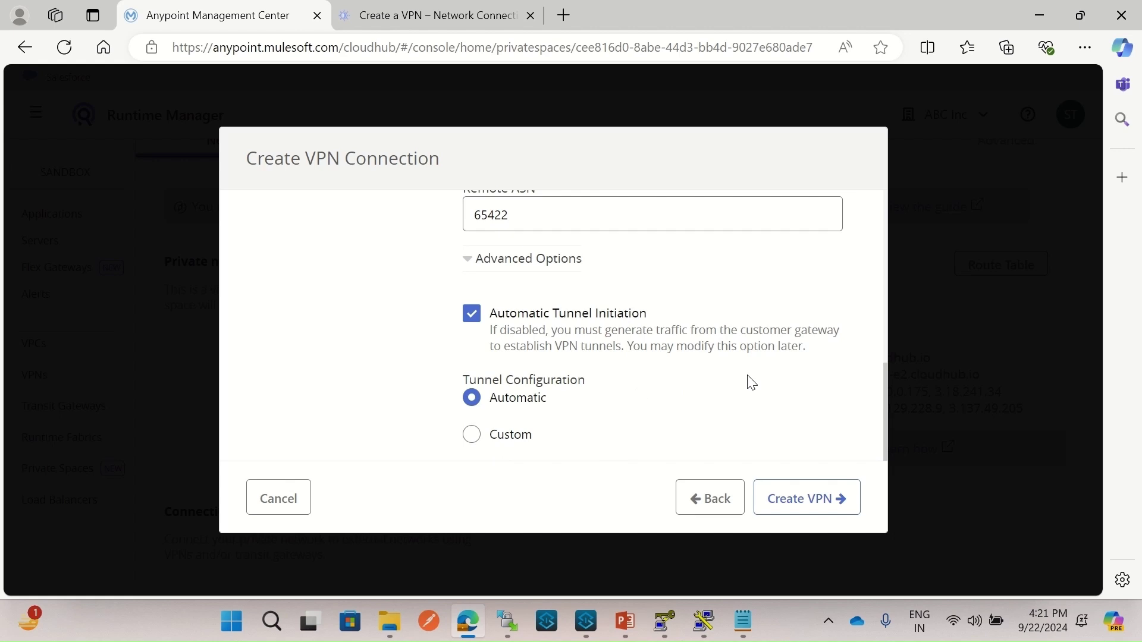
{"action": "left_click", "coordinate": [803, 516]}
{"action": "left_click", "coordinate": [803, 515]}
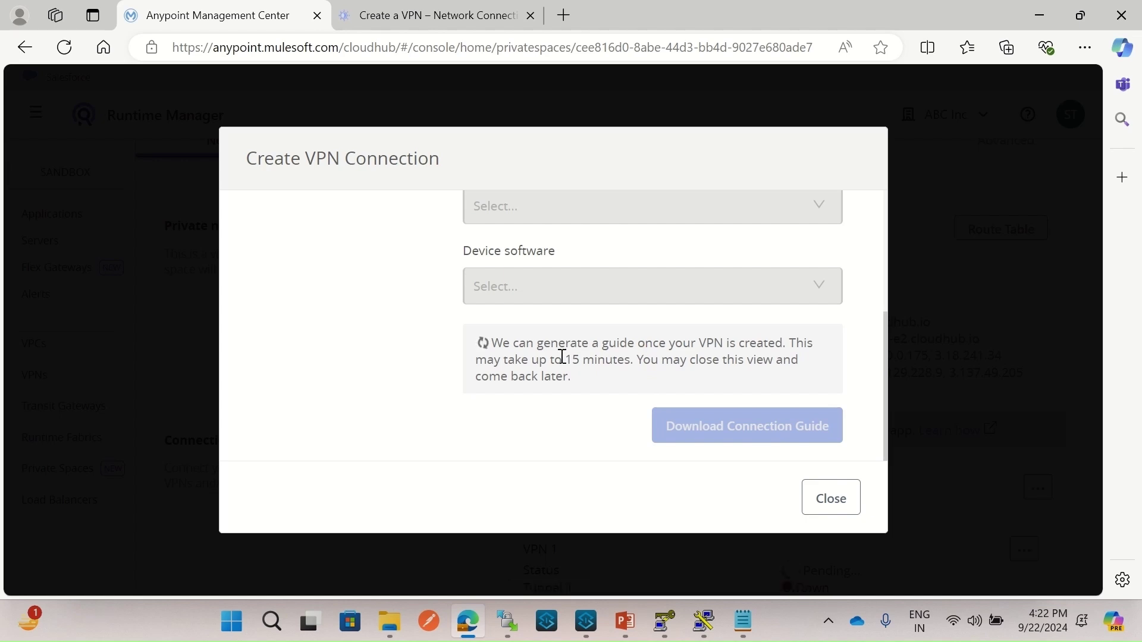
{"action": "left_click", "coordinate": [811, 513]}
- Check the HA VPN tunnel in the PowerPoint network diagram, then return to Runtime Manager in the browser
{"action": "key", "text": "alt+Tab"}
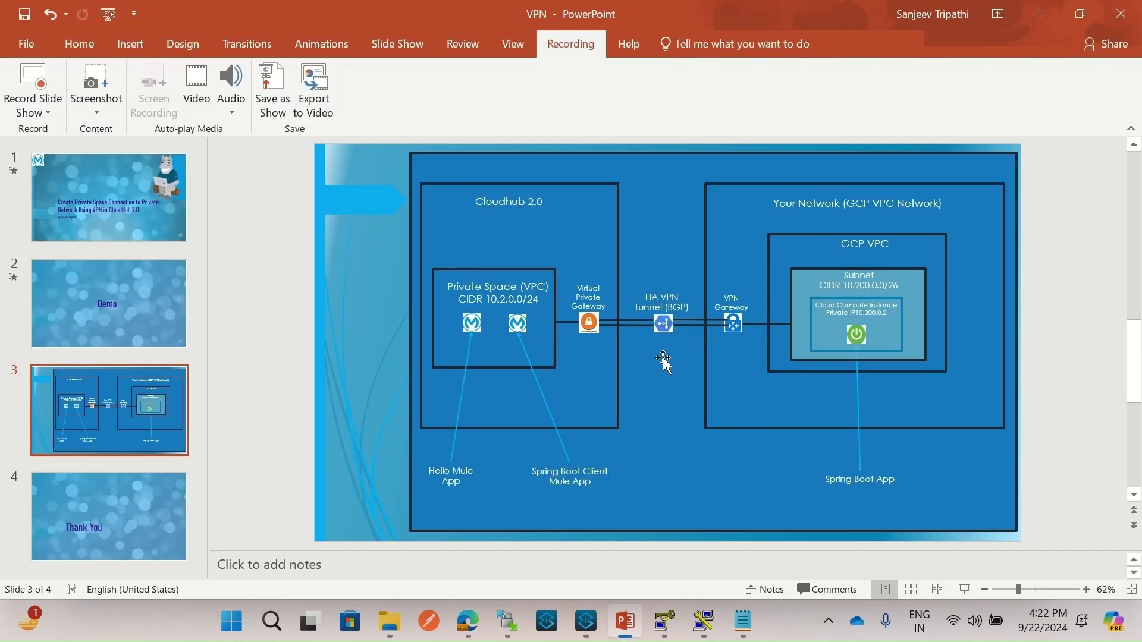
{"action": "mouse_move", "coordinate": [651, 623]}
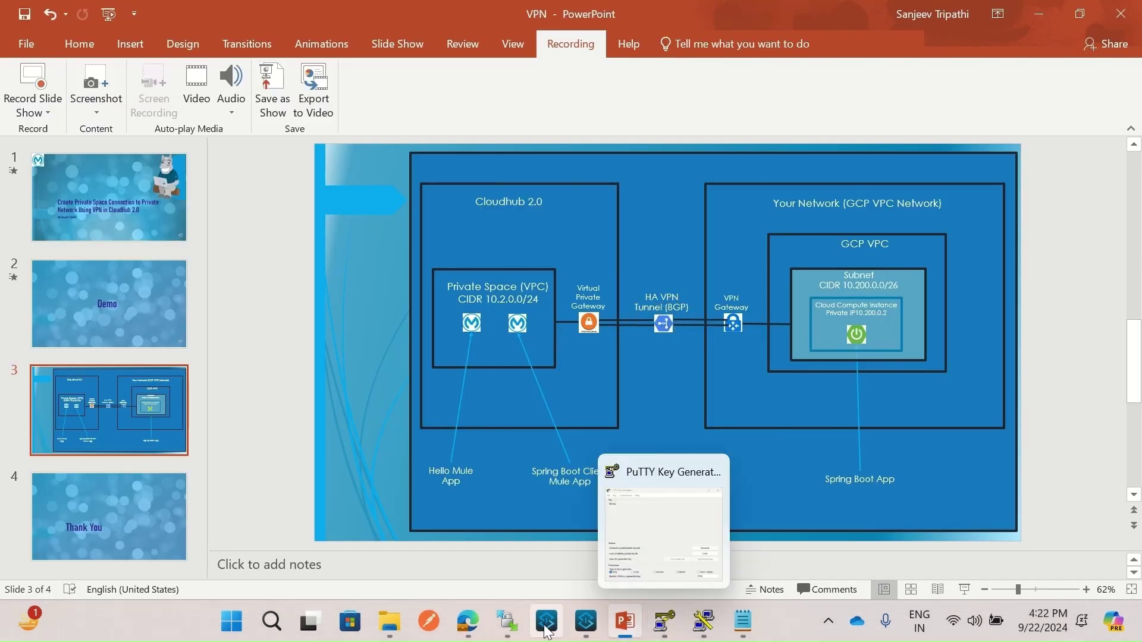
{"action": "left_click", "coordinate": [469, 622]}
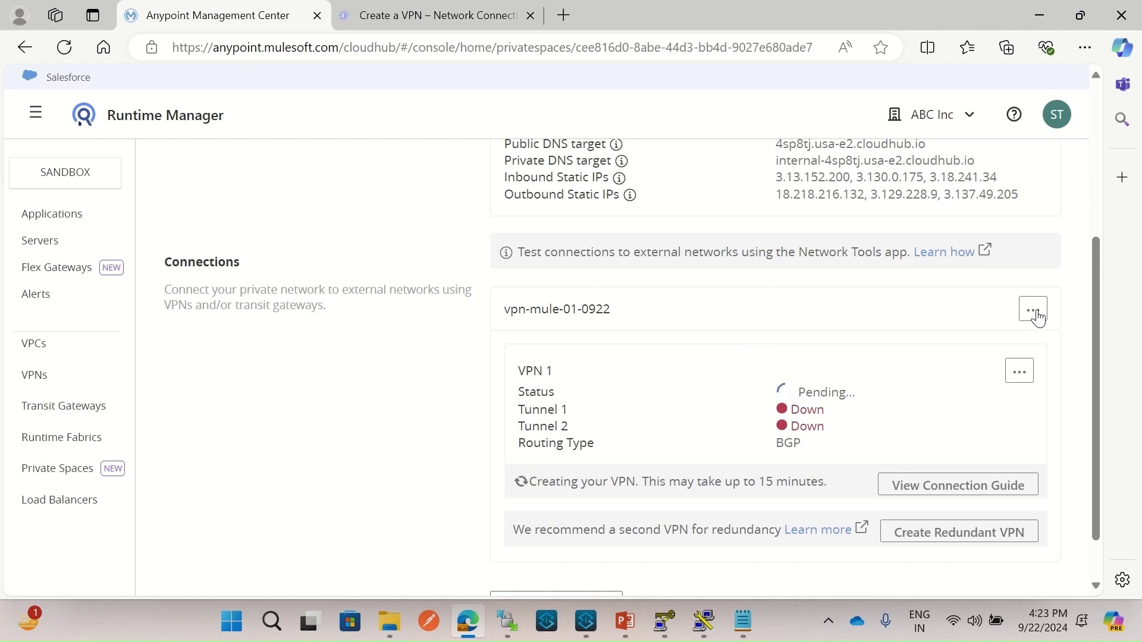
- Start creating a redundant VPN for the vpn-mule-01-0922 connection and go to its remote IP and remote ASN settings
{"action": "scroll", "coordinate": [1037, 314], "scroll_direction": "down", "scroll_amount": 1}
{"action": "left_click", "coordinate": [1040, 252]}
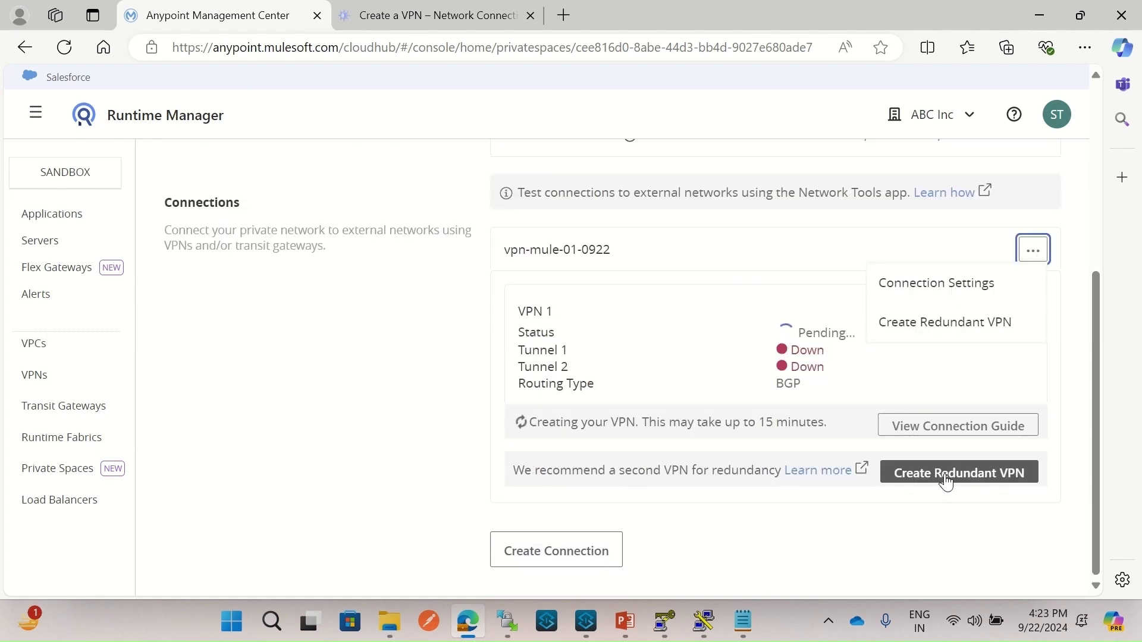
{"action": "left_click", "coordinate": [969, 481]}
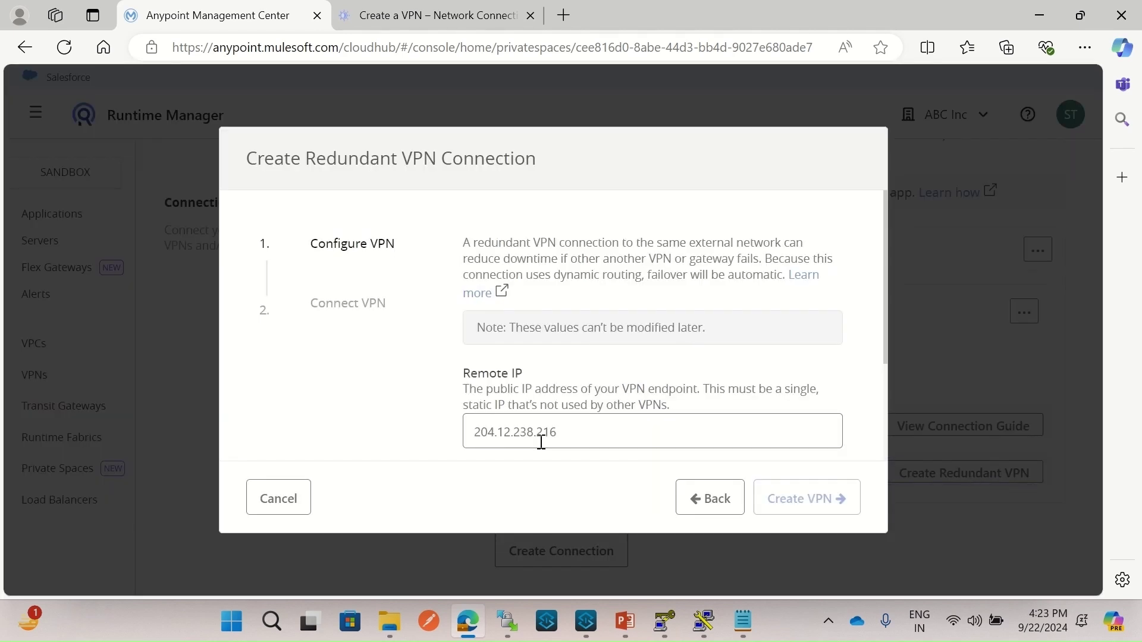
{"action": "scroll", "coordinate": [564, 382], "scroll_direction": "down", "scroll_amount": 3}
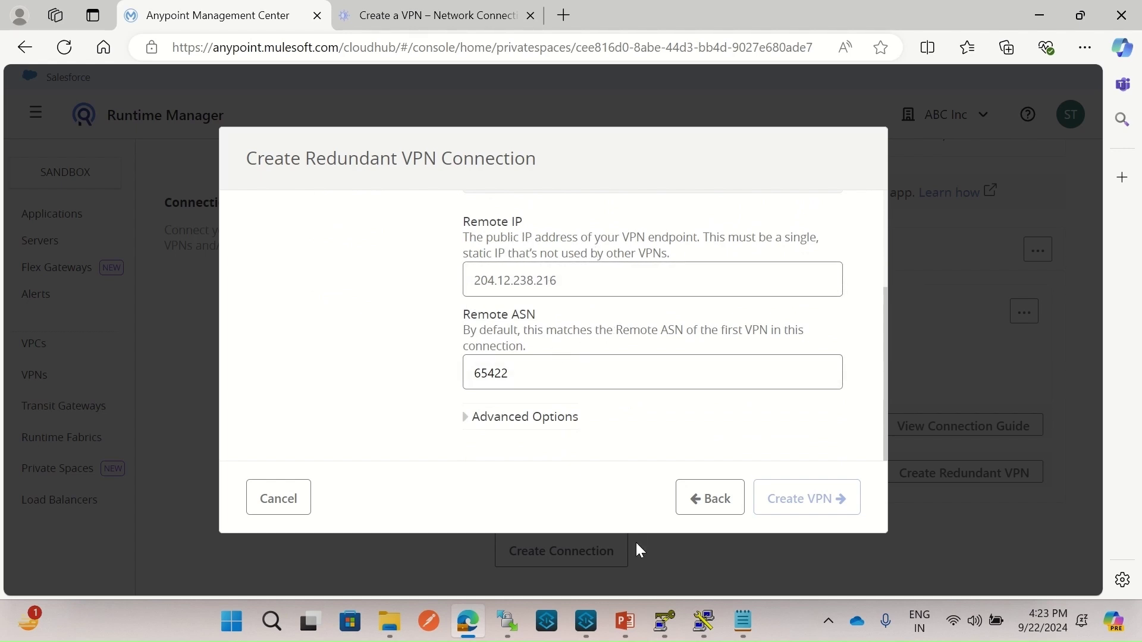
- Copy the Google Cloud VPN gateway's interface 1 IP address and set the redundant VPN's remote IP to 34.177.46.38
{"action": "left_click", "coordinate": [464, 16]}
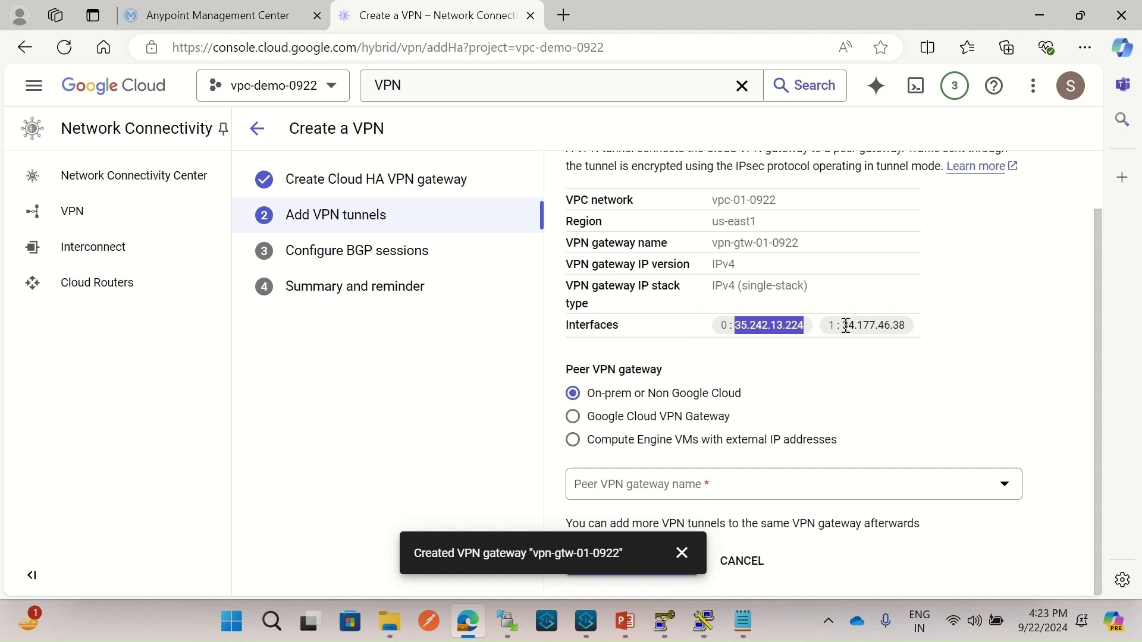
{"action": "left_click_drag", "start_coordinate": [846, 327], "coordinate": [908, 325]}
{"action": "key", "text": "ctrl+c"}
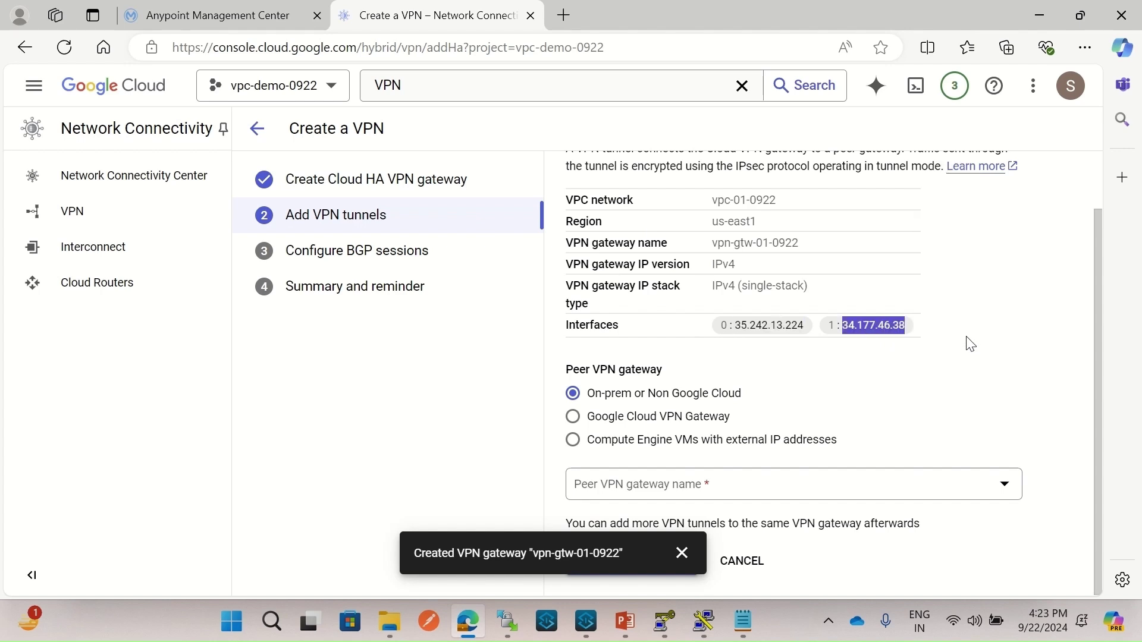
{"action": "key", "text": "ctrl+Tab"}
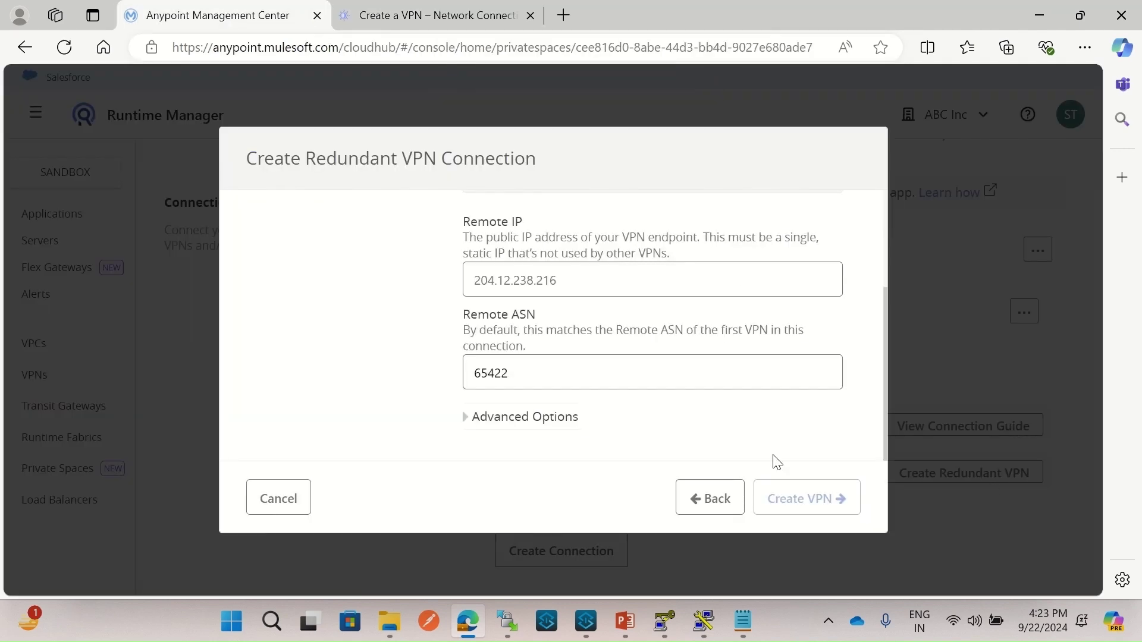
{"action": "left_click", "coordinate": [582, 280]}
{"action": "key", "text": "ctrl+a"}
{"action": "key", "text": "ctrl+v"}
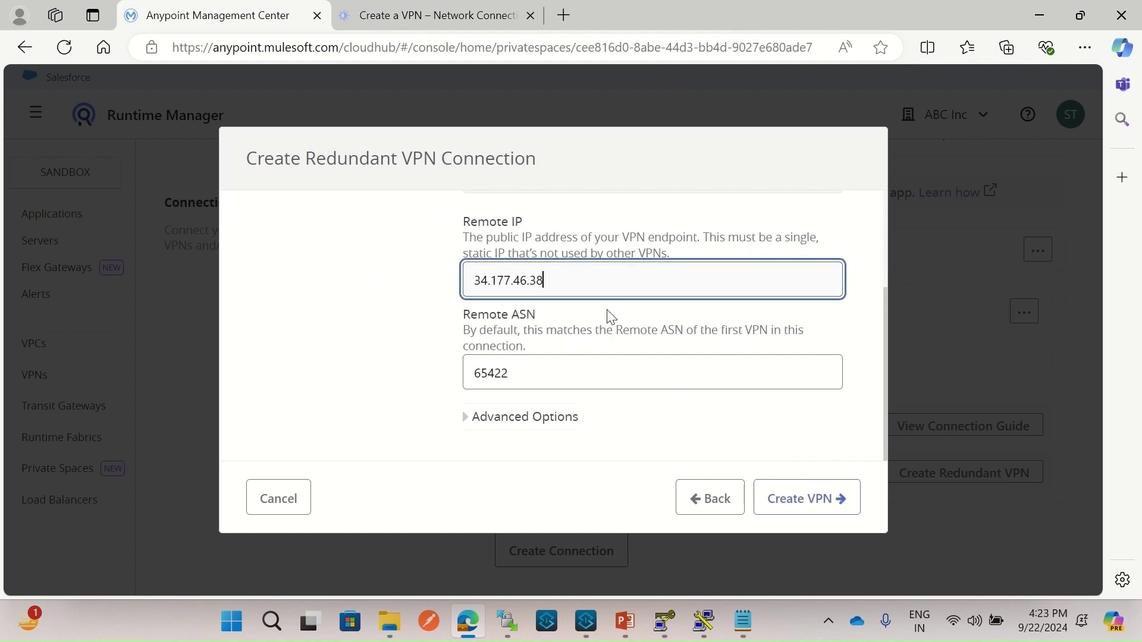
{"action": "left_click", "coordinate": [389, 331]}
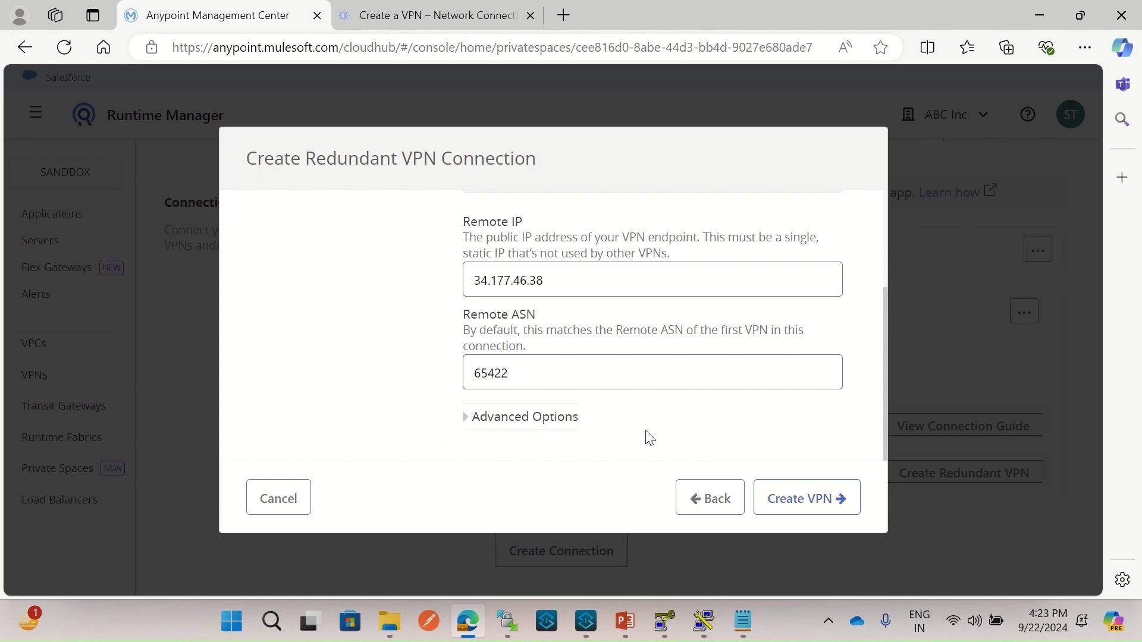
- Create the redundant VPN, close its connection guide view, and check the status of both VPNs in the private space
{"action": "left_click", "coordinate": [821, 499]}
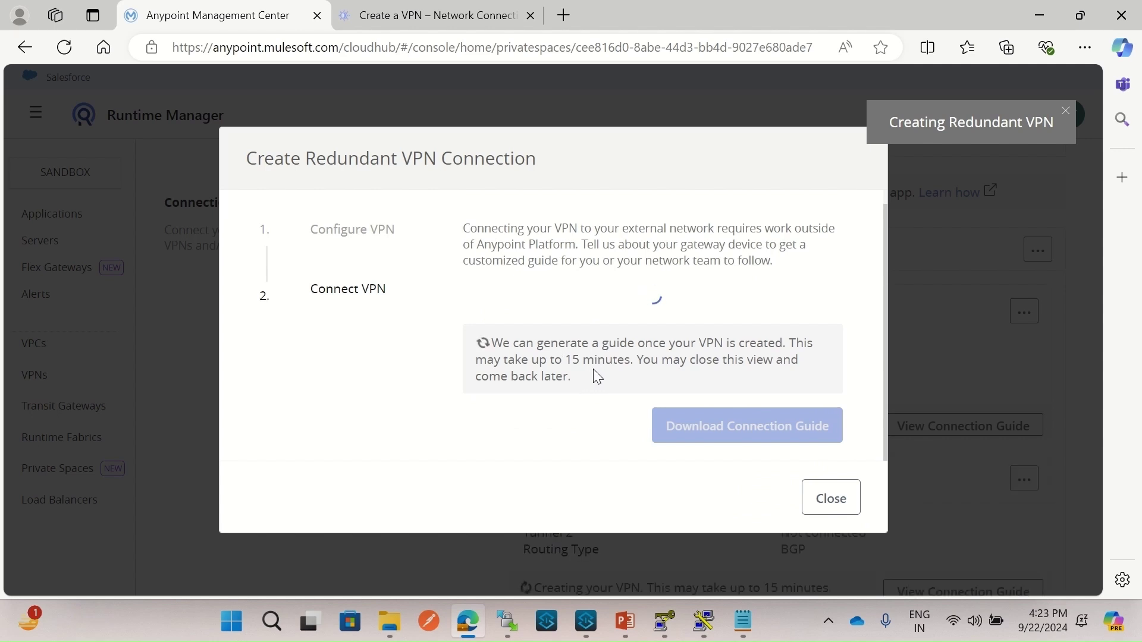
{"action": "left_click", "coordinate": [830, 500]}
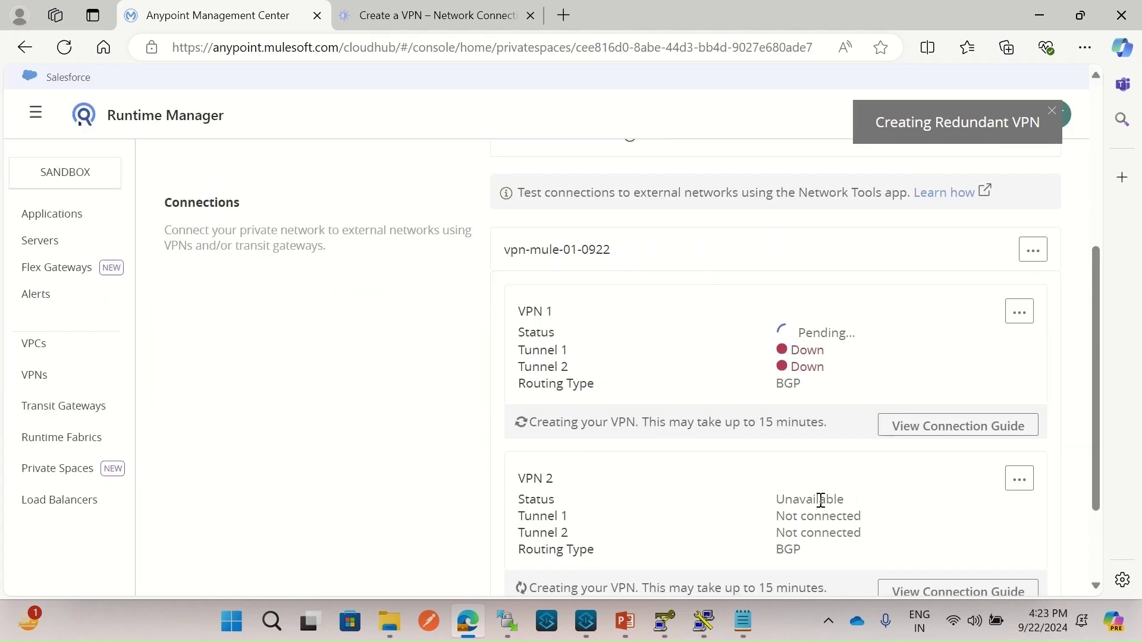
{"action": "scroll", "coordinate": [780, 426], "scroll_direction": "down", "scroll_amount": 3}
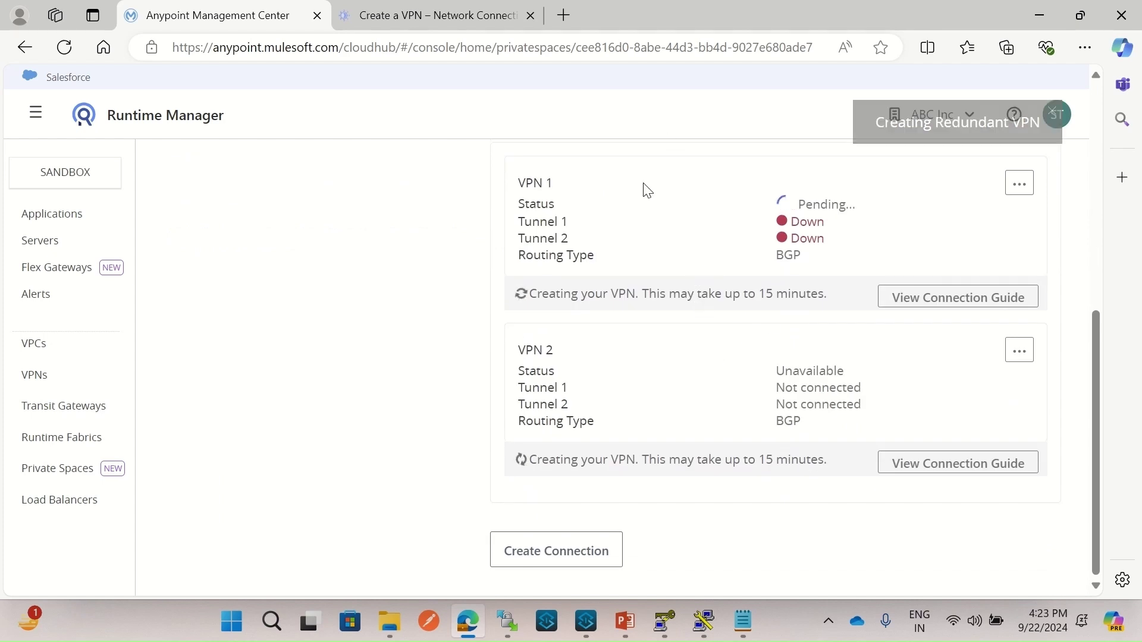
{"action": "scroll", "coordinate": [586, 281], "scroll_direction": "up", "scroll_amount": 3}
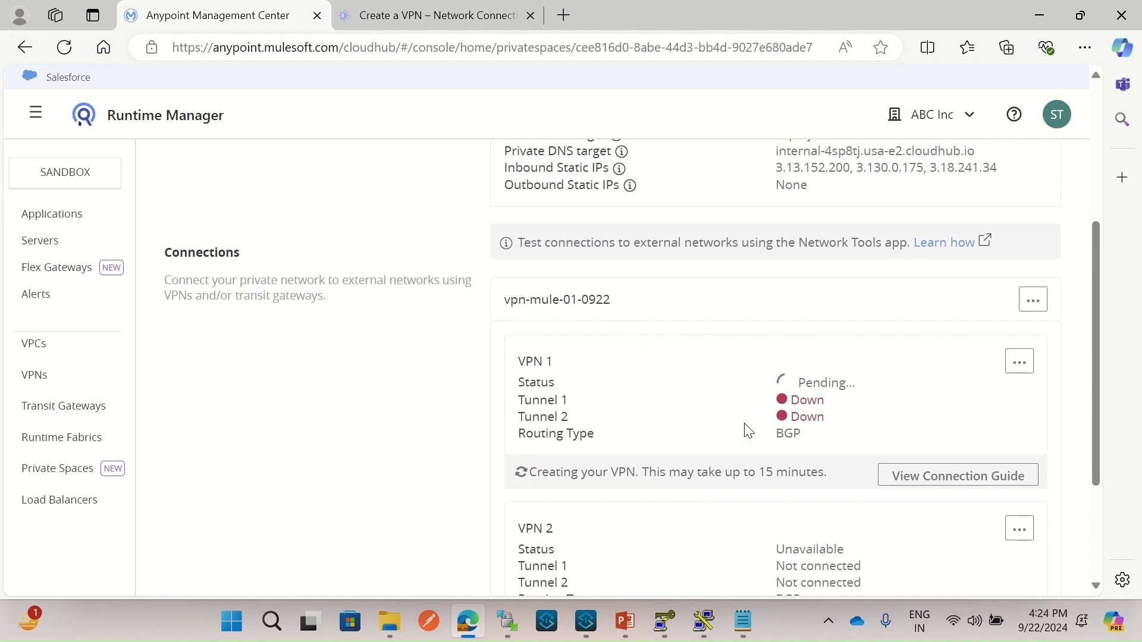
{"action": "scroll", "coordinate": [733, 462], "scroll_direction": "down", "scroll_amount": 1}
{"action": "scroll", "coordinate": [734, 452], "scroll_direction": "up", "scroll_amount": 1}
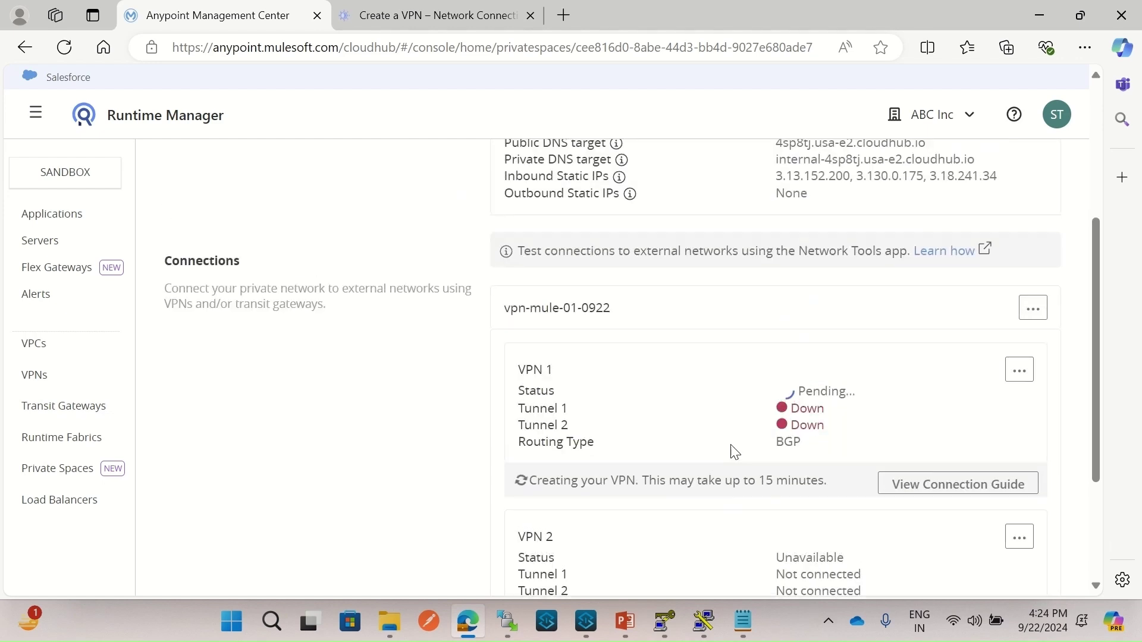
{"action": "scroll", "coordinate": [733, 452], "scroll_direction": "up", "scroll_amount": 1}
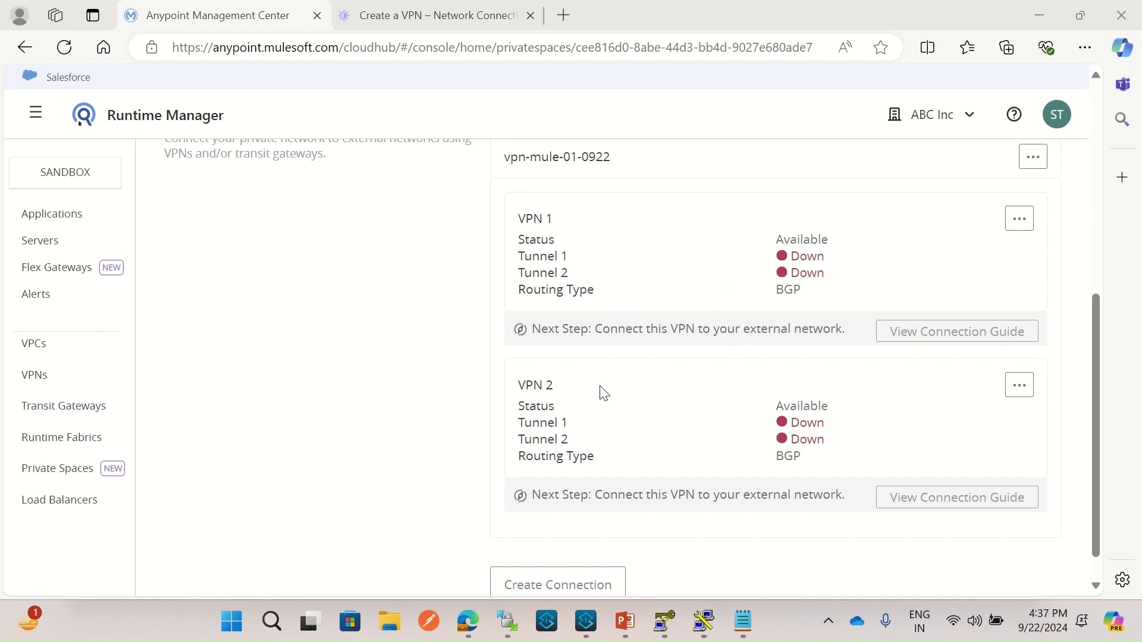
{"action": "scroll", "coordinate": [690, 295], "scroll_direction": "up", "scroll_amount": 7}
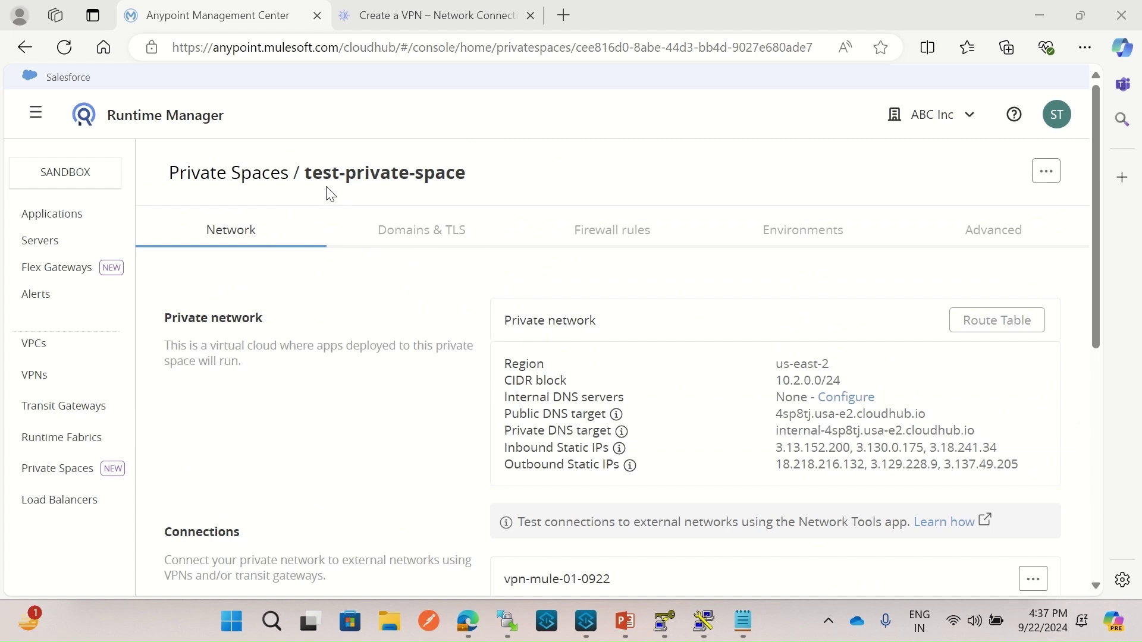
{"action": "scroll", "coordinate": [713, 415], "scroll_direction": "down", "scroll_amount": 7}
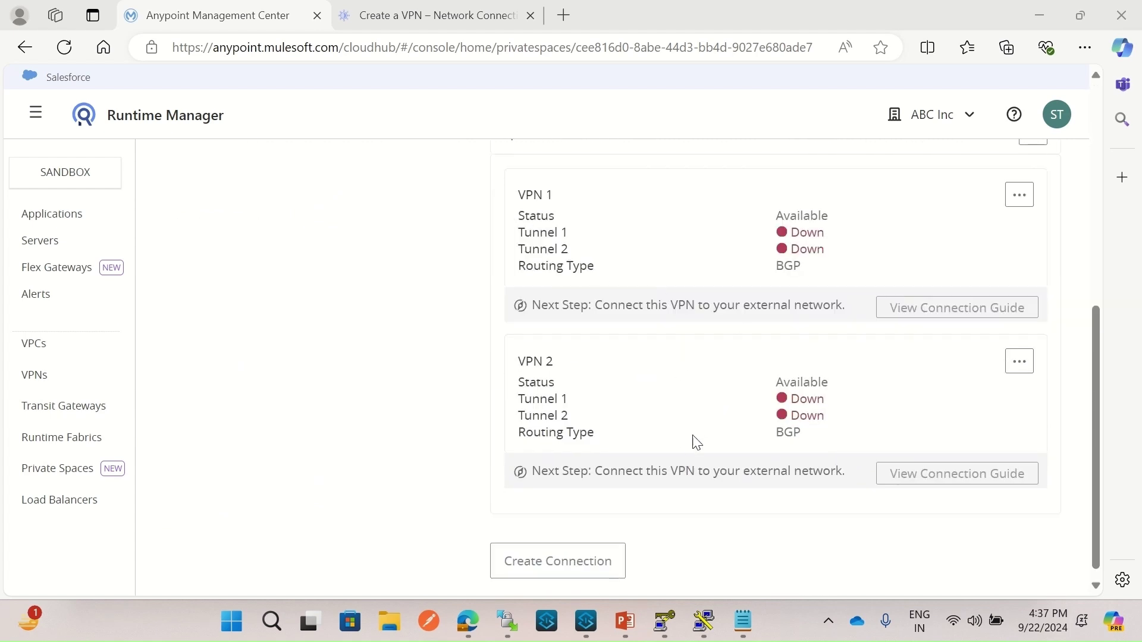
- Download the connection guide for VPN 1 with device vendor Generic, platform 1.0 and software Generic
{"action": "left_click", "coordinate": [949, 313]}
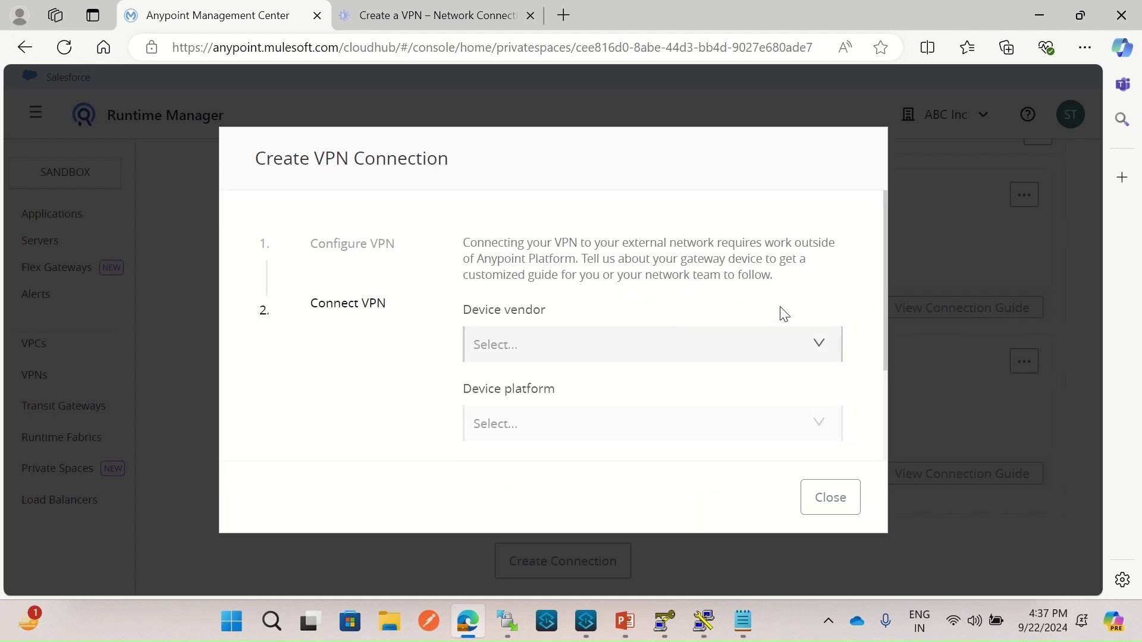
{"action": "left_click", "coordinate": [819, 349]}
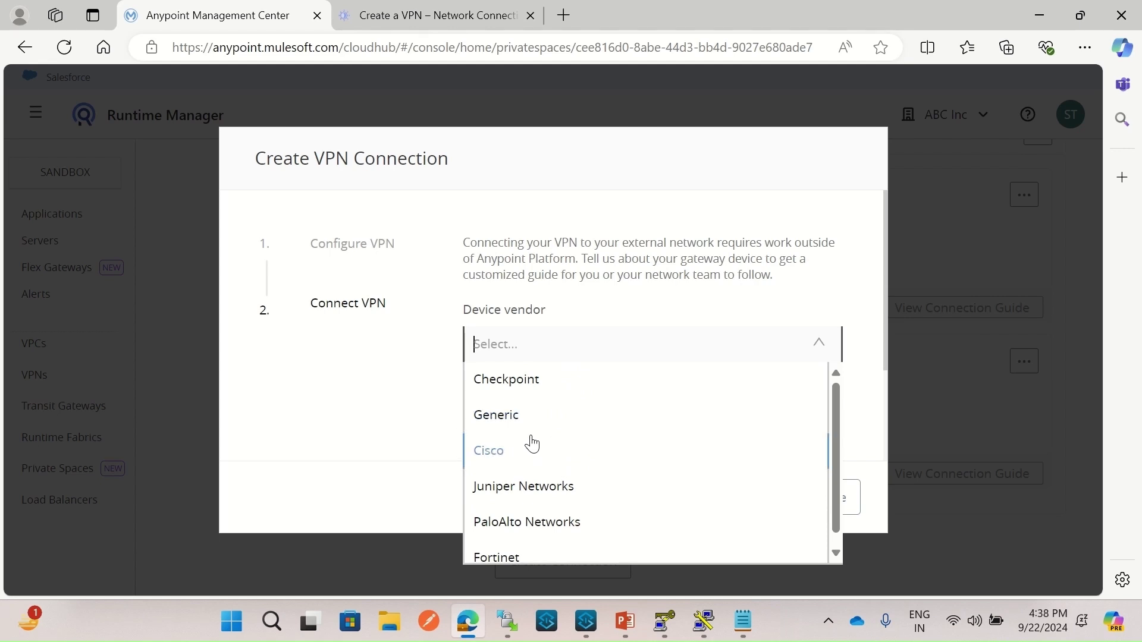
{"action": "left_click", "coordinate": [514, 417]}
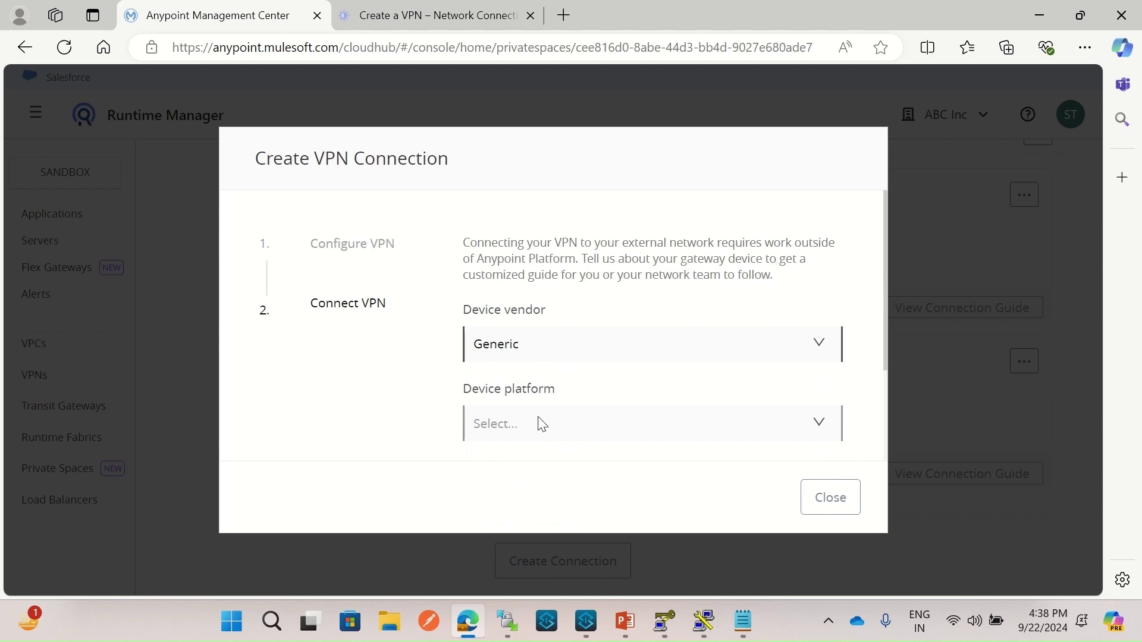
{"action": "left_click", "coordinate": [571, 423]}
{"action": "left_click", "coordinate": [507, 464]}
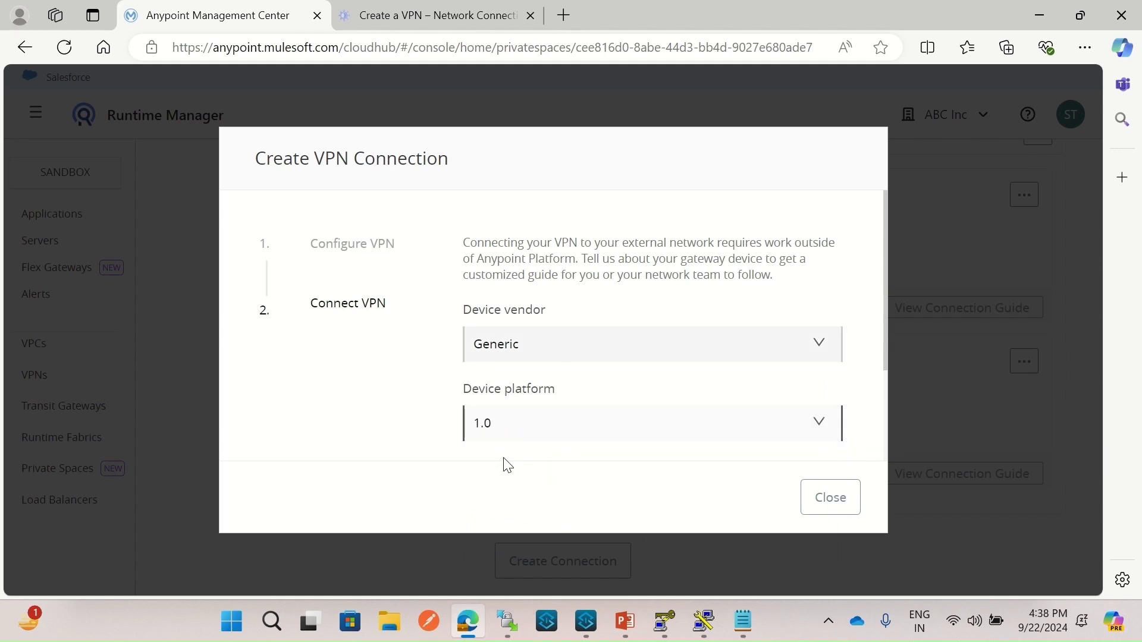
{"action": "scroll", "coordinate": [639, 432], "scroll_direction": "down", "scroll_amount": 2}
{"action": "left_click", "coordinate": [566, 425]}
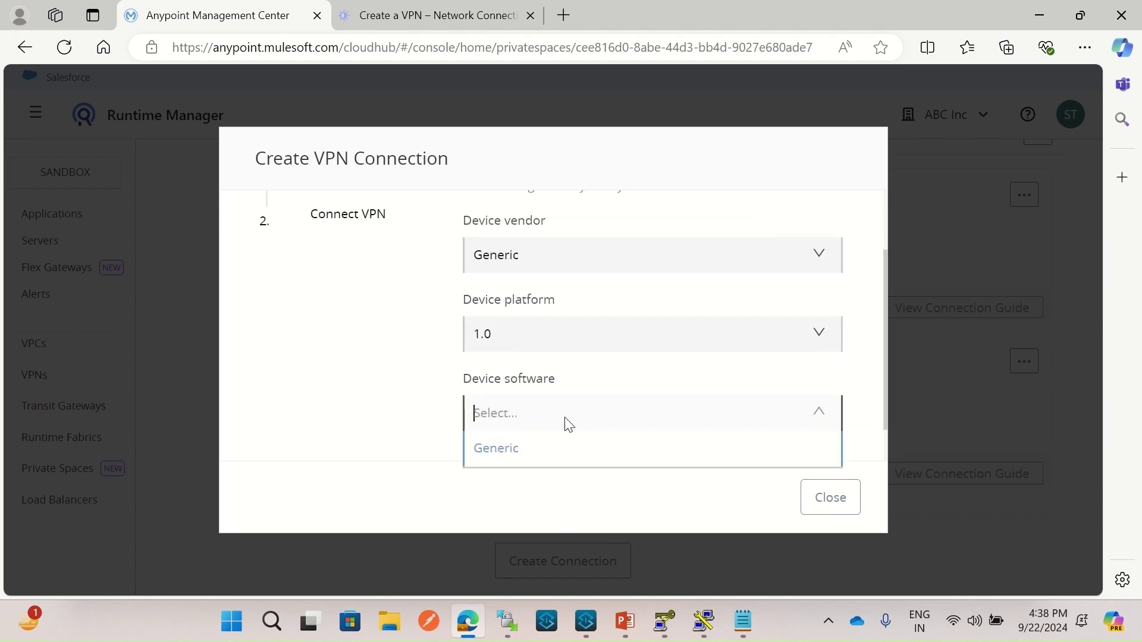
{"action": "left_click", "coordinate": [514, 454]}
{"action": "scroll", "coordinate": [728, 443], "scroll_direction": "down", "scroll_amount": 1}
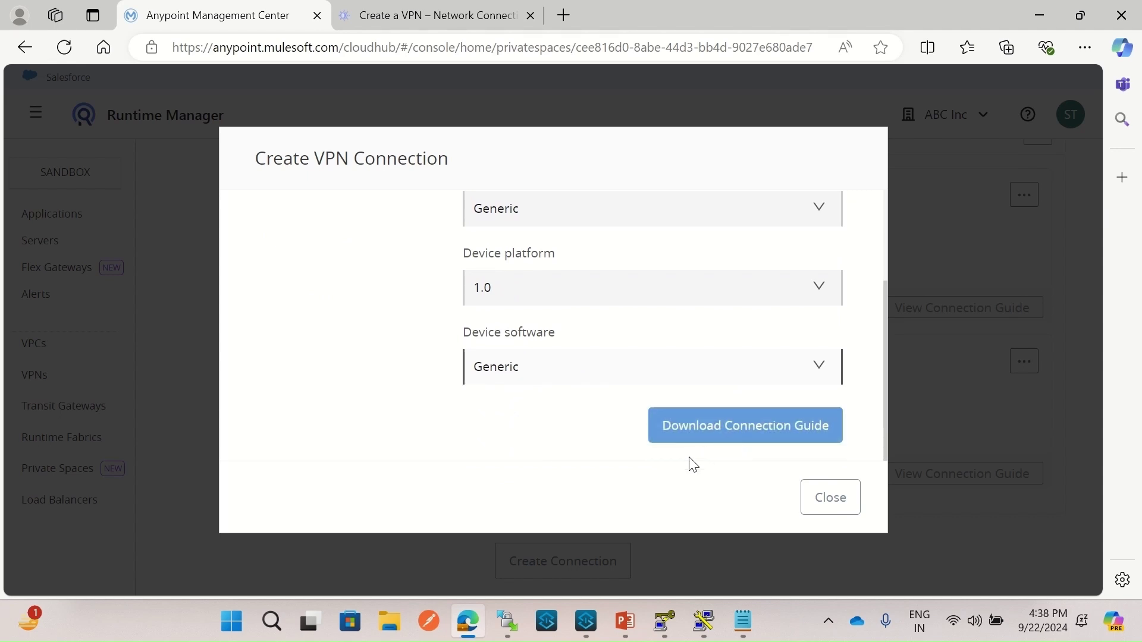
{"action": "left_click", "coordinate": [760, 431]}
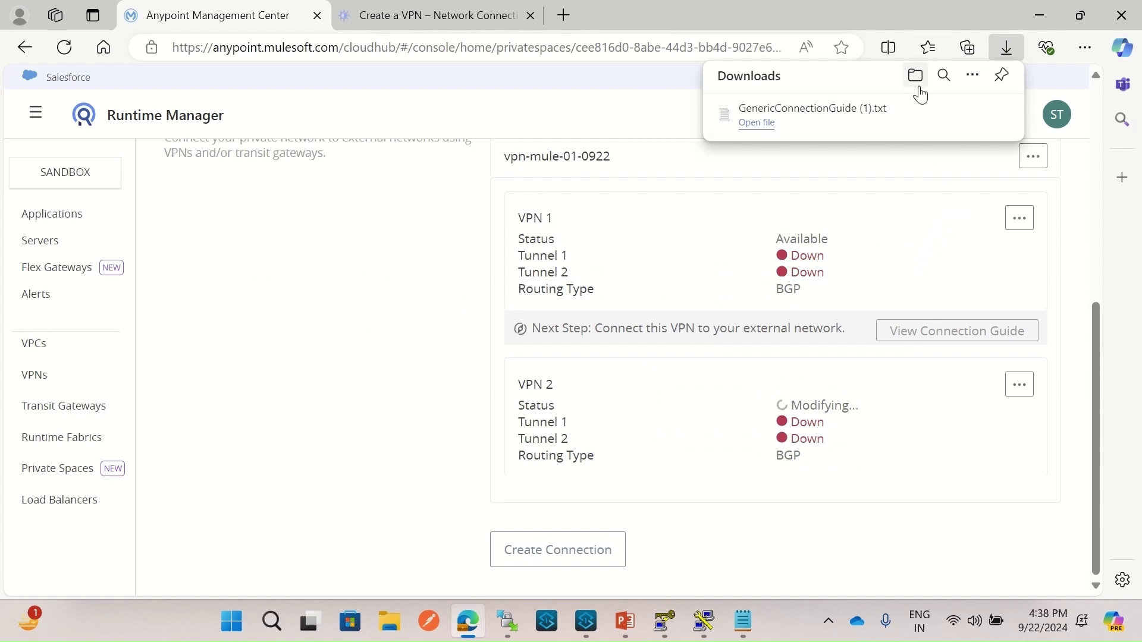
- Open the downloaded GenericConnectionGuide (1).txt in Notepad, then return to Runtime Manager in the browser
{"action": "left_click", "coordinate": [852, 115]}
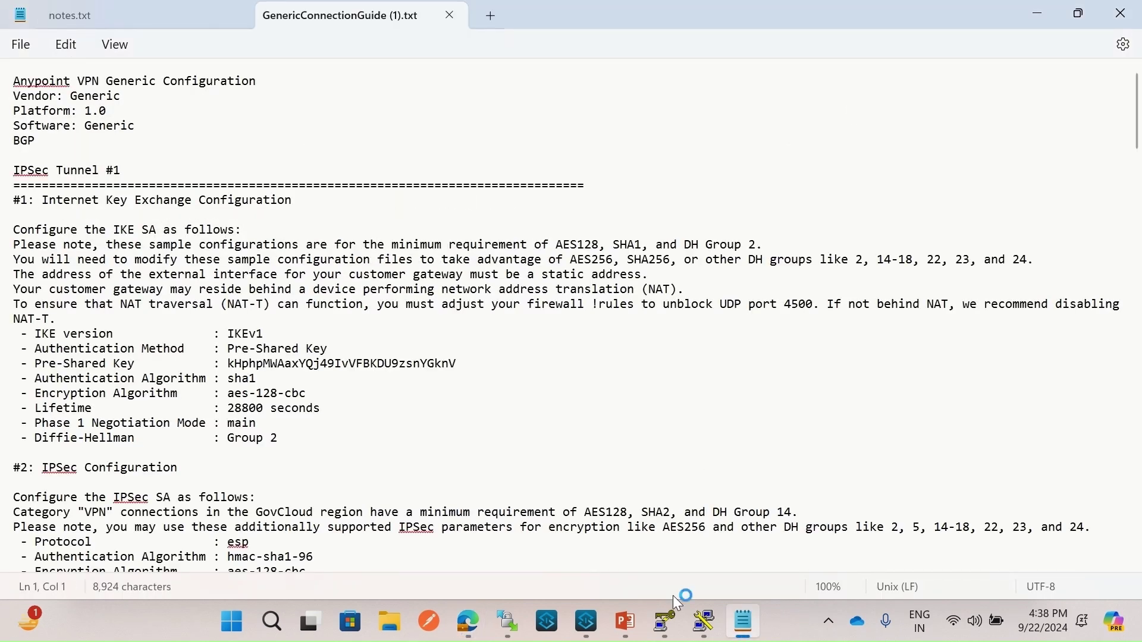
{"action": "left_click", "coordinate": [469, 624]}
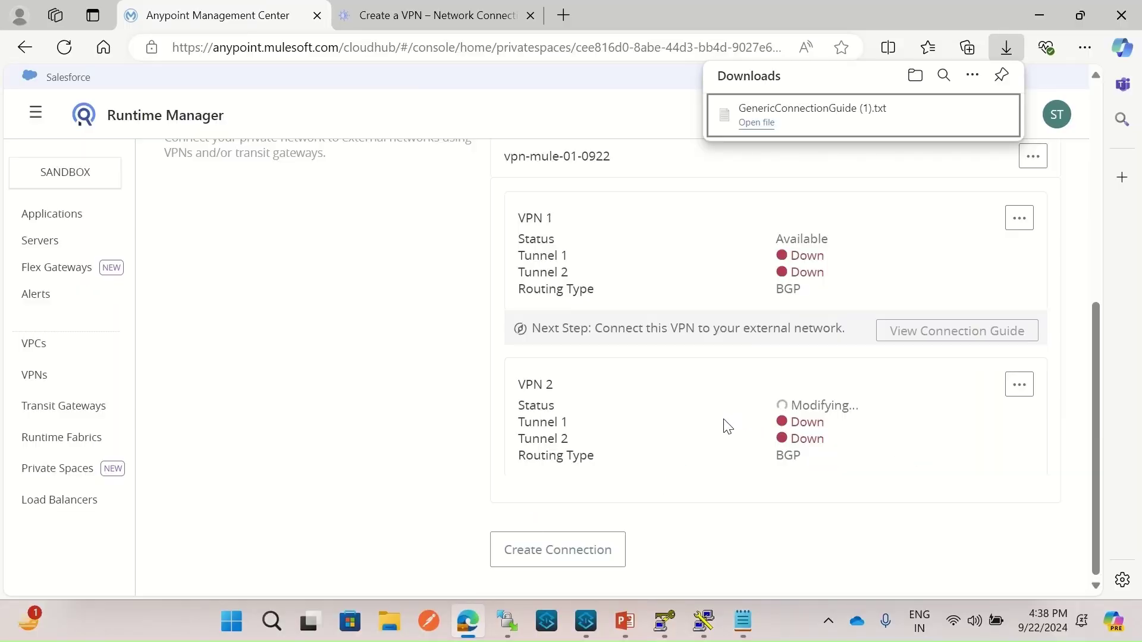
{"action": "left_click", "coordinate": [684, 436]}
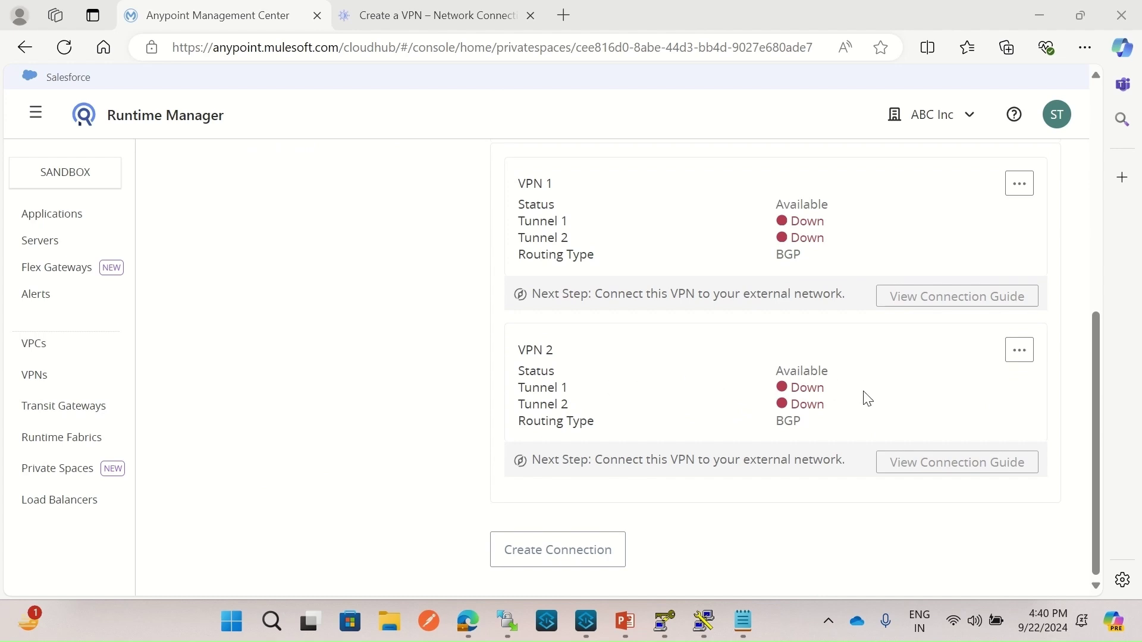
- Download the connection guide for VPN 2 with device vendor Generic, platform 1.0 and software Generic
{"action": "left_click", "coordinate": [1028, 361]}
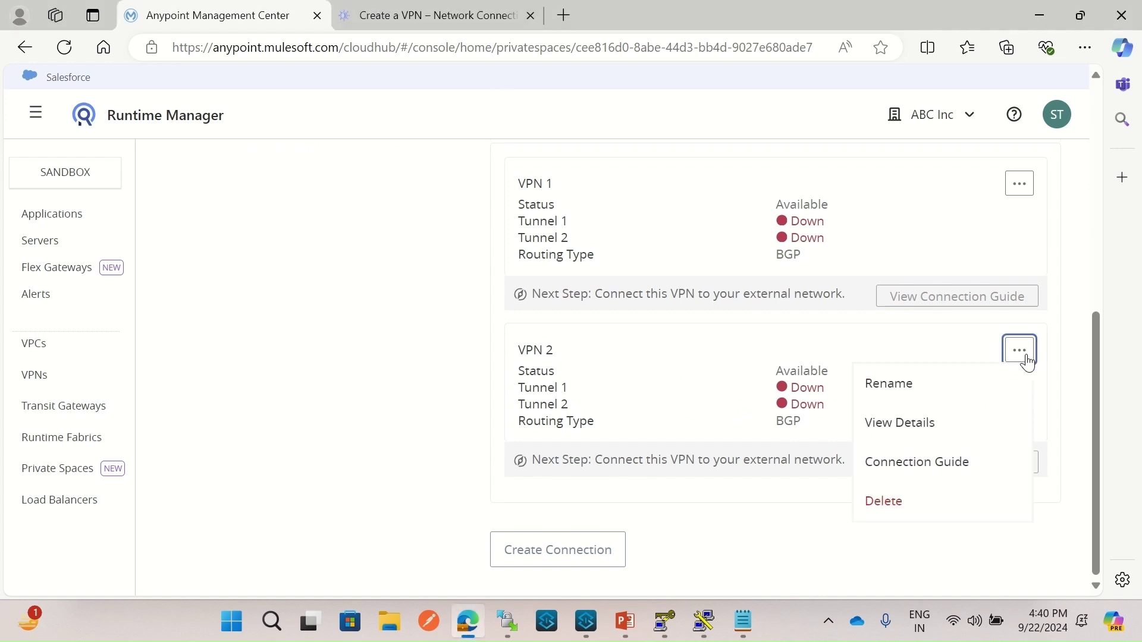
{"action": "left_click", "coordinate": [942, 469]}
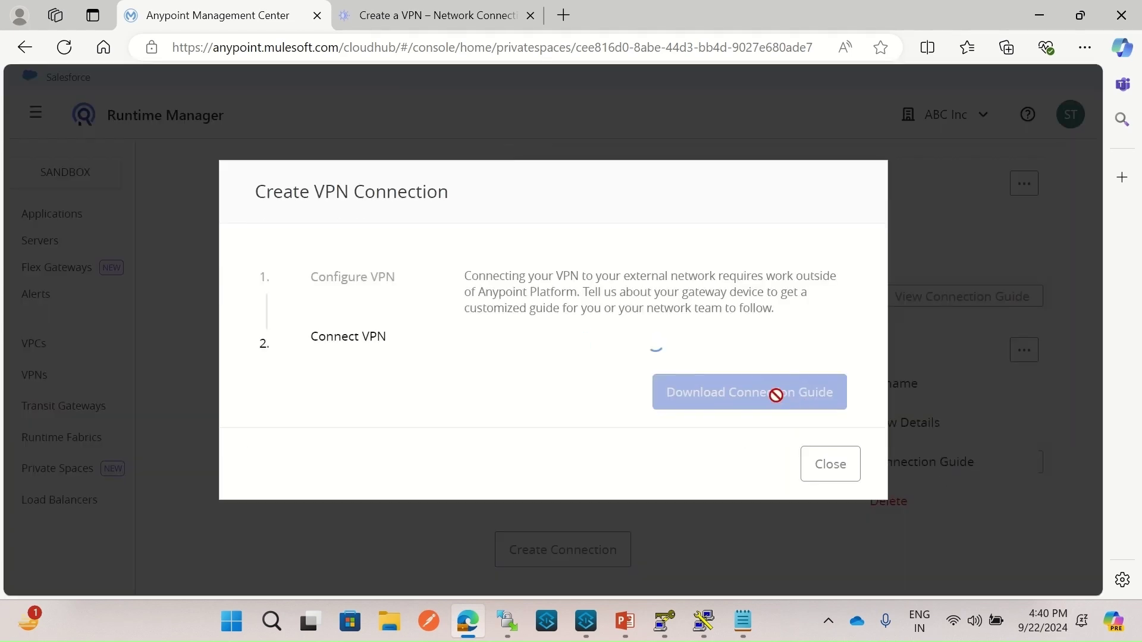
{"action": "left_click", "coordinate": [621, 355]}
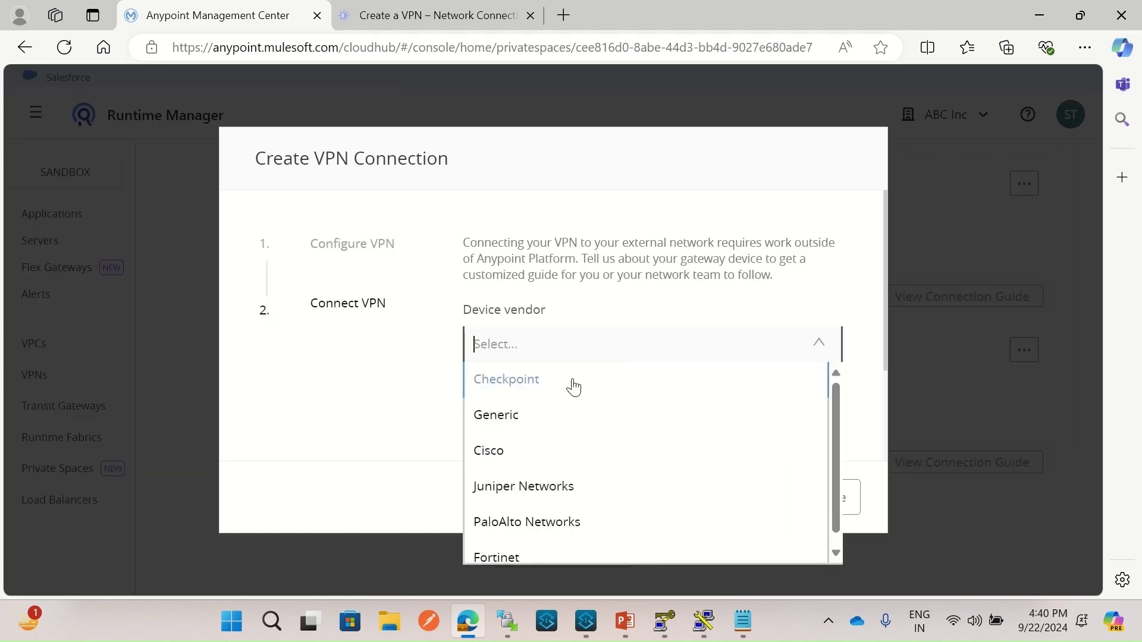
{"action": "left_click", "coordinate": [532, 413]}
{"action": "left_click", "coordinate": [539, 432]}
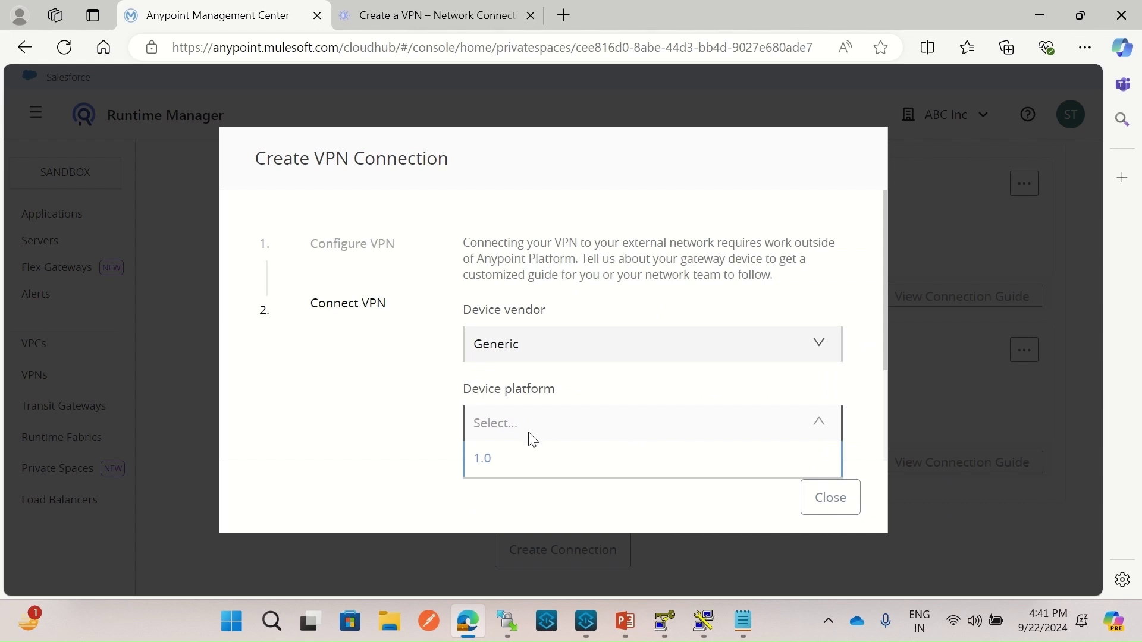
{"action": "left_click", "coordinate": [497, 465]}
{"action": "scroll", "coordinate": [619, 443], "scroll_direction": "down", "scroll_amount": 2}
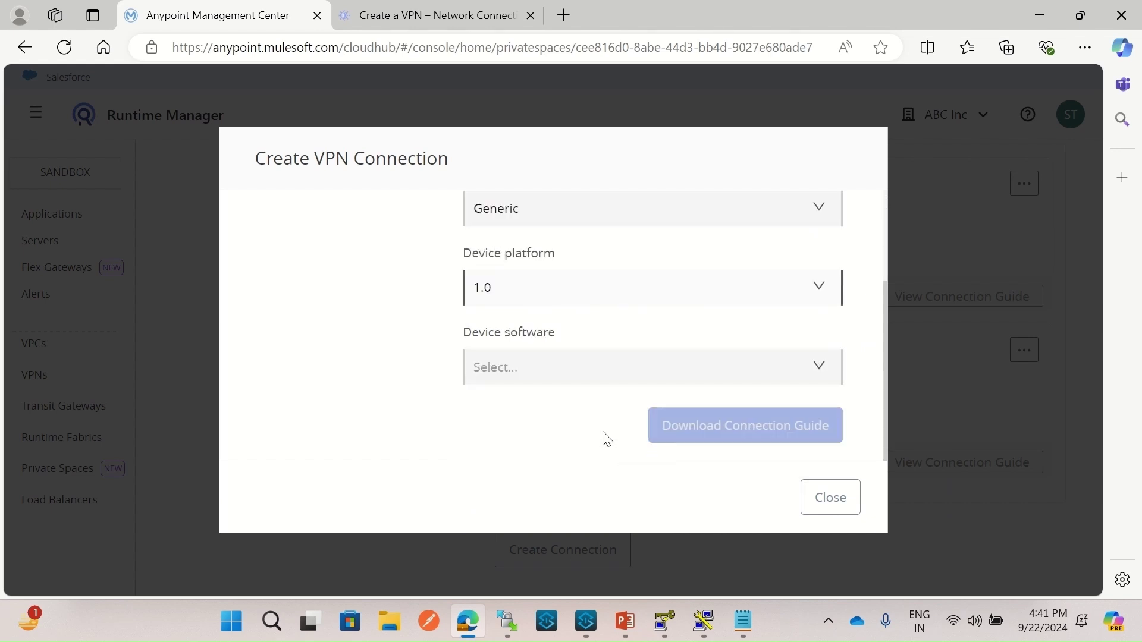
{"action": "left_click", "coordinate": [545, 366]}
{"action": "left_click", "coordinate": [511, 407]}
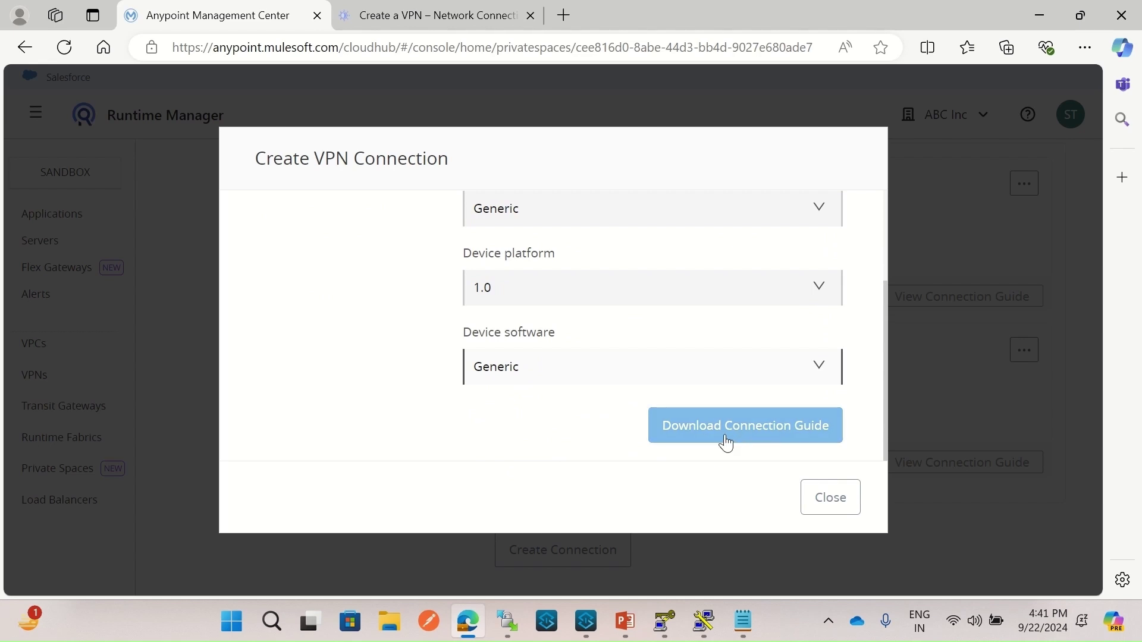
{"action": "left_click", "coordinate": [767, 440]}
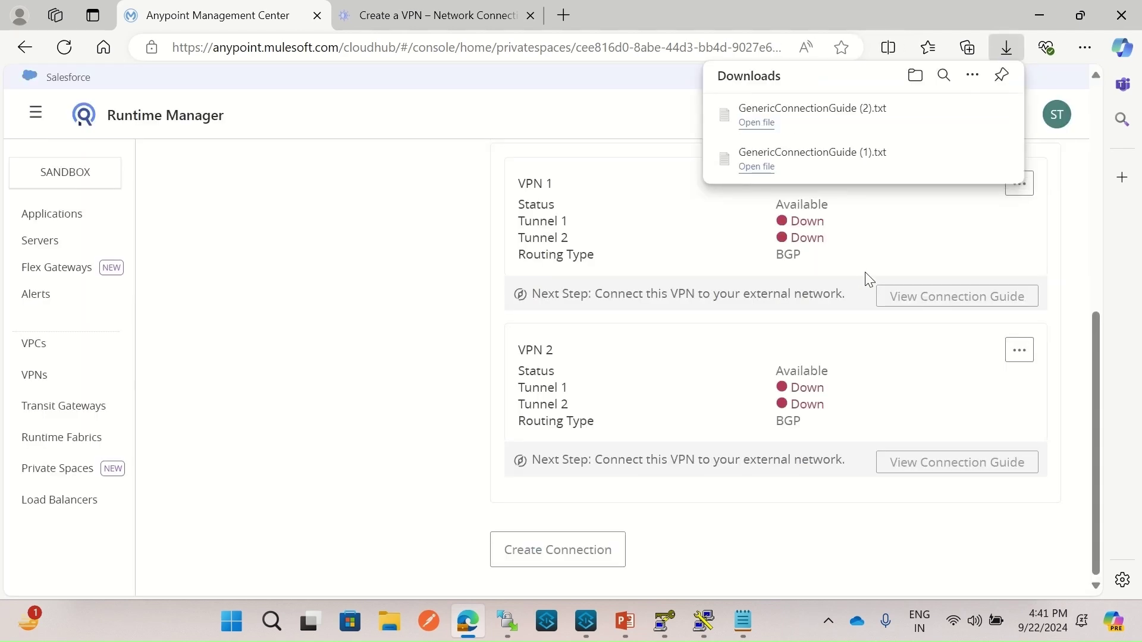
- Open GenericConnectionGuide (2).txt and look at both connection guides in Notepad, then return to Google Cloud's Create a VPN page
{"action": "left_click", "coordinate": [815, 114]}
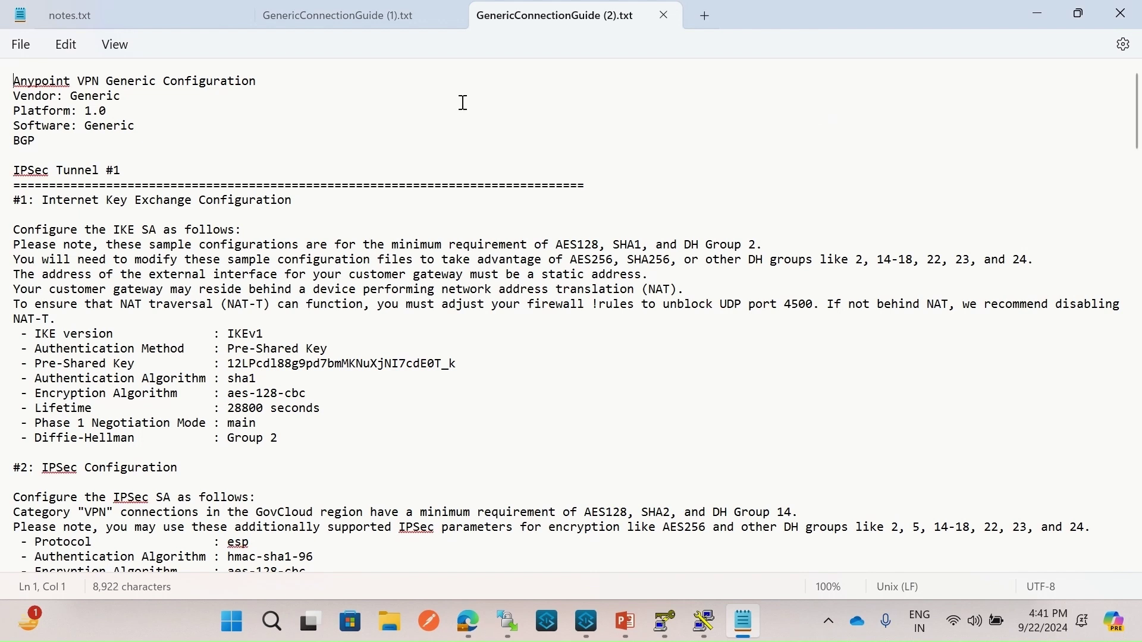
{"action": "left_click", "coordinate": [380, 23]}
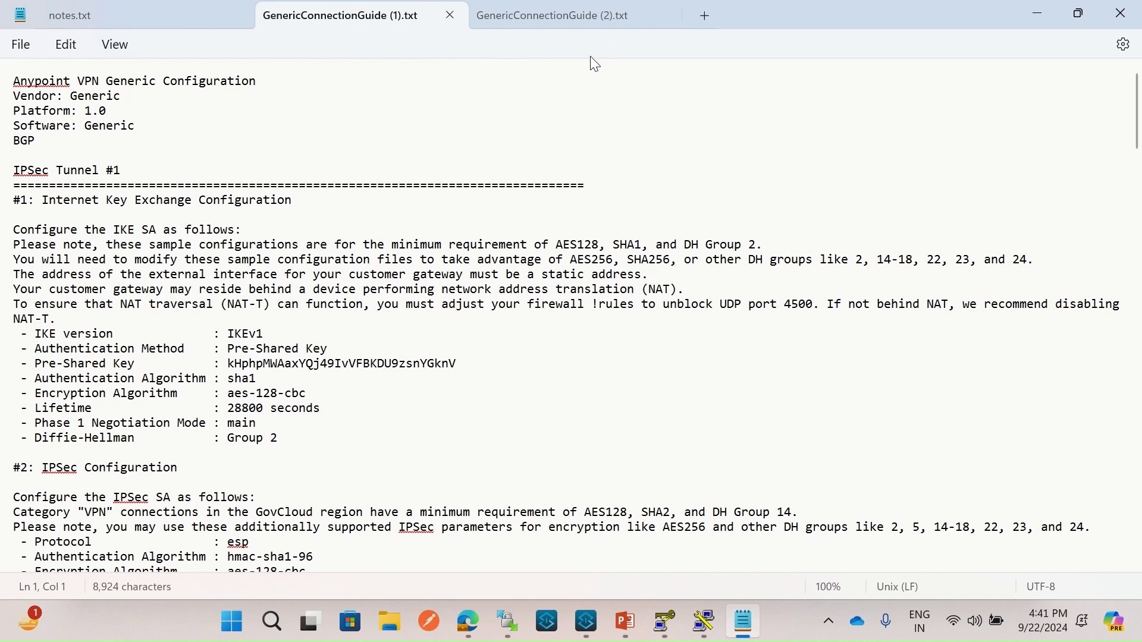
{"action": "left_click", "coordinate": [613, 21]}
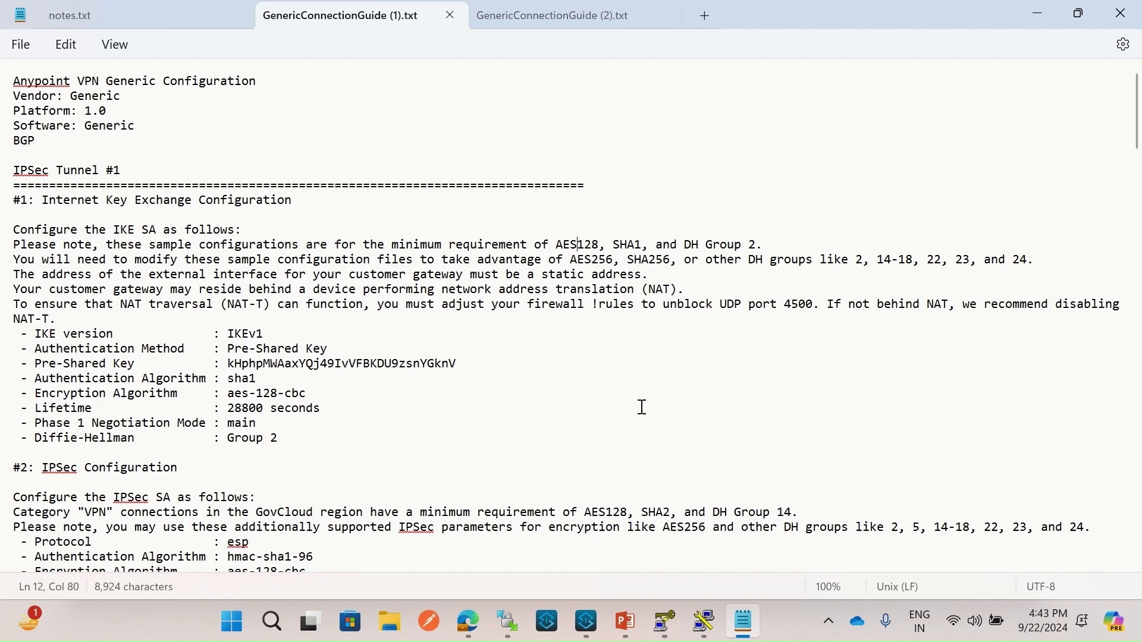
{"action": "left_click", "coordinate": [474, 622]}
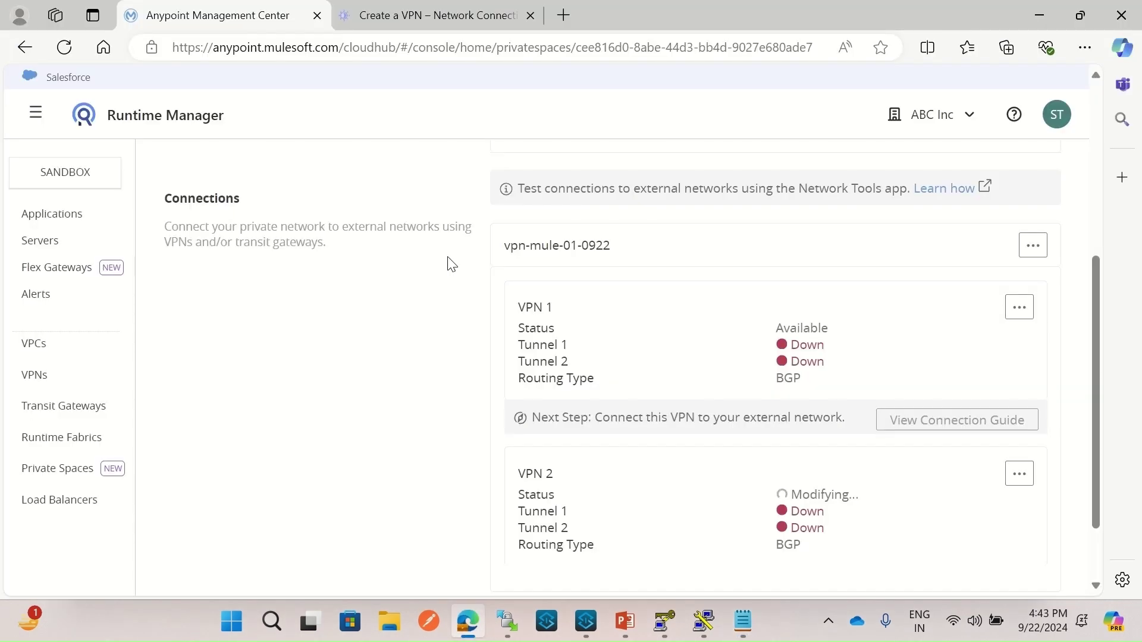
{"action": "left_click", "coordinate": [453, 16]}
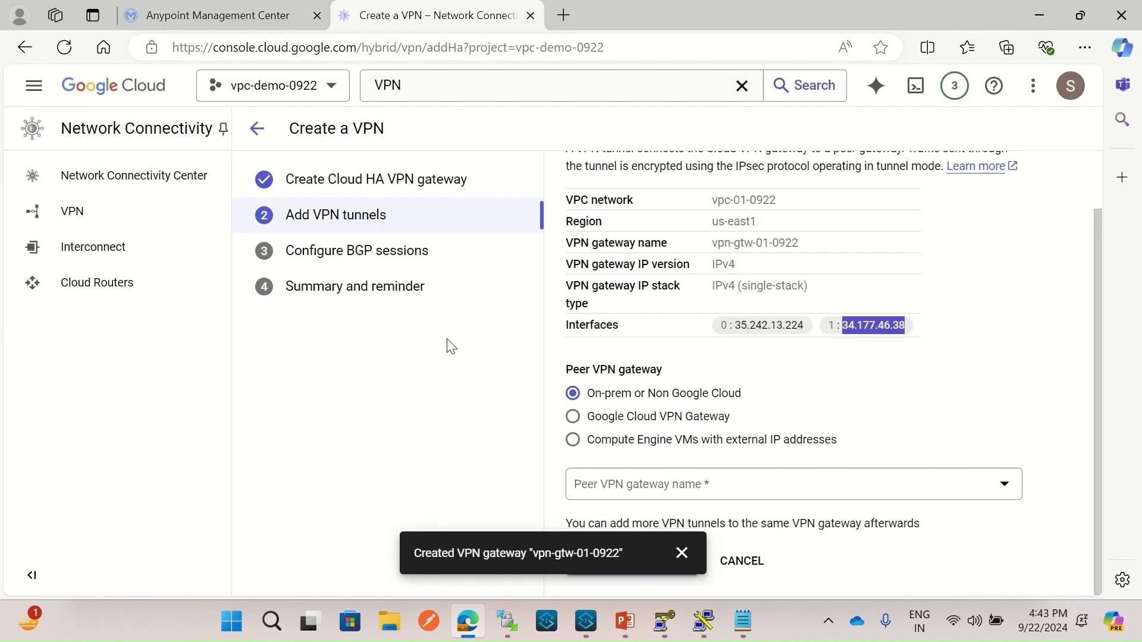
- Start a new peer VPN gateway named peer-vpn-gtw-01-0922 and choose four interfaces for it
{"action": "left_click", "coordinate": [665, 482]}
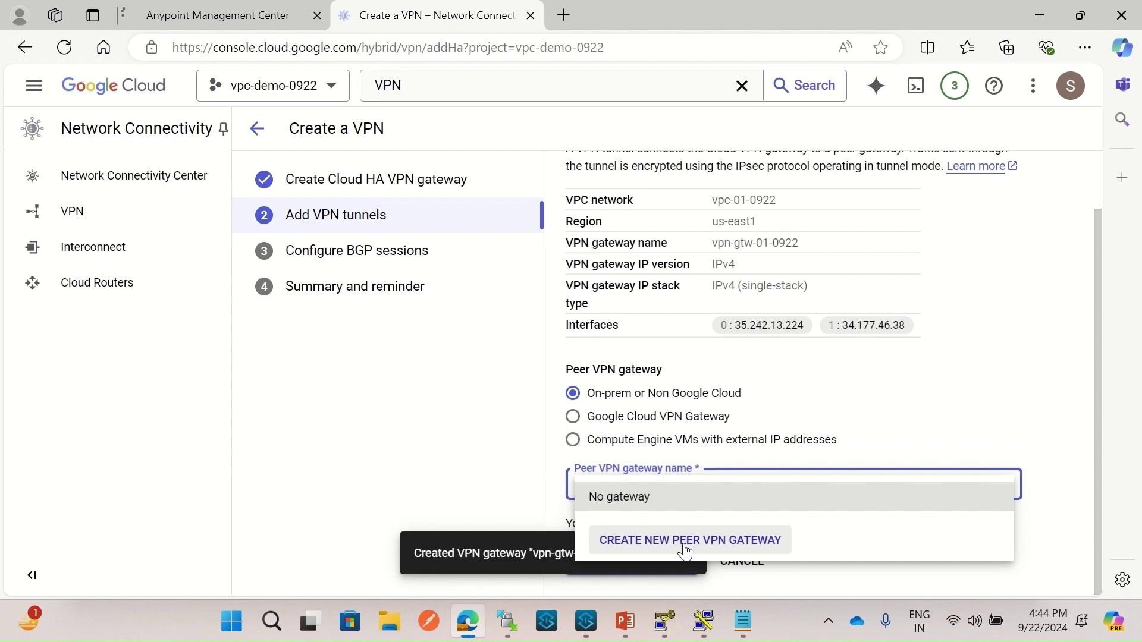
{"action": "left_click", "coordinate": [726, 541]}
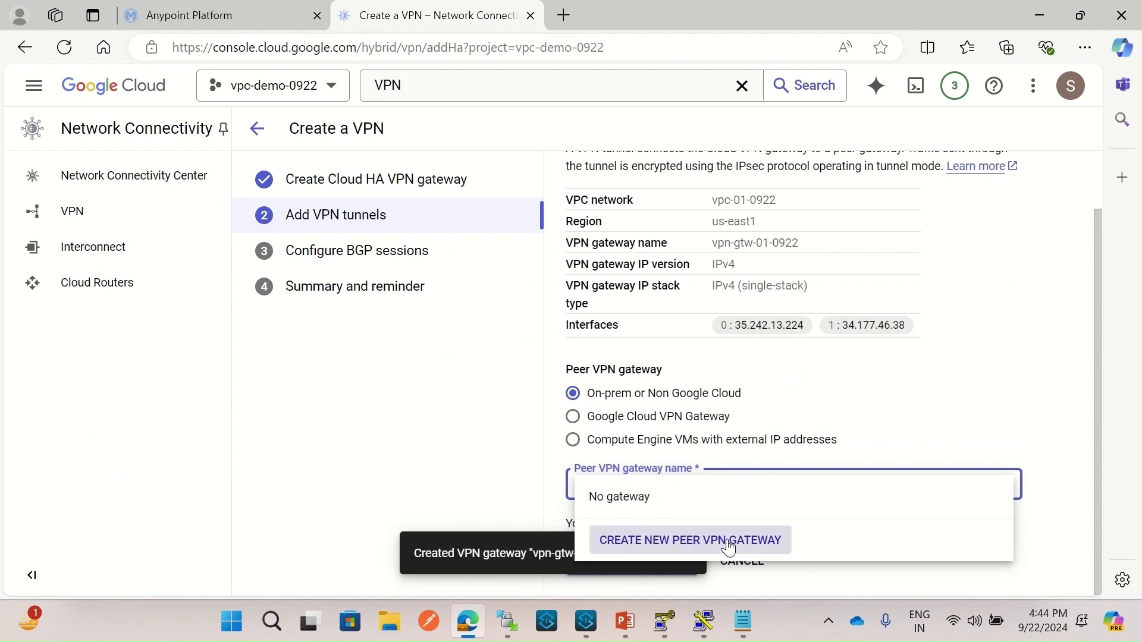
{"action": "left_click", "coordinate": [313, 220]}
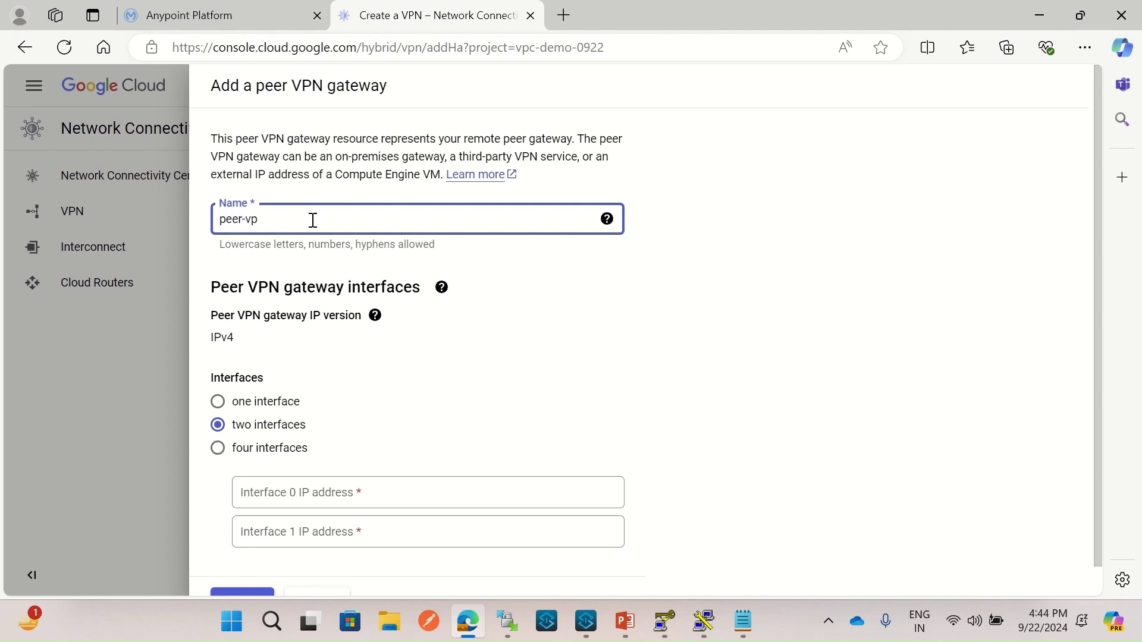
{"action": "type", "text": "peer-vpn-gatewy"}
{"action": "key", "text": "BackSpace"}
{"action": "key", "text": "BackSpace"}
{"action": "key", "text": "BackSpace"}
{"action": "type", "text": "tw-01-092"}
{"action": "left_click", "coordinate": [385, 375]}
{"action": "scroll", "coordinate": [384, 374], "scroll_direction": "down", "scroll_amount": 1}
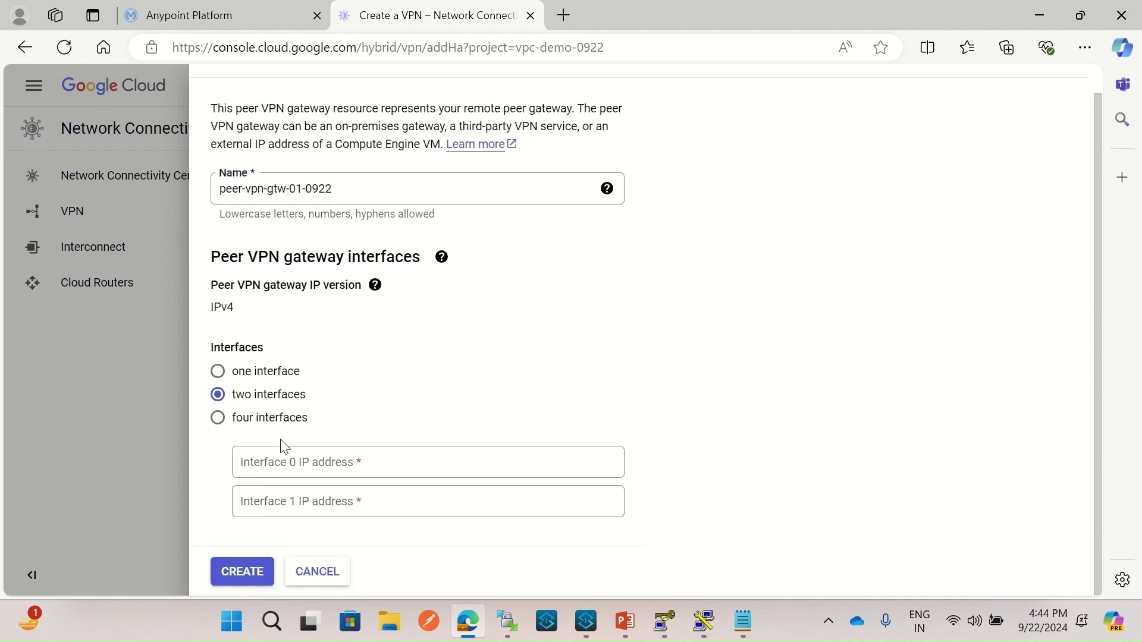
{"action": "left_click", "coordinate": [218, 418]}
{"action": "scroll", "coordinate": [684, 375], "scroll_direction": "down", "scroll_amount": 2}
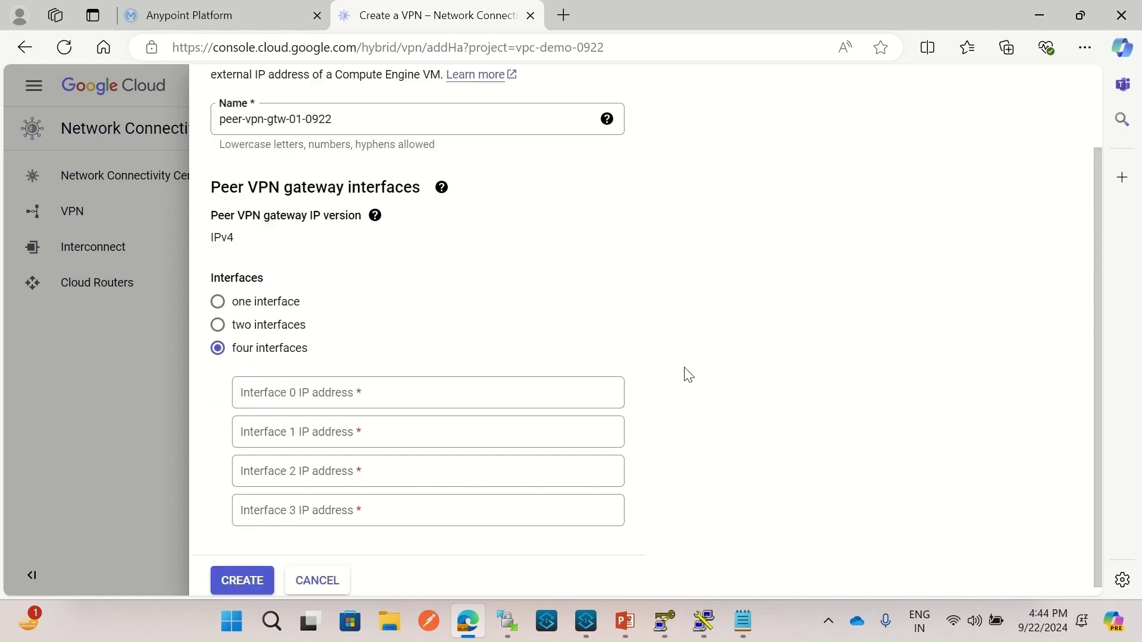
- Set Interface 0 IP address to 18.118.72.122, copied from IPSec Tunnel #1's outside Virtual Private Gateway address in GenericConnectionGuide (1).txt in Notepad
{"action": "left_click", "coordinate": [421, 387]}
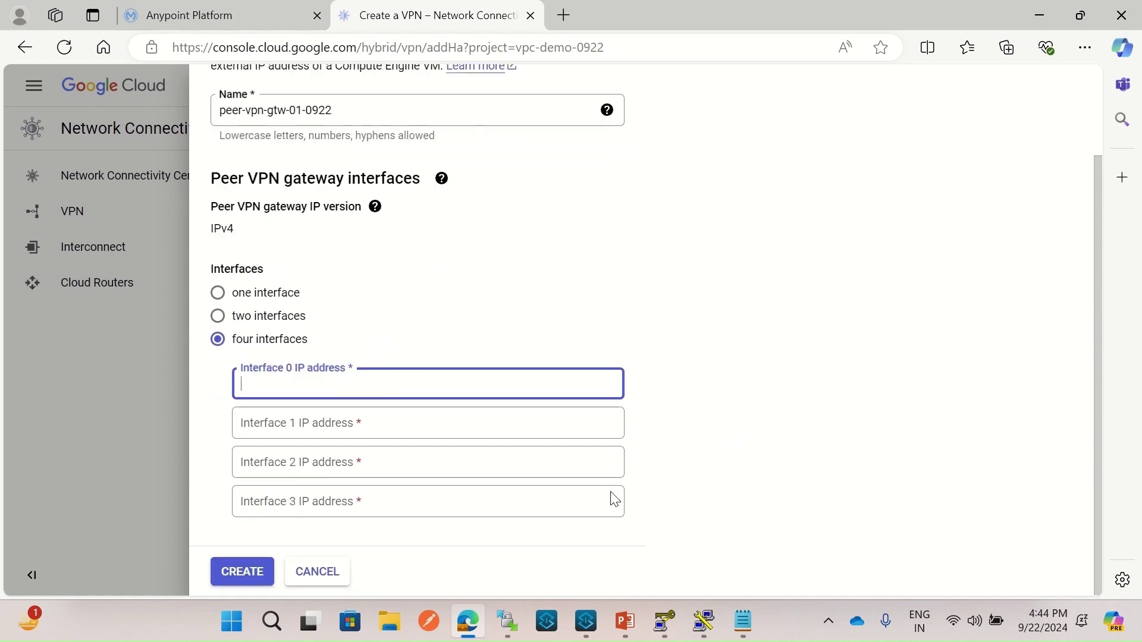
{"action": "left_click", "coordinate": [745, 623]}
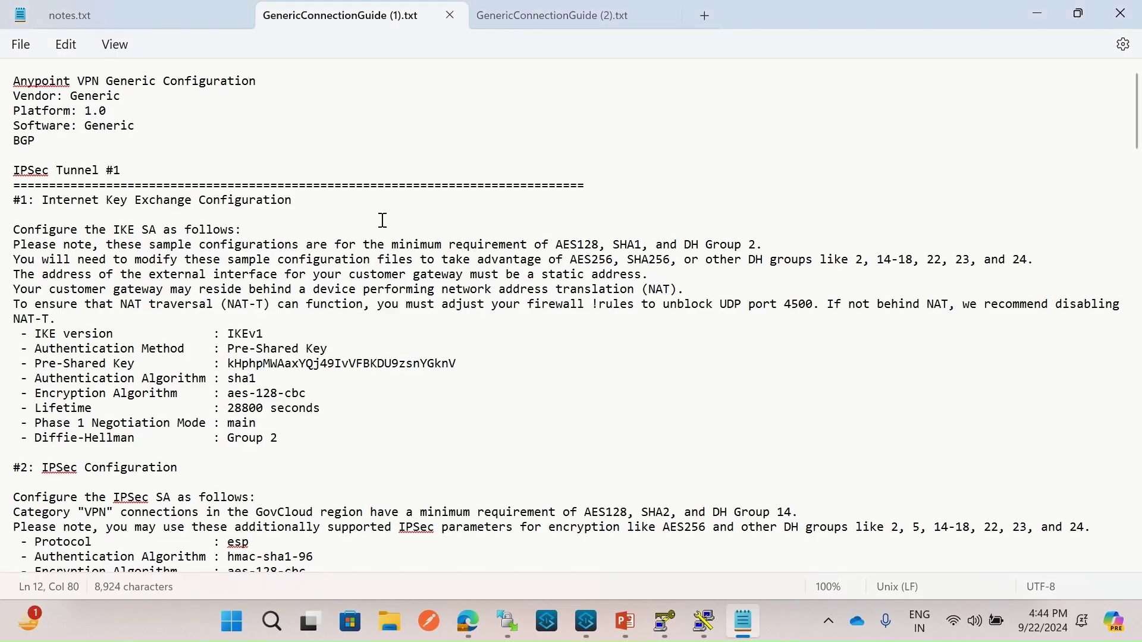
{"action": "scroll", "coordinate": [440, 229], "scroll_direction": "down", "scroll_amount": 2}
{"action": "scroll", "coordinate": [289, 223], "scroll_direction": "up", "scroll_amount": 3}
{"action": "scroll", "coordinate": [272, 261], "scroll_direction": "down", "scroll_amount": 8}
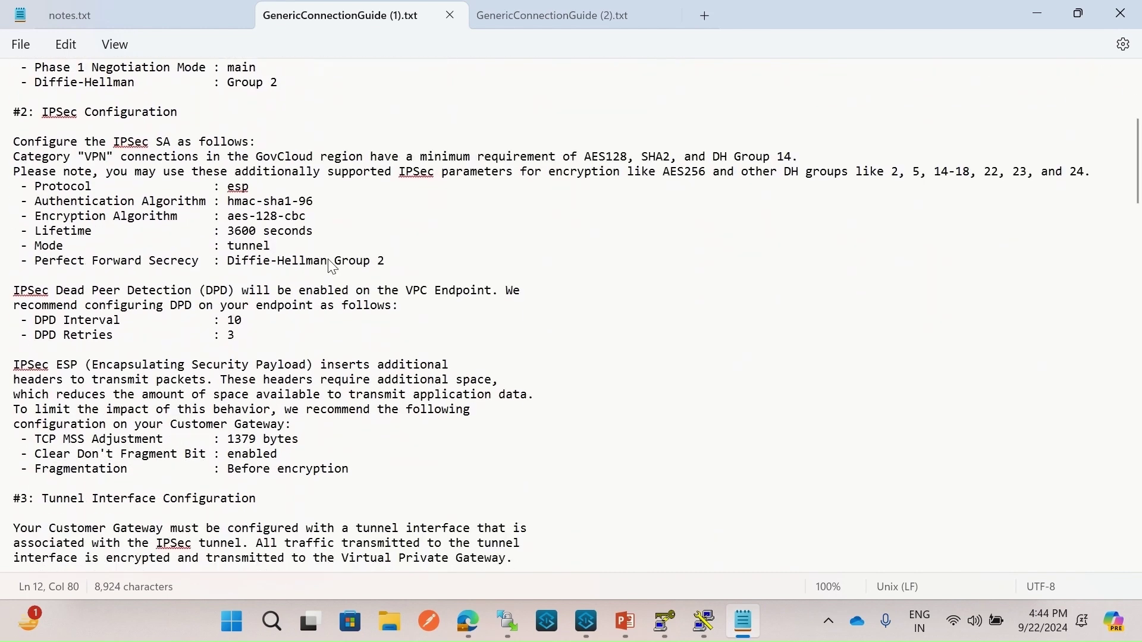
{"action": "scroll", "coordinate": [333, 268], "scroll_direction": "down", "scroll_amount": 4}
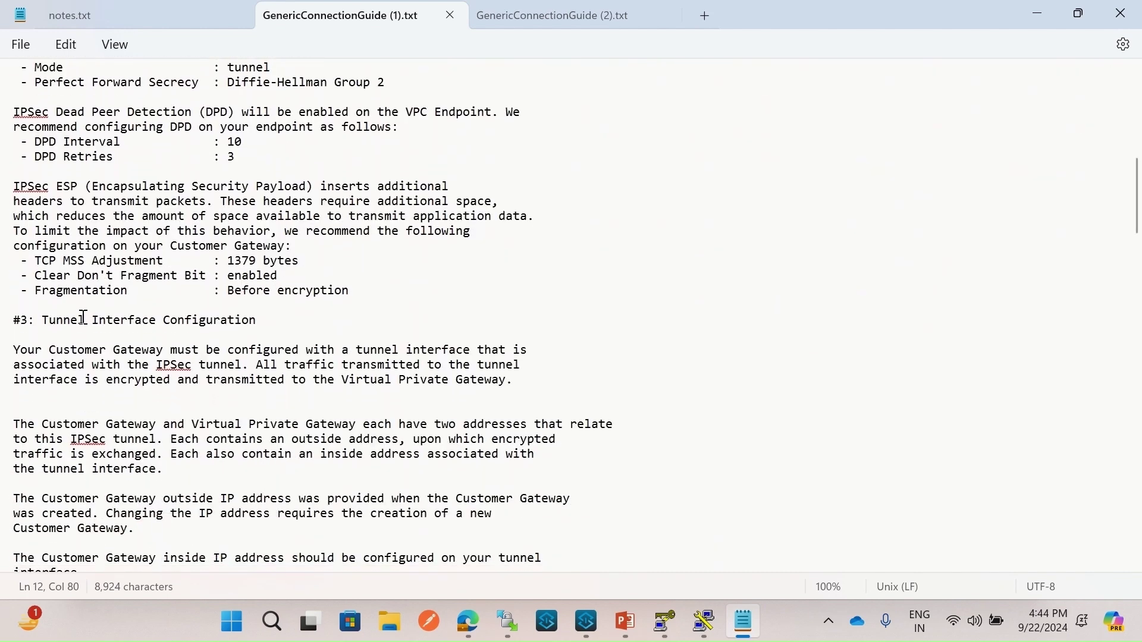
{"action": "scroll", "coordinate": [229, 322], "scroll_direction": "down", "scroll_amount": 5}
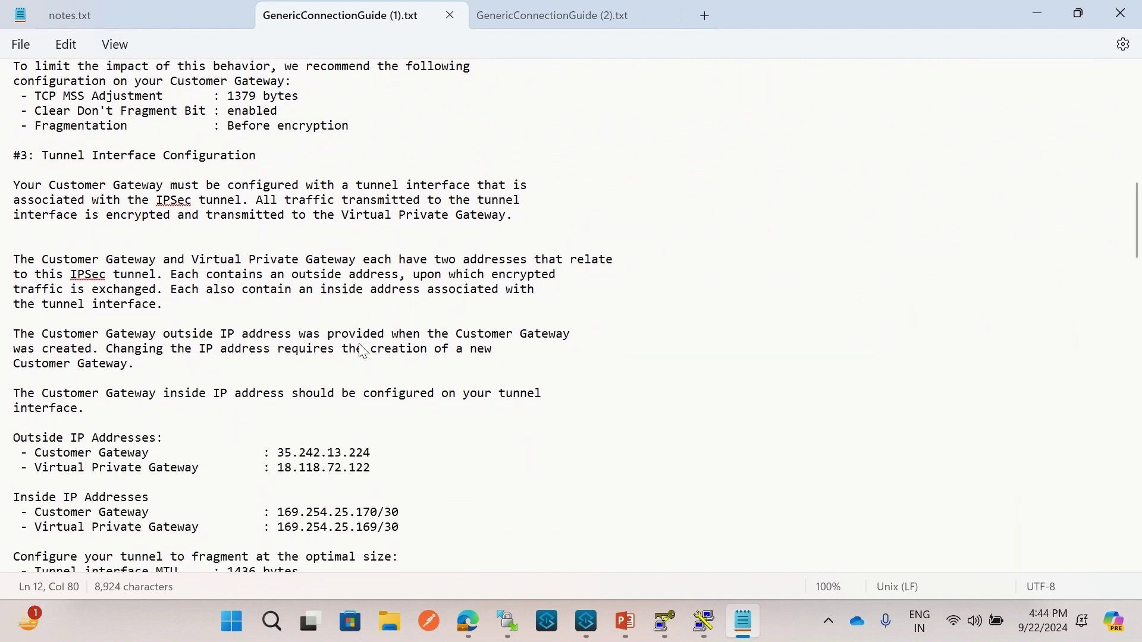
{"action": "scroll", "coordinate": [362, 346], "scroll_direction": "down", "scroll_amount": 1}
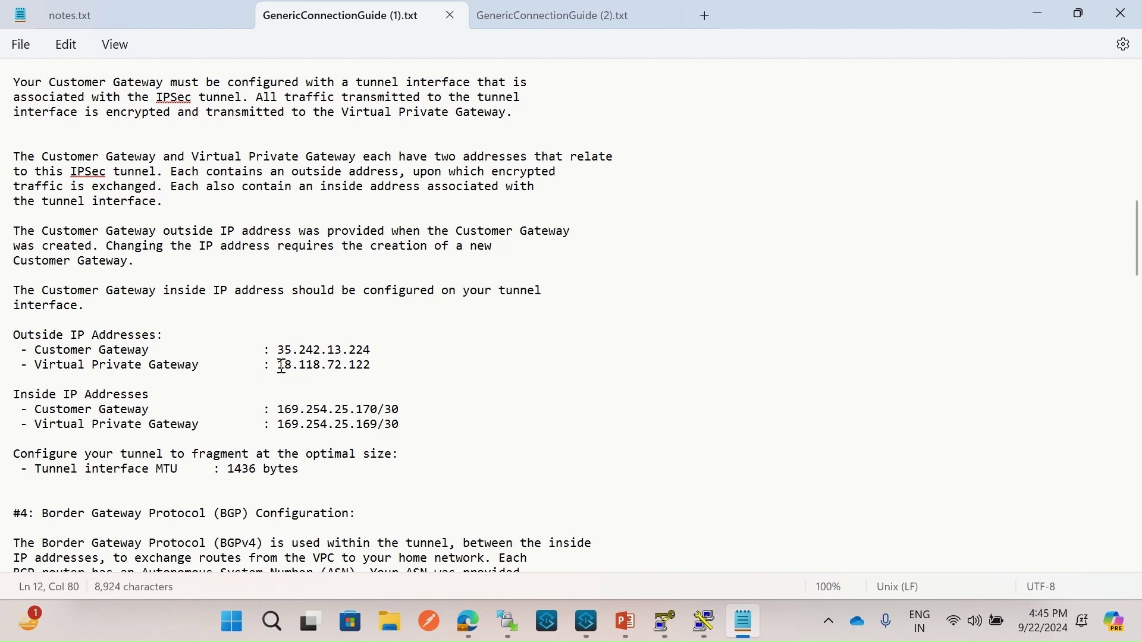
{"action": "left_click_drag", "start_coordinate": [281, 366], "coordinate": [373, 370]}
{"action": "key", "text": "ctrl+c"}
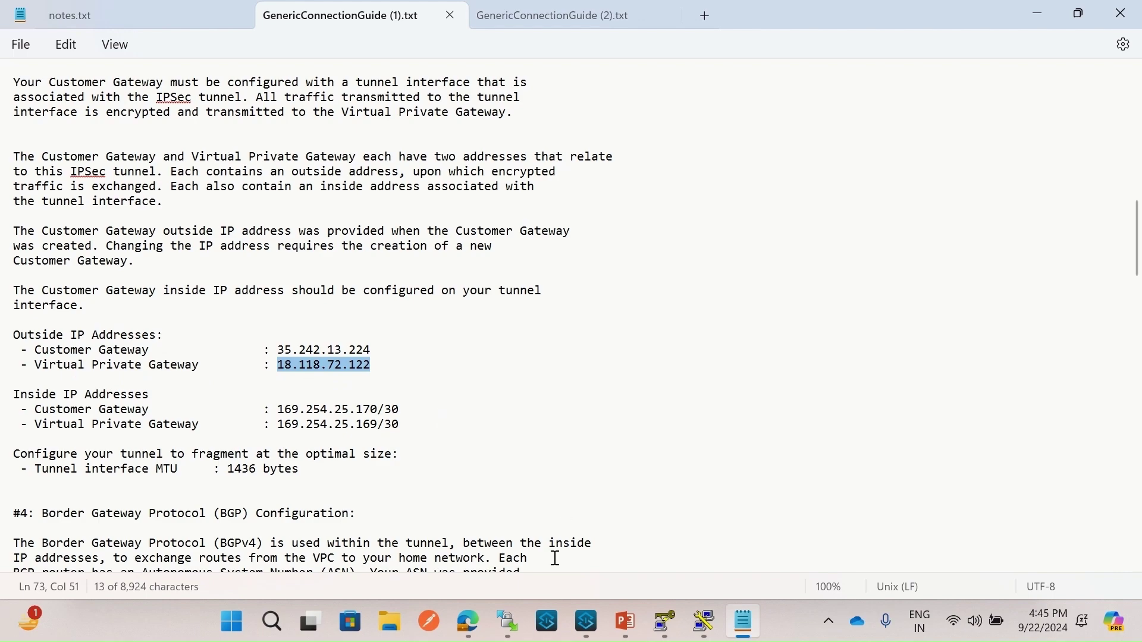
{"action": "left_click", "coordinate": [470, 624]}
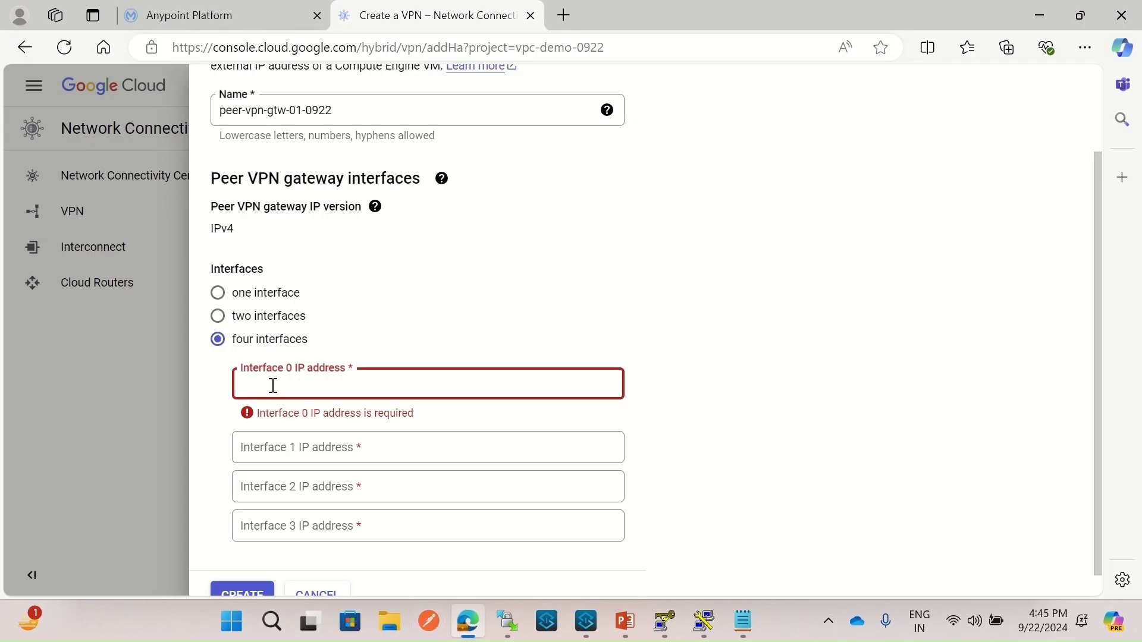
{"action": "key", "text": "ctrl+v"}
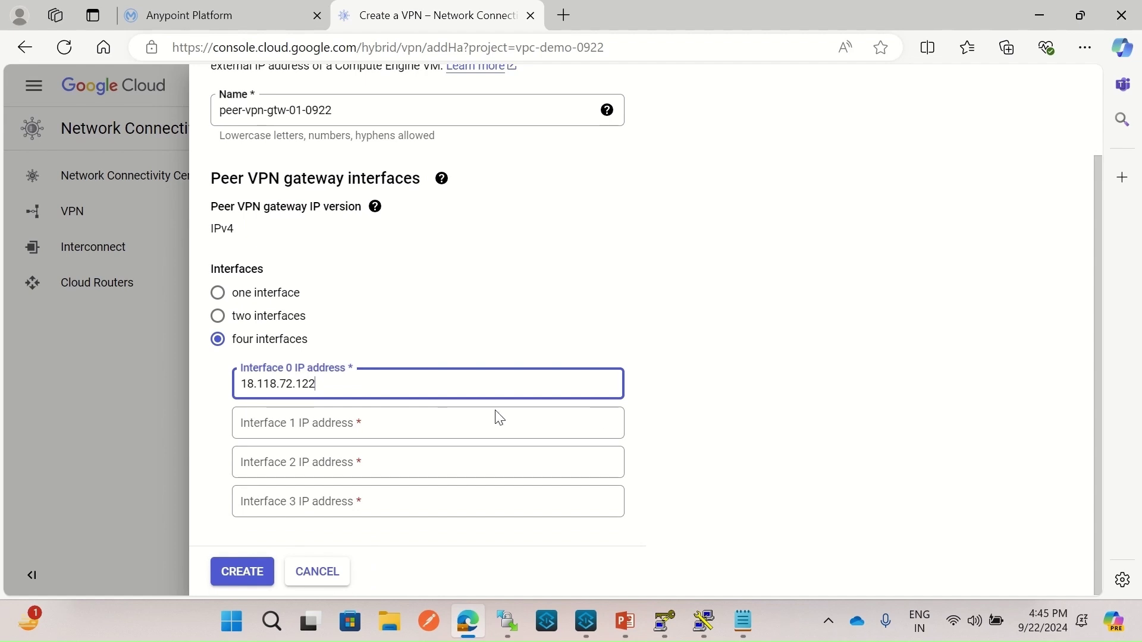
{"action": "left_click", "coordinate": [697, 439]}
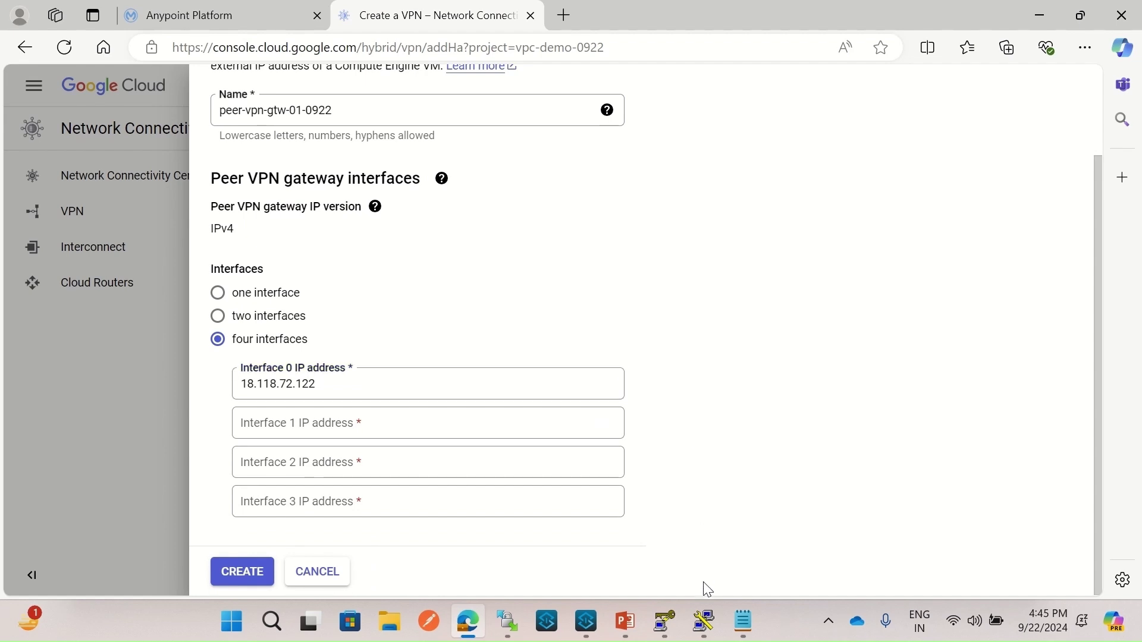
- Set Interface 1 IP address to 18.218.177.66, copied from IPSec Tunnel #2's outside Virtual Private Gateway address in GenericConnectionGuide (1).txt in Notepad
{"action": "left_click", "coordinate": [743, 622]}
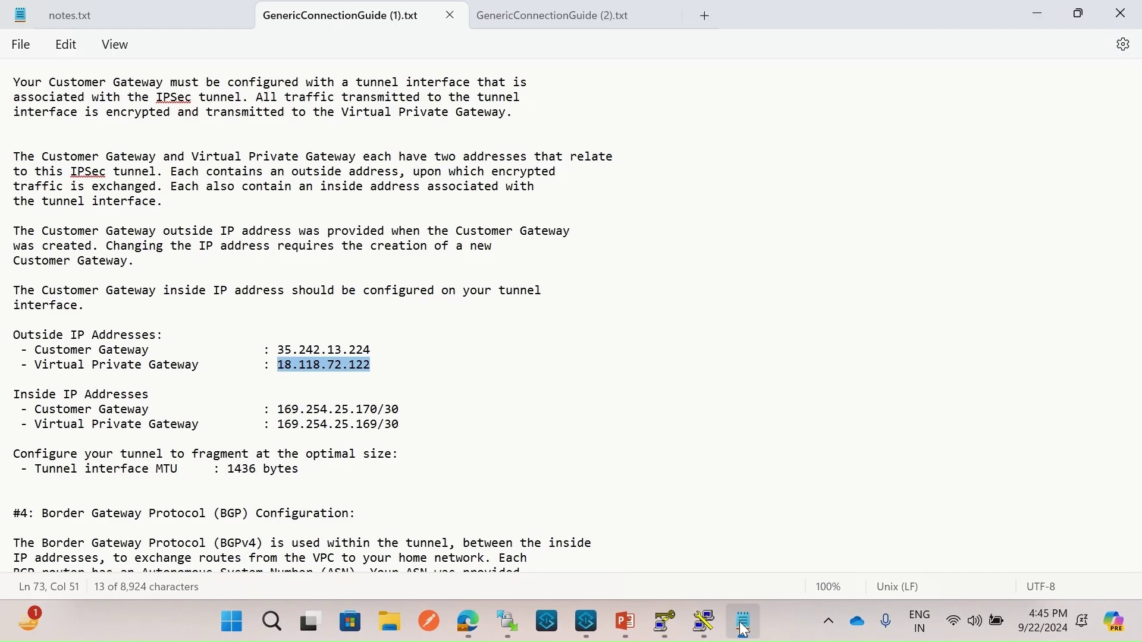
{"action": "double_click", "coordinate": [390, 346]}
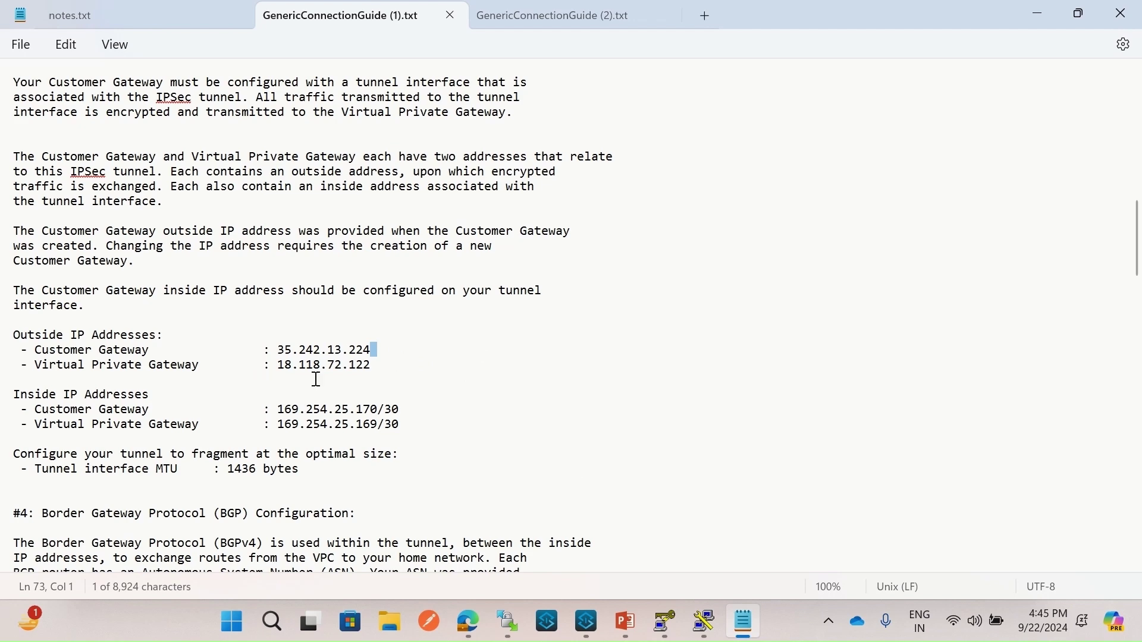
{"action": "scroll", "coordinate": [401, 385], "scroll_direction": "down", "scroll_amount": 10}
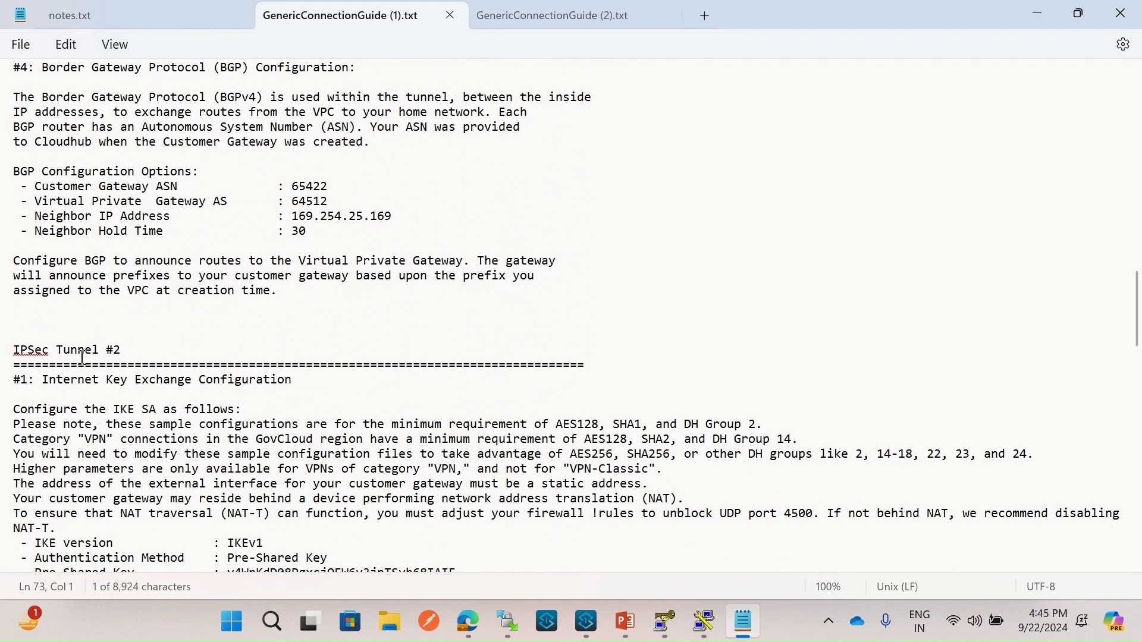
{"action": "scroll", "coordinate": [226, 375], "scroll_direction": "down", "scroll_amount": 13}
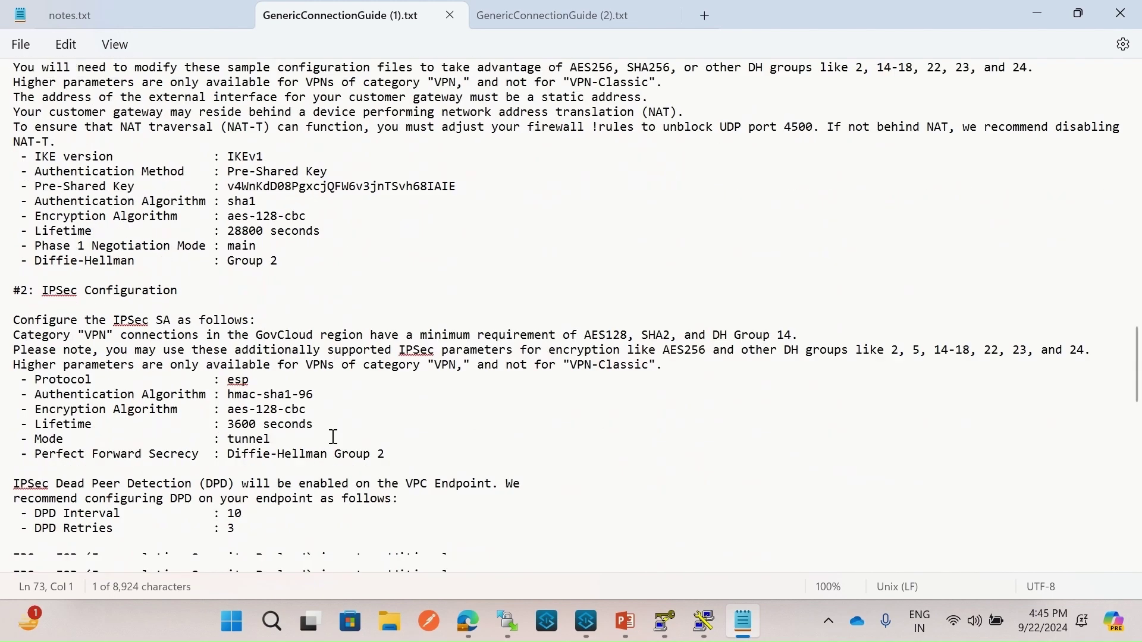
{"action": "scroll", "coordinate": [341, 444], "scroll_direction": "down", "scroll_amount": 10}
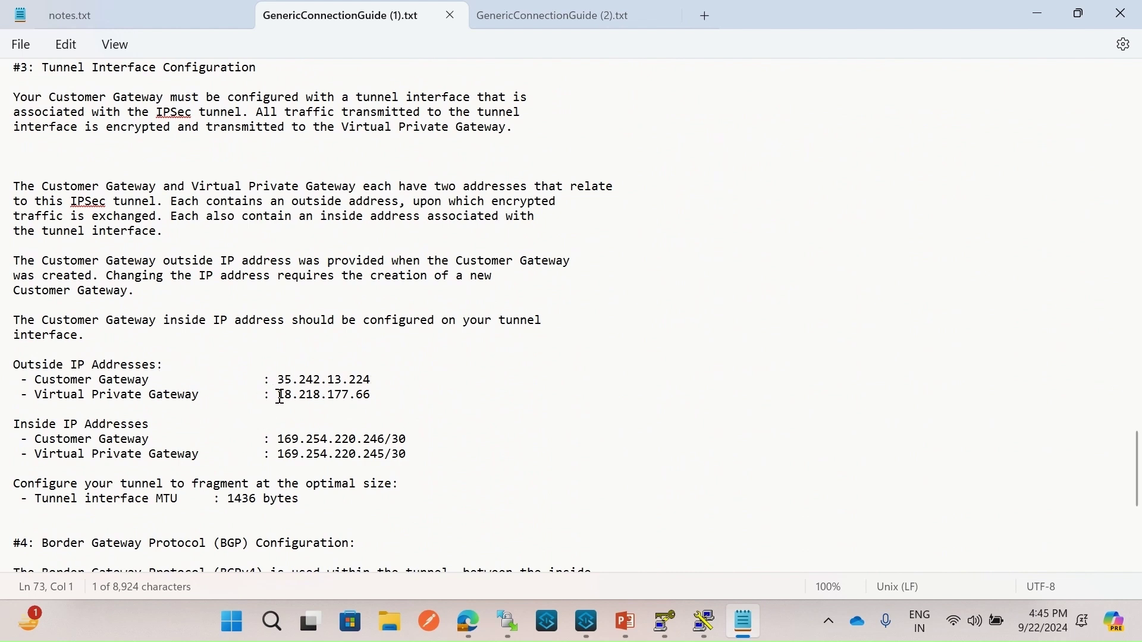
{"action": "left_click_drag", "start_coordinate": [280, 397], "coordinate": [391, 403]}
{"action": "key", "text": "ctrl+c"}
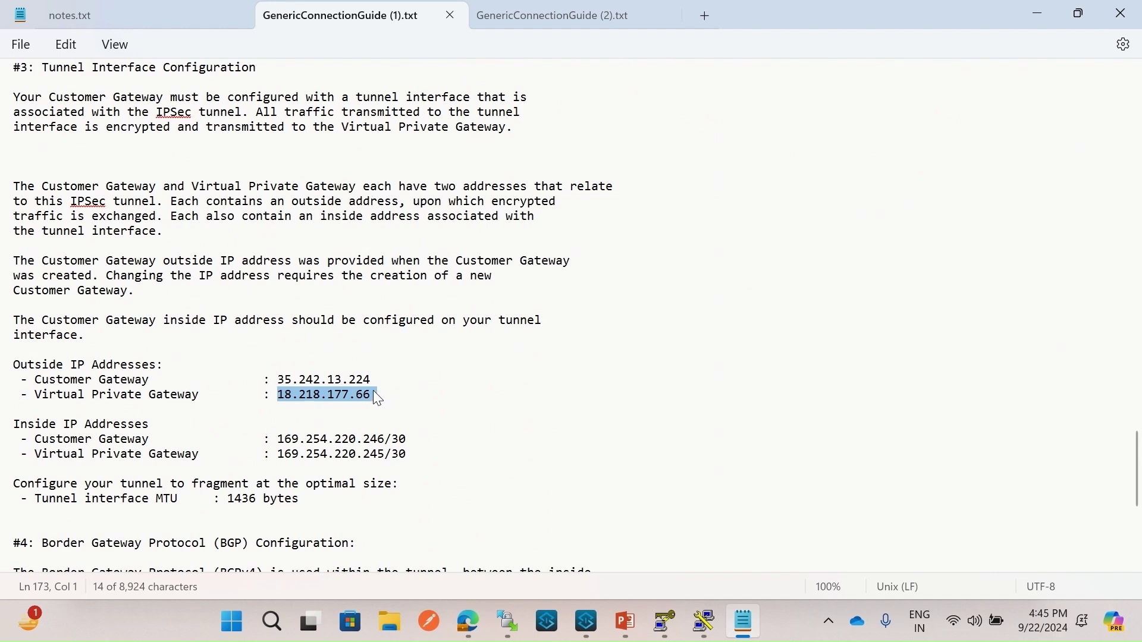
{"action": "left_click", "coordinate": [468, 622]}
{"action": "left_click", "coordinate": [403, 424]}
{"action": "key", "text": "ctrl+v"}
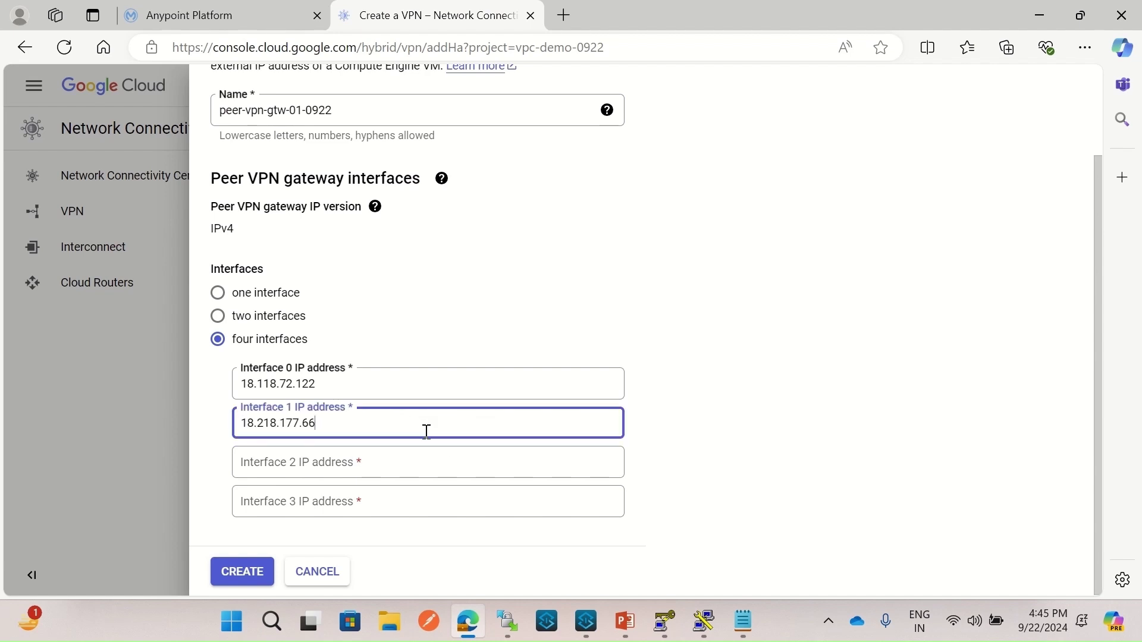
- Set Interface 2 IP address to 3.143.56.185, copied from IPSec Tunnel #1's outside Virtual Private Gateway address in GenericConnectionGuide (2).txt in Notepad
{"action": "left_click", "coordinate": [743, 622]}
{"action": "left_click", "coordinate": [553, 15]}
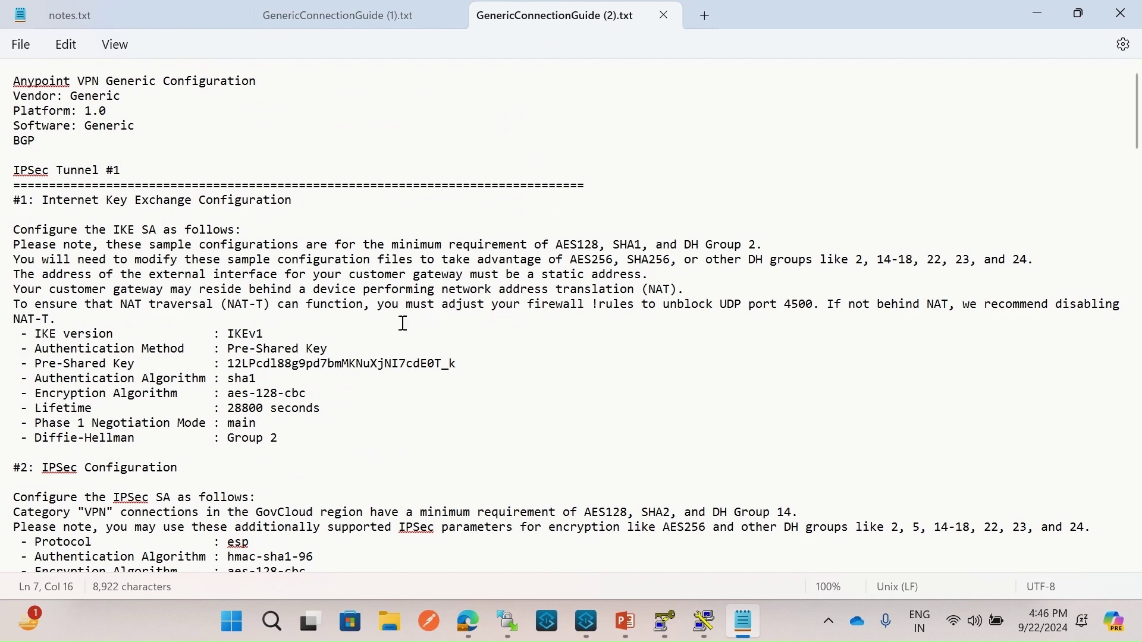
{"action": "scroll", "coordinate": [403, 323], "scroll_direction": "down", "scroll_amount": 15}
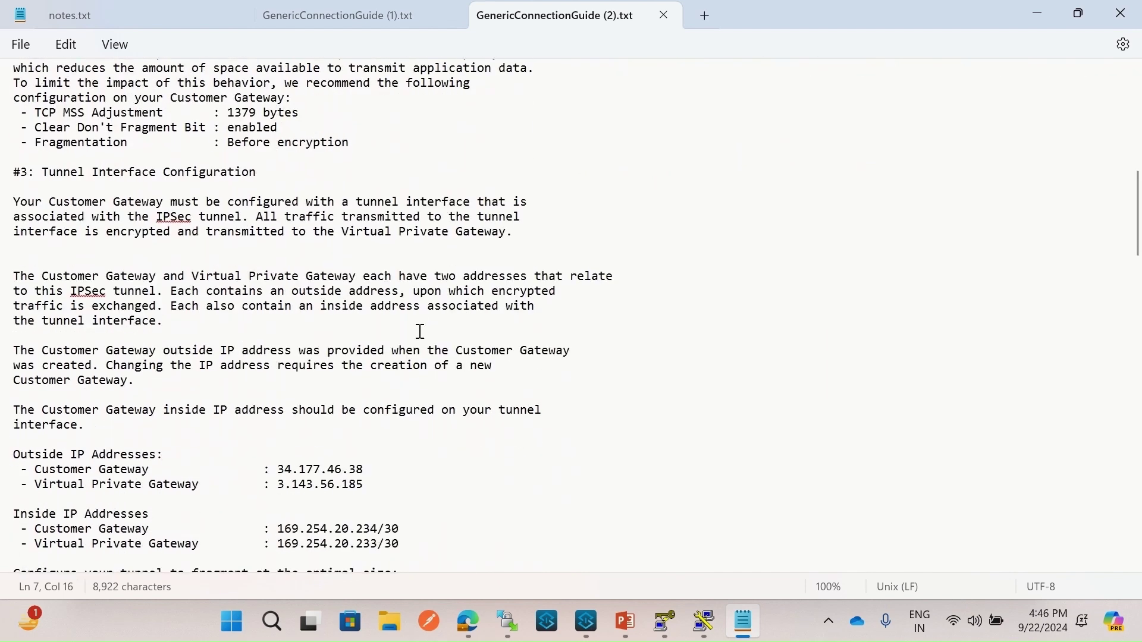
{"action": "scroll", "coordinate": [421, 331], "scroll_direction": "down", "scroll_amount": 4}
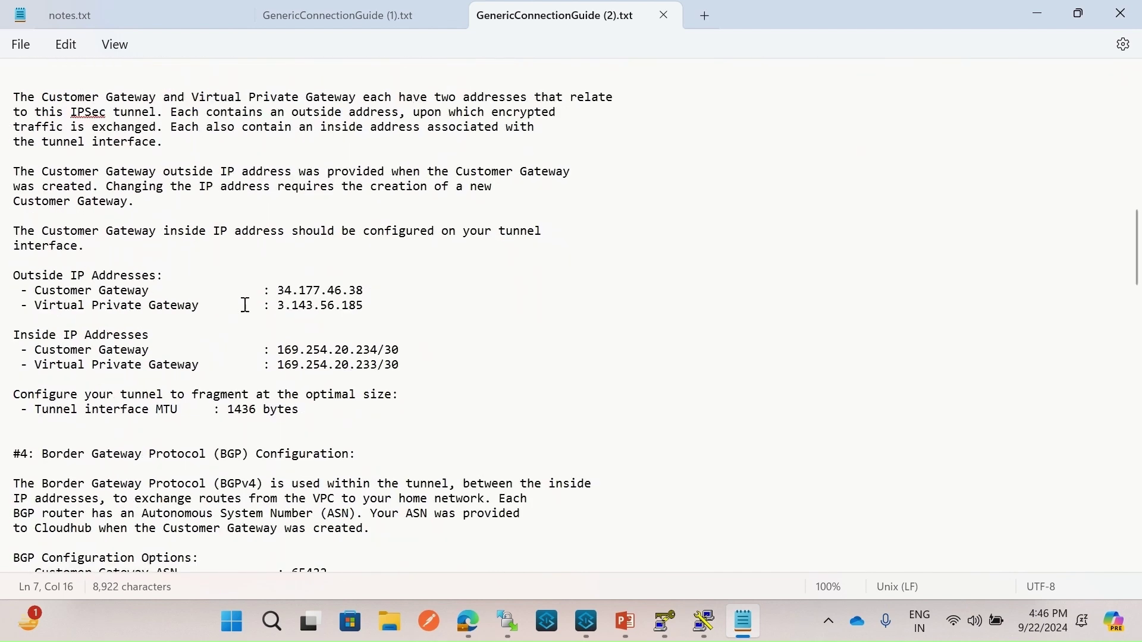
{"action": "left_click_drag", "start_coordinate": [279, 307], "coordinate": [366, 310]}
{"action": "key", "text": "ctrl+c"}
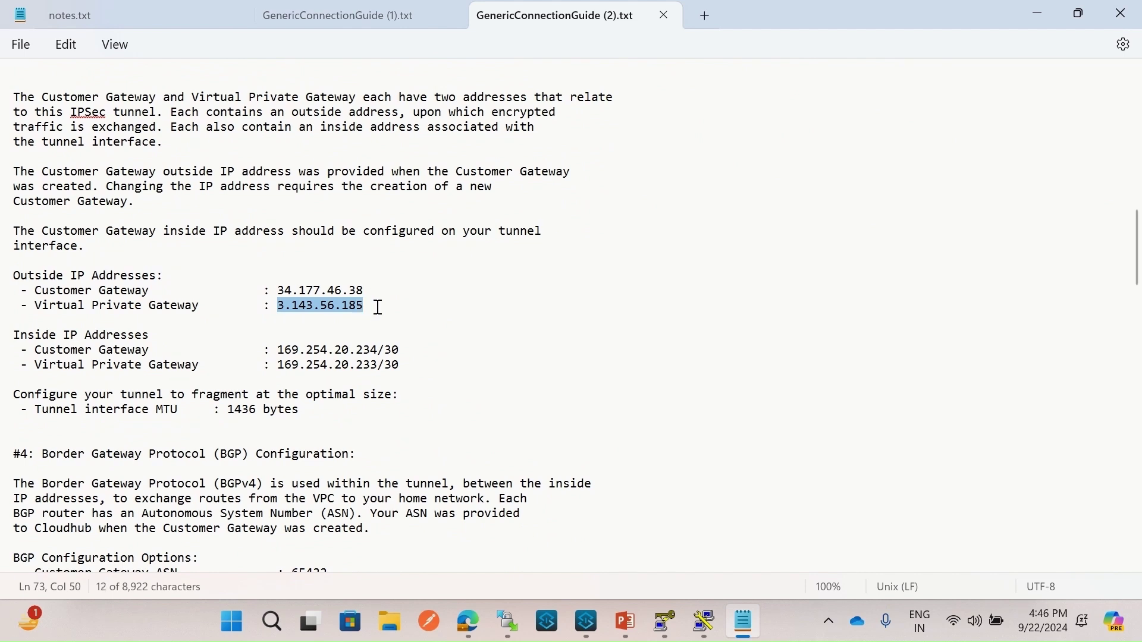
{"action": "left_click", "coordinate": [468, 621]}
{"action": "left_click", "coordinate": [392, 461]}
{"action": "key", "text": "ctrl+v"}
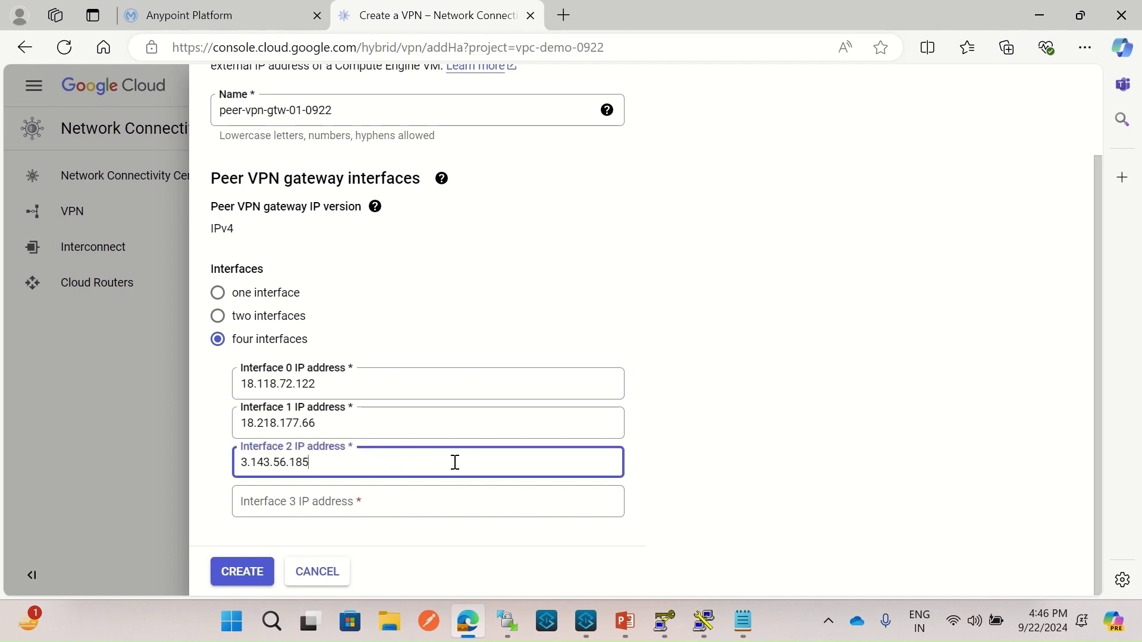
- Set Interface 3 IP address to 18.223.105.193, copied from IPSec Tunnel #2's outside Virtual Private Gateway address in GenericConnectionGuide (2).txt in Notepad
{"action": "left_click", "coordinate": [744, 621]}
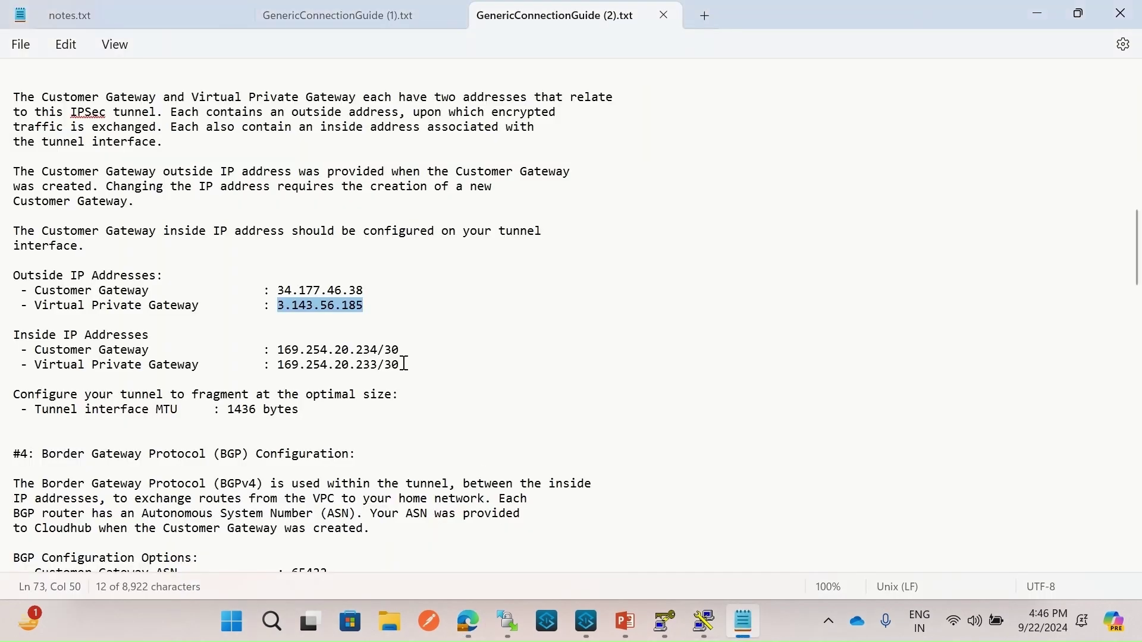
{"action": "scroll", "coordinate": [313, 362], "scroll_direction": "down", "scroll_amount": 2}
{"action": "scroll", "coordinate": [313, 366], "scroll_direction": "down", "scroll_amount": 8}
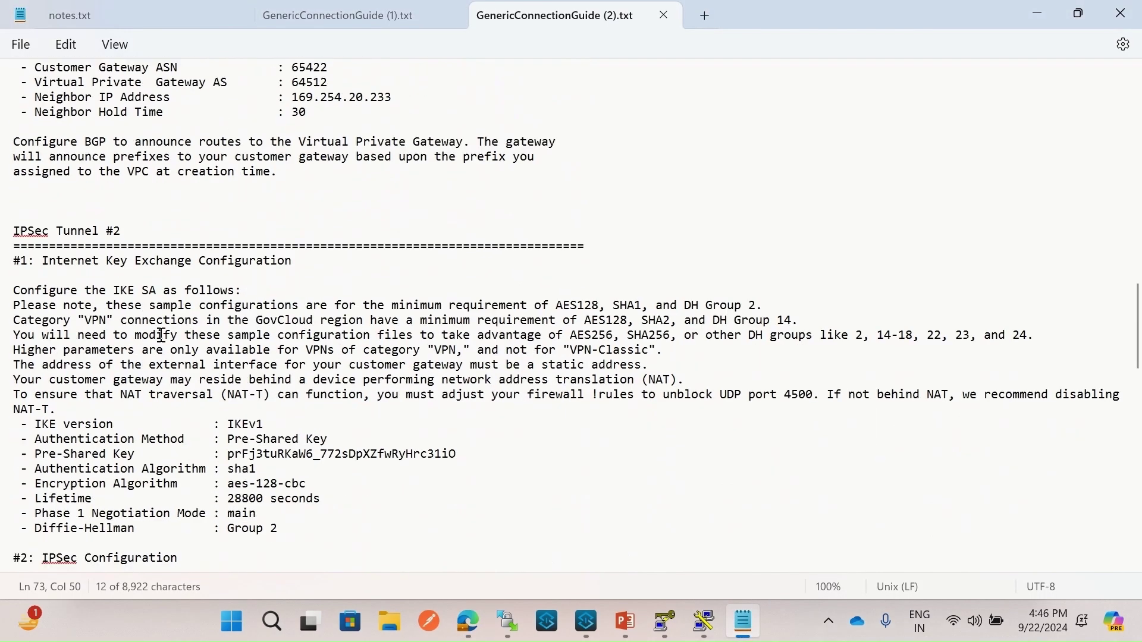
{"action": "scroll", "coordinate": [421, 405], "scroll_direction": "down", "scroll_amount": 13}
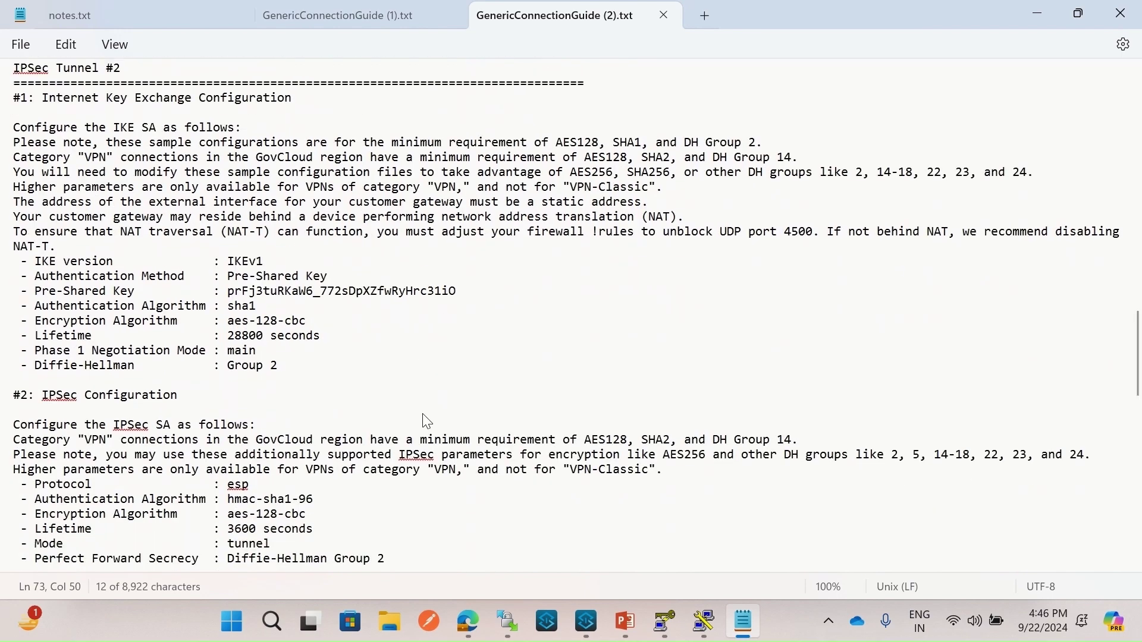
{"action": "scroll", "coordinate": [423, 410], "scroll_direction": "down", "scroll_amount": 8}
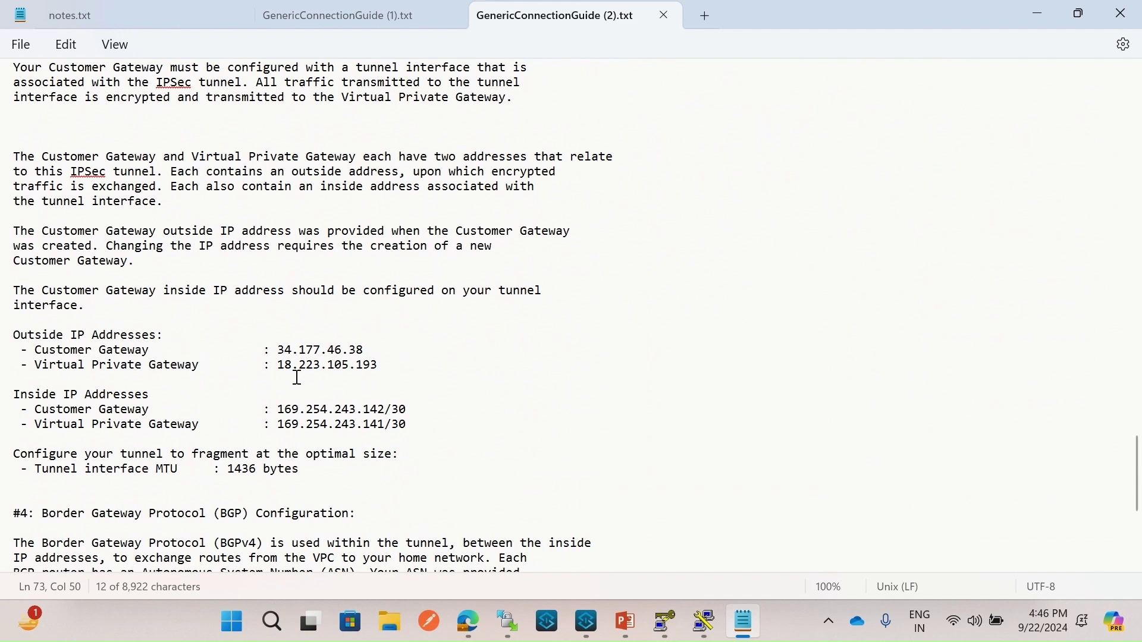
{"action": "left_click_drag", "start_coordinate": [282, 366], "coordinate": [387, 374]}
{"action": "key", "text": "ctrl+c"}
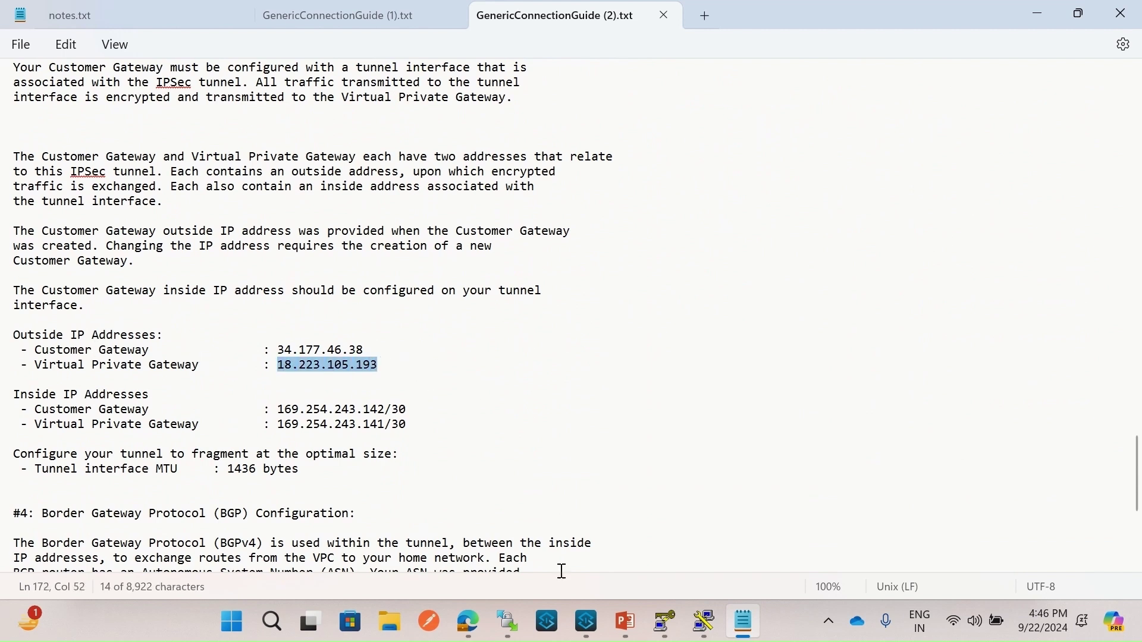
{"action": "left_click", "coordinate": [468, 622]}
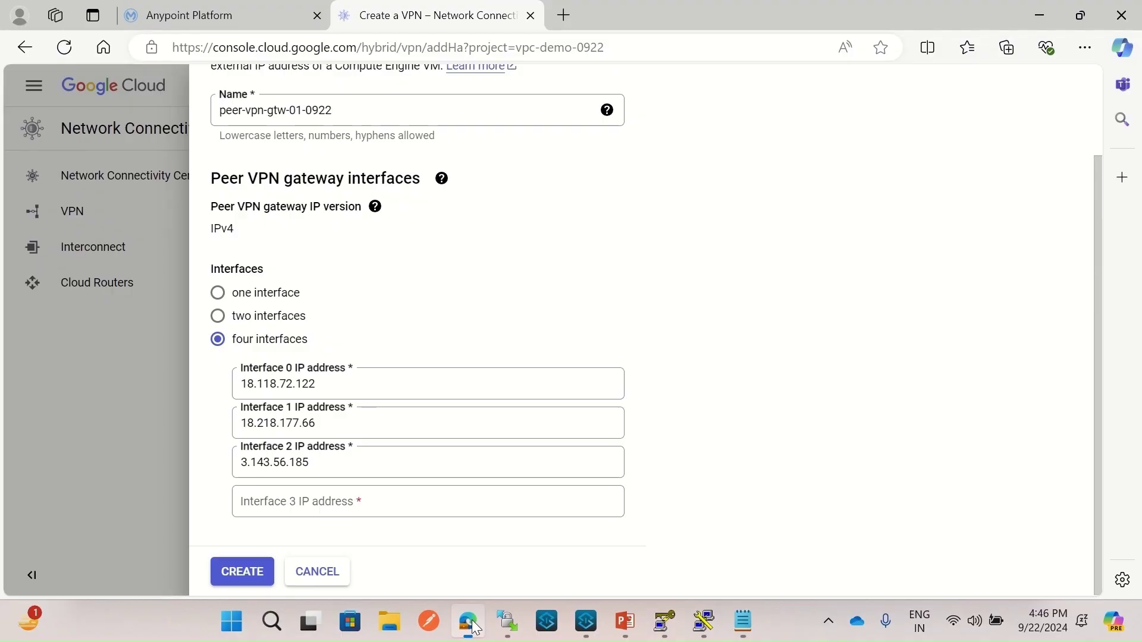
{"action": "left_click", "coordinate": [291, 497]}
{"action": "key", "text": "ctrl+v"}
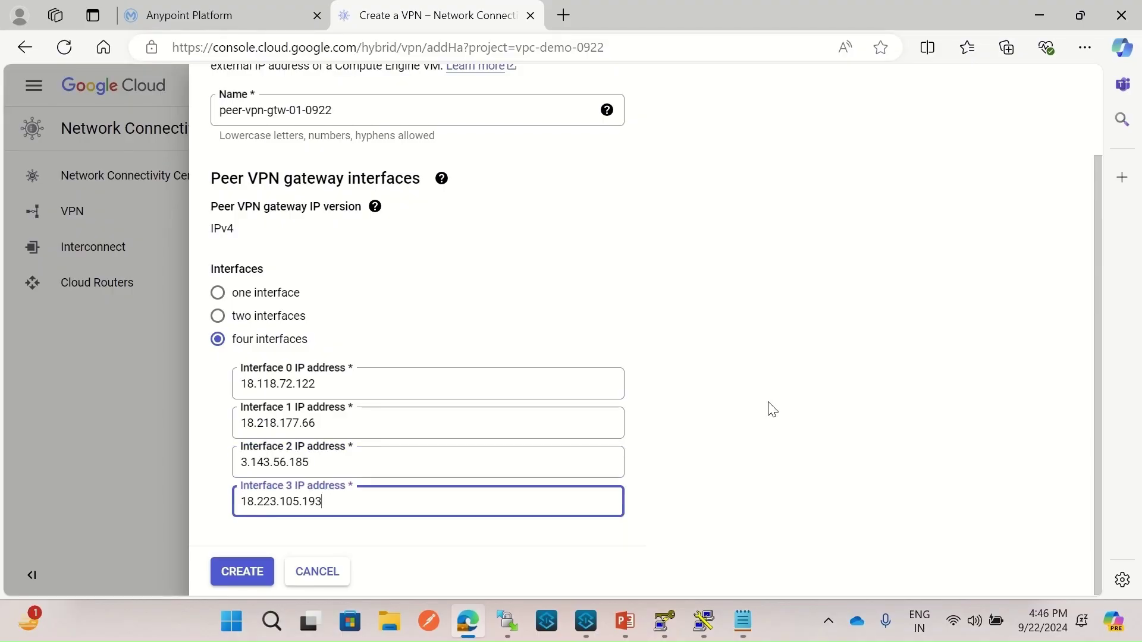
{"action": "left_click", "coordinate": [602, 315]}
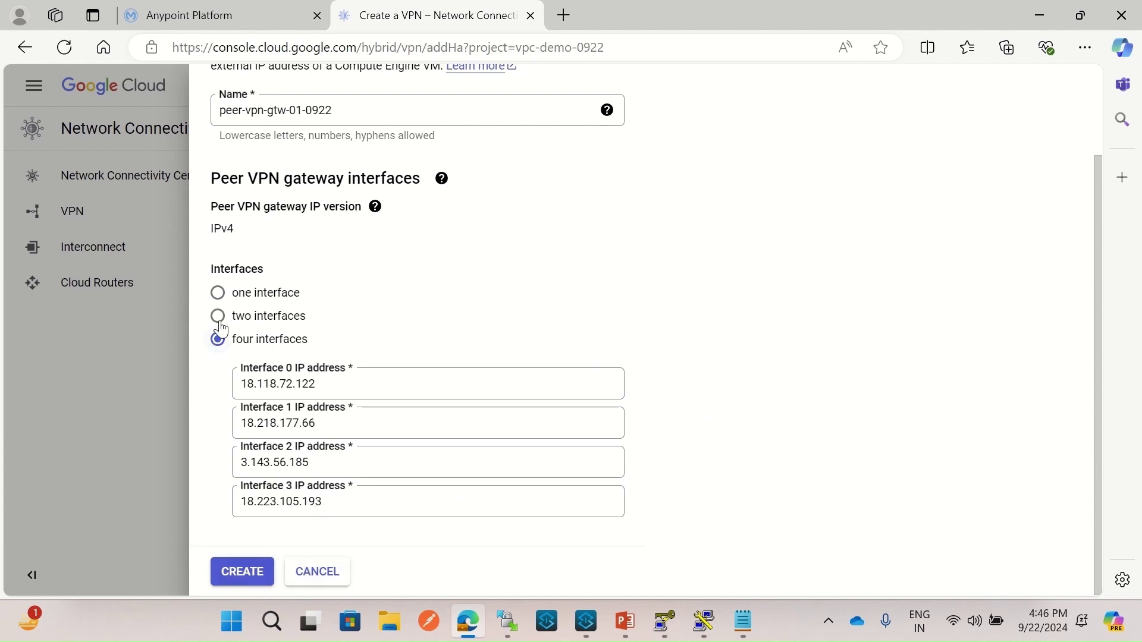
- Create the peer VPN gateway peer-vpn-gtw-01-0922 and name the first VPN tunnel vpn-tunnel-01
{"action": "left_click", "coordinate": [250, 586]}
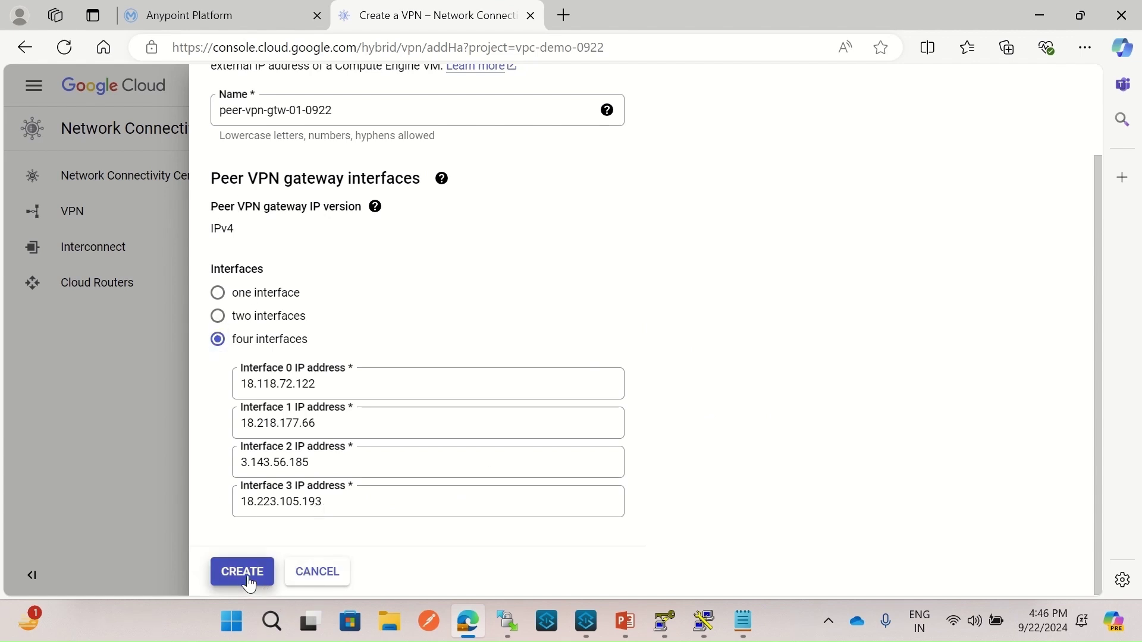
{"action": "scroll", "coordinate": [1100, 417], "scroll_direction": "down", "scroll_amount": 8}
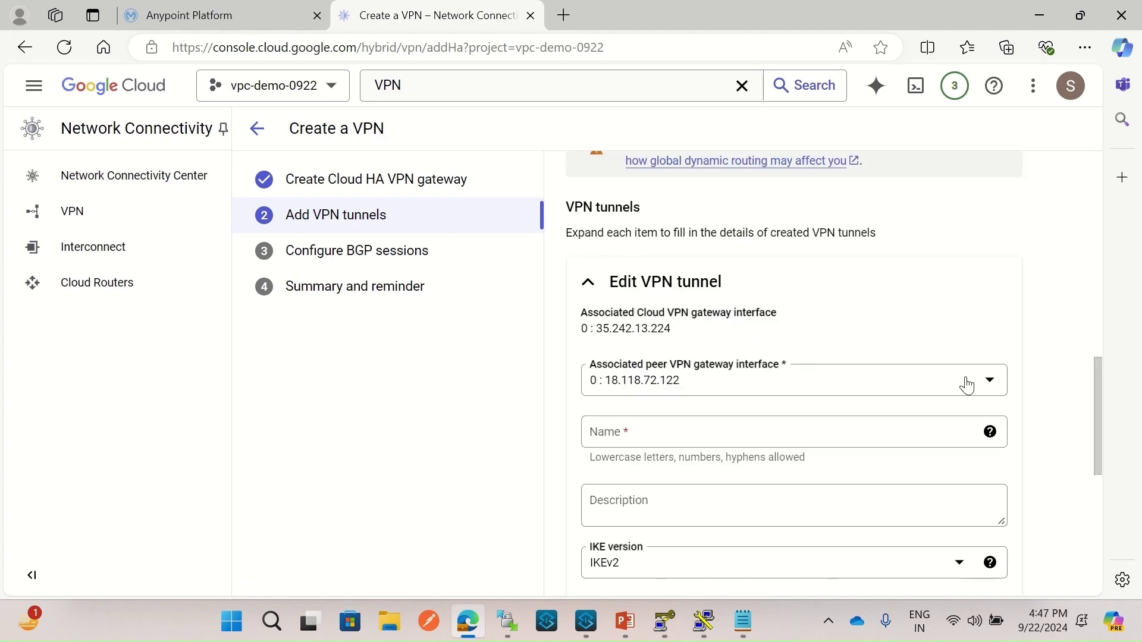
{"action": "scroll", "coordinate": [1053, 425], "scroll_direction": "down", "scroll_amount": 1}
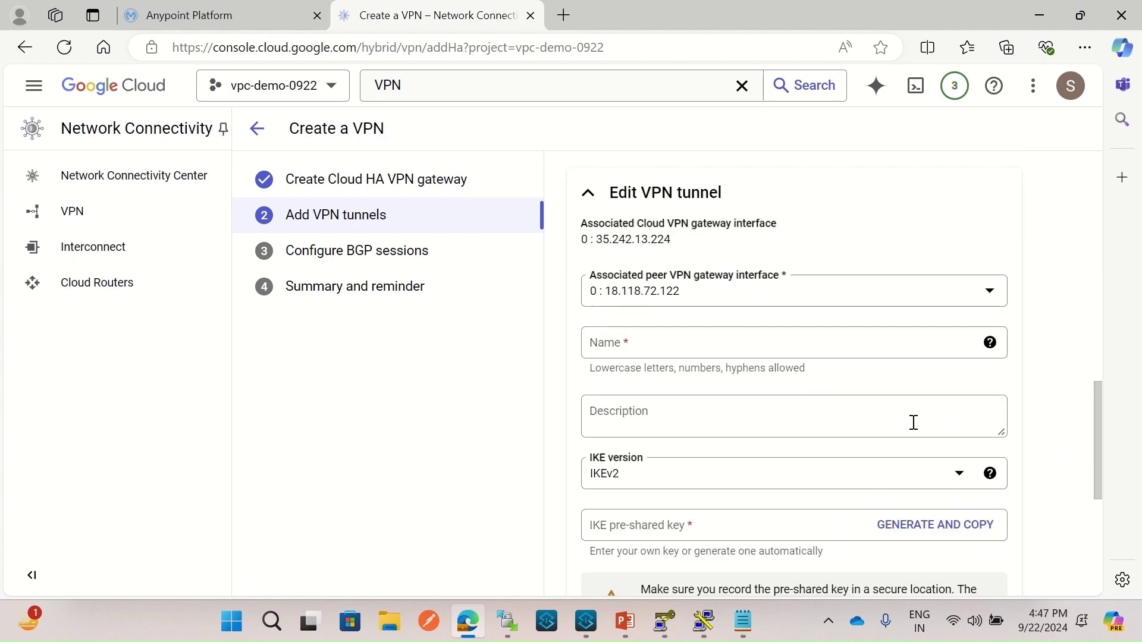
{"action": "left_click", "coordinate": [722, 342]}
{"action": "type", "text": "vpn-tunnel-01"}
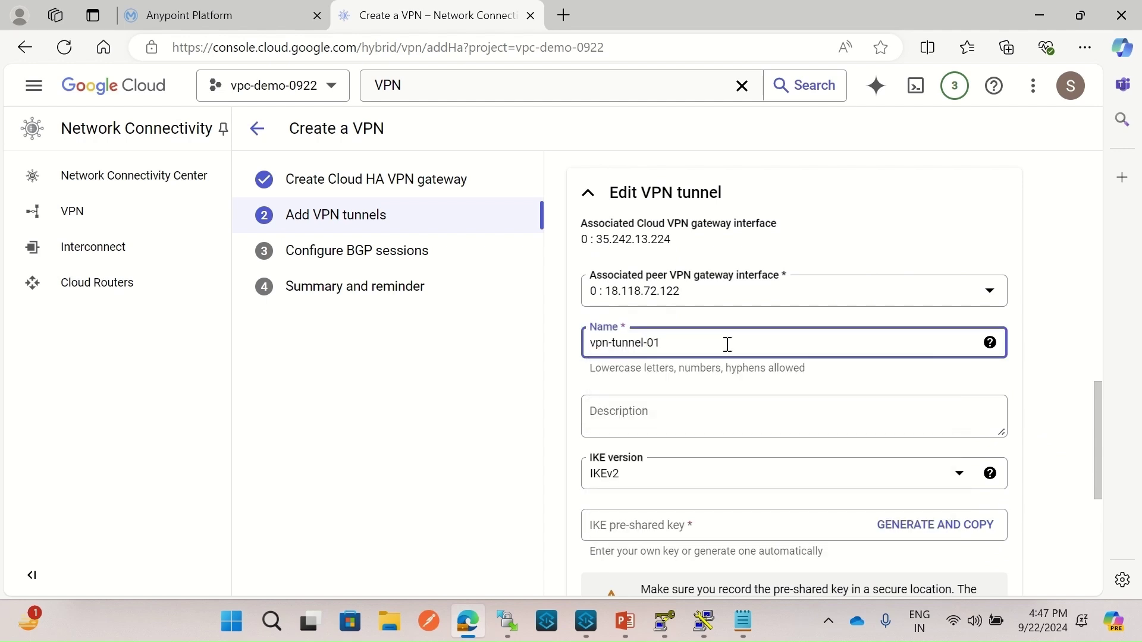
- Copy the pre-shared key of IPSec Tunnel #1 from GenericConnectionGuide (1).txt in Notepad for vpn-tunnel-01
{"action": "scroll", "coordinate": [820, 438], "scroll_direction": "down", "scroll_amount": 3}
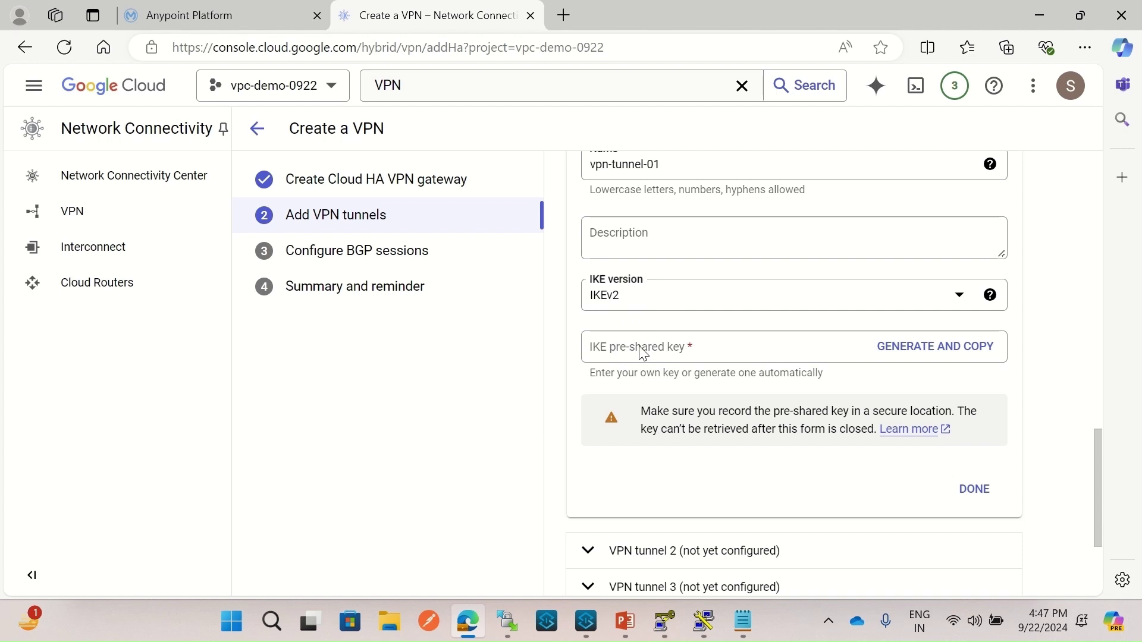
{"action": "left_click", "coordinate": [703, 347]}
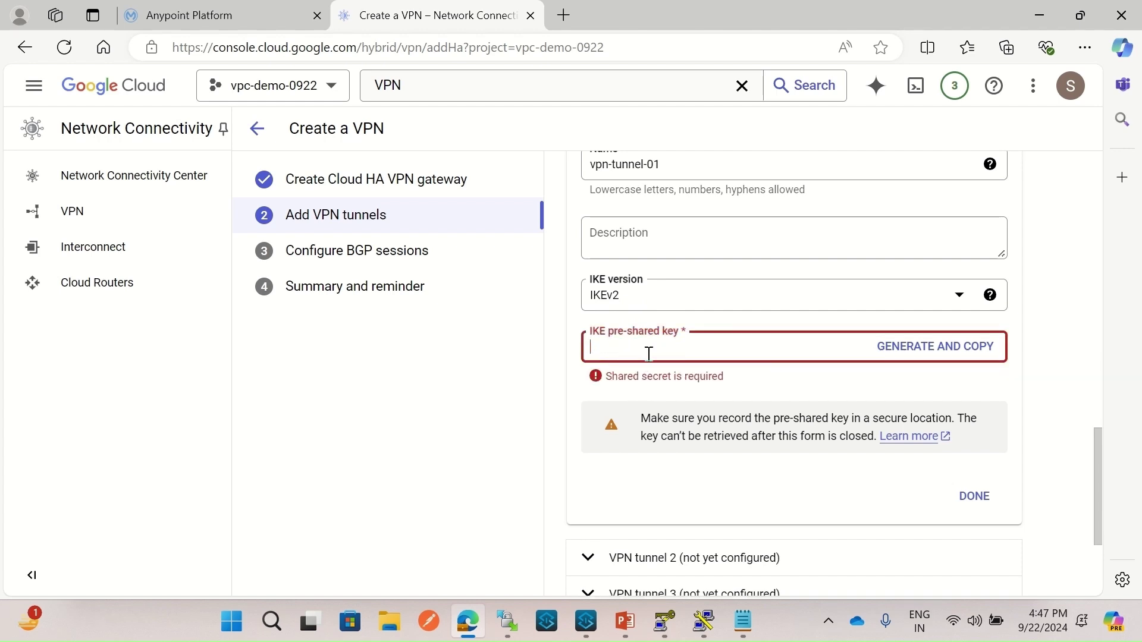
{"action": "left_click", "coordinate": [750, 628]}
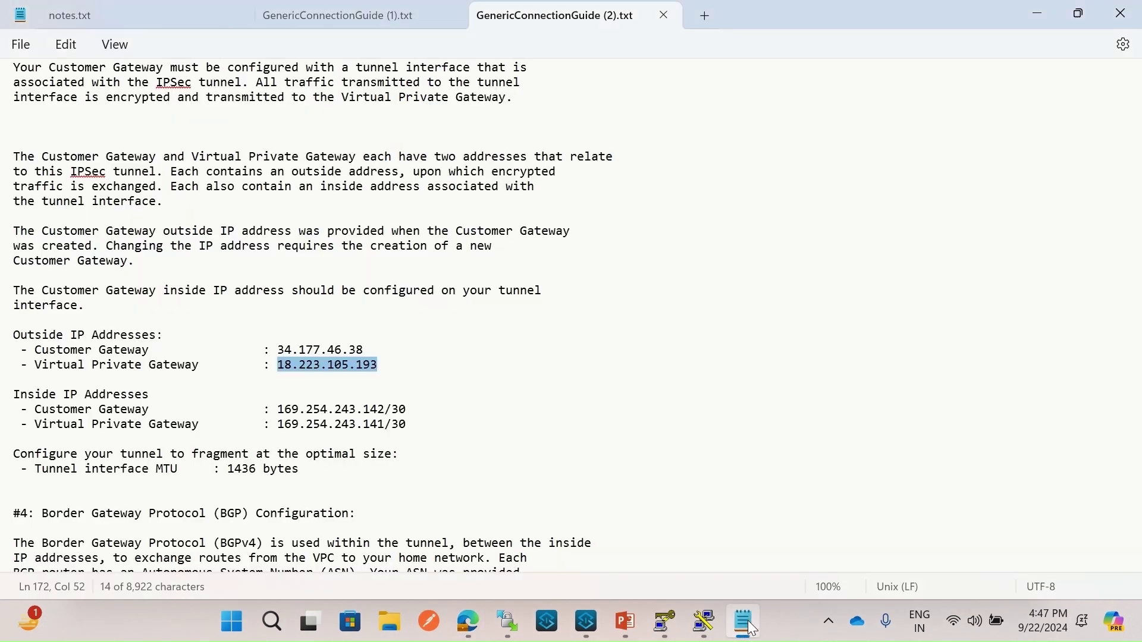
{"action": "left_click", "coordinate": [345, 13]}
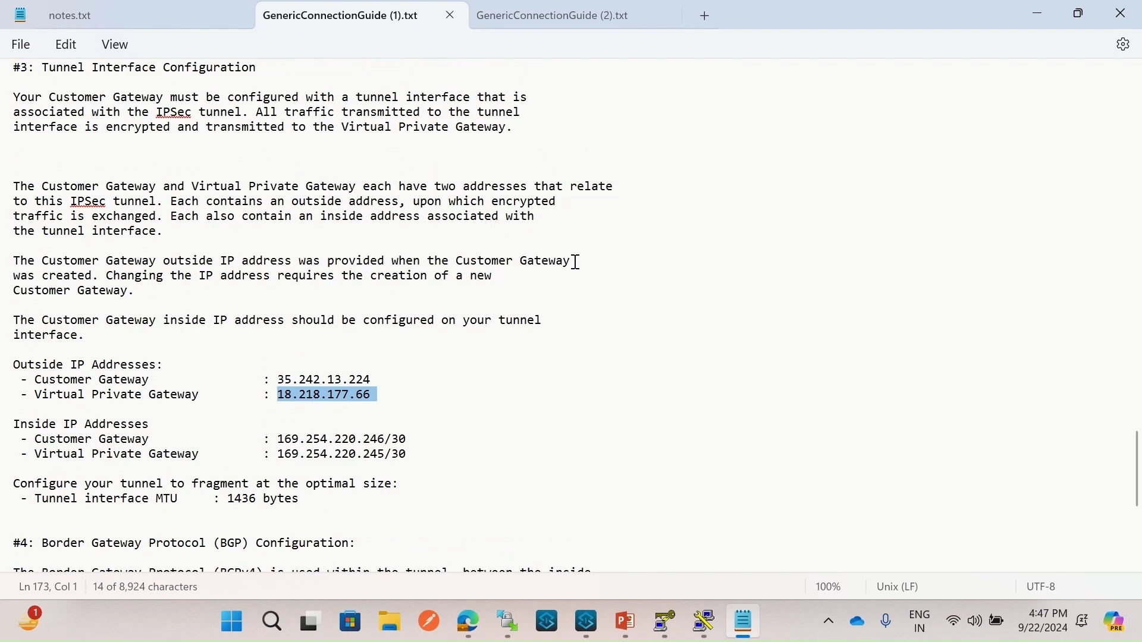
{"action": "scroll", "coordinate": [574, 255], "scroll_direction": "up", "scroll_amount": 20}
{"action": "scroll", "coordinate": [553, 231], "scroll_direction": "up", "scroll_amount": 15}
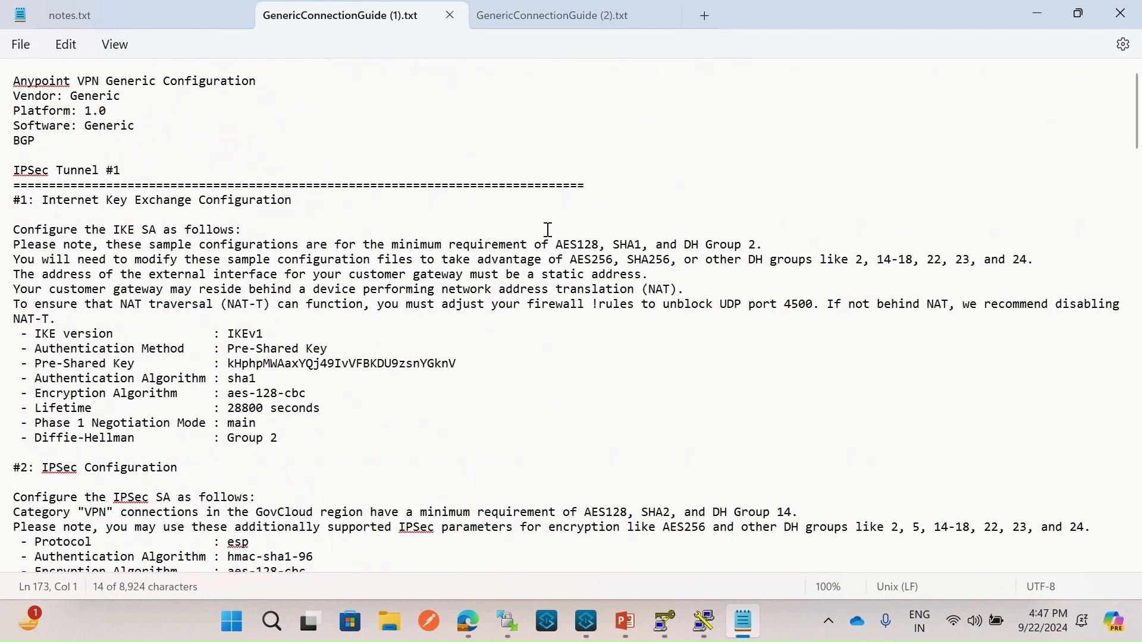
{"action": "scroll", "coordinate": [355, 252], "scroll_direction": "down", "scroll_amount": 6}
{"action": "scroll", "coordinate": [355, 253], "scroll_direction": "up", "scroll_amount": 5}
{"action": "scroll", "coordinate": [355, 252], "scroll_direction": "up", "scroll_amount": 1}
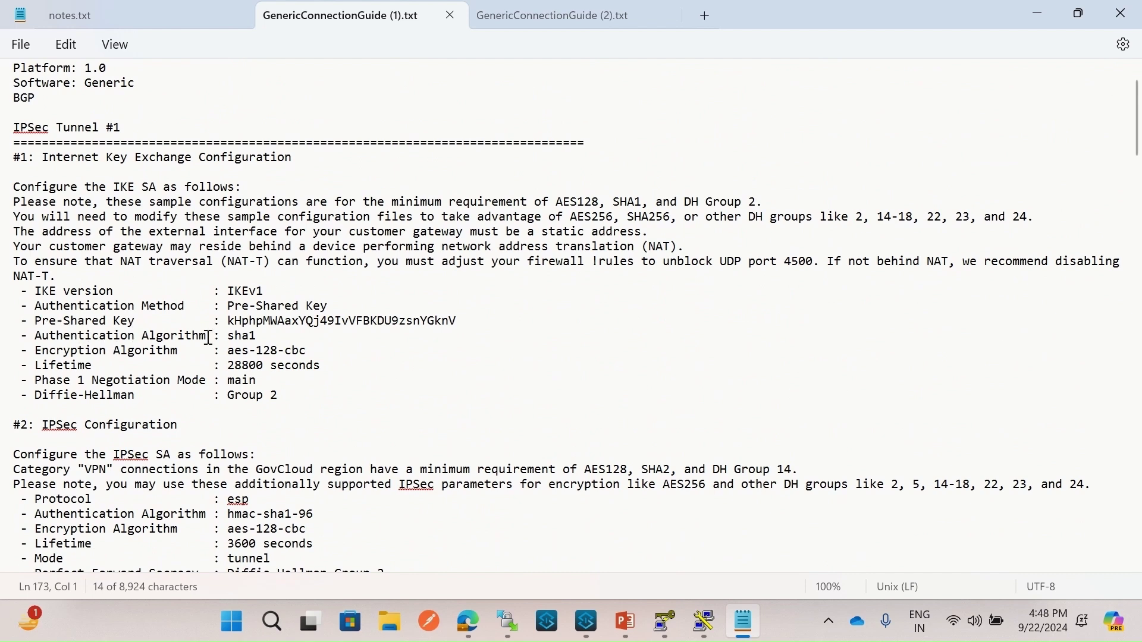
{"action": "left_click_drag", "start_coordinate": [231, 323], "coordinate": [406, 351]}
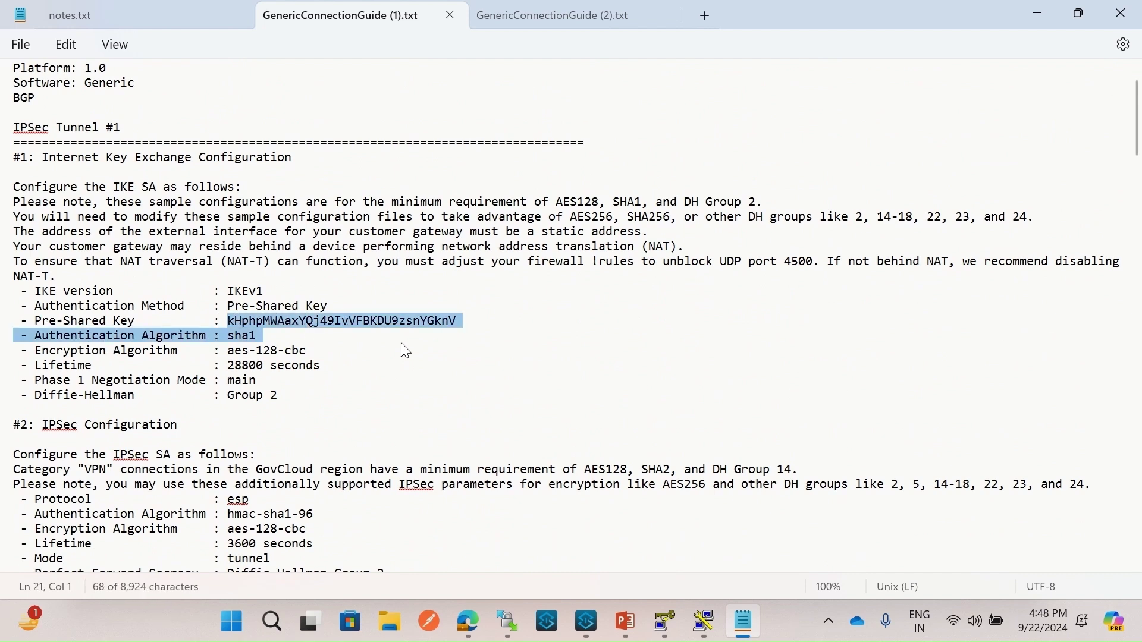
{"action": "left_click_drag", "start_coordinate": [478, 333], "coordinate": [462, 319]}
{"action": "key", "text": "ctrl+c"}
- Return to the browser, paste the copied key as vpn-tunnel-01's IKE pre-shared key and finish editing that tunnel
{"action": "left_click", "coordinate": [468, 621]}
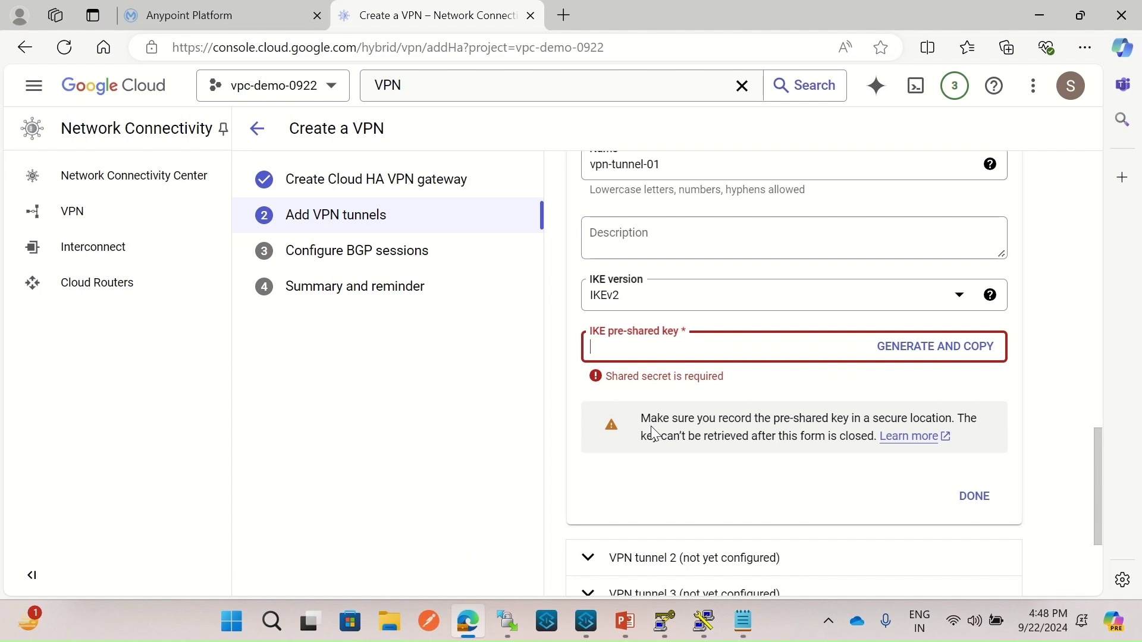
{"action": "key", "text": "ctrl+v"}
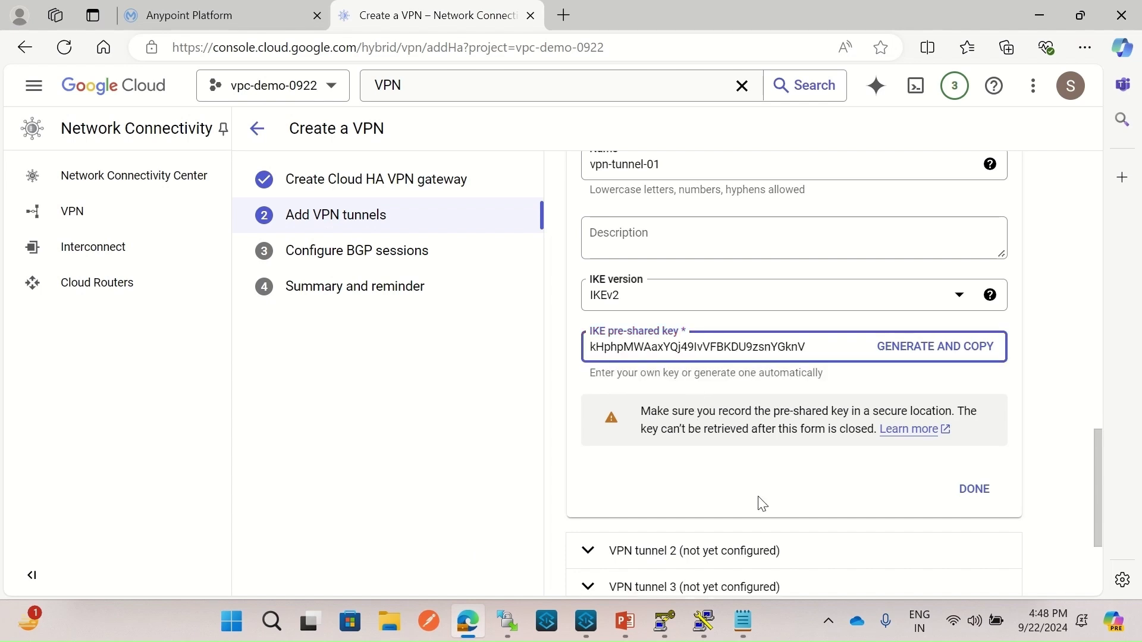
{"action": "left_click", "coordinate": [764, 501]}
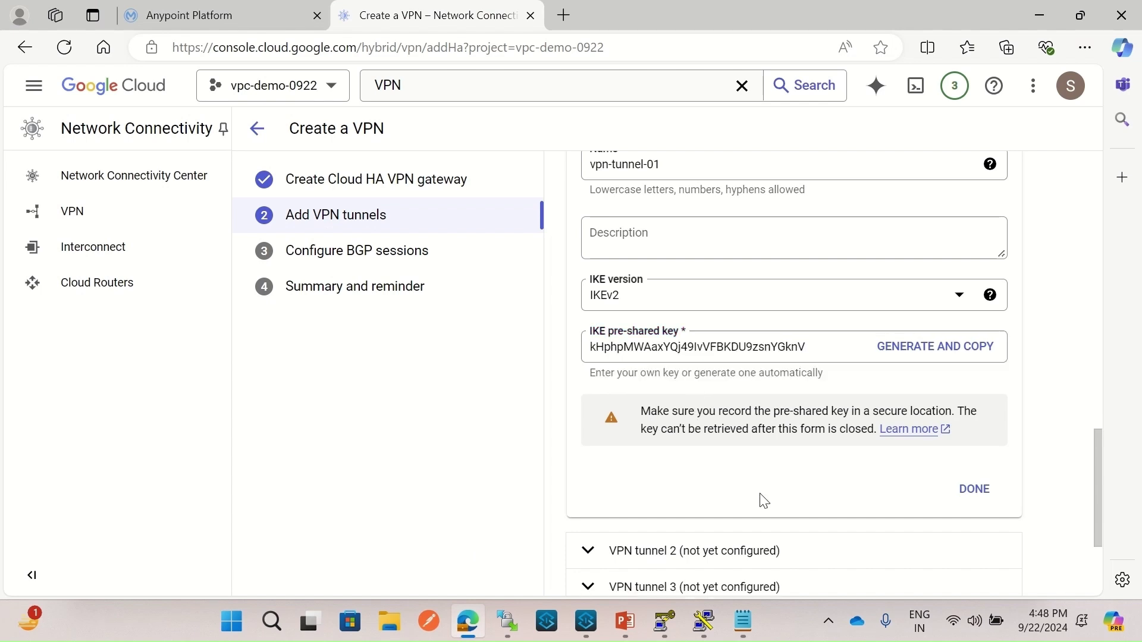
{"action": "left_click", "coordinate": [982, 489]}
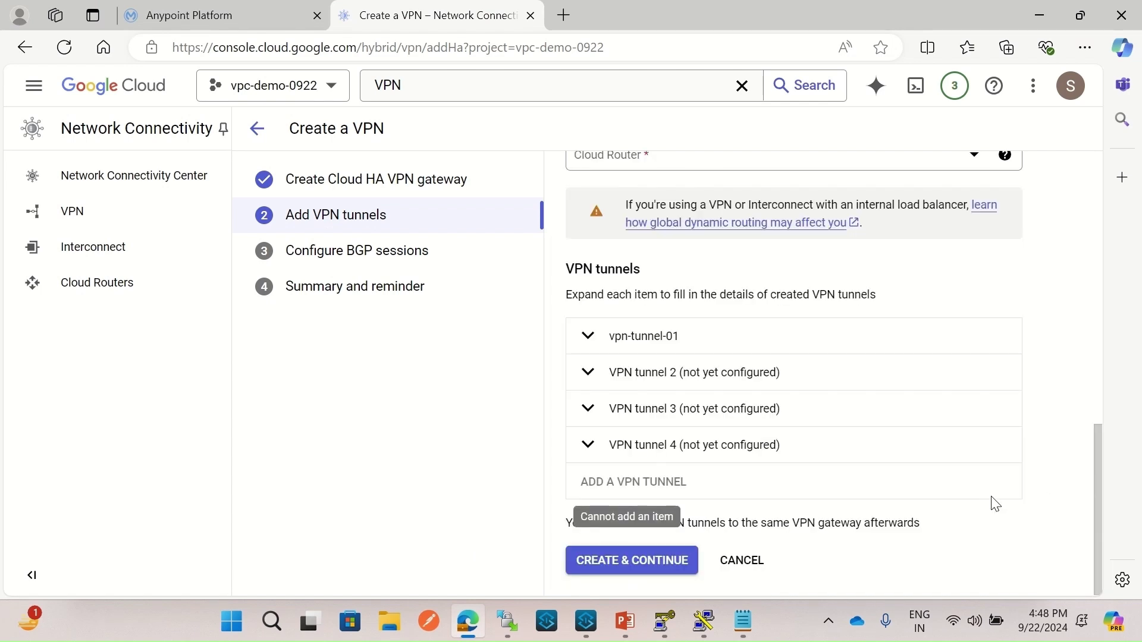
- Open the second VPN tunnel's settings and name it vpn-tunnel-02
{"action": "left_click", "coordinate": [687, 373]}
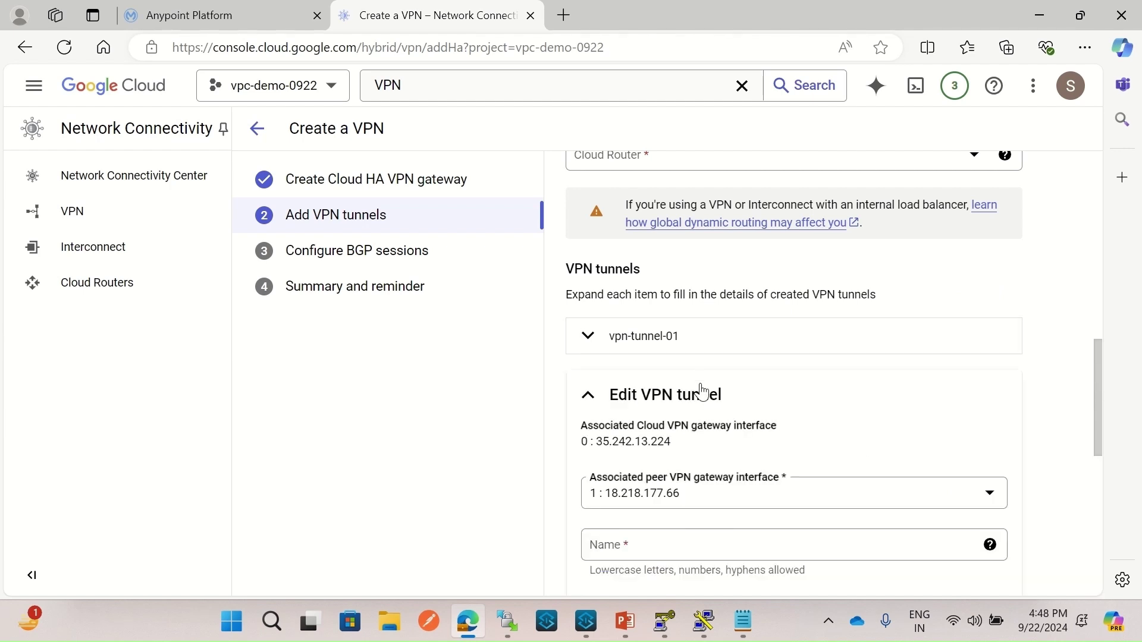
{"action": "scroll", "coordinate": [641, 396], "scroll_direction": "down", "scroll_amount": 3}
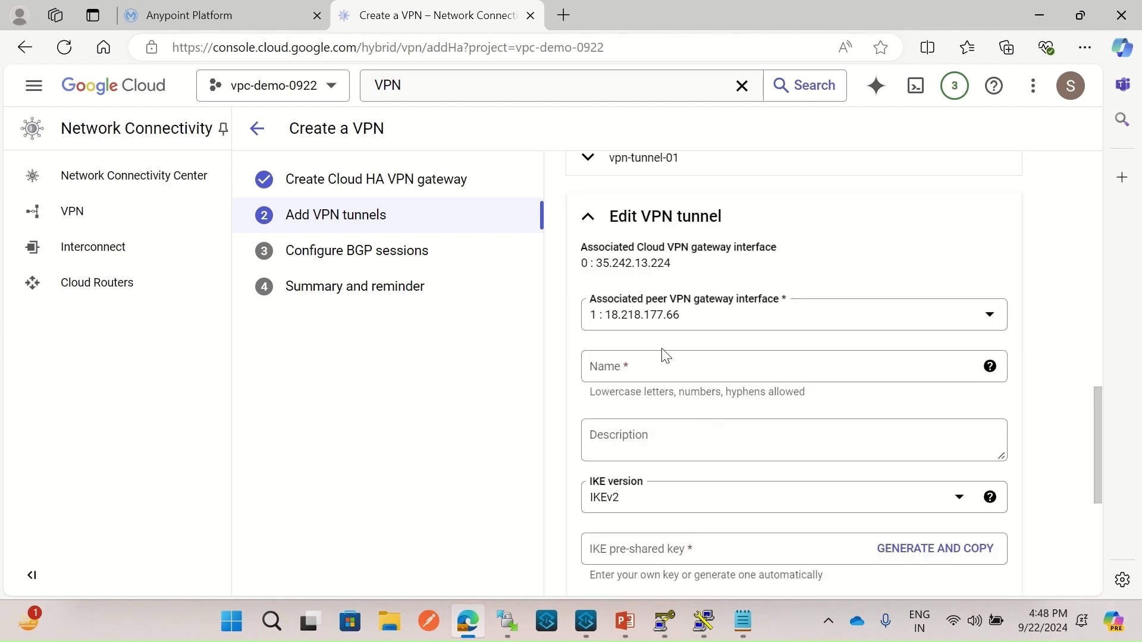
{"action": "left_click", "coordinate": [654, 369]}
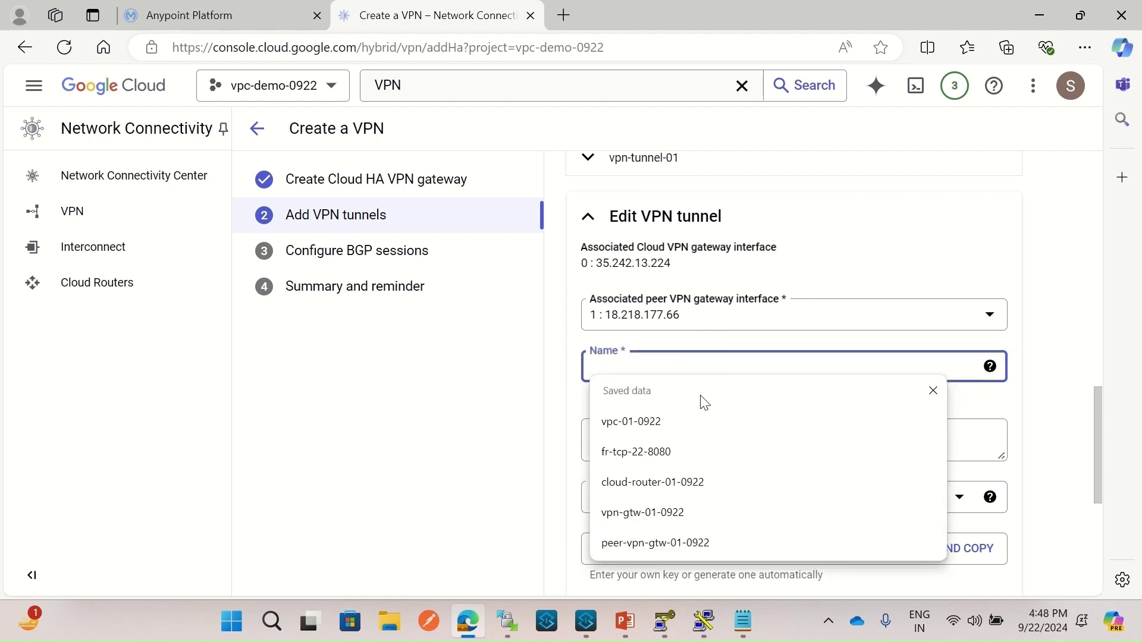
{"action": "type", "text": "vpn-tunnel-02"}
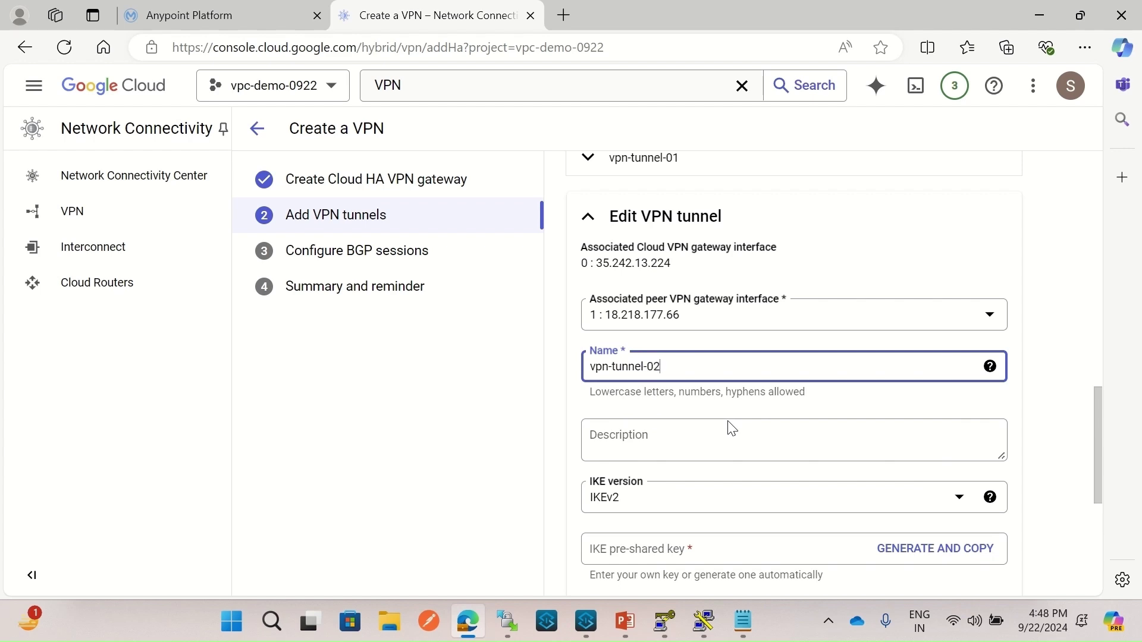
- Set vpn-tunnel-02's IKE pre-shared key to the one copied from IPSec Tunnel #2 in GenericConnectionGuide (1).txt in Notepad, and finish the tunnel
{"action": "scroll", "coordinate": [654, 369], "scroll_direction": "down", "scroll_amount": 3}
{"action": "scroll", "coordinate": [637, 357], "scroll_direction": "down", "scroll_amount": 2}
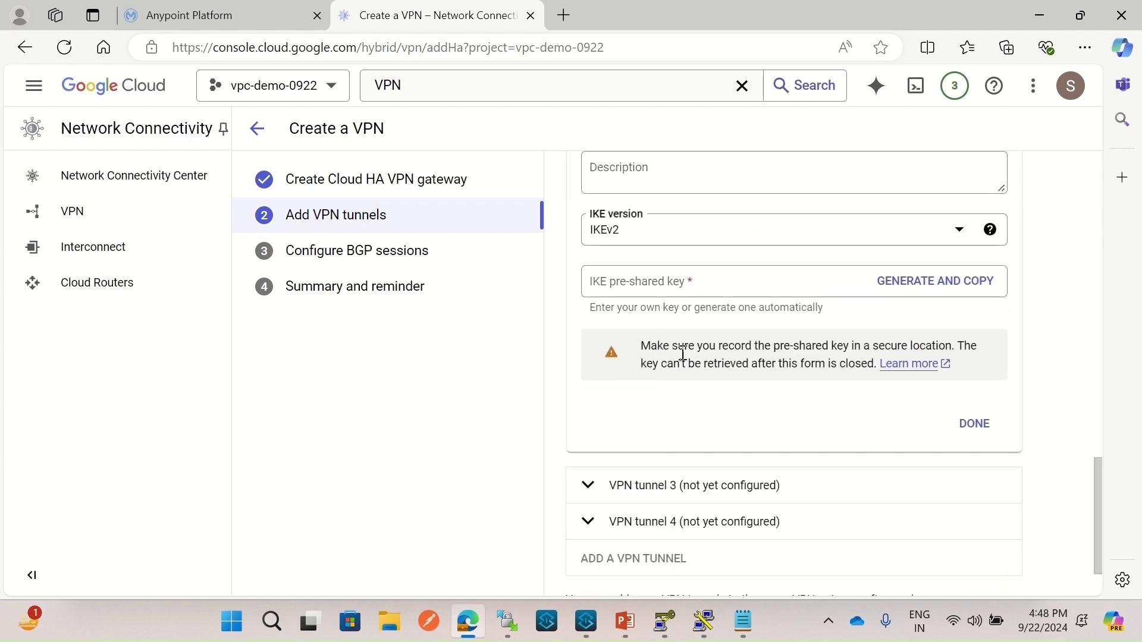
{"action": "left_click", "coordinate": [744, 621]}
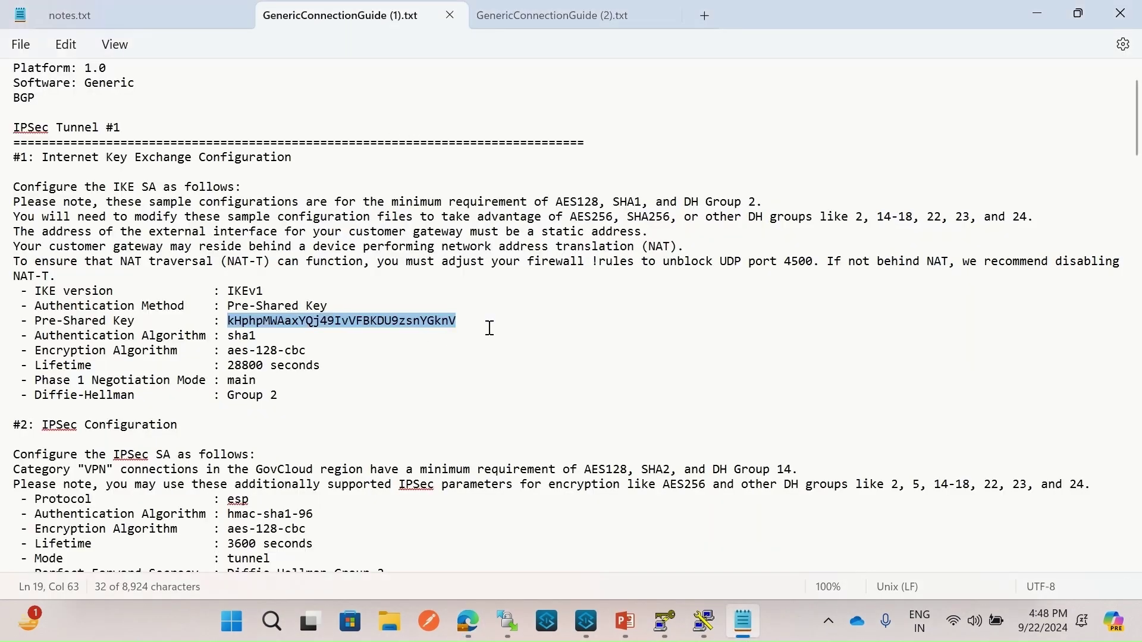
{"action": "scroll", "coordinate": [489, 328], "scroll_direction": "down", "scroll_amount": 20}
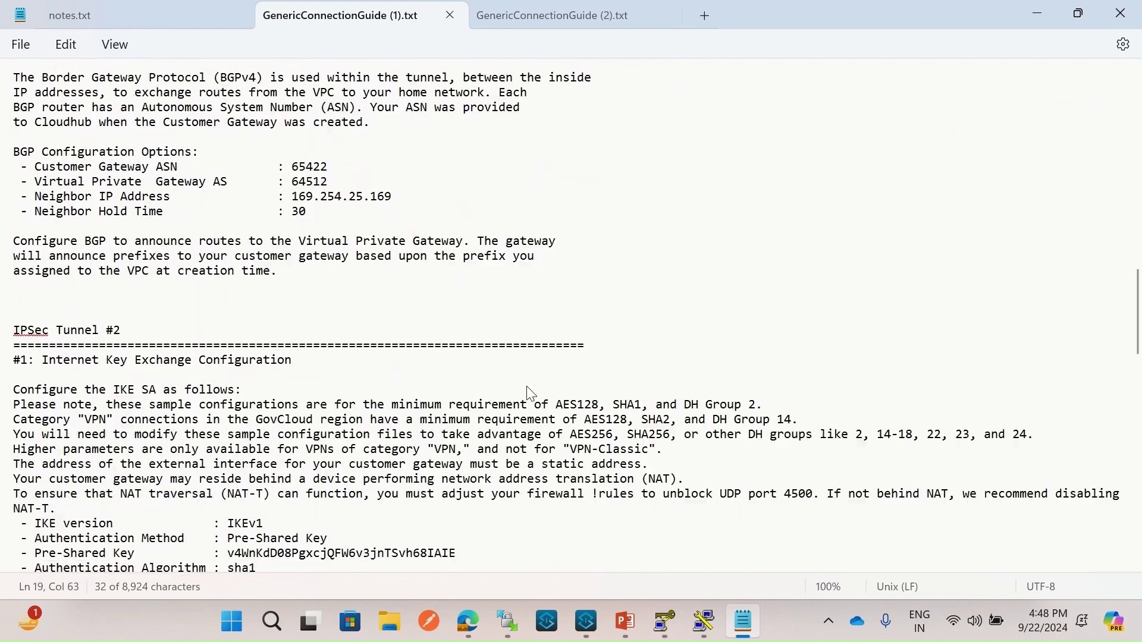
{"action": "scroll", "coordinate": [531, 394], "scroll_direction": "down", "scroll_amount": 3}
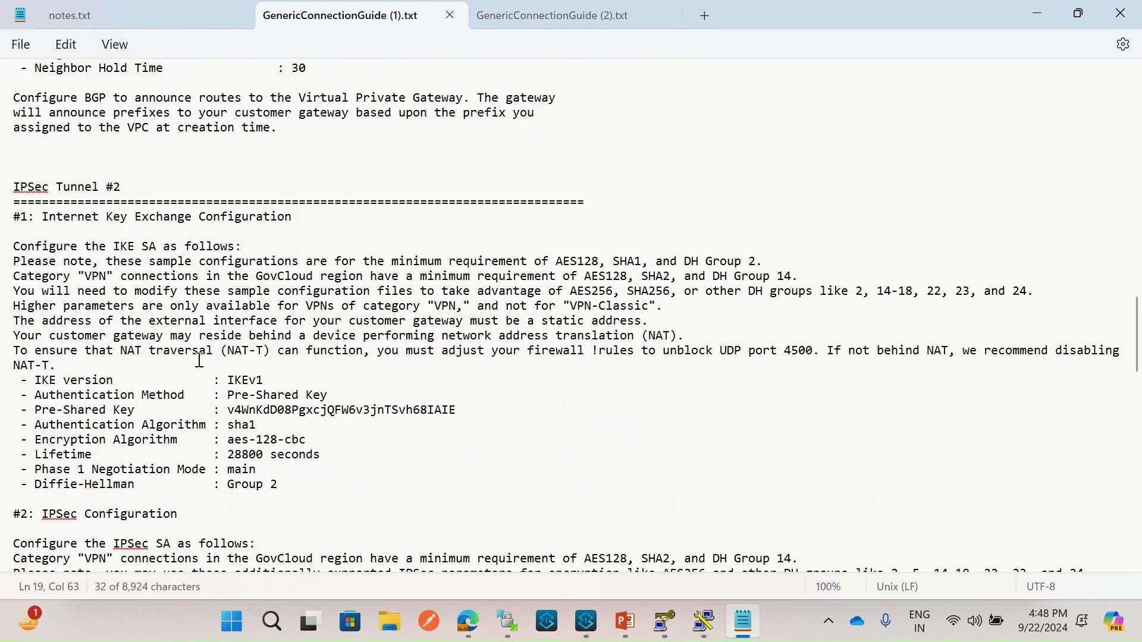
{"action": "left_click_drag", "start_coordinate": [227, 410], "coordinate": [466, 418]}
{"action": "key", "text": "ctrl+c"}
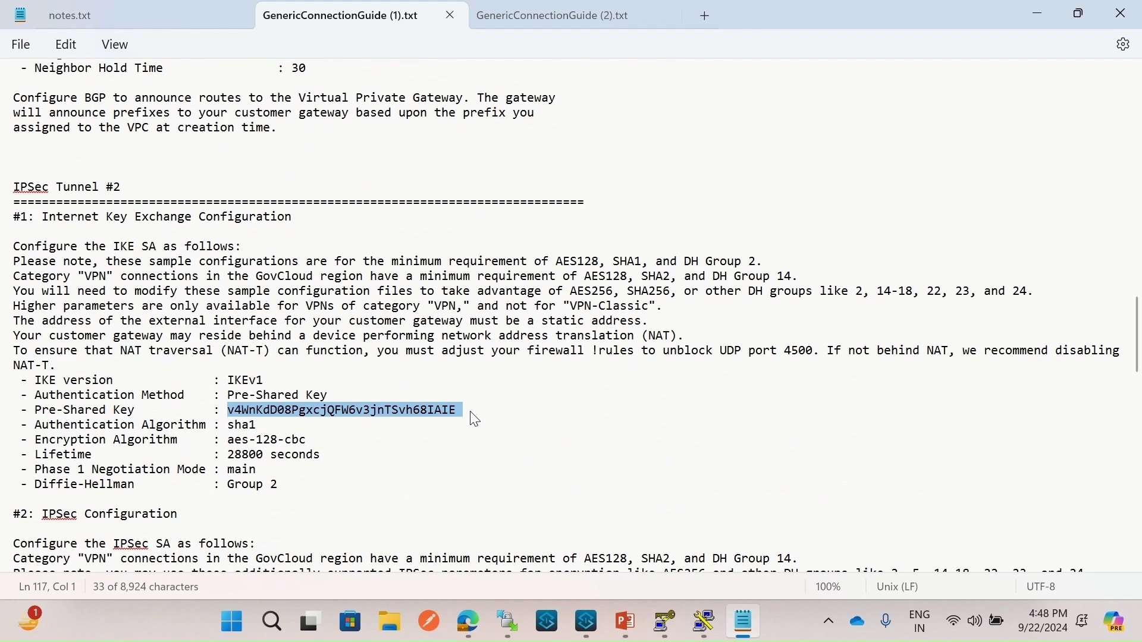
{"action": "left_click", "coordinate": [477, 623]}
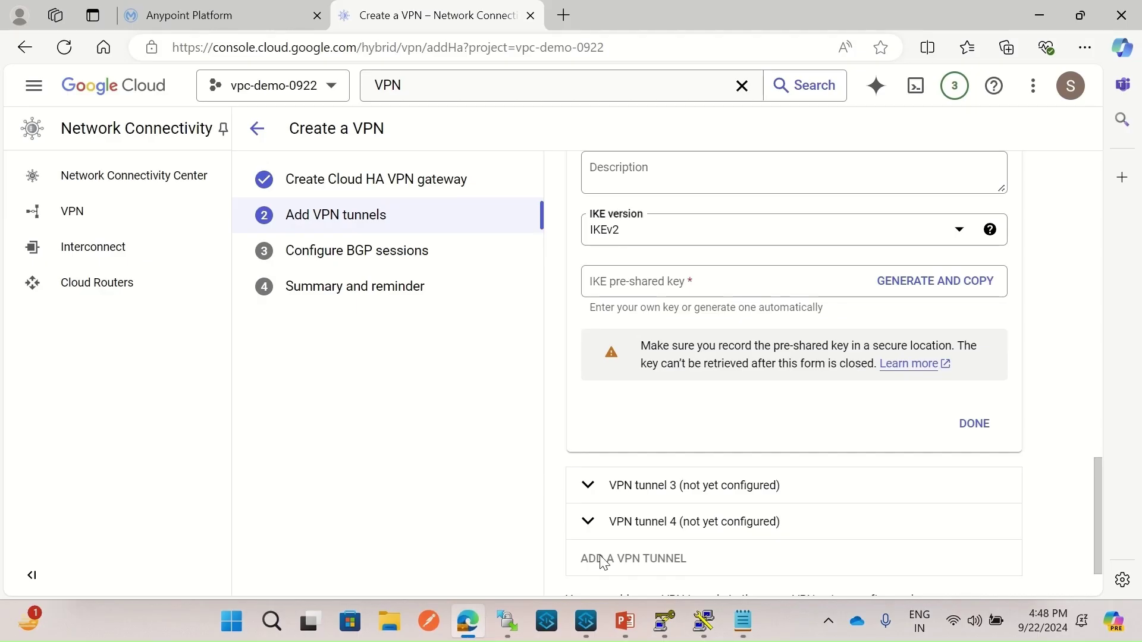
{"action": "left_click", "coordinate": [724, 281]}
{"action": "key", "text": "ctrl+v"}
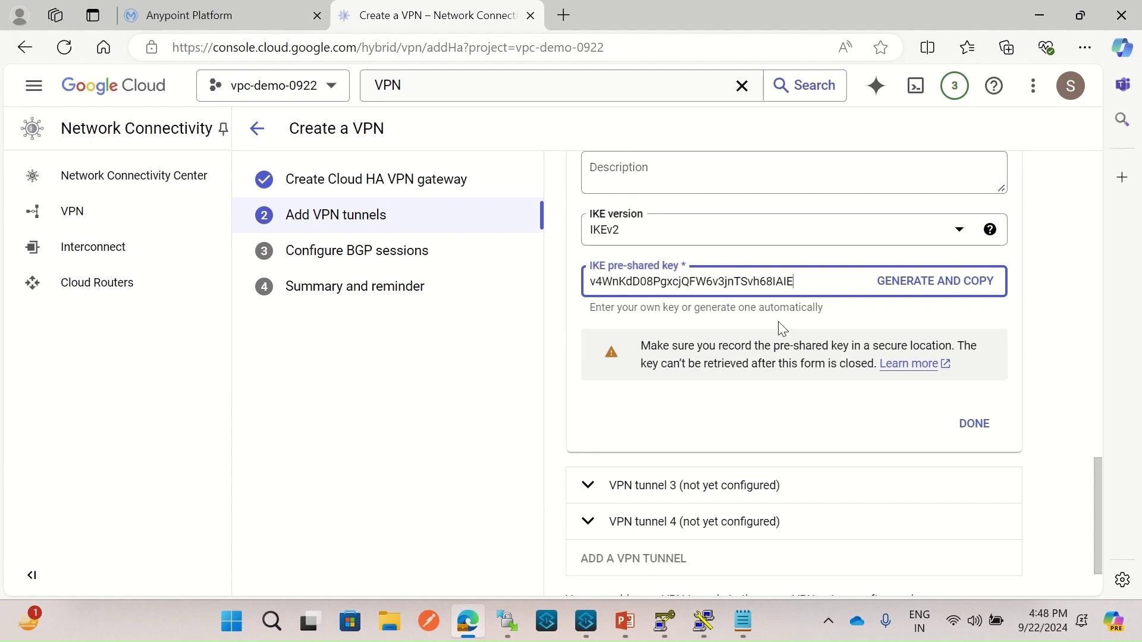
{"action": "left_click", "coordinate": [974, 423]}
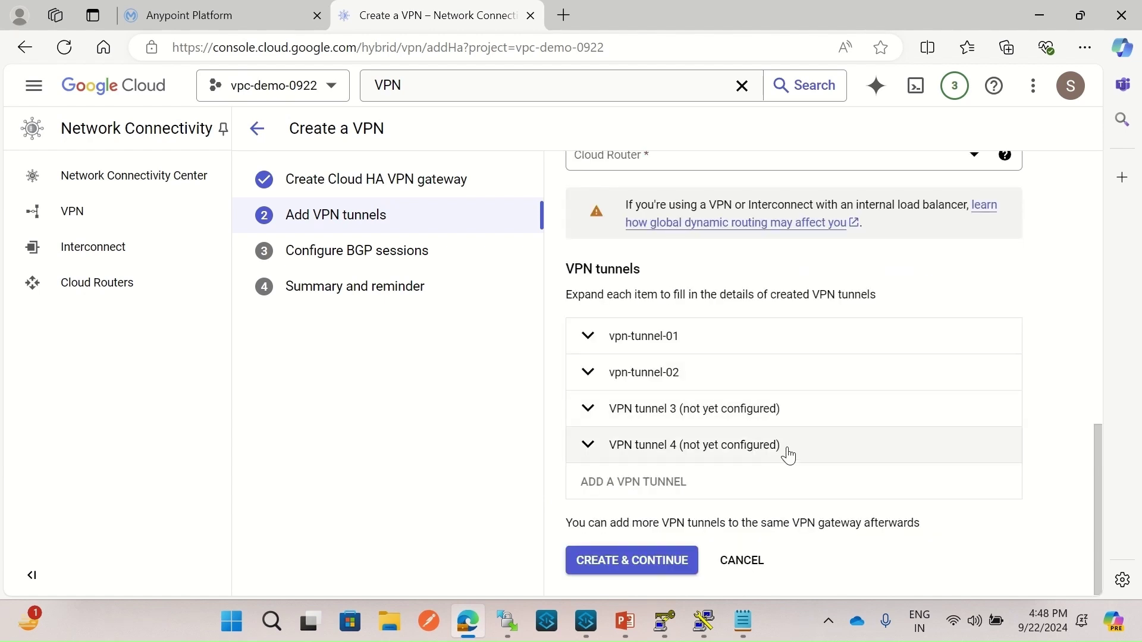
- Open the third VPN tunnel's settings and name it vpn-tunnel-03
{"action": "left_click", "coordinate": [750, 409]}
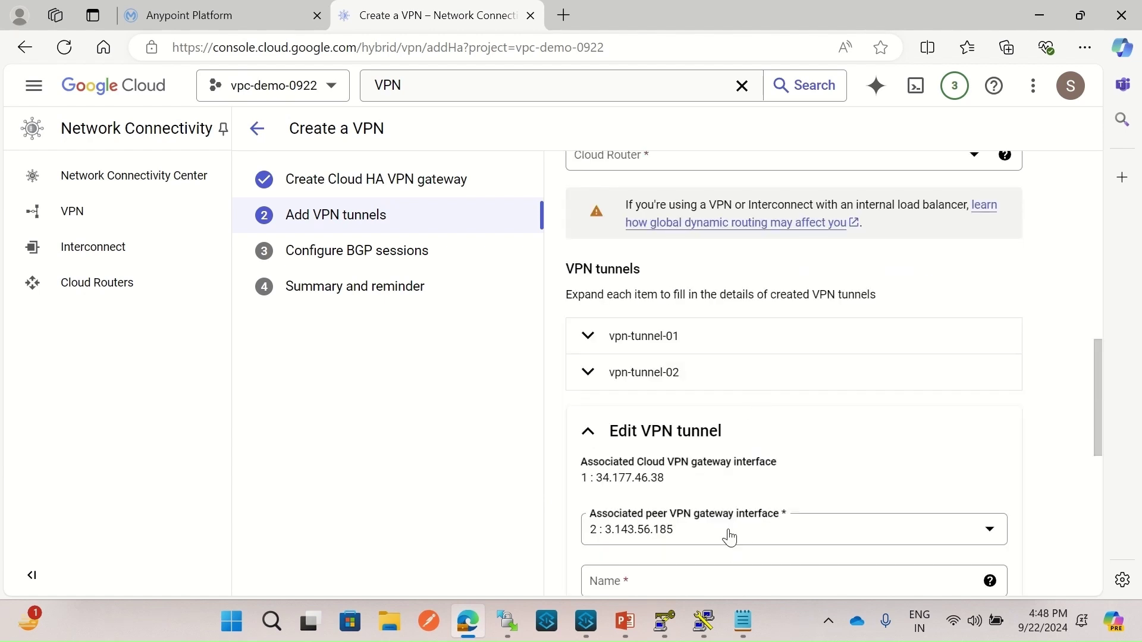
{"action": "scroll", "coordinate": [665, 425], "scroll_direction": "down", "scroll_amount": 3}
{"action": "left_click", "coordinate": [667, 409]}
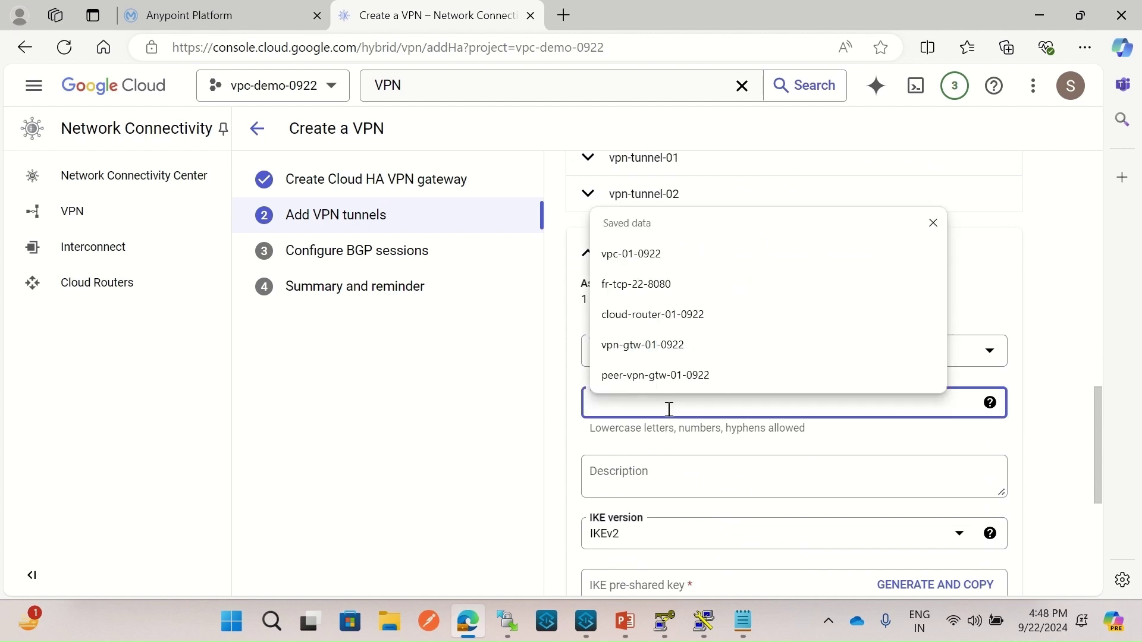
{"action": "type", "text": "vpn-"}
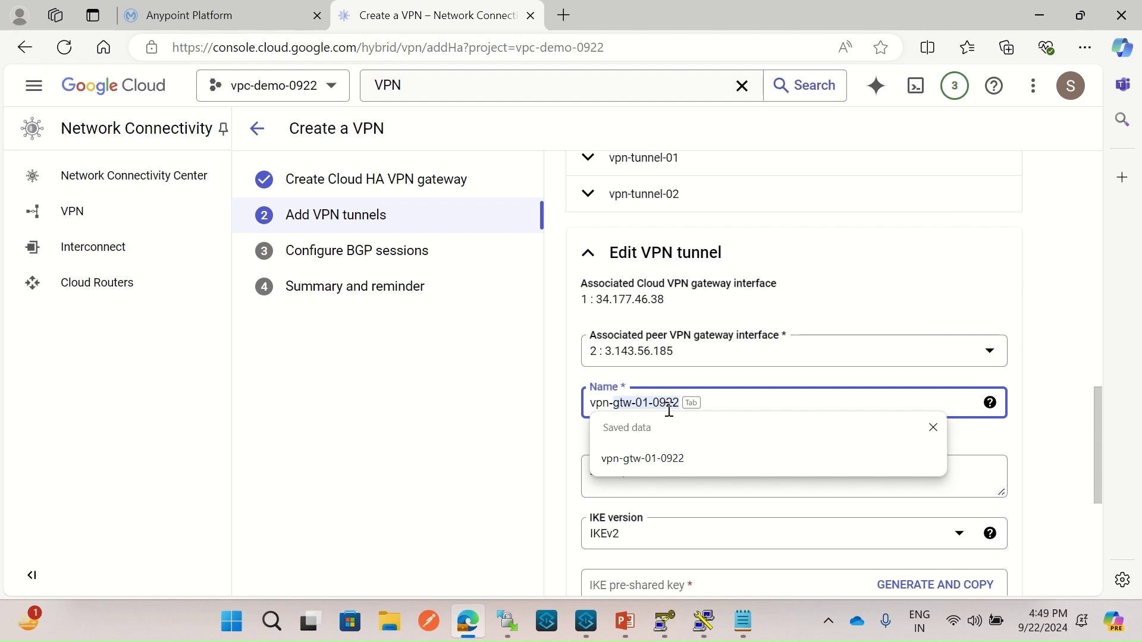
{"action": "type", "text": "tunnel-03"}
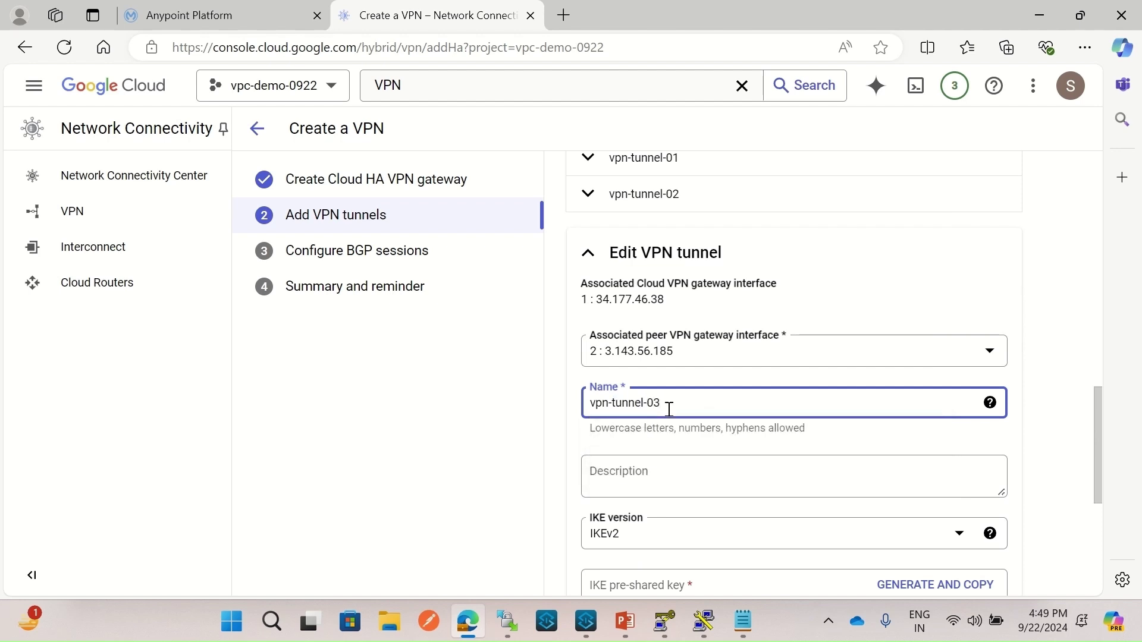
{"action": "left_click", "coordinate": [1054, 494]}
- Switch to Notepad and copy the pre-shared key of IPSec Tunnel #1 from GenericConnectionGuide (2).txt
{"action": "scroll", "coordinate": [1054, 494], "scroll_direction": "down", "scroll_amount": 5}
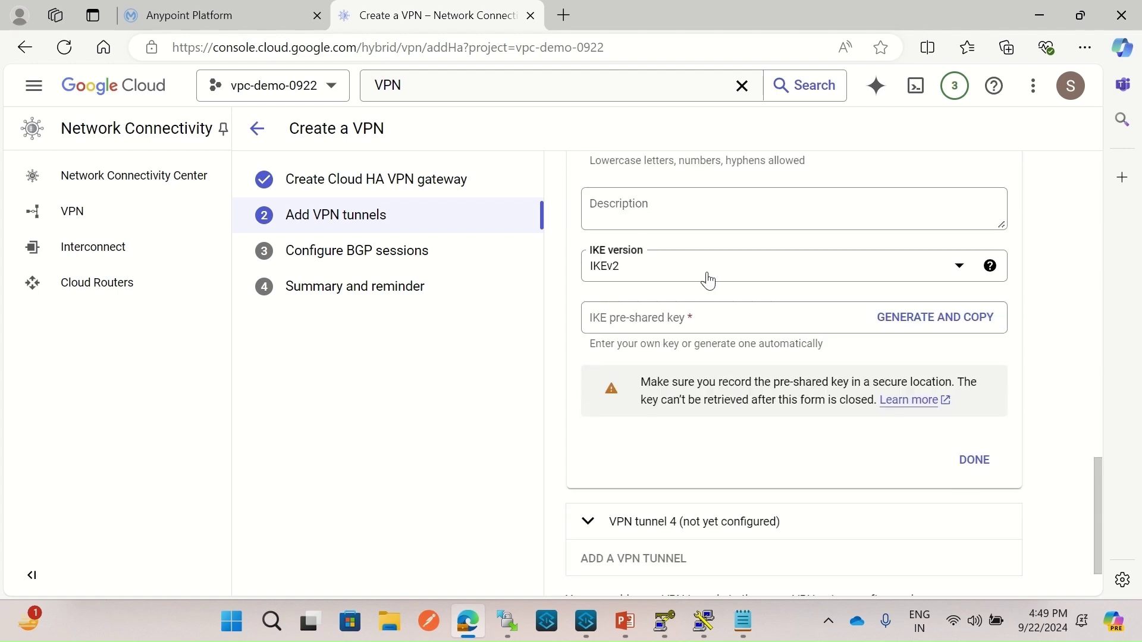
{"action": "left_click", "coordinate": [724, 318]}
{"action": "left_click", "coordinate": [747, 622]}
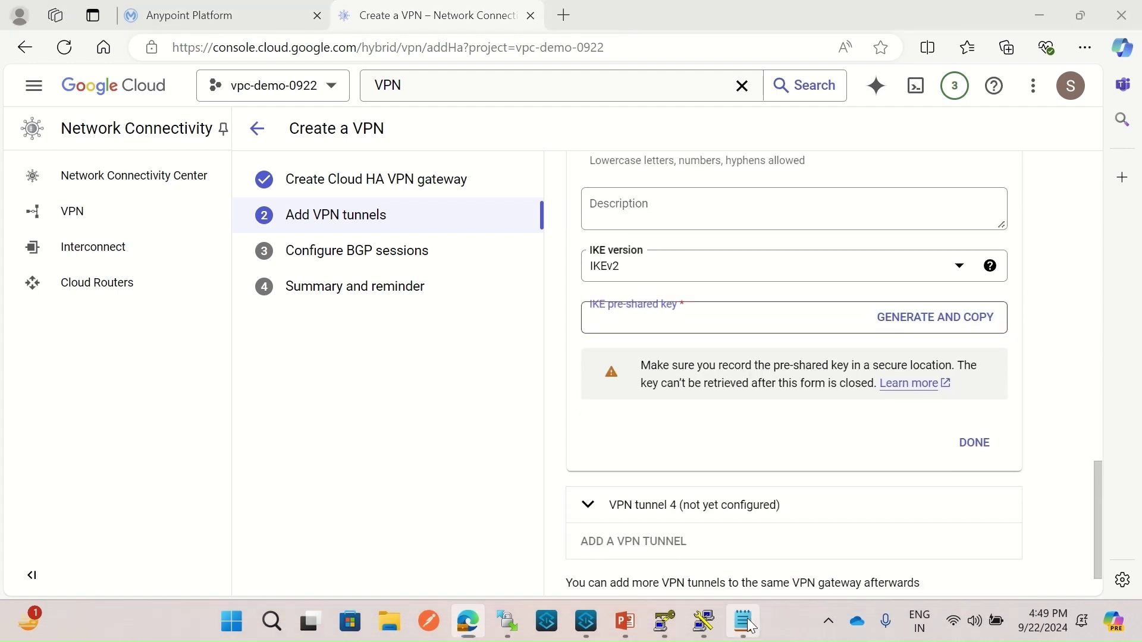
{"action": "left_click", "coordinate": [576, 13]}
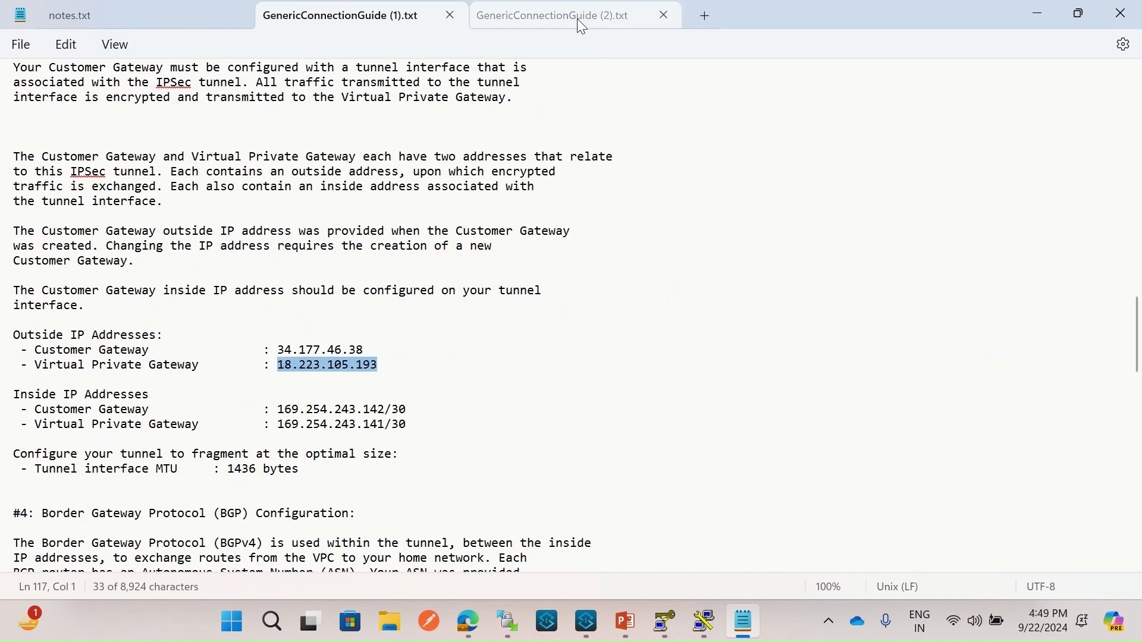
{"action": "scroll", "coordinate": [442, 205], "scroll_direction": "up", "scroll_amount": 8}
{"action": "scroll", "coordinate": [442, 205], "scroll_direction": "down", "scroll_amount": 12}
{"action": "scroll", "coordinate": [436, 204], "scroll_direction": "up", "scroll_amount": 20}
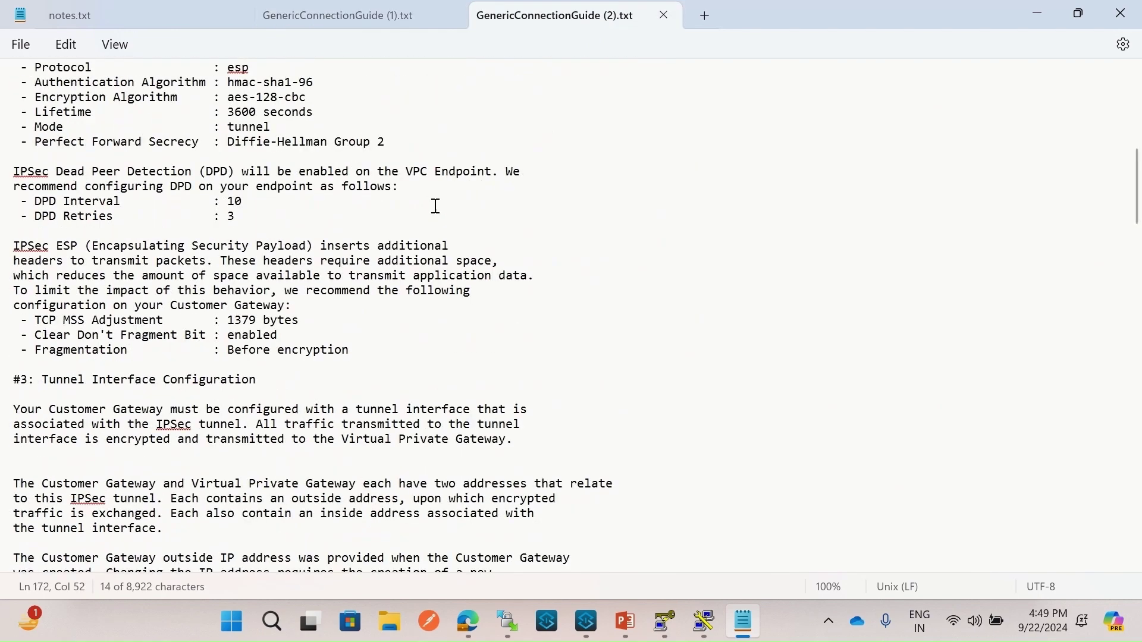
{"action": "scroll", "coordinate": [438, 219], "scroll_direction": "down", "scroll_amount": 5}
{"action": "scroll", "coordinate": [267, 255], "scroll_direction": "up", "scroll_amount": 3}
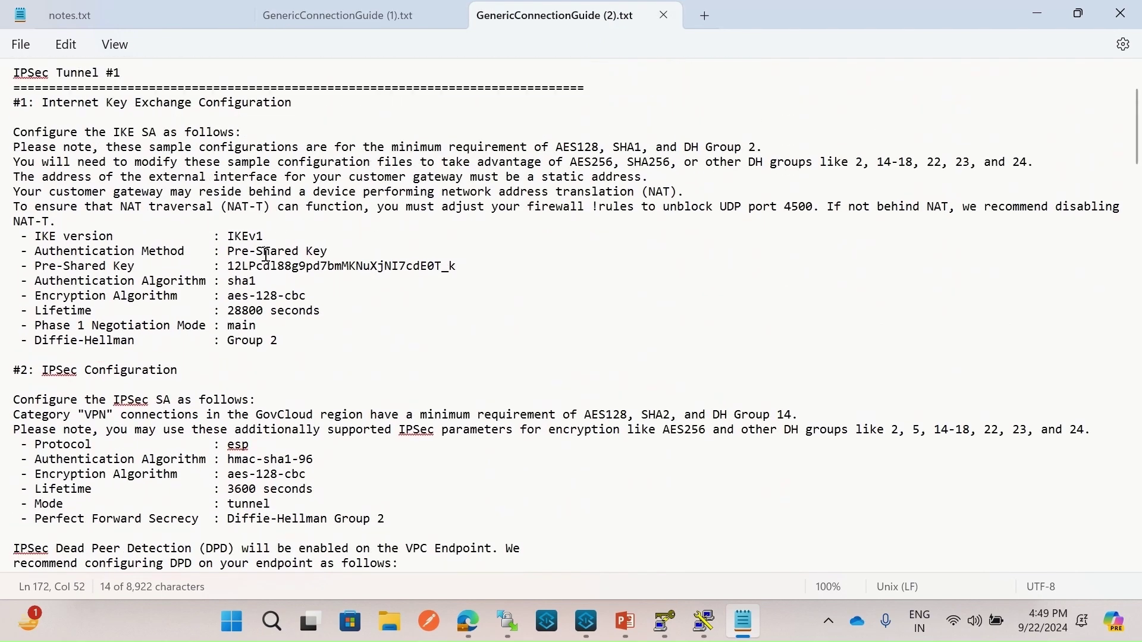
{"action": "left_click_drag", "start_coordinate": [228, 268], "coordinate": [456, 267]}
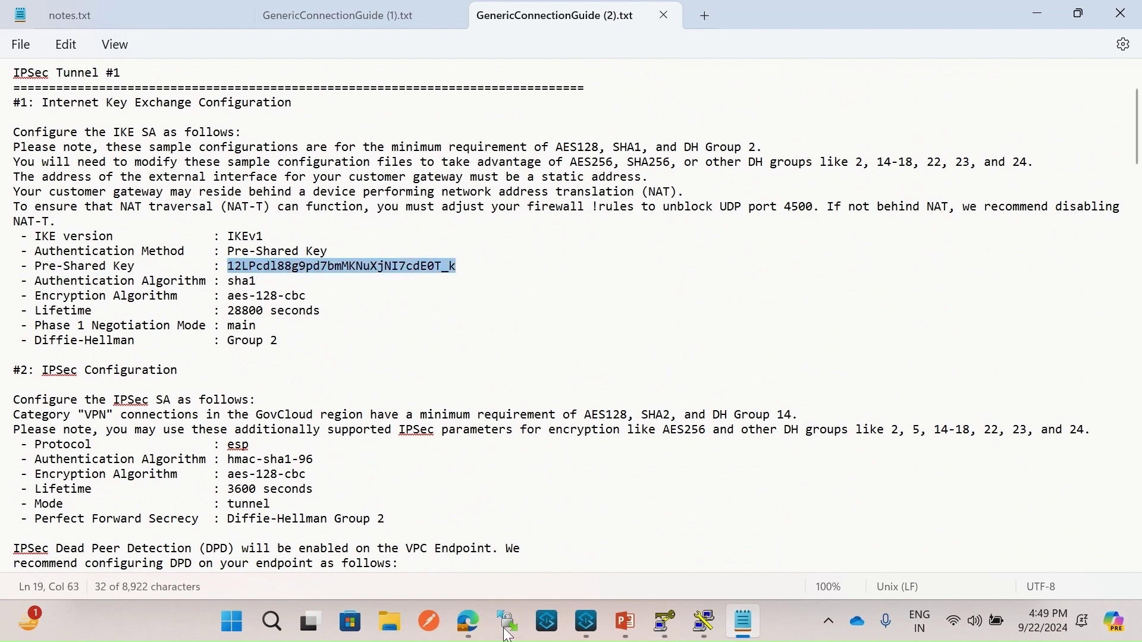
- Return to the browser, paste the copied key as vpn-tunnel-03's IKE pre-shared key and finish editing that tunnel
{"action": "left_click", "coordinate": [468, 621]}
{"action": "key", "text": "ctrl+v"}
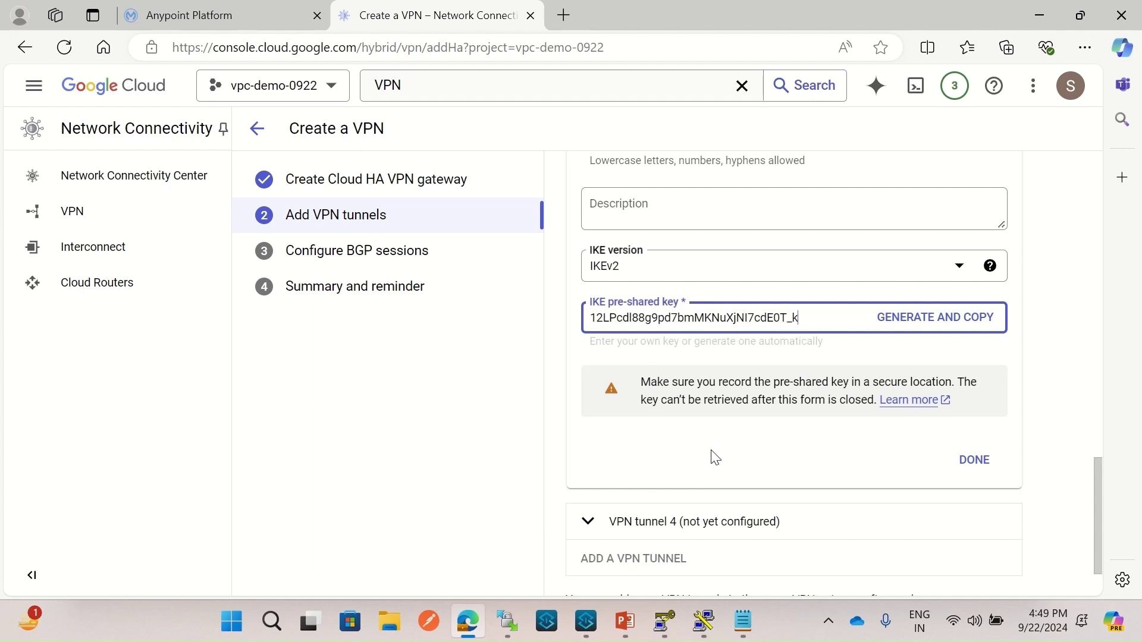
{"action": "left_click", "coordinate": [974, 467]}
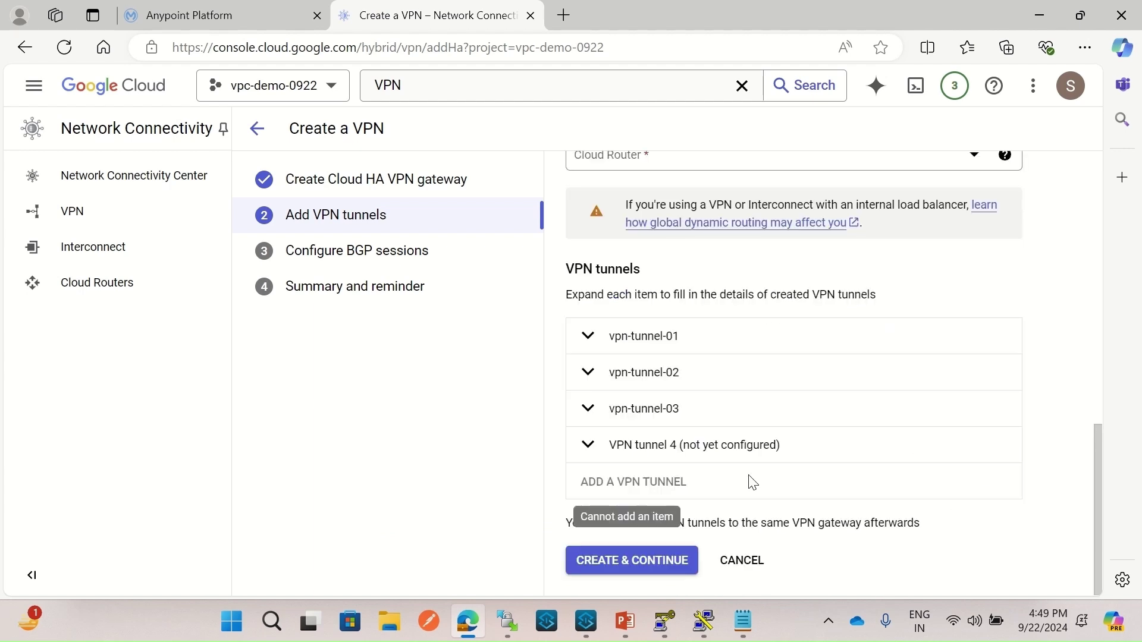
- Open the fourth VPN tunnel's settings and name it vpn-tunnel-04
{"action": "left_click", "coordinate": [715, 459]}
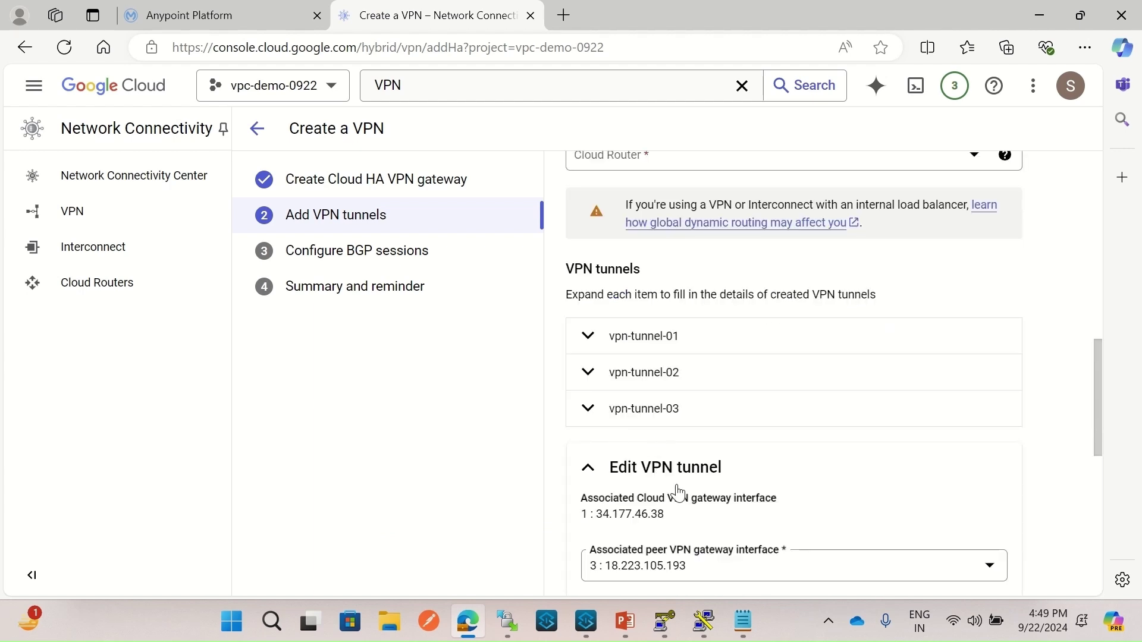
{"action": "scroll", "coordinate": [713, 476], "scroll_direction": "down", "scroll_amount": 3}
{"action": "left_click", "coordinate": [669, 443]}
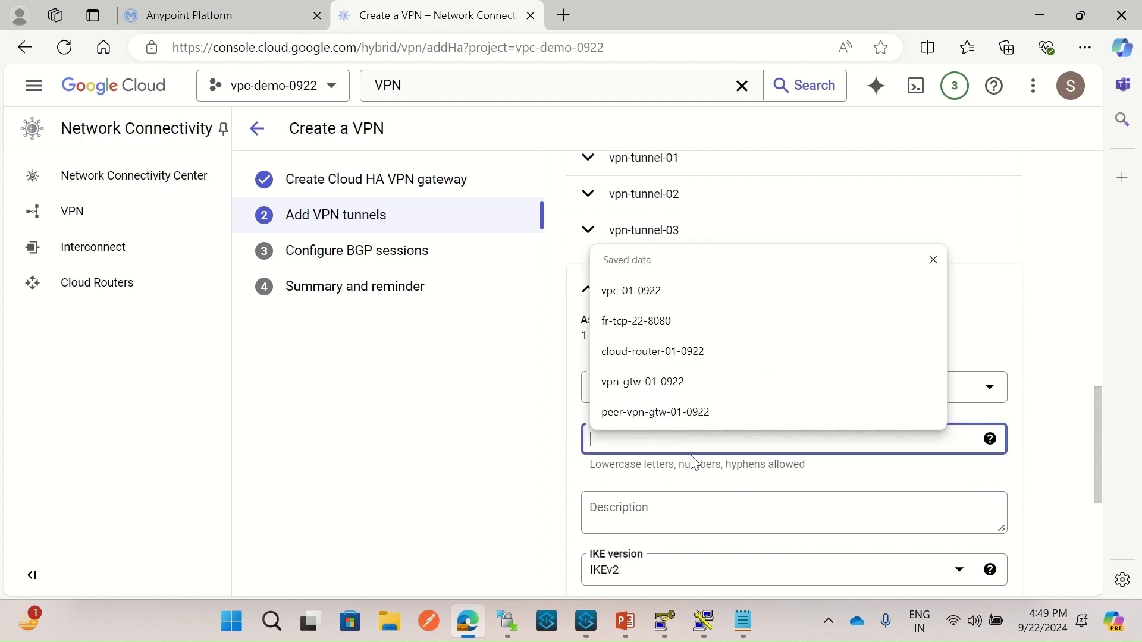
{"action": "type", "text": "vpn"}
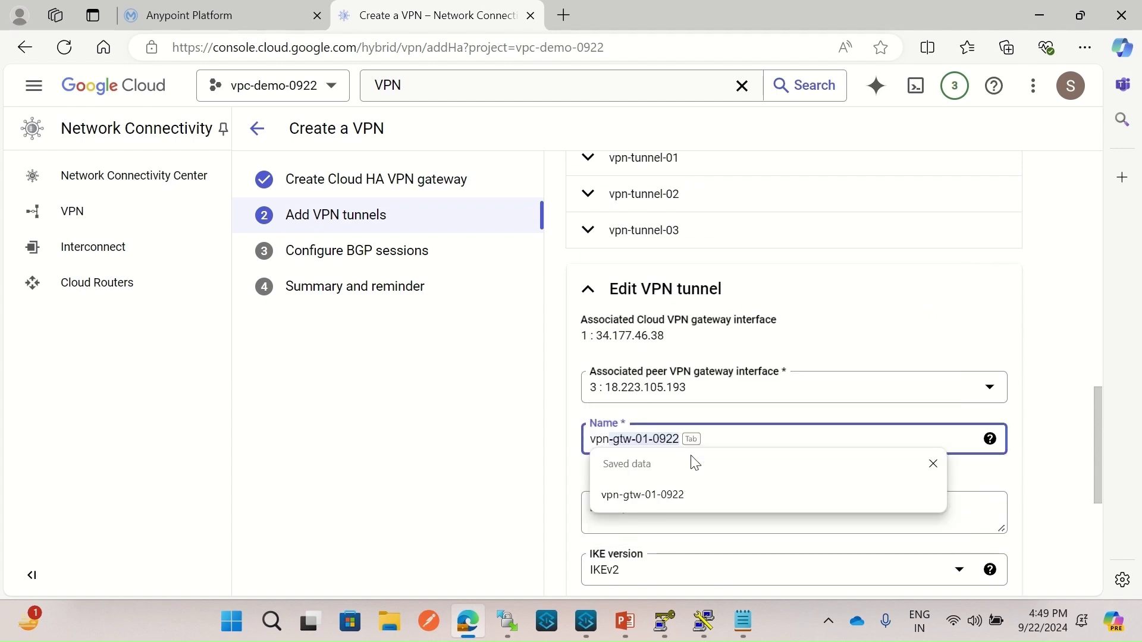
{"action": "type", "text": "-tunnel-04"}
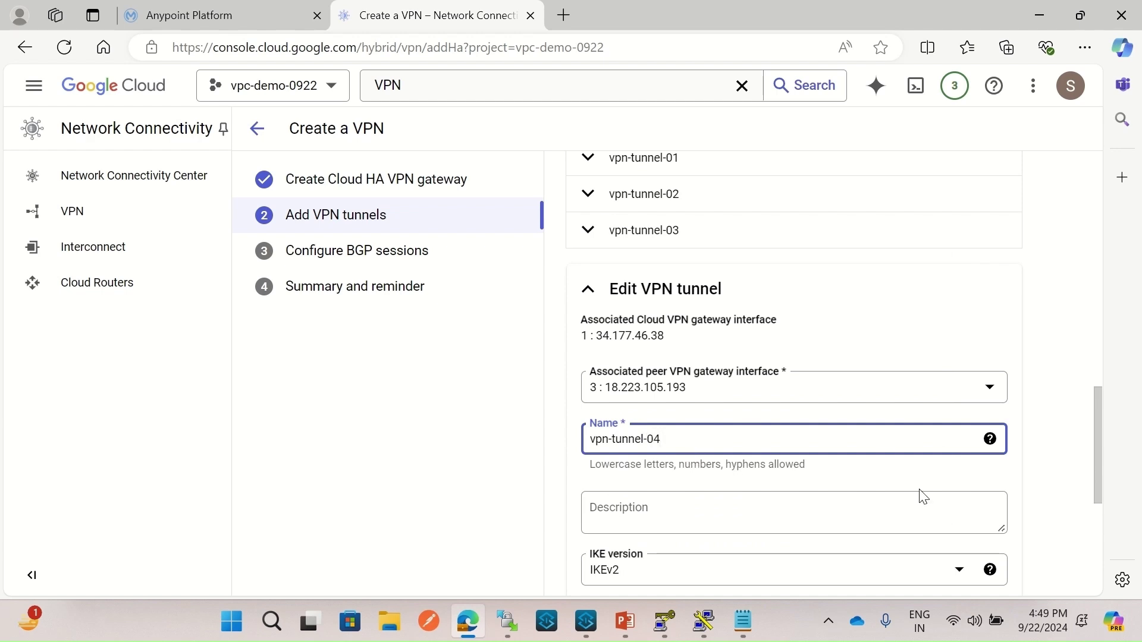
{"action": "left_click", "coordinate": [1050, 480]}
- Switch to Notepad and copy the pre-shared key of IPSec Tunnel #2 from GenericConnectionGuide (2).txt
{"action": "scroll", "coordinate": [1046, 479], "scroll_direction": "down", "scroll_amount": 4}
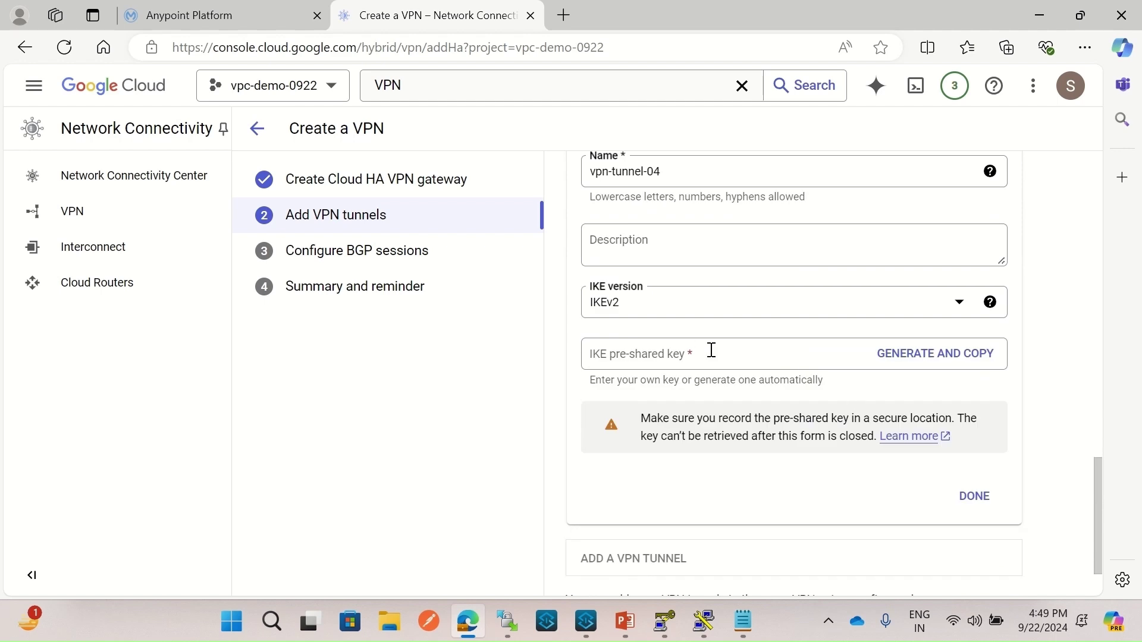
{"action": "left_click", "coordinate": [712, 349]}
{"action": "left_click", "coordinate": [694, 611]}
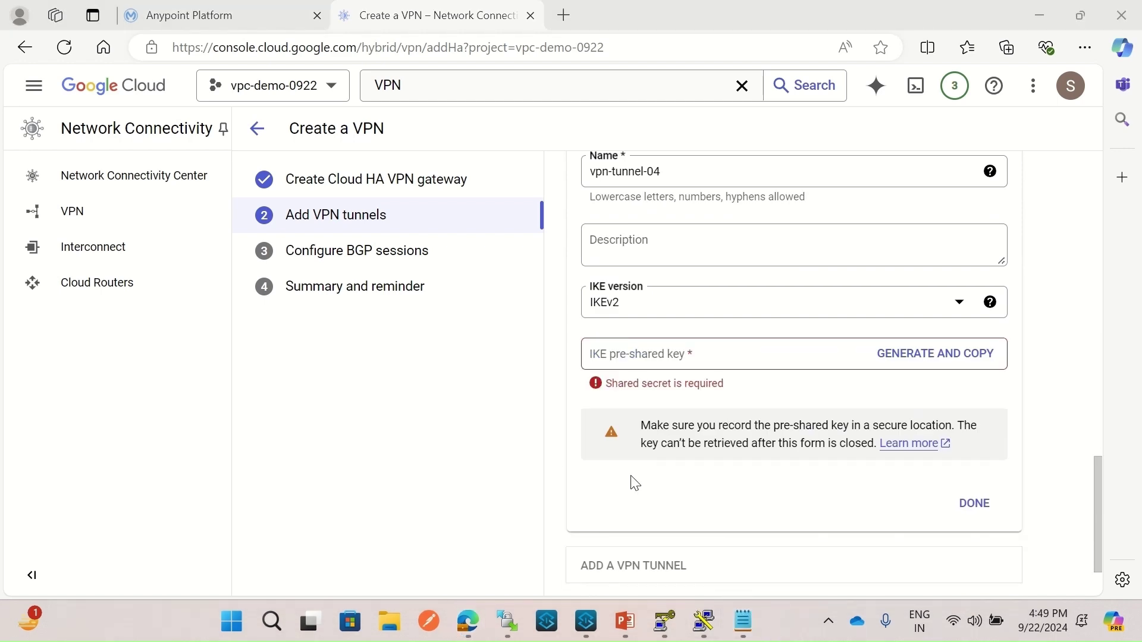
{"action": "left_click", "coordinate": [744, 621]}
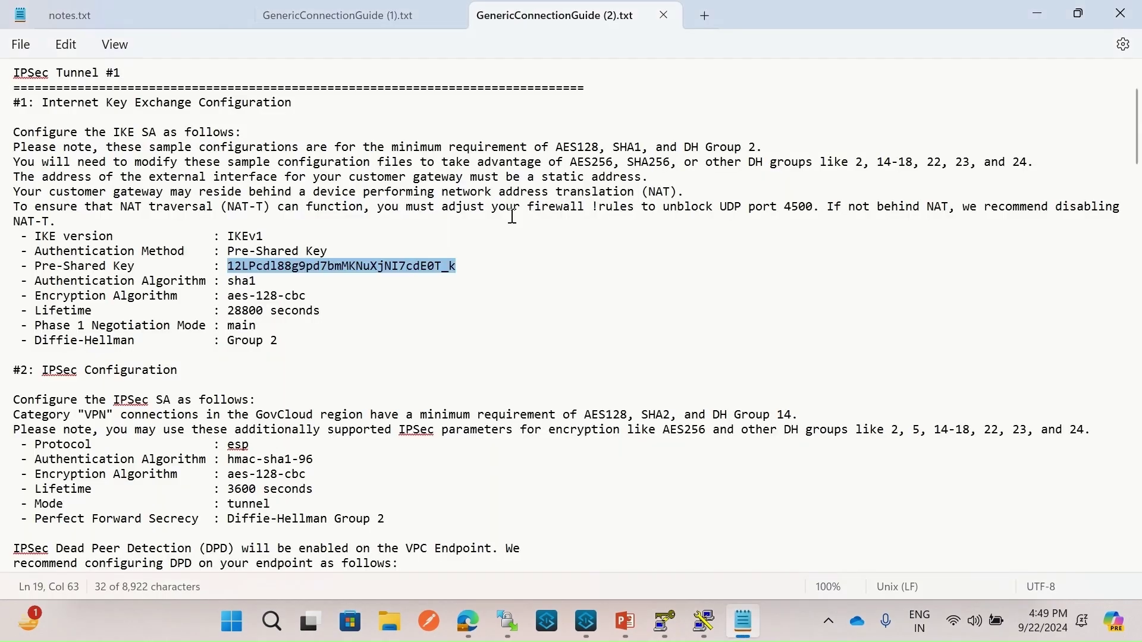
{"action": "scroll", "coordinate": [544, 268], "scroll_direction": "down", "scroll_amount": 9}
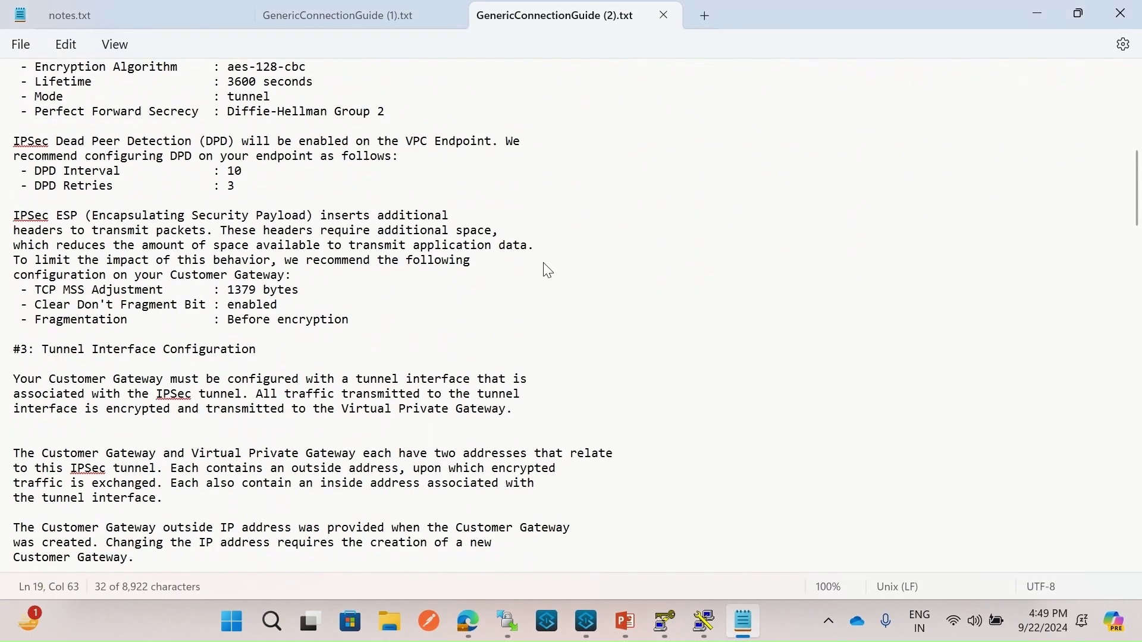
{"action": "scroll", "coordinate": [547, 271], "scroll_direction": "down", "scroll_amount": 15}
{"action": "scroll", "coordinate": [543, 267], "scroll_direction": "up", "scroll_amount": 16}
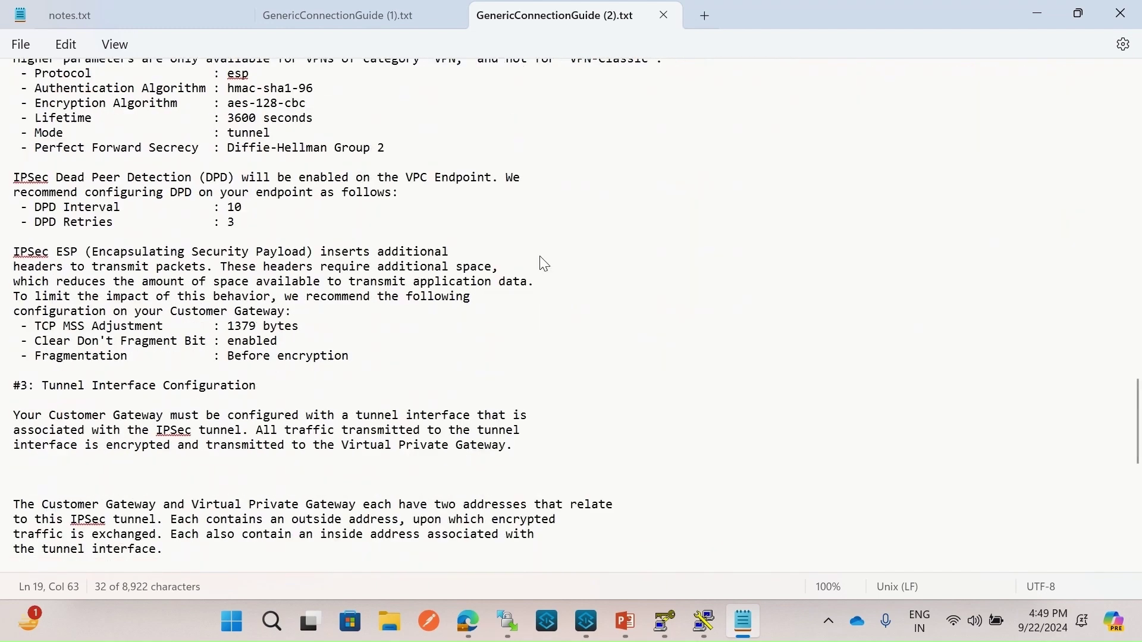
{"action": "scroll", "coordinate": [544, 263], "scroll_direction": "down", "scroll_amount": 7}
{"action": "scroll", "coordinate": [540, 259], "scroll_direction": "up", "scroll_amount": 11}
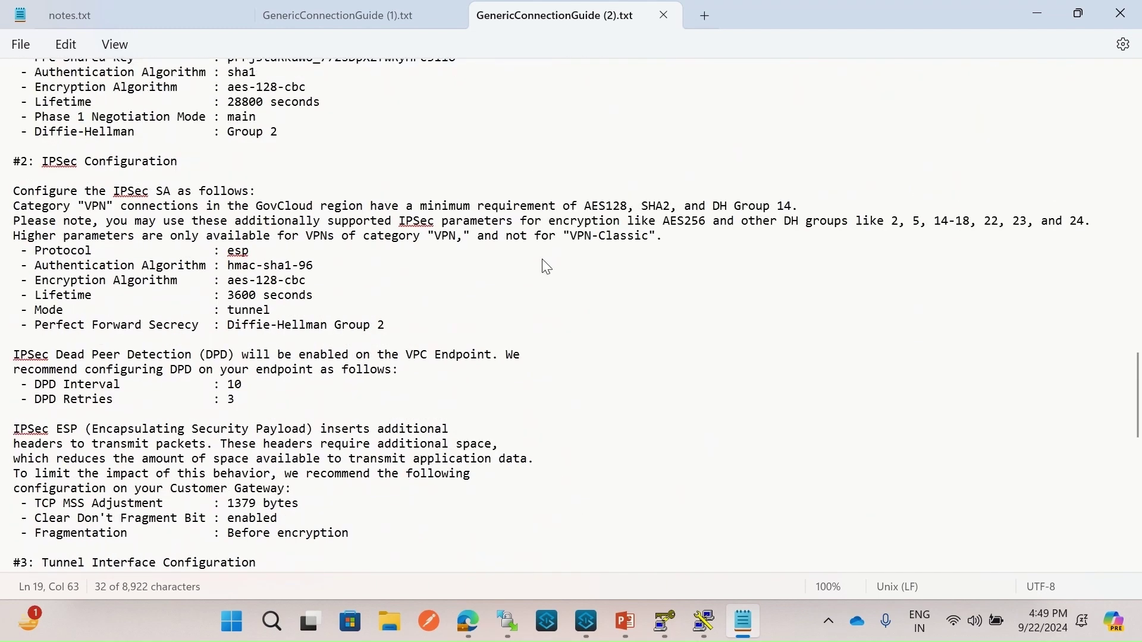
{"action": "scroll", "coordinate": [546, 267], "scroll_direction": "up", "scroll_amount": 5}
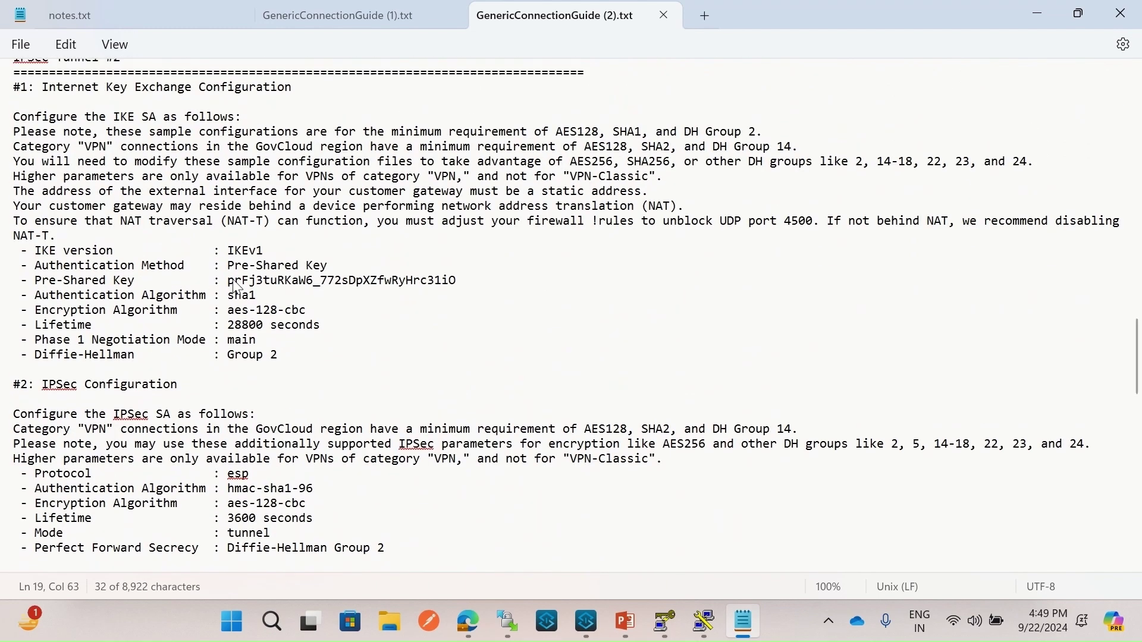
{"action": "scroll", "coordinate": [179, 307], "scroll_direction": "up", "scroll_amount": 4}
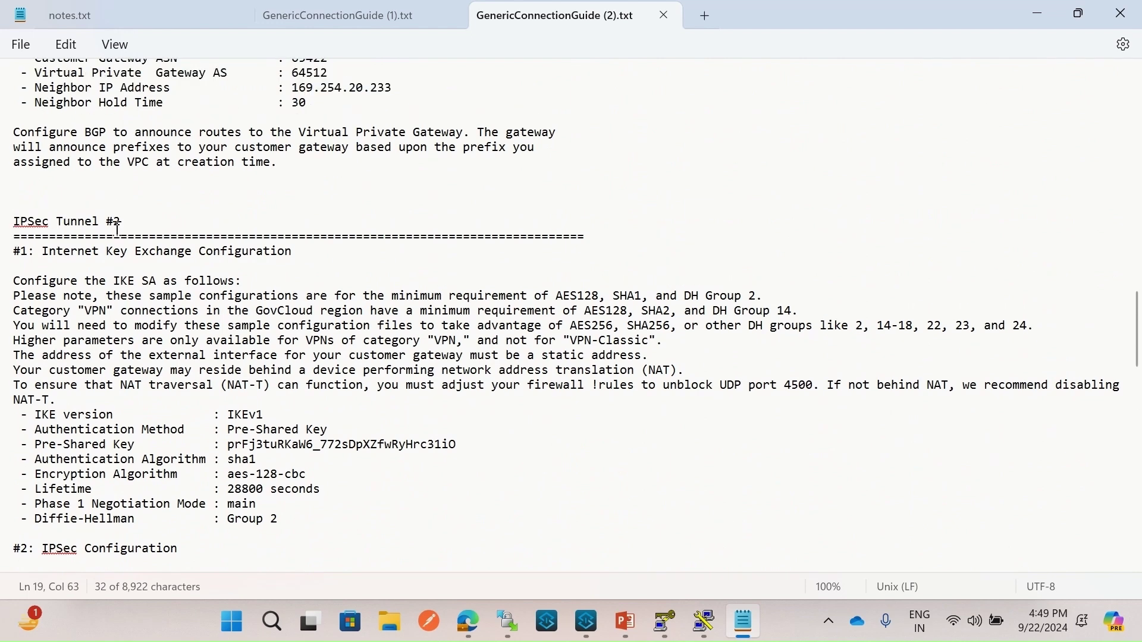
{"action": "scroll", "coordinate": [301, 389], "scroll_direction": "down", "scroll_amount": 1}
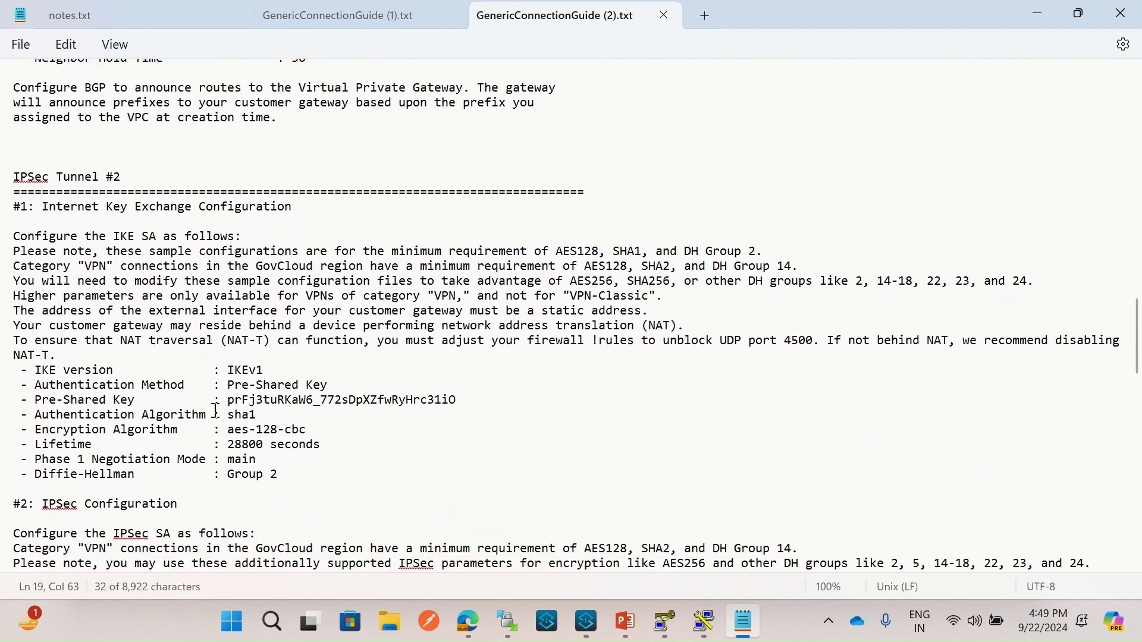
{"action": "left_click_drag", "start_coordinate": [226, 402], "coordinate": [464, 408]}
{"action": "key", "text": "ctrl+c"}
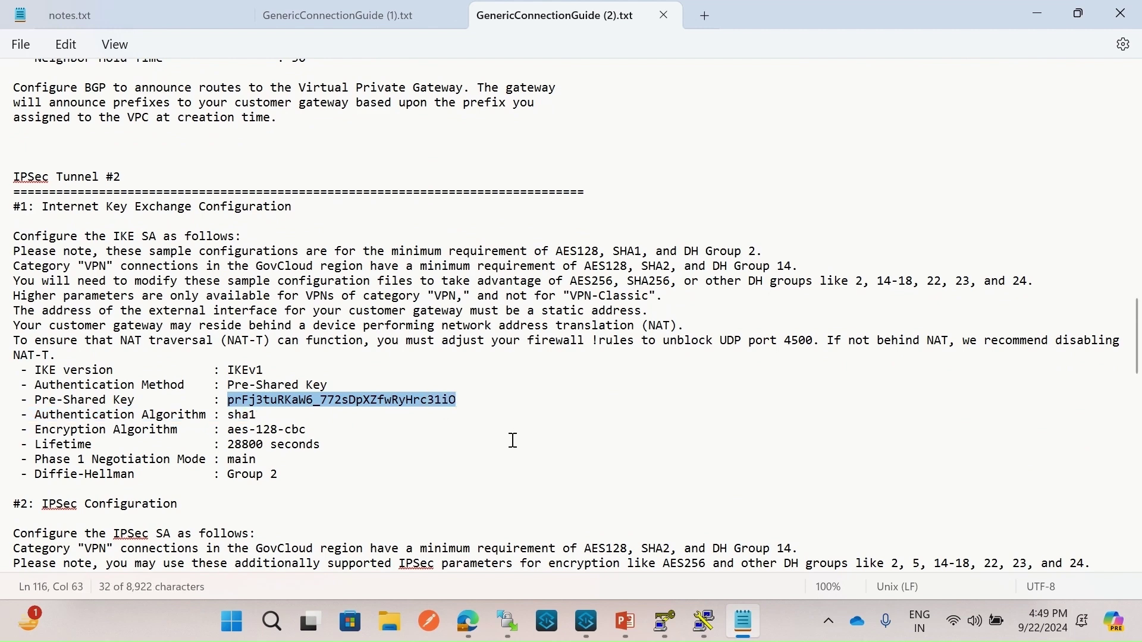
- Return to the browser, paste the copied key as vpn-tunnel-04's IKE pre-shared key and finish editing that tunnel
{"action": "left_click", "coordinate": [477, 624]}
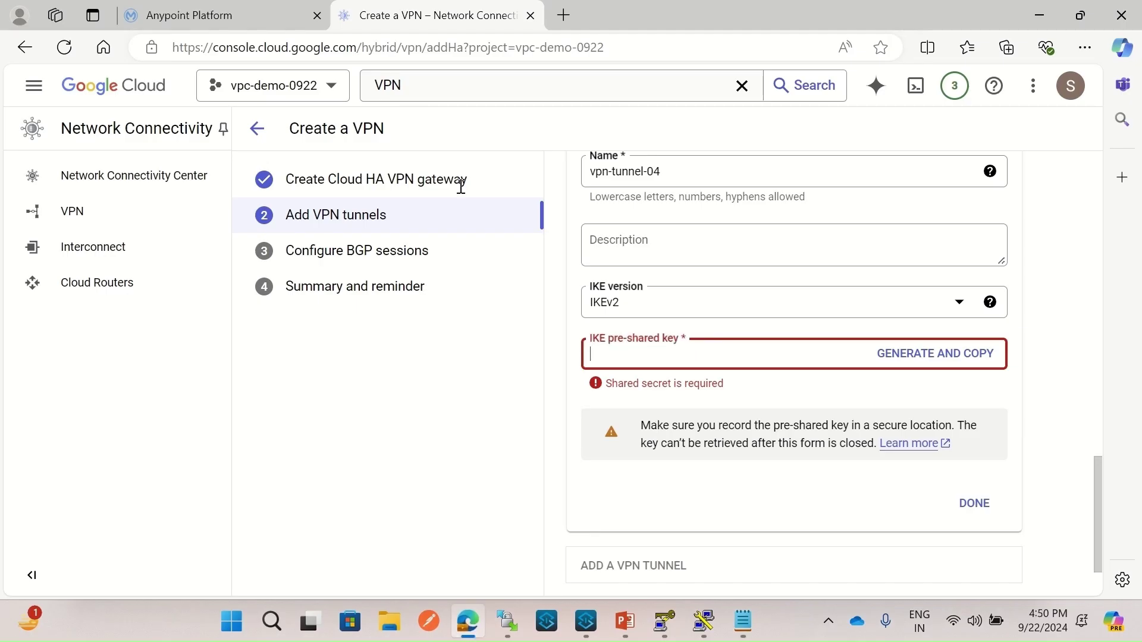
{"action": "key", "text": "ctrl+v"}
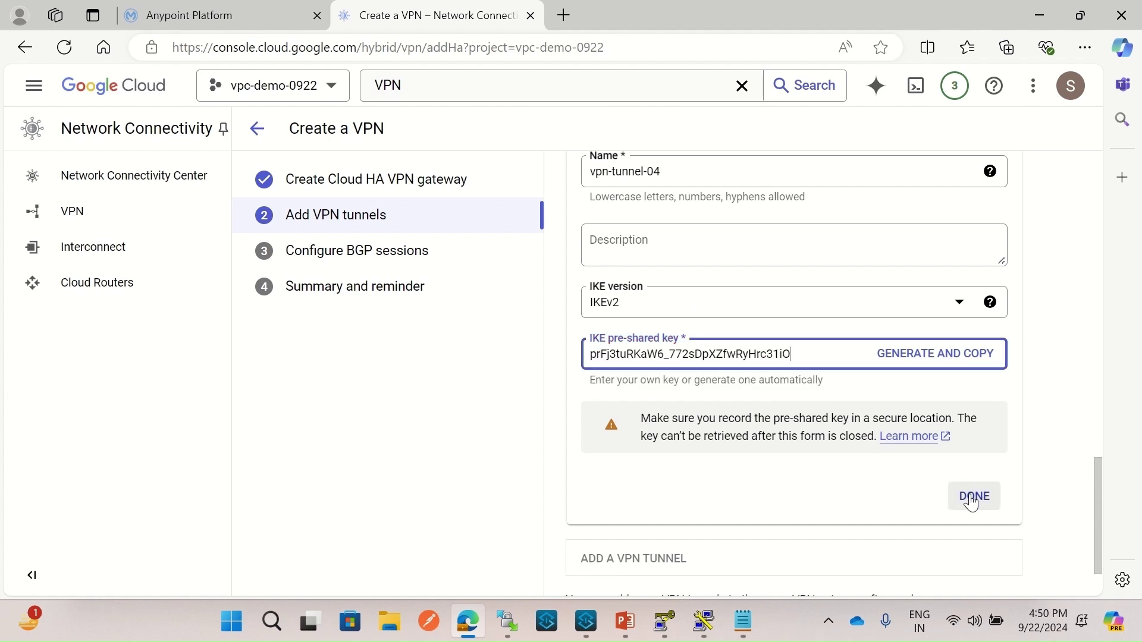
{"action": "left_click", "coordinate": [969, 497]}
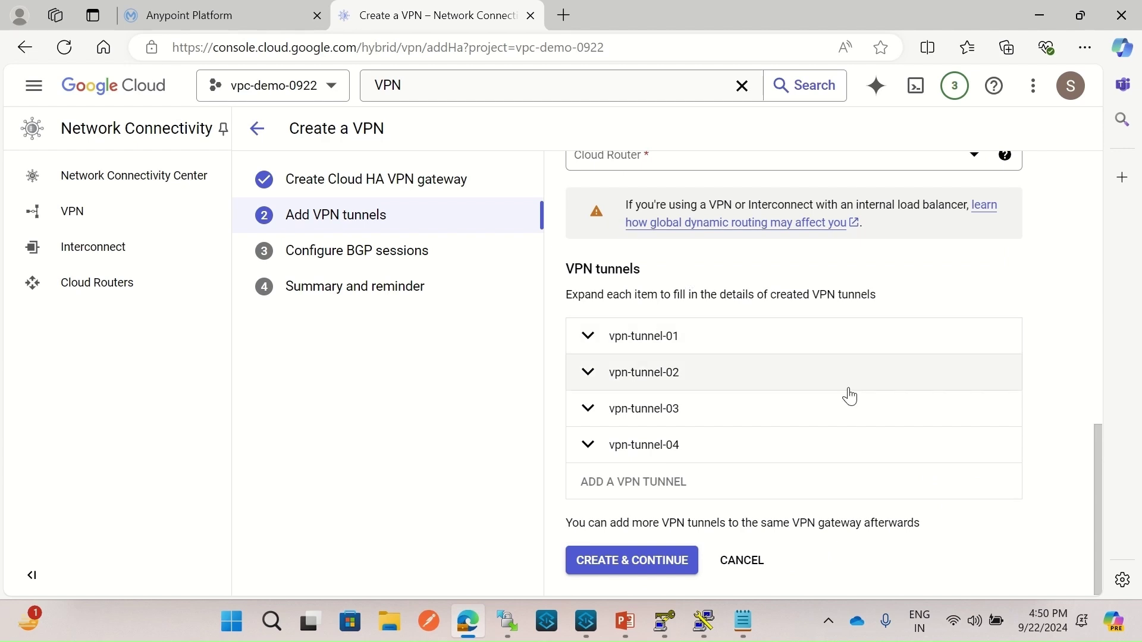
- Choose cloud-router-01-0922 as the Cloud Router for dynamic routing and create the four VPN tunnels
{"action": "left_click", "coordinate": [625, 565]}
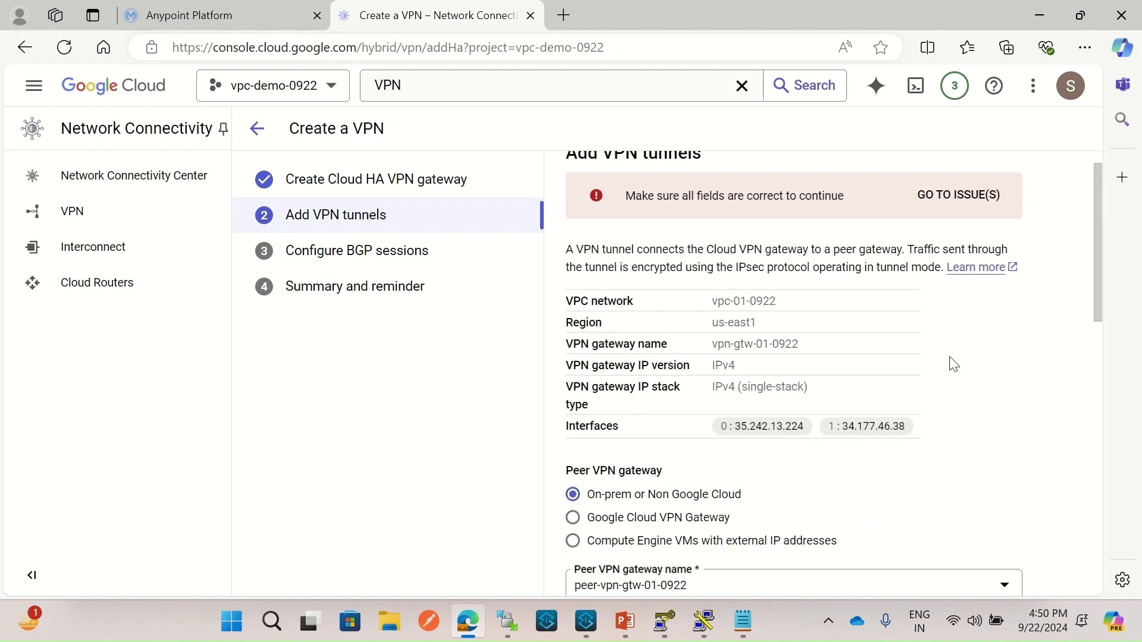
{"action": "scroll", "coordinate": [1062, 366], "scroll_direction": "down", "scroll_amount": 5}
{"action": "scroll", "coordinate": [1069, 372], "scroll_direction": "down", "scroll_amount": 3}
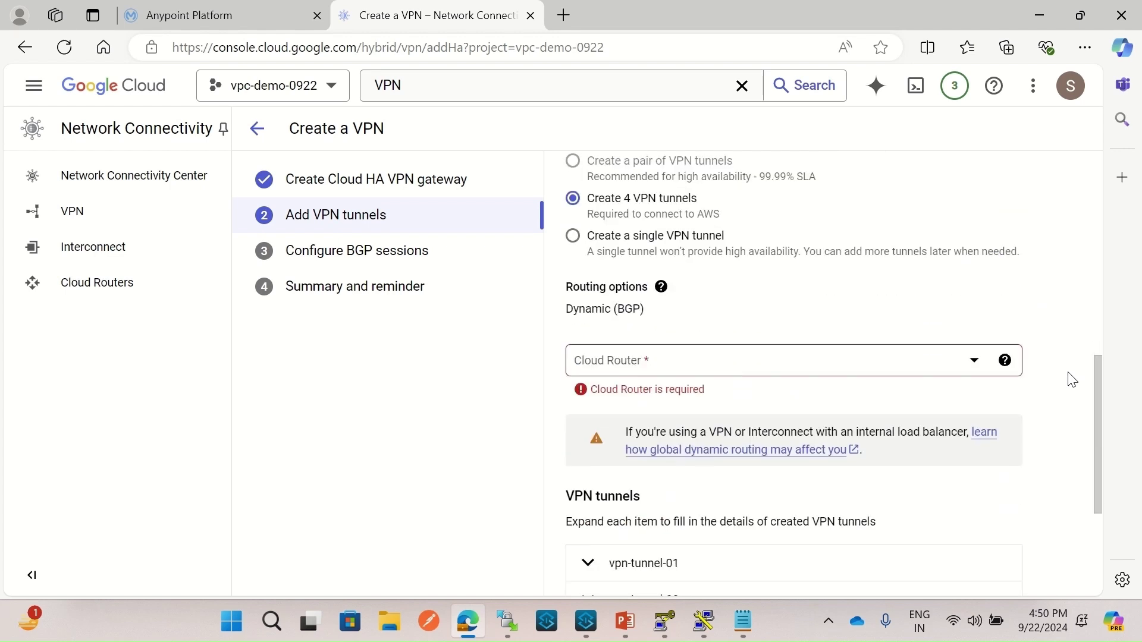
{"action": "left_click", "coordinate": [656, 364]}
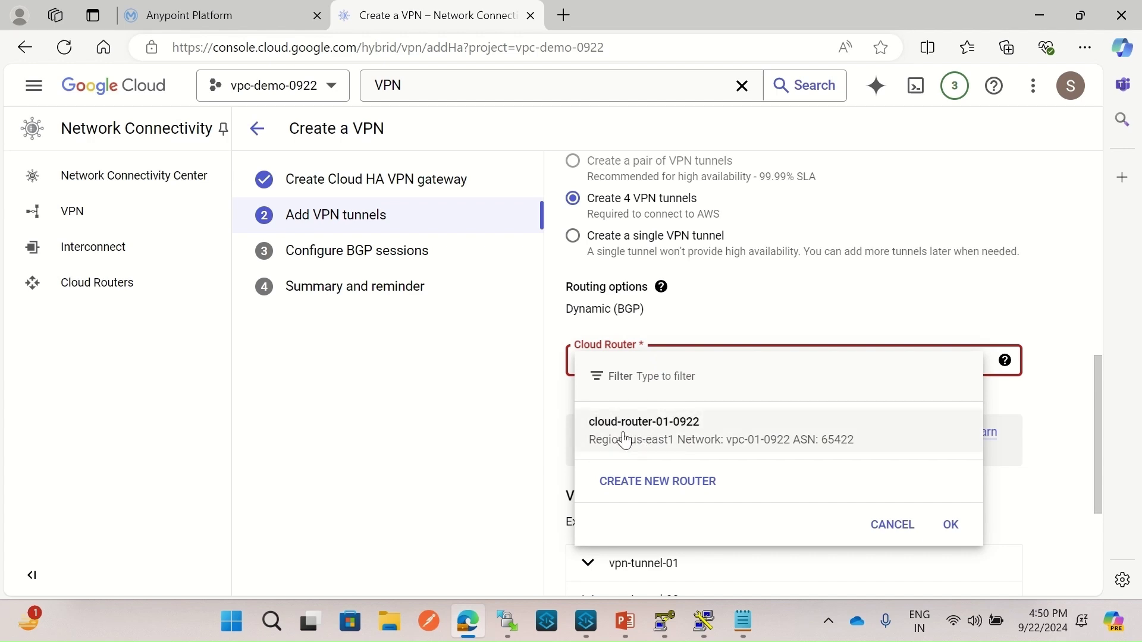
{"action": "left_click", "coordinate": [681, 434]}
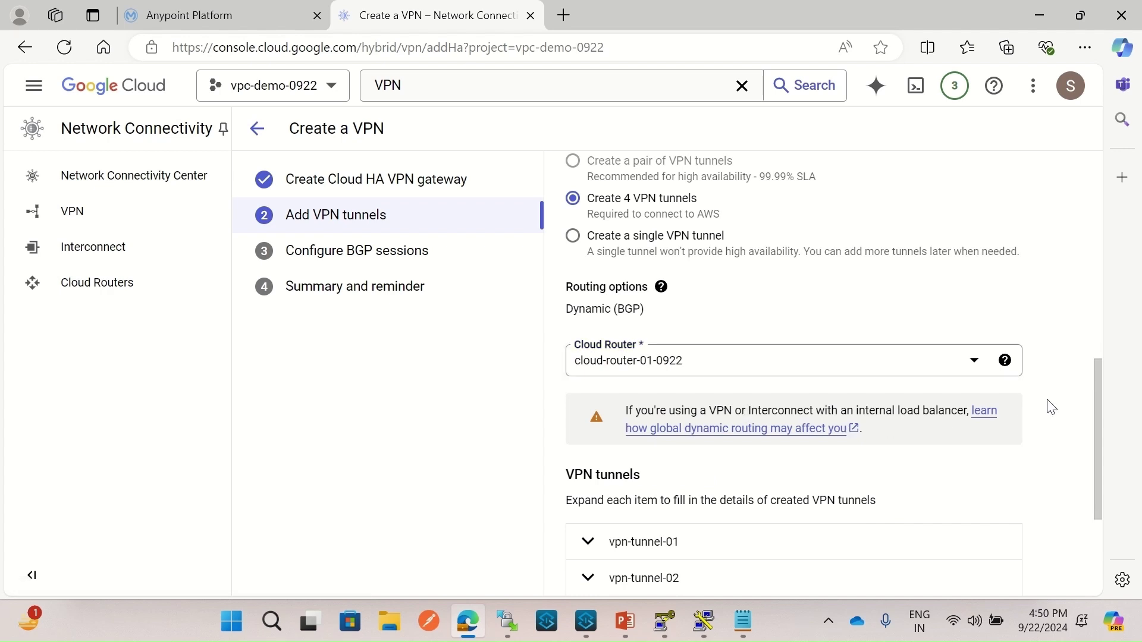
{"action": "scroll", "coordinate": [1050, 419], "scroll_direction": "down", "scroll_amount": 3}
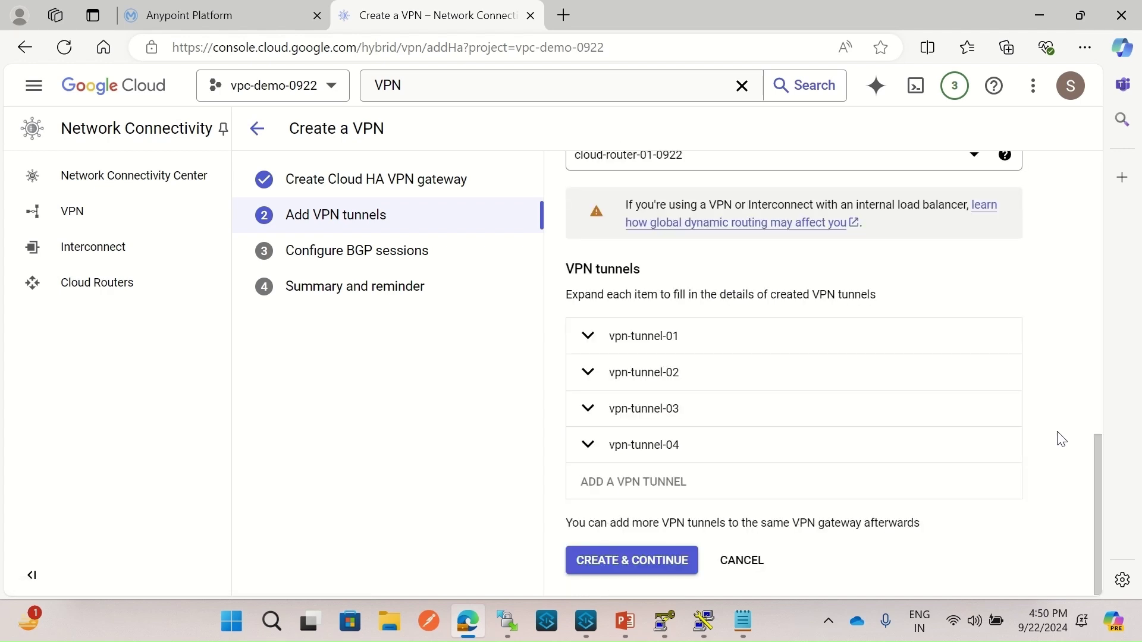
{"action": "left_click", "coordinate": [610, 570]}
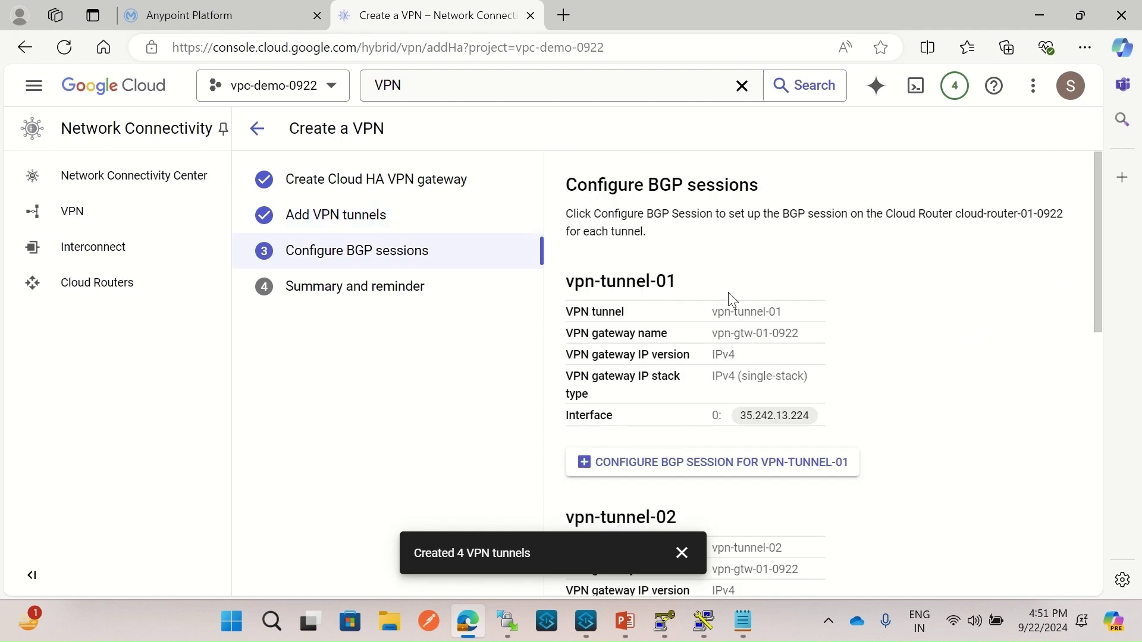
- Look through the BGP session entries listed for the VPN tunnels
{"action": "scroll", "coordinate": [917, 377], "scroll_direction": "down", "scroll_amount": 10}
{"action": "scroll", "coordinate": [922, 382], "scroll_direction": "up", "scroll_amount": 10}
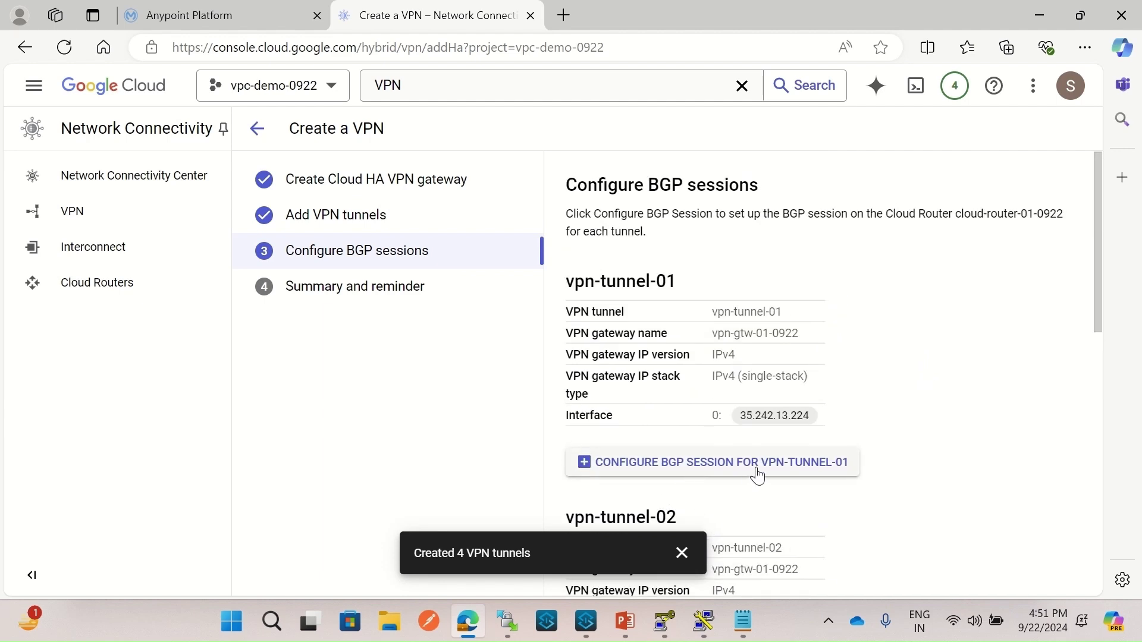
{"action": "scroll", "coordinate": [955, 404], "scroll_direction": "down", "scroll_amount": 3}
{"action": "scroll", "coordinate": [955, 383], "scroll_direction": "up", "scroll_amount": 3}
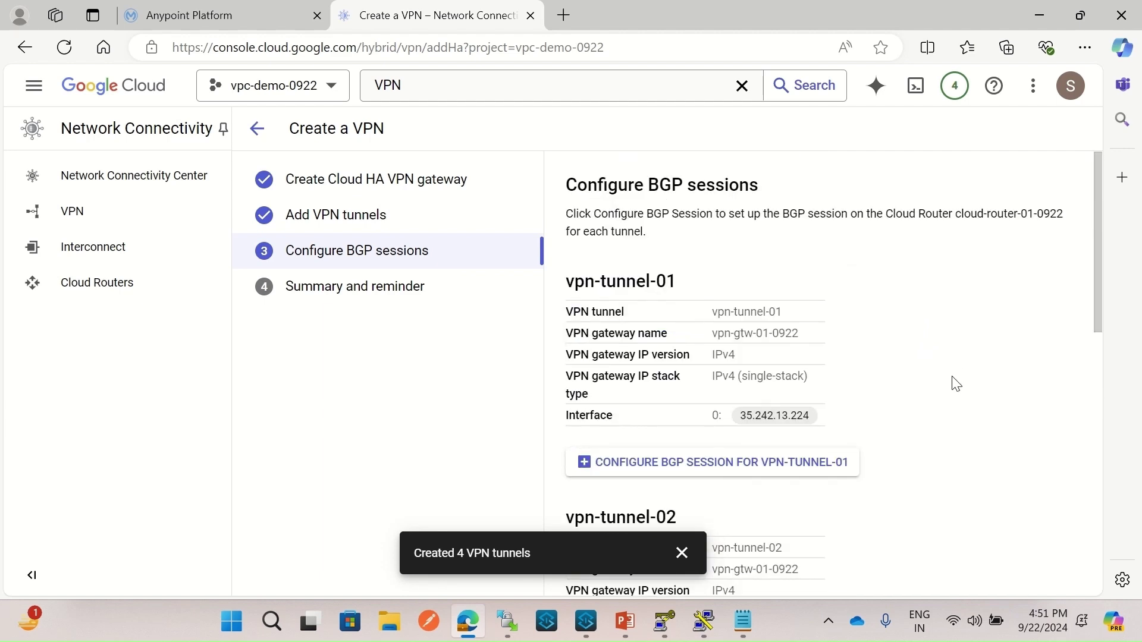
{"action": "scroll", "coordinate": [947, 412], "scroll_direction": "down", "scroll_amount": 10}
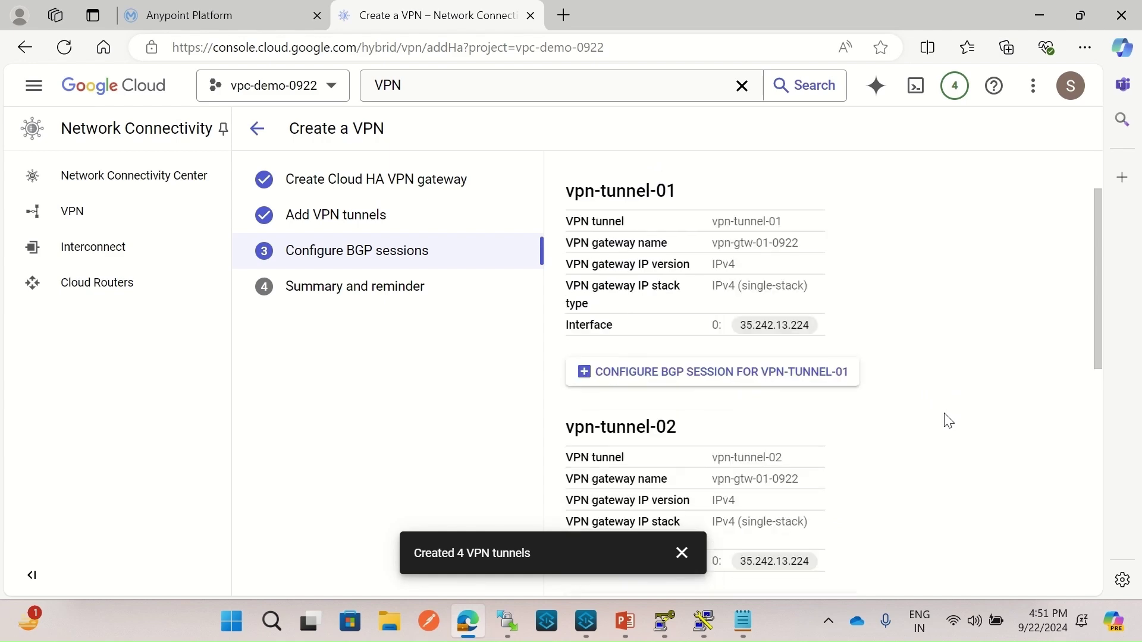
{"action": "scroll", "coordinate": [950, 435], "scroll_direction": "up", "scroll_amount": 8}
{"action": "scroll", "coordinate": [952, 428], "scroll_direction": "up", "scroll_amount": 3}
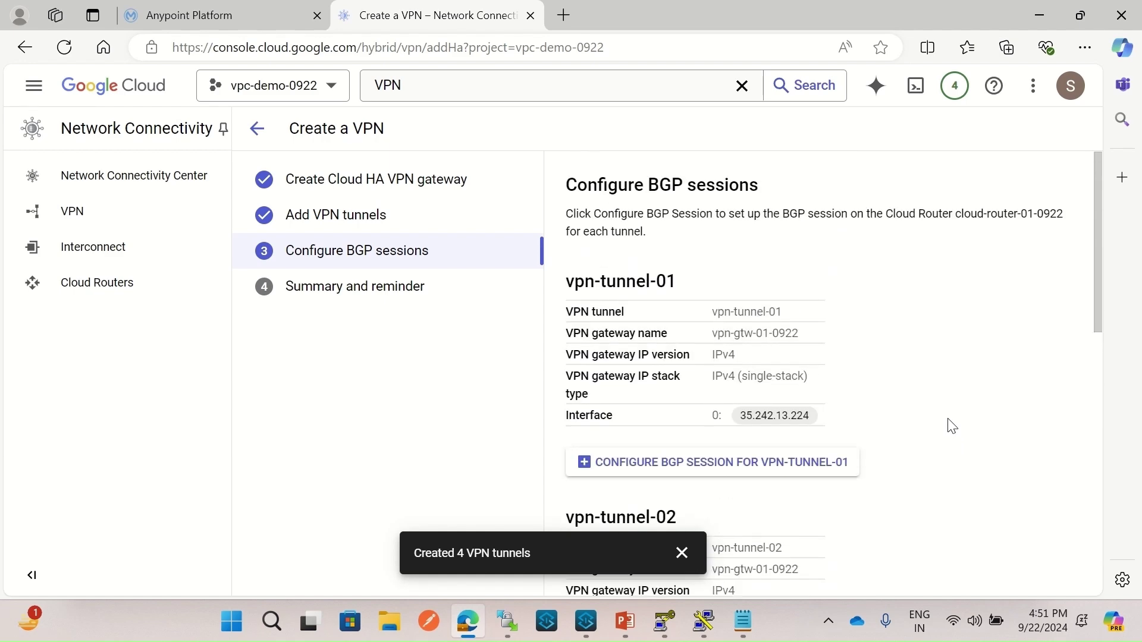
- Start configuring the BGP session for vpn-tunnel-01 and name it bgp-session-01
{"action": "left_click", "coordinate": [736, 475]}
{"action": "left_click", "coordinate": [740, 357]}
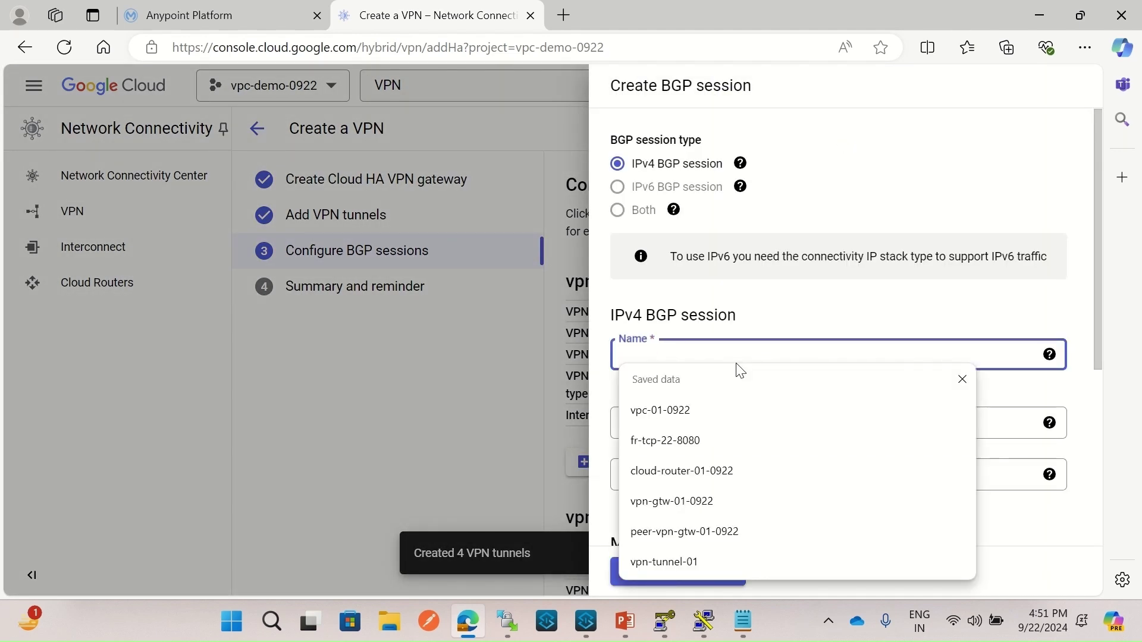
{"action": "type", "text": "bgp"}
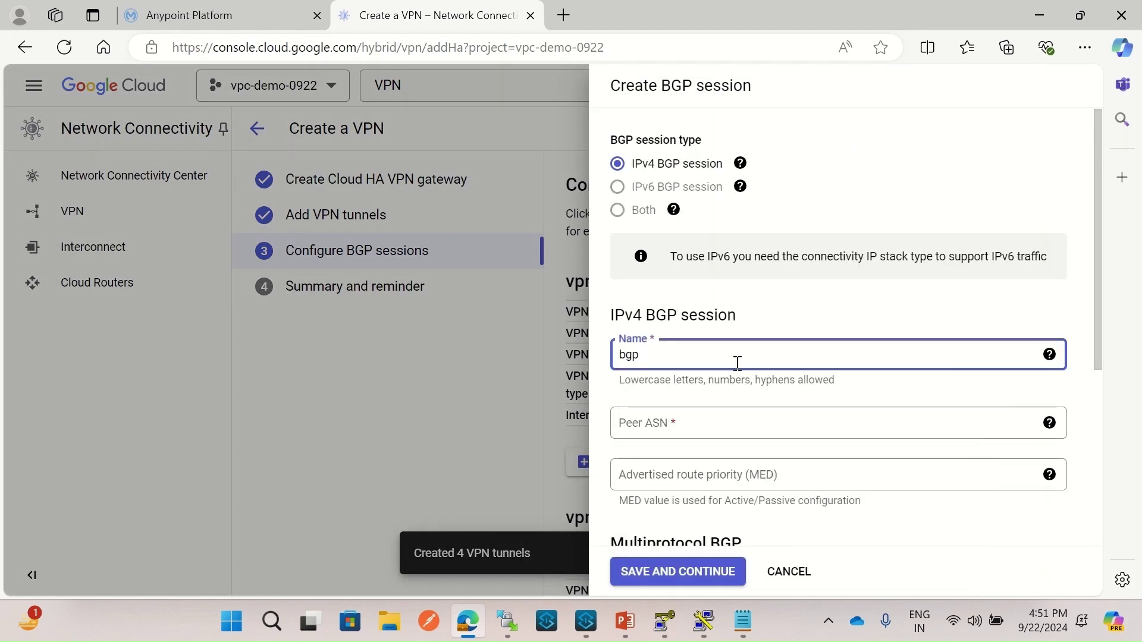
{"action": "type", "text": "-session-01"}
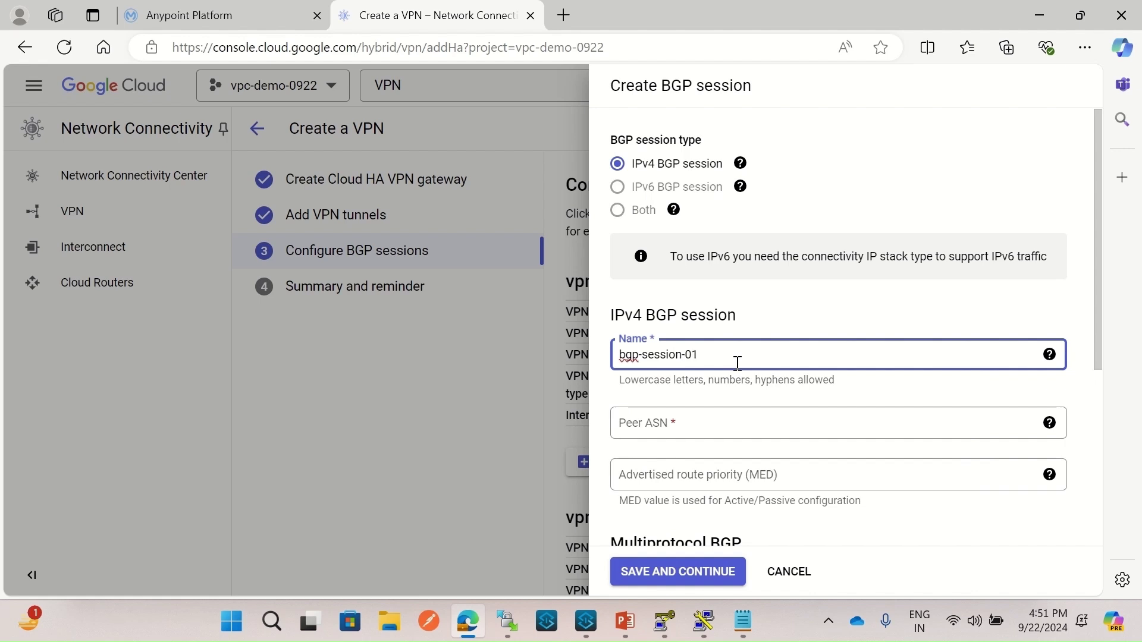
- Copy the BGP peer ASN 64512 from notes.txt in Notepad and paste it as bgp-session-01's Peer ASN in the browser
{"action": "left_click", "coordinate": [726, 423]}
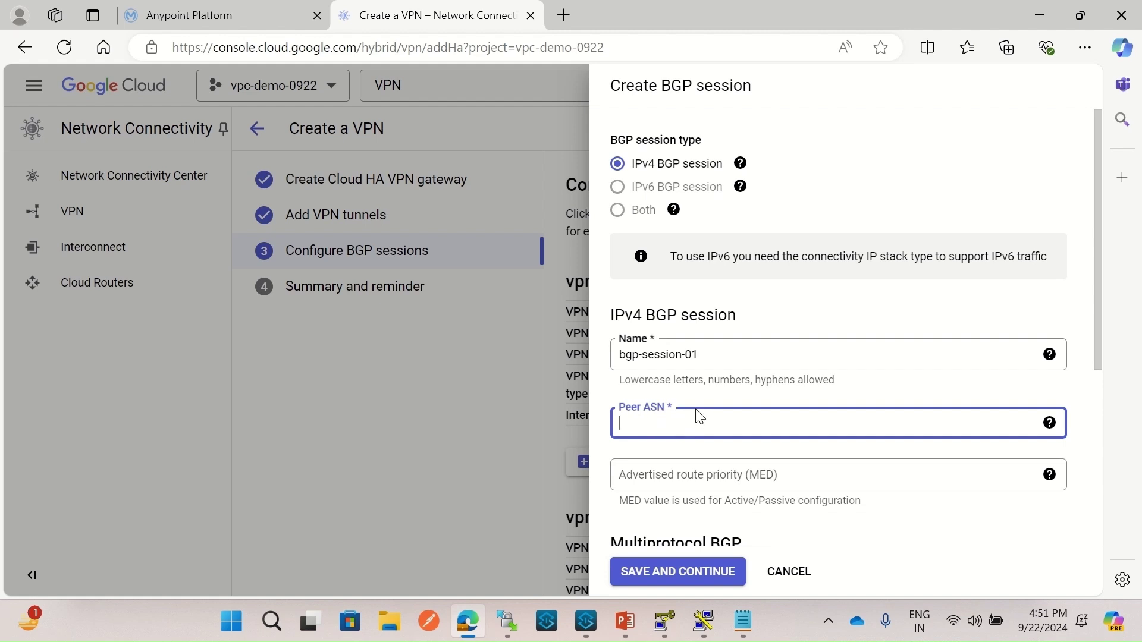
{"action": "left_click", "coordinate": [744, 621]}
{"action": "left_click", "coordinate": [744, 621]}
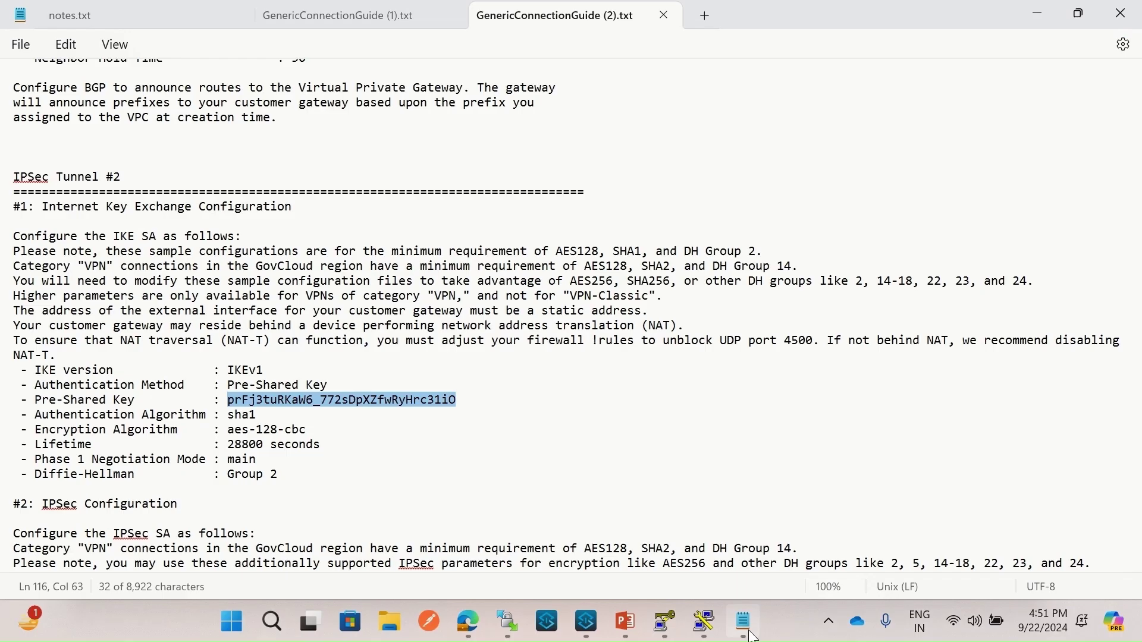
{"action": "left_click", "coordinate": [91, 13]}
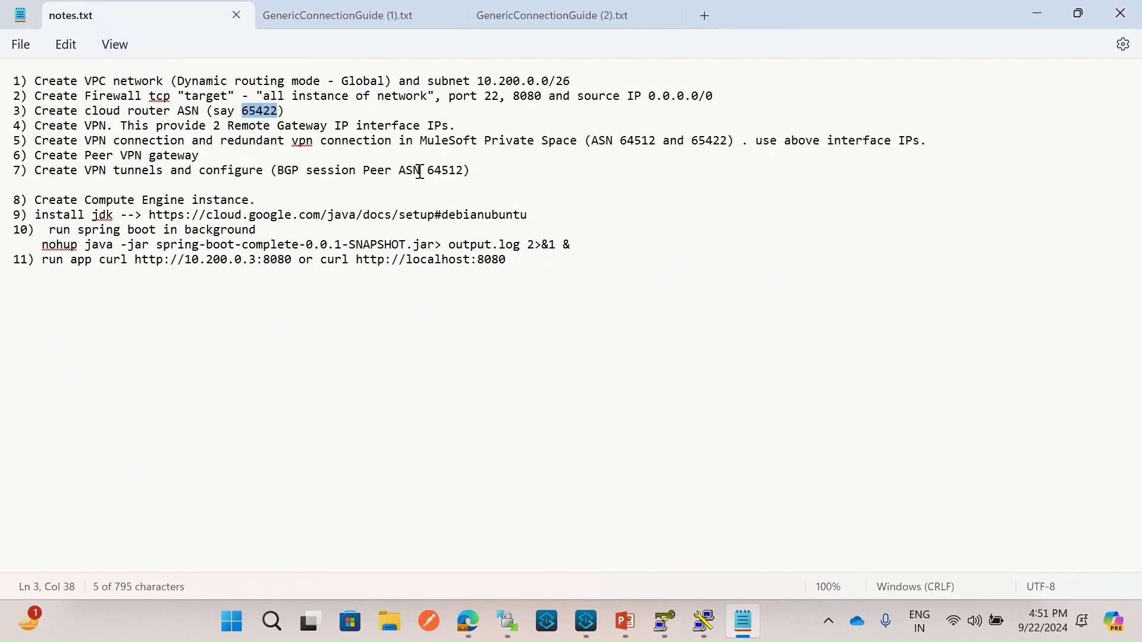
{"action": "double_click", "coordinate": [450, 169]}
{"action": "key", "text": "ctrl+c"}
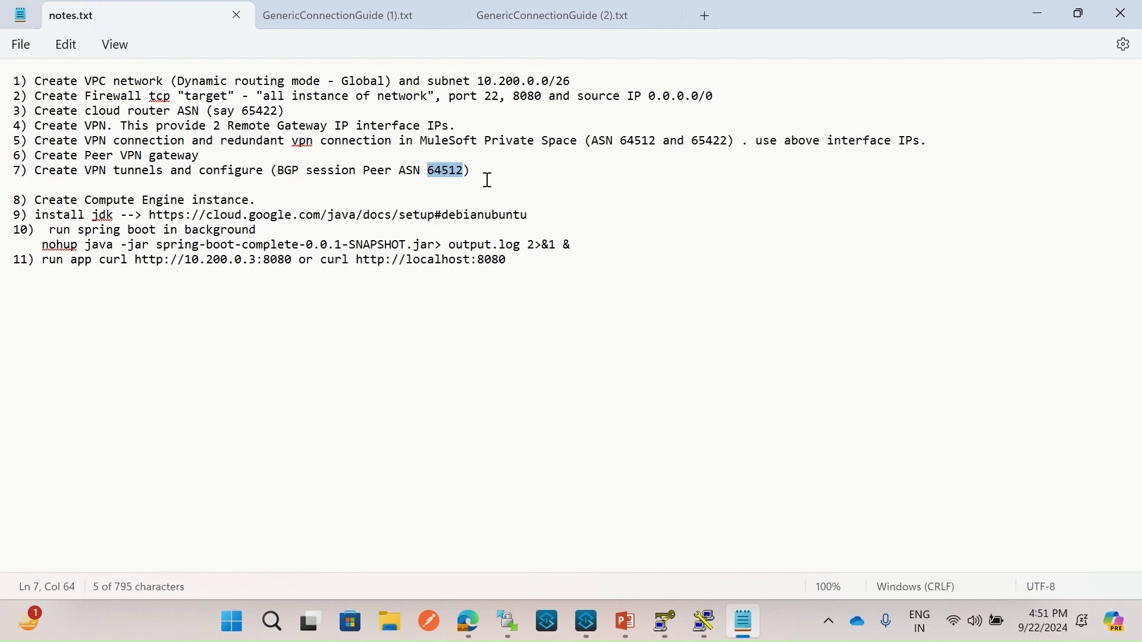
{"action": "left_click", "coordinate": [506, 176]}
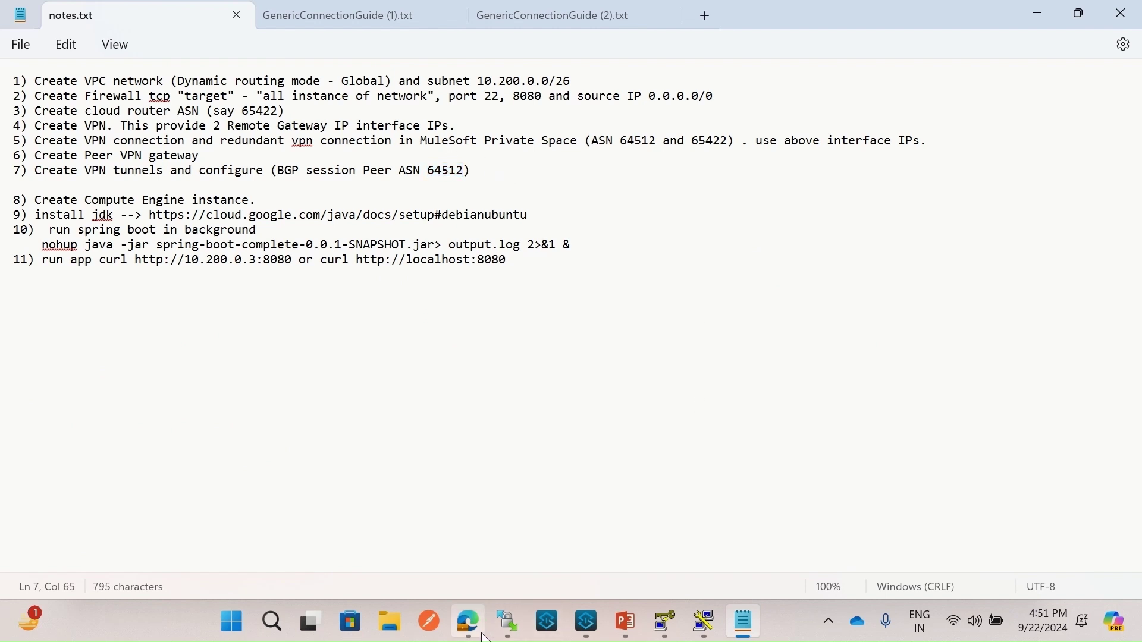
{"action": "left_click", "coordinate": [468, 622]}
{"action": "key", "text": "ctrl+v"}
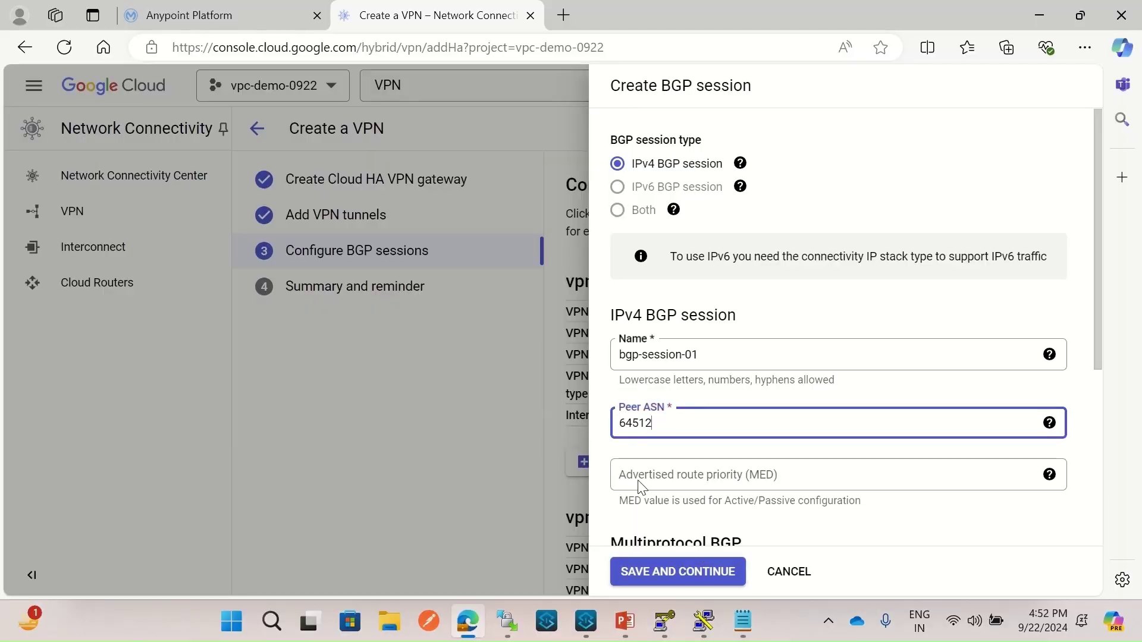
- Set the BGP IPv4 address allocation of bgp-session-01 to Manually
{"action": "scroll", "coordinate": [946, 497], "scroll_direction": "down", "scroll_amount": 5}
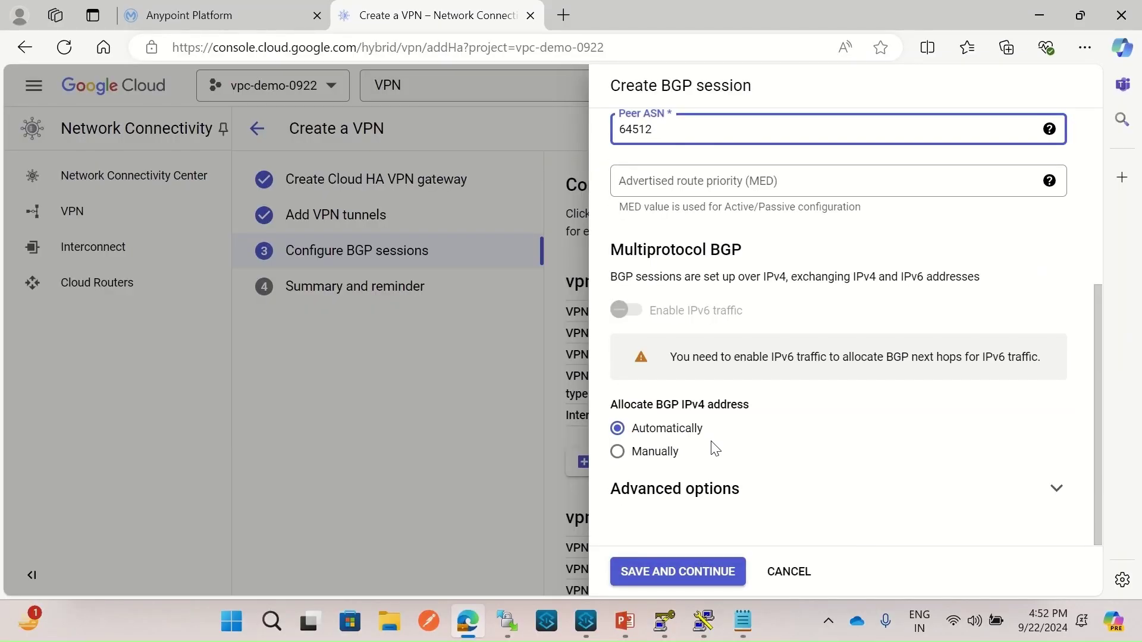
{"action": "left_click", "coordinate": [617, 457]}
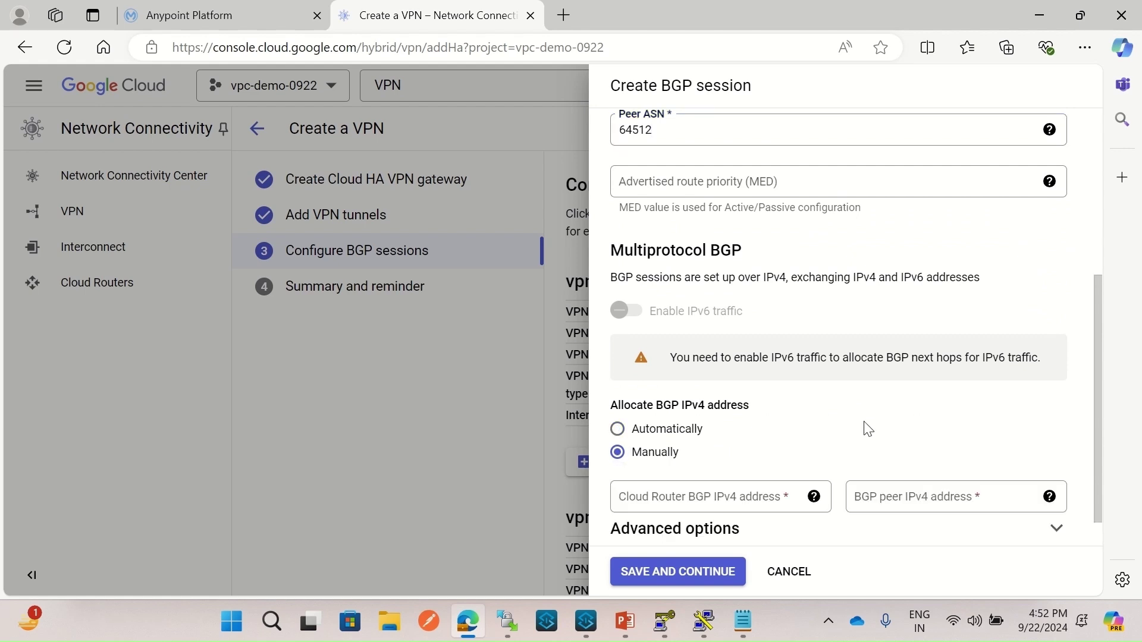
{"action": "scroll", "coordinate": [864, 428], "scroll_direction": "down", "scroll_amount": 1}
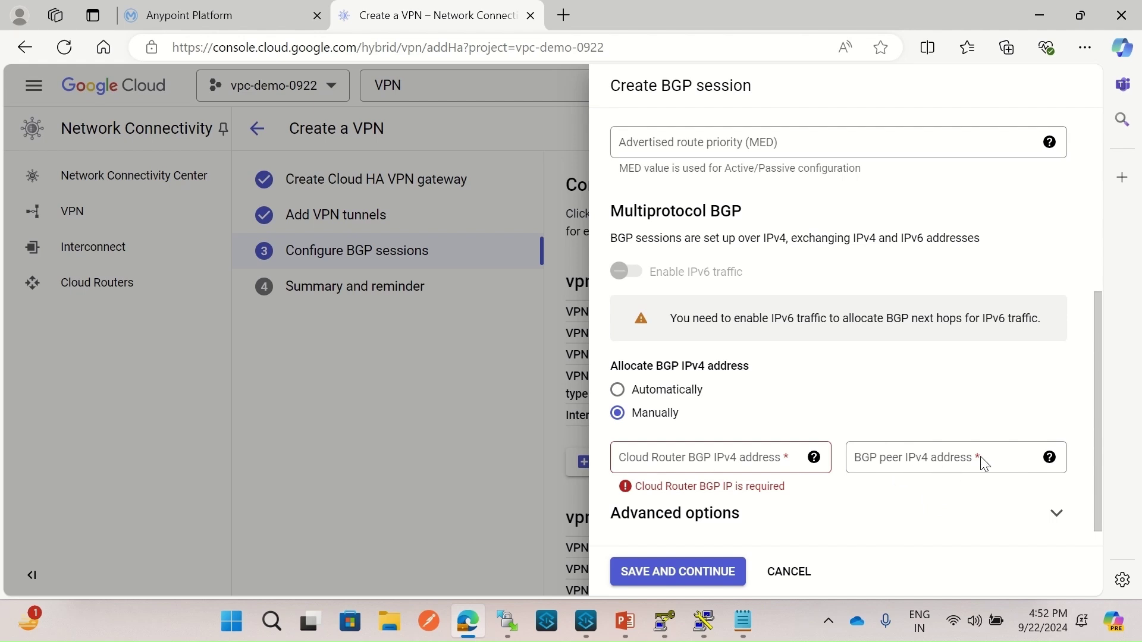
- Switch to Notepad and copy IPSec Tunnel #1's inside Customer Gateway address 169.254.25.170, without the /30 suffix, from GenericConnectionGuide (1).txt
{"action": "left_click", "coordinate": [745, 622]}
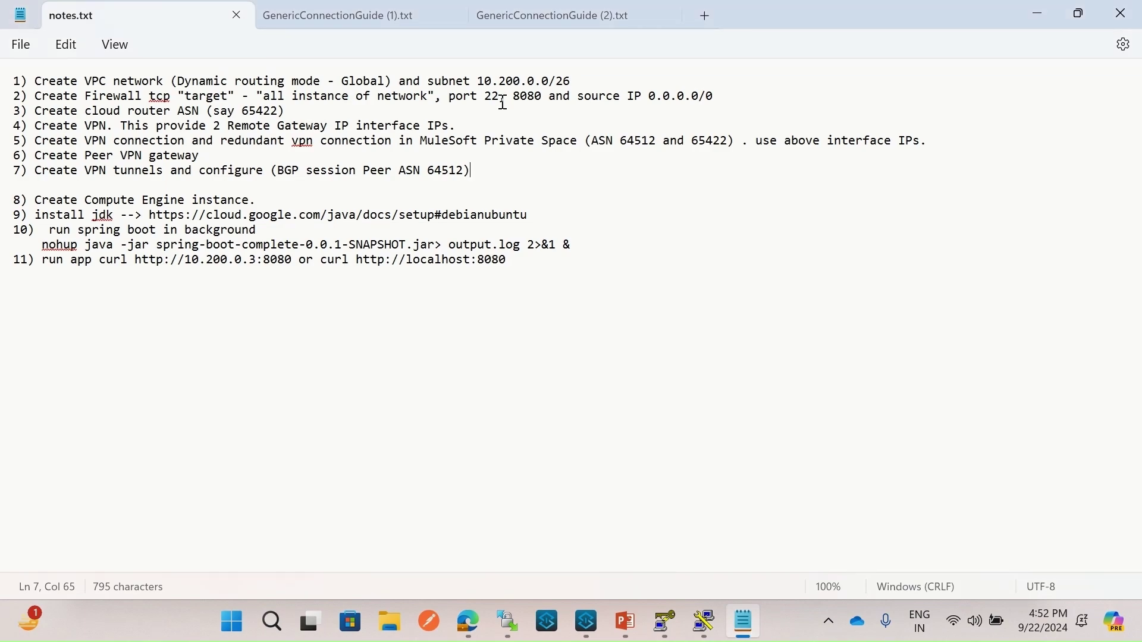
{"action": "left_click", "coordinate": [369, 17]}
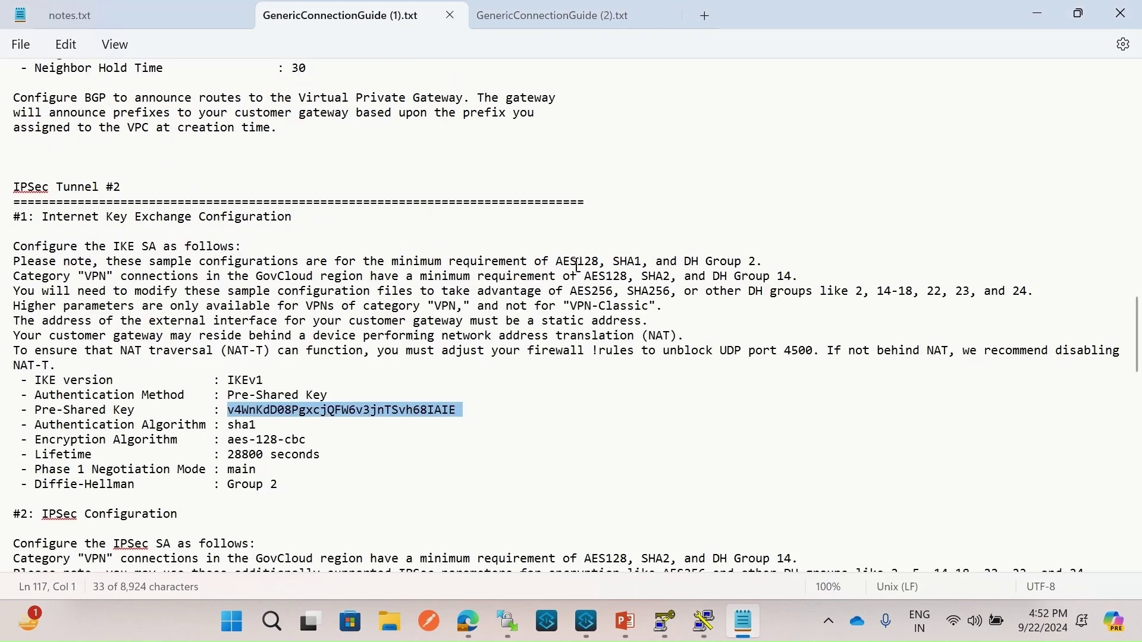
{"action": "scroll", "coordinate": [571, 238], "scroll_direction": "up", "scroll_amount": 20}
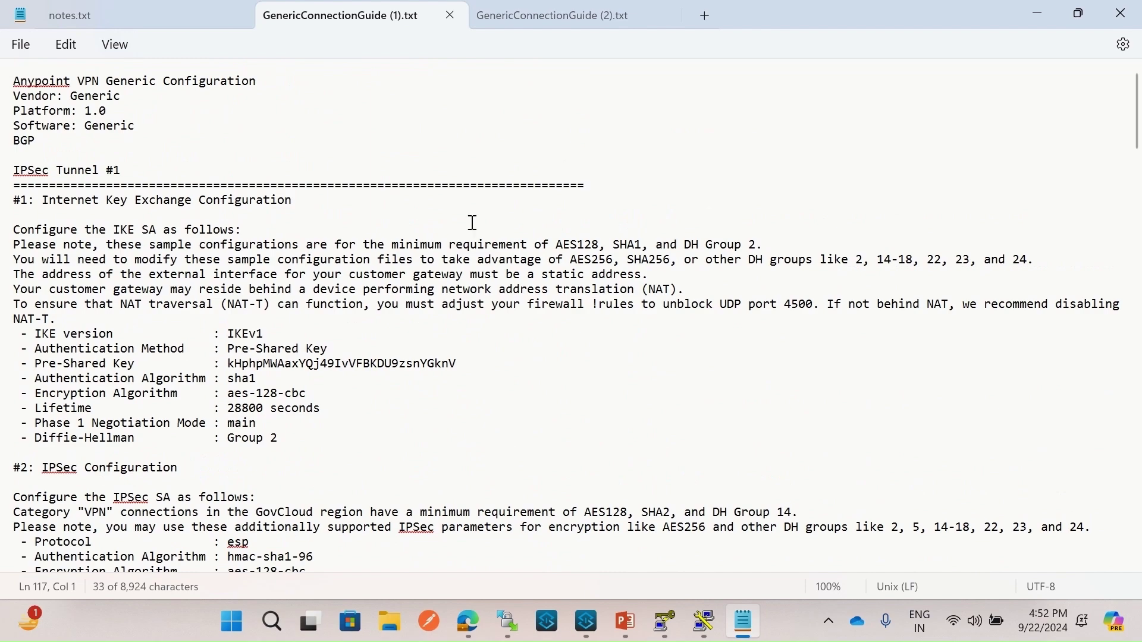
{"action": "scroll", "coordinate": [491, 284], "scroll_direction": "down", "scroll_amount": 17}
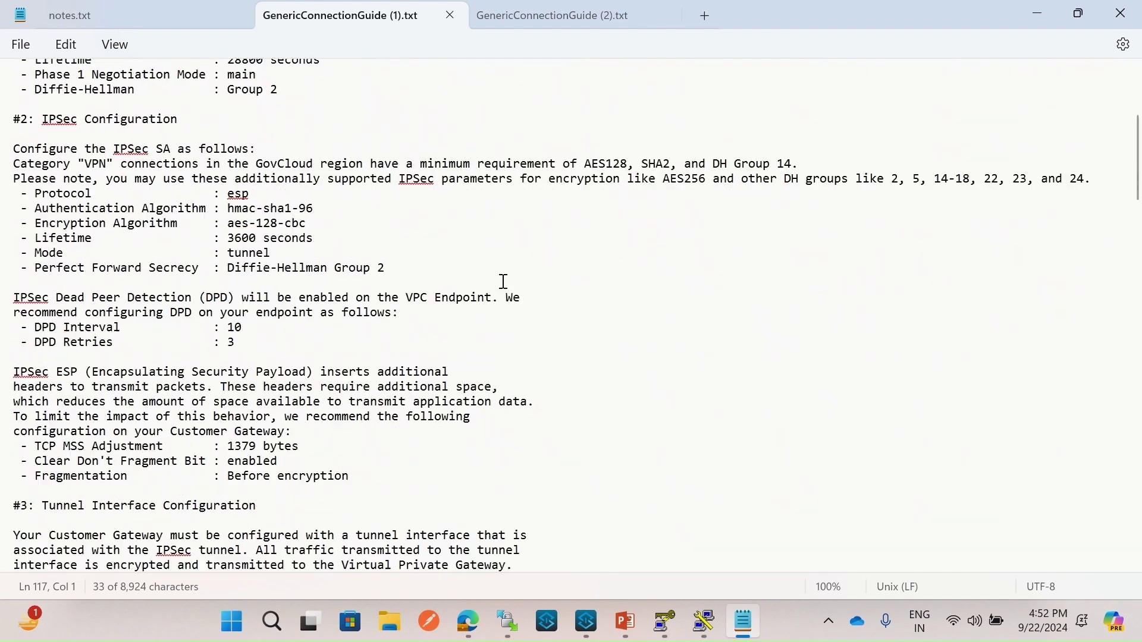
{"action": "scroll", "coordinate": [507, 290], "scroll_direction": "down", "scroll_amount": 3}
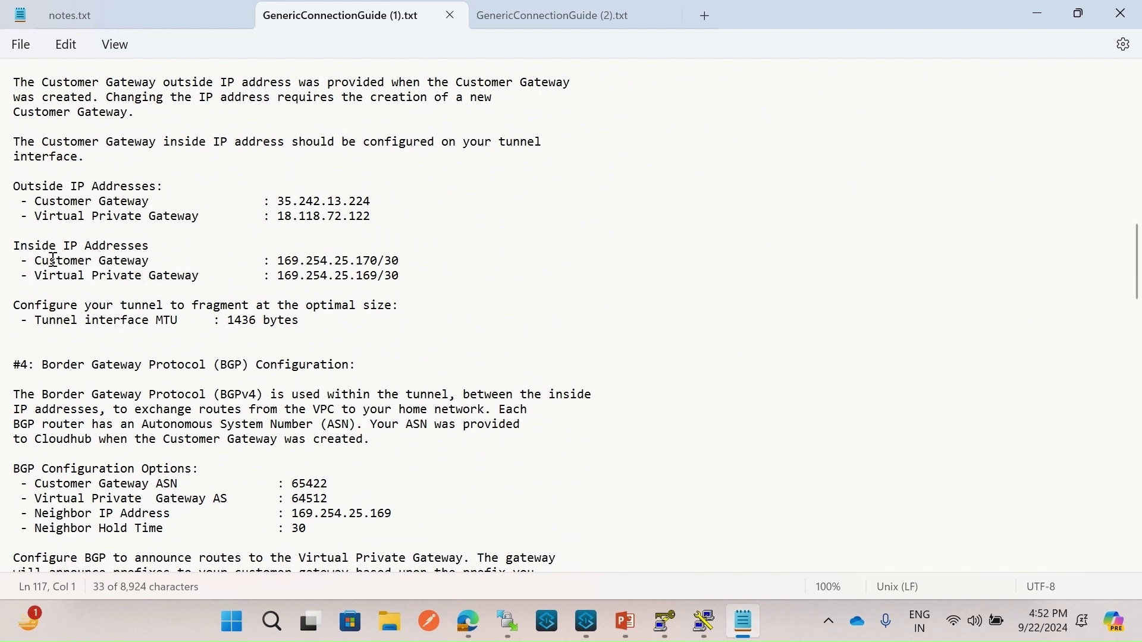
{"action": "scroll", "coordinate": [149, 238], "scroll_direction": "down", "scroll_amount": 1}
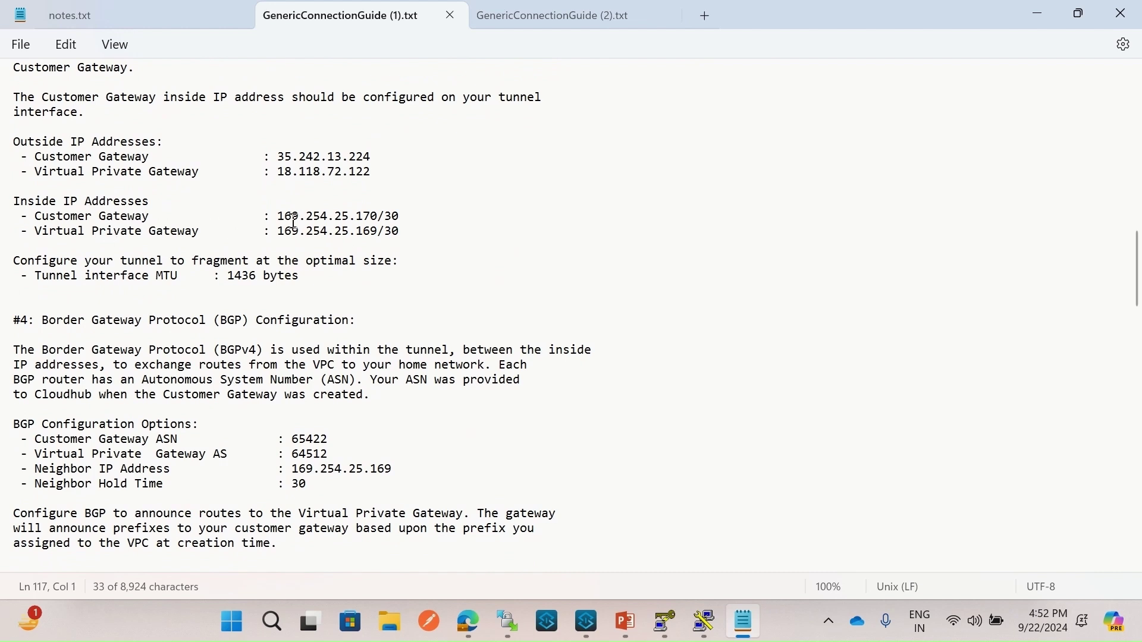
{"action": "left_click_drag", "start_coordinate": [279, 218], "coordinate": [381, 219]}
{"action": "key", "text": "ctrl+c"}
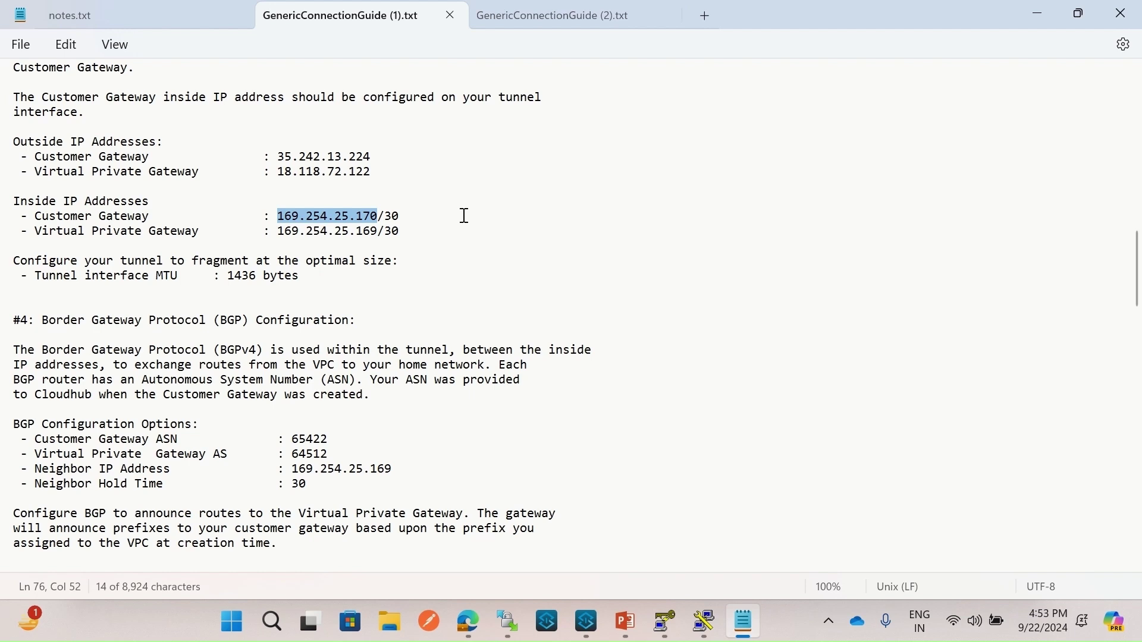
{"action": "left_click", "coordinate": [509, 228]}
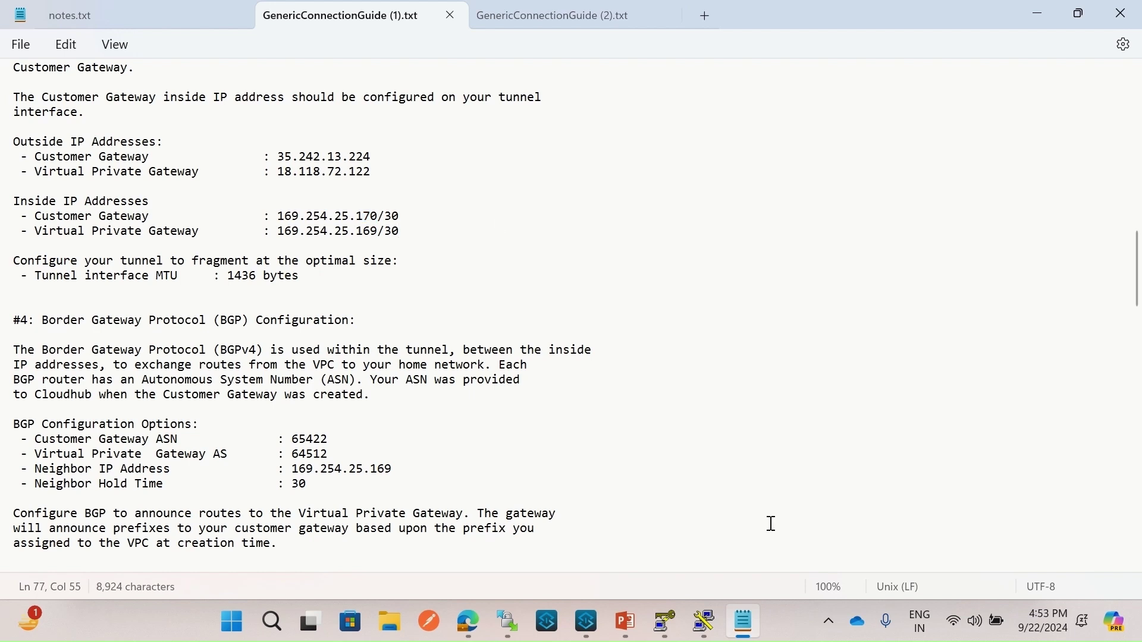
- Return to the browser and paste 169.254.25.170 as the Cloud Router BGP IPv4 address of bgp-session-01
{"action": "left_click", "coordinate": [469, 623]}
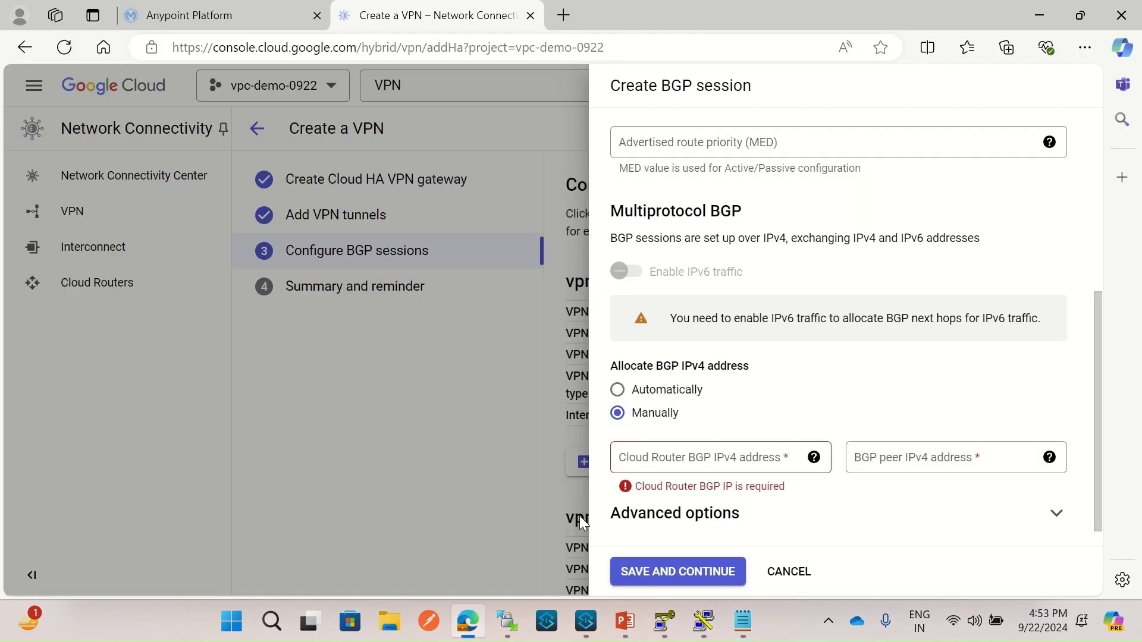
{"action": "left_click", "coordinate": [657, 457]}
{"action": "key", "text": "ctrl+v"}
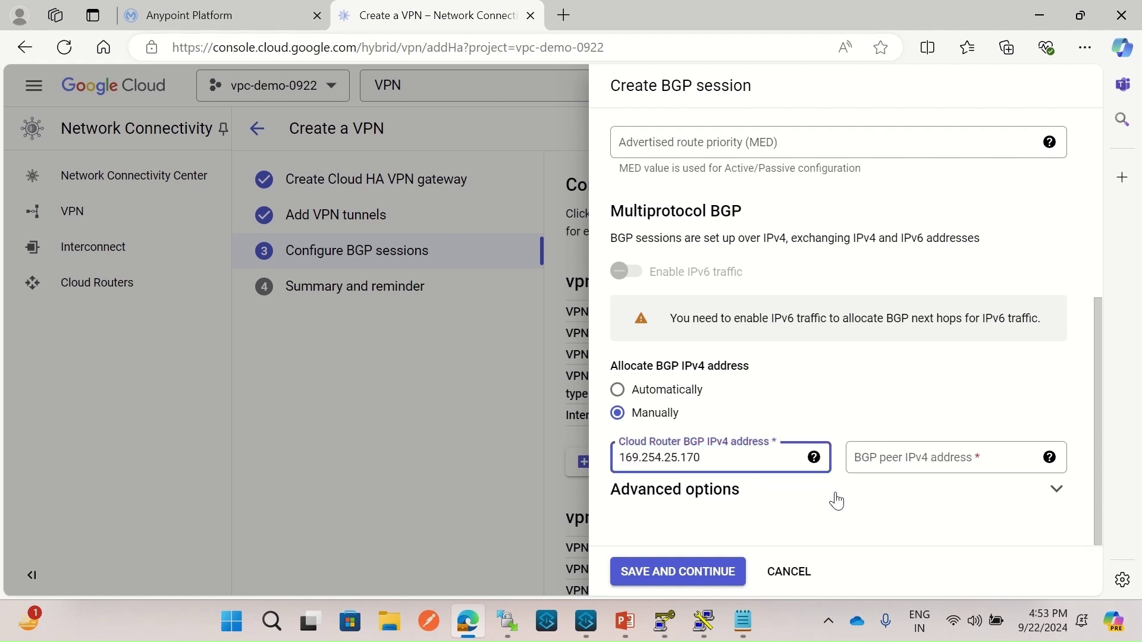
{"action": "left_click", "coordinate": [900, 518]}
- Switch to Notepad and copy IPSec Tunnel #1's inside Virtual Private Gateway address 169.254.25.169, without the /30 suffix
{"action": "left_click", "coordinate": [746, 624]}
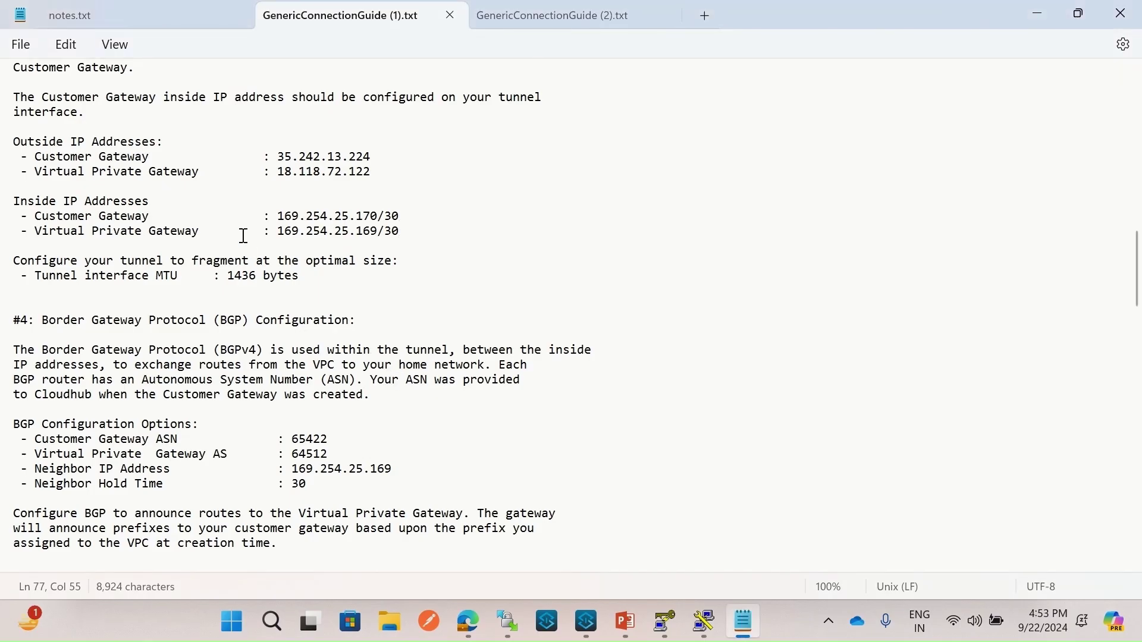
{"action": "left_click_drag", "start_coordinate": [277, 234], "coordinate": [382, 236]}
{"action": "key", "text": "ctrl+c"}
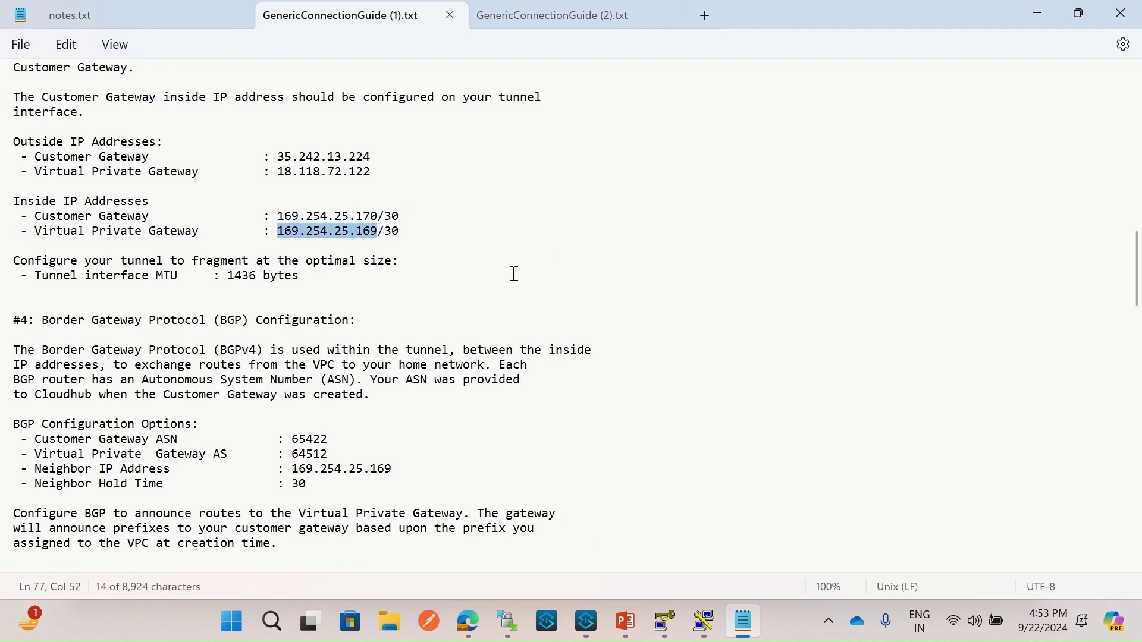
- Return to the browser, paste 169.254.25.169 as the BGP peer IPv4 address and save bgp-session-01
{"action": "left_click", "coordinate": [467, 621]}
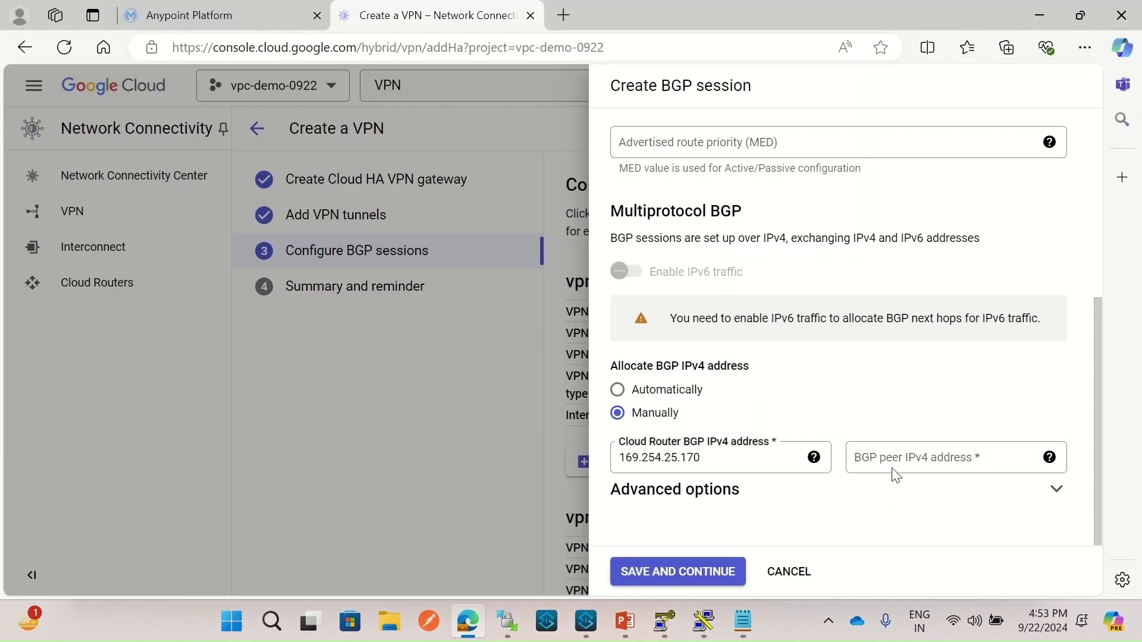
{"action": "left_click", "coordinate": [879, 459]}
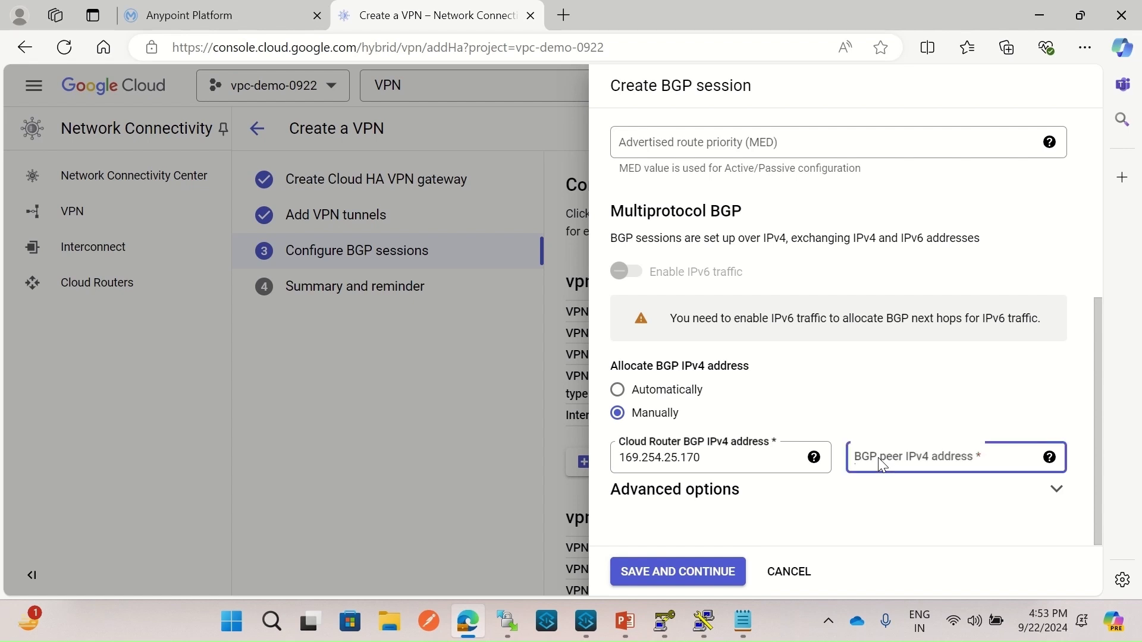
{"action": "key", "text": "ctrl+v"}
{"action": "left_click", "coordinate": [900, 519]}
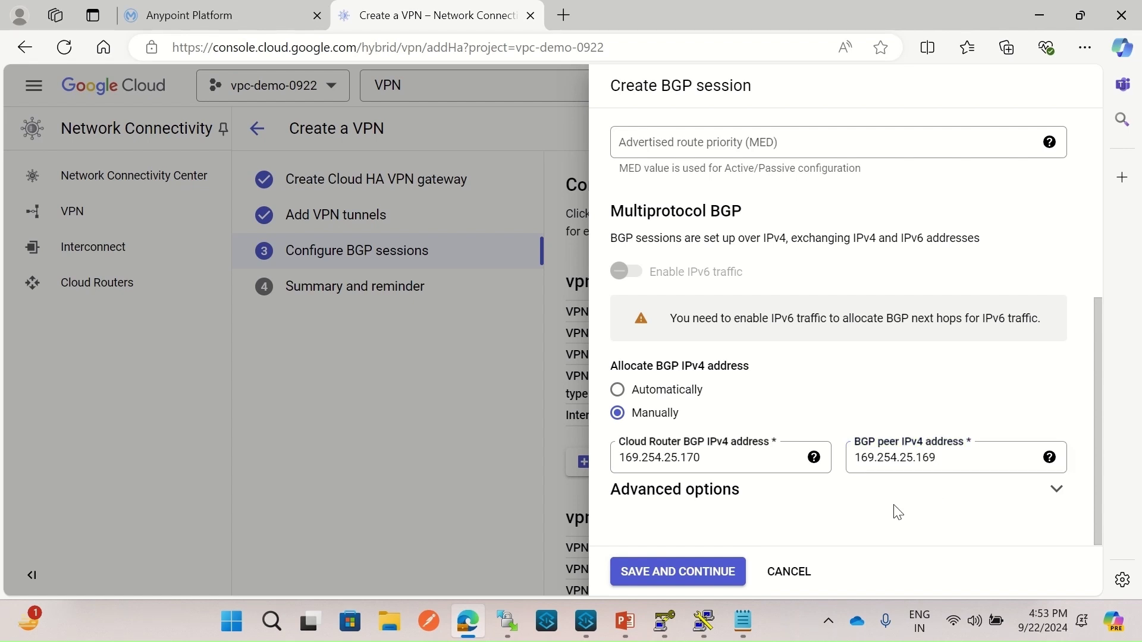
{"action": "left_click", "coordinate": [679, 577]}
- Start configuring the BGP session for vpn-tunnel-02 and name it bgp-session-02
{"action": "scroll", "coordinate": [922, 369], "scroll_direction": "down", "scroll_amount": 4}
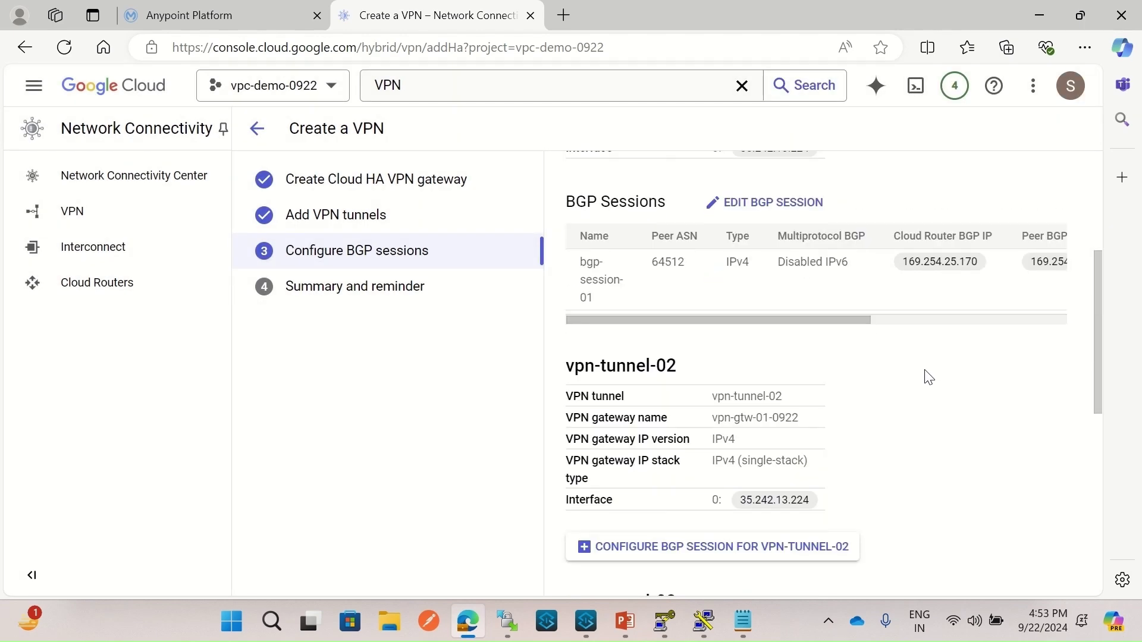
{"action": "scroll", "coordinate": [926, 374], "scroll_direction": "down", "scroll_amount": 3}
{"action": "scroll", "coordinate": [926, 374], "scroll_direction": "up", "scroll_amount": 4}
{"action": "scroll", "coordinate": [926, 375], "scroll_direction": "down", "scroll_amount": 5}
{"action": "scroll", "coordinate": [927, 377], "scroll_direction": "up", "scroll_amount": 2}
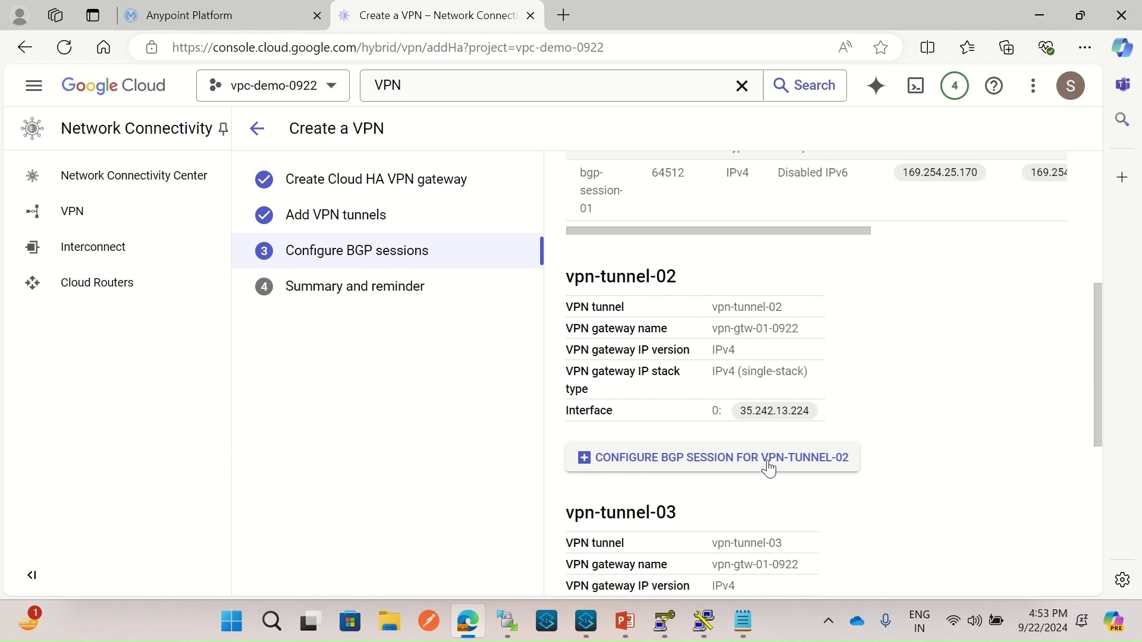
{"action": "left_click", "coordinate": [767, 468]}
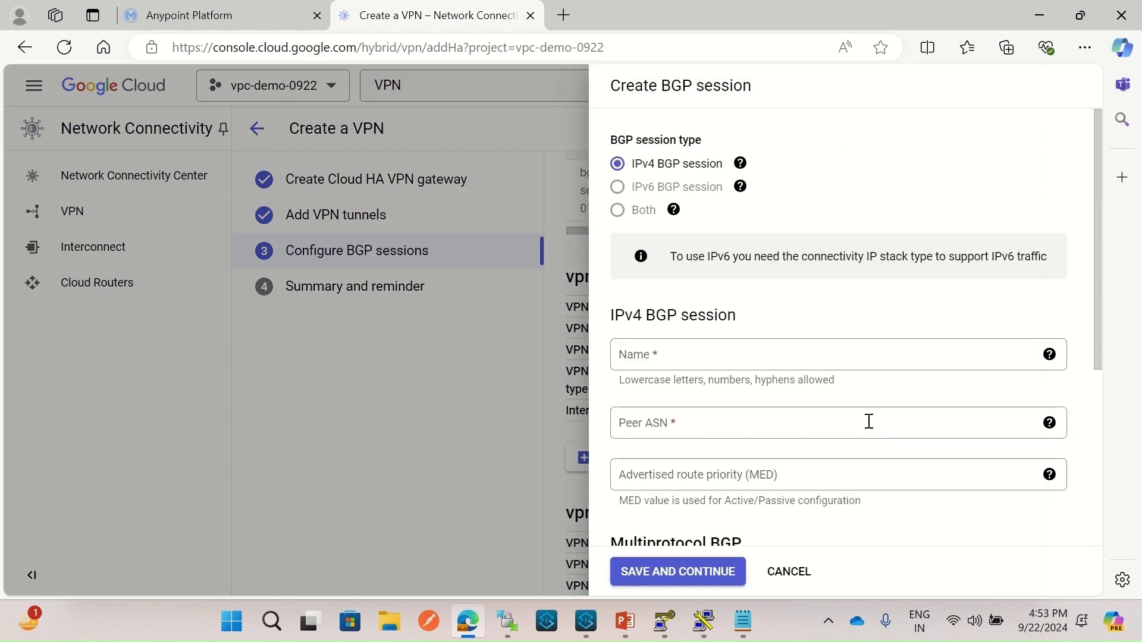
{"action": "left_click", "coordinate": [706, 355]}
{"action": "type", "text": "b"}
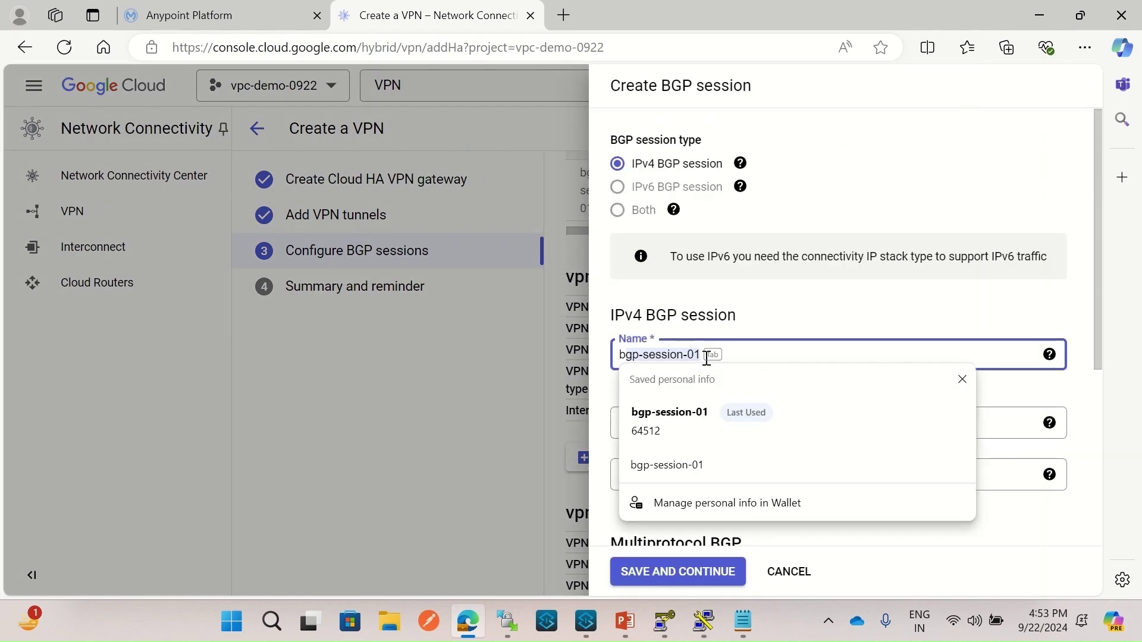
{"action": "key", "text": "Tab"}
{"action": "key", "text": "BackSpace"}
{"action": "type", "text": "2"}
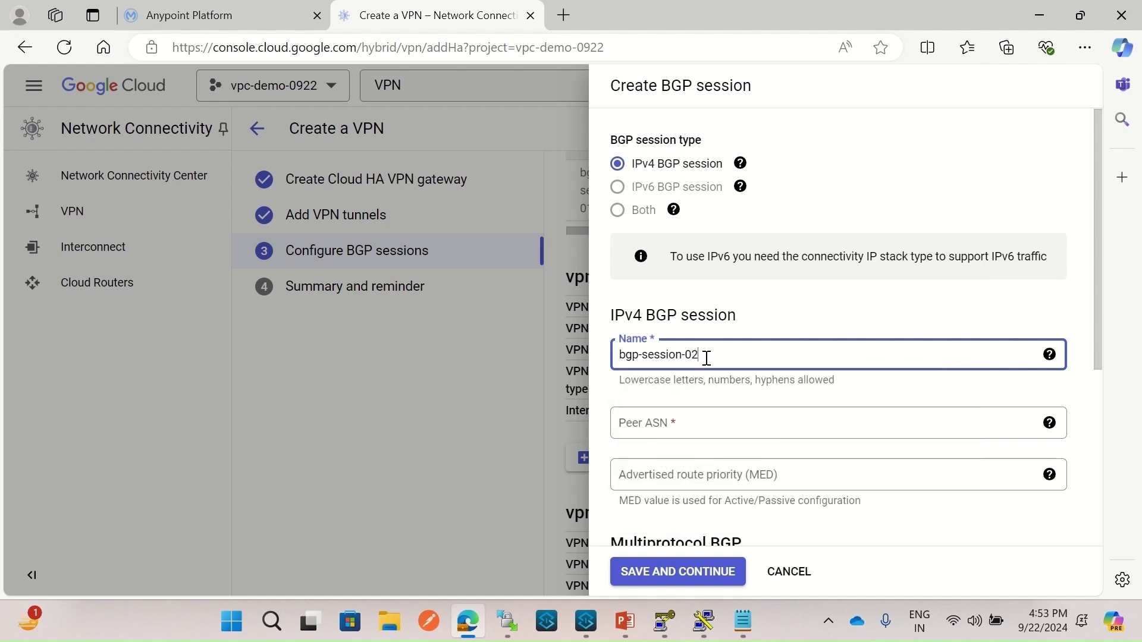
- Switch to Notepad and copy the BGP session peer ASN 64512 from notes.txt
{"action": "left_click", "coordinate": [741, 421]}
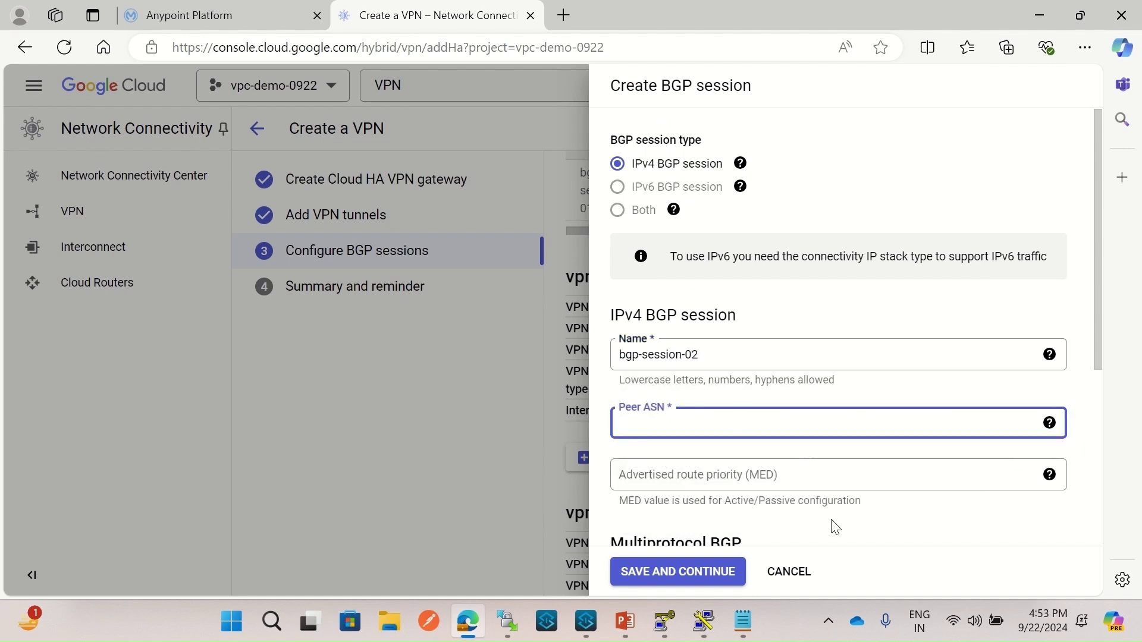
{"action": "left_click", "coordinate": [742, 621]}
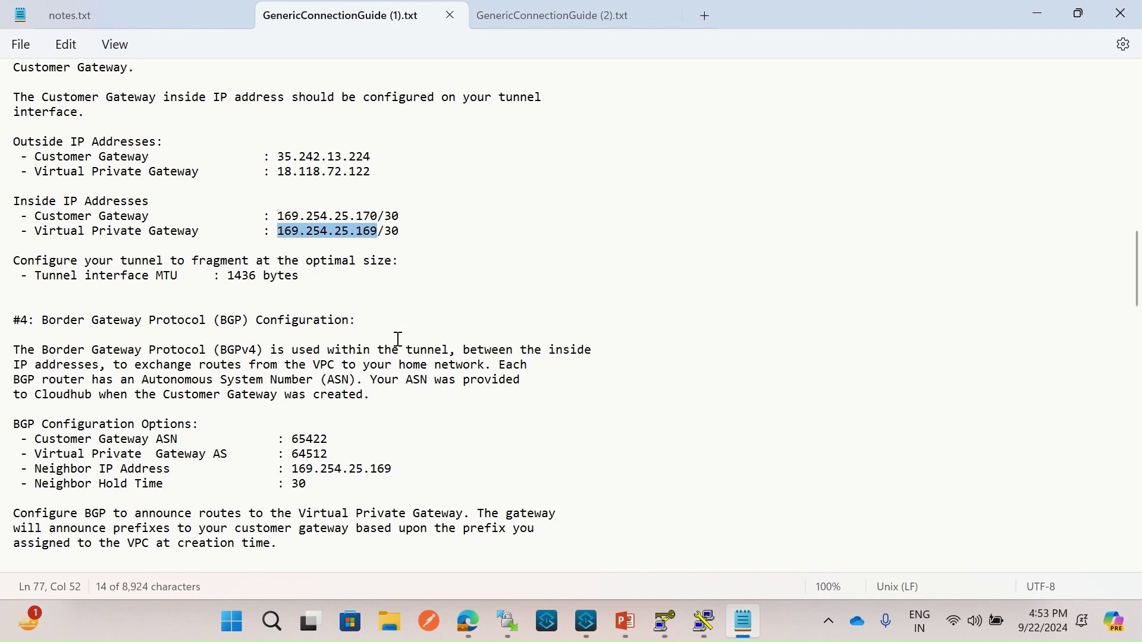
{"action": "scroll", "coordinate": [399, 339], "scroll_direction": "up", "scroll_amount": 1}
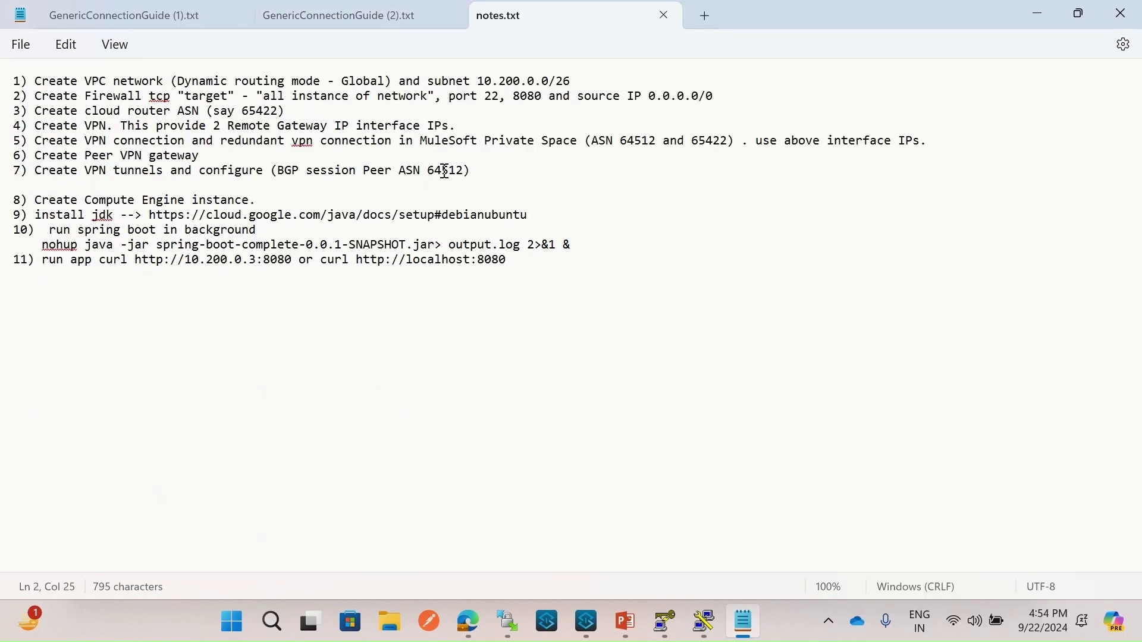
{"action": "double_click", "coordinate": [445, 172]}
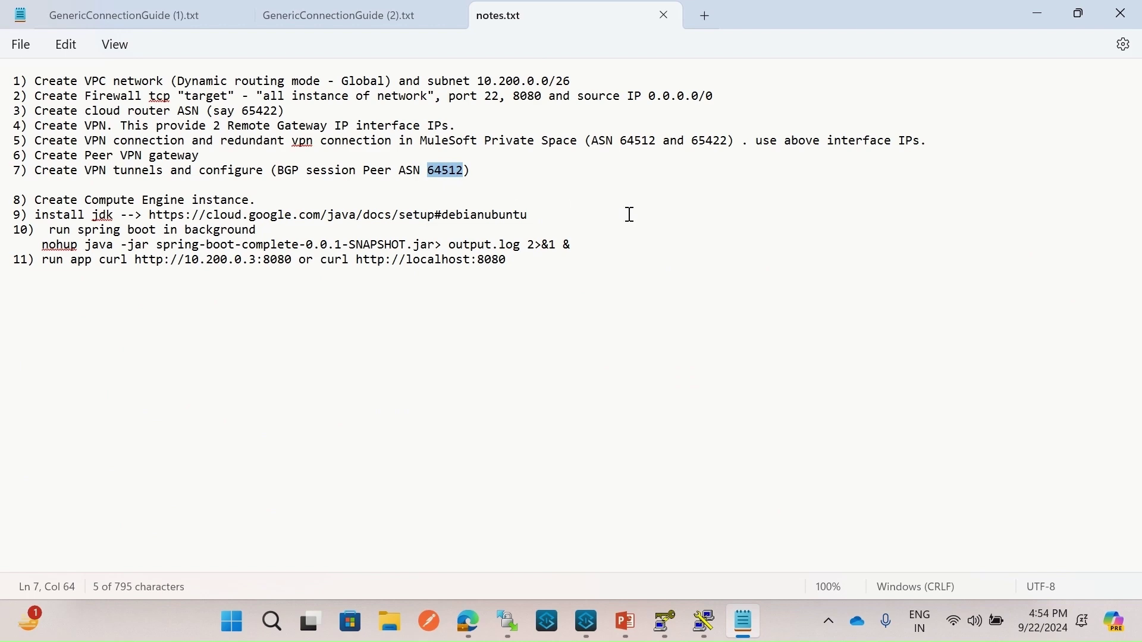
{"action": "key", "text": "ctrl+c"}
- Return to the browser, paste 64512 as the peer ASN of bgp-session-02 and allocate the BGP IPv4 address manually
{"action": "key", "text": "alt+Tab"}
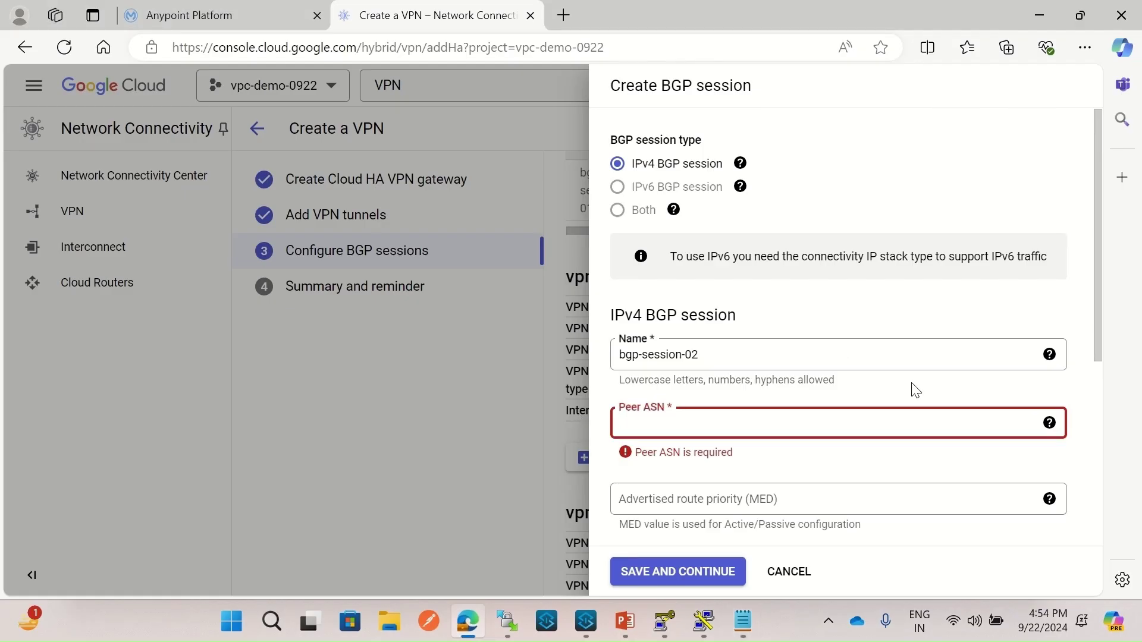
{"action": "key", "text": "ctrl+v"}
{"action": "scroll", "coordinate": [879, 512], "scroll_direction": "down", "scroll_amount": 5}
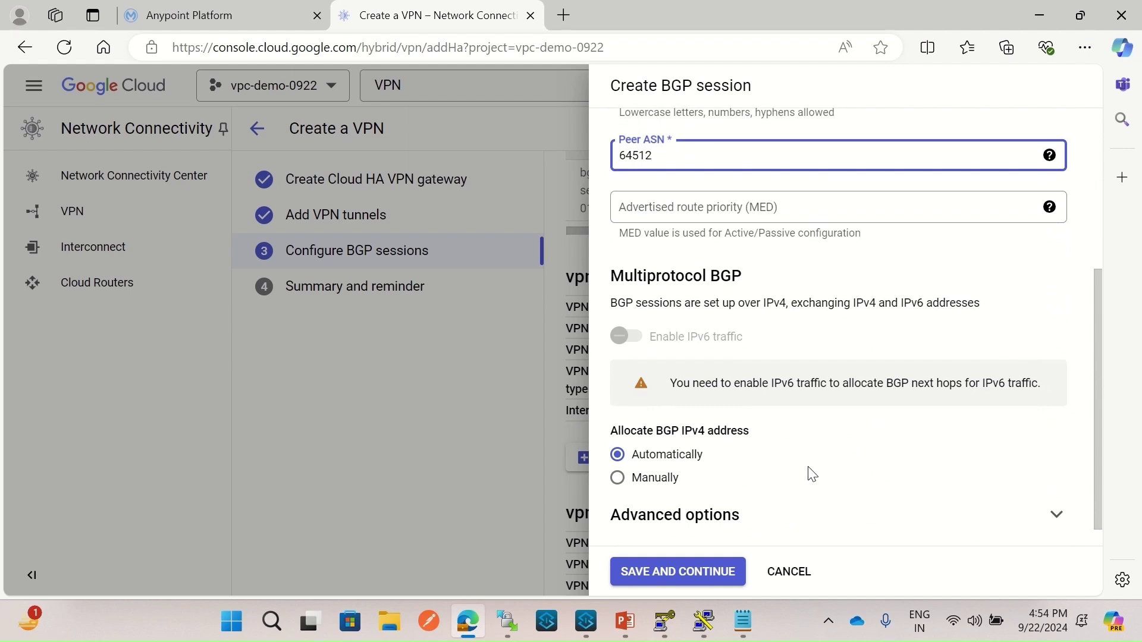
{"action": "left_click", "coordinate": [619, 479]}
{"action": "scroll", "coordinate": [785, 446], "scroll_direction": "down", "scroll_amount": 1}
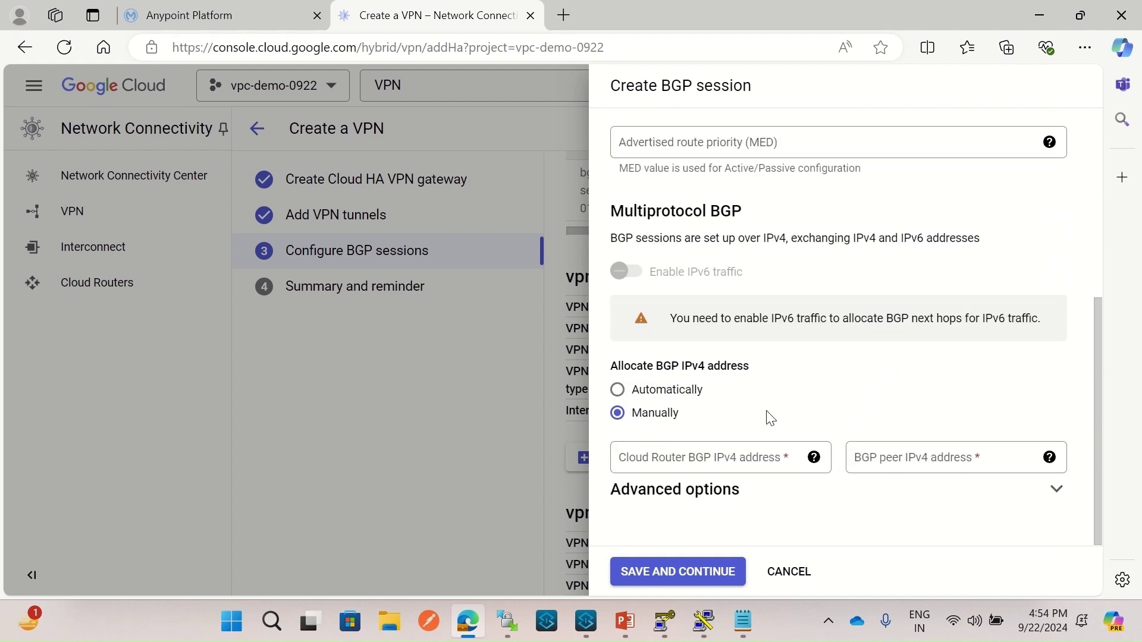
- Switch to Notepad and copy the second tunnel's inside Customer Gateway address 169.254.220.246, without /30, from GenericConnectionGuide (1).txt
{"action": "left_click", "coordinate": [744, 621]}
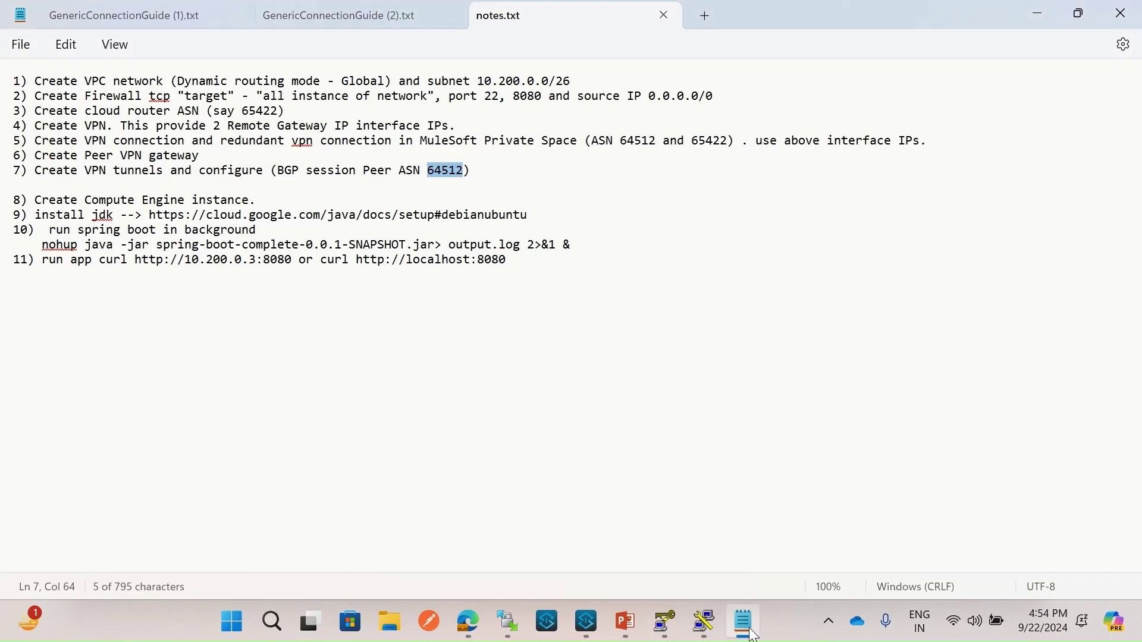
{"action": "left_click", "coordinate": [119, 16]}
{"action": "scroll", "coordinate": [439, 361], "scroll_direction": "down", "scroll_amount": 20}
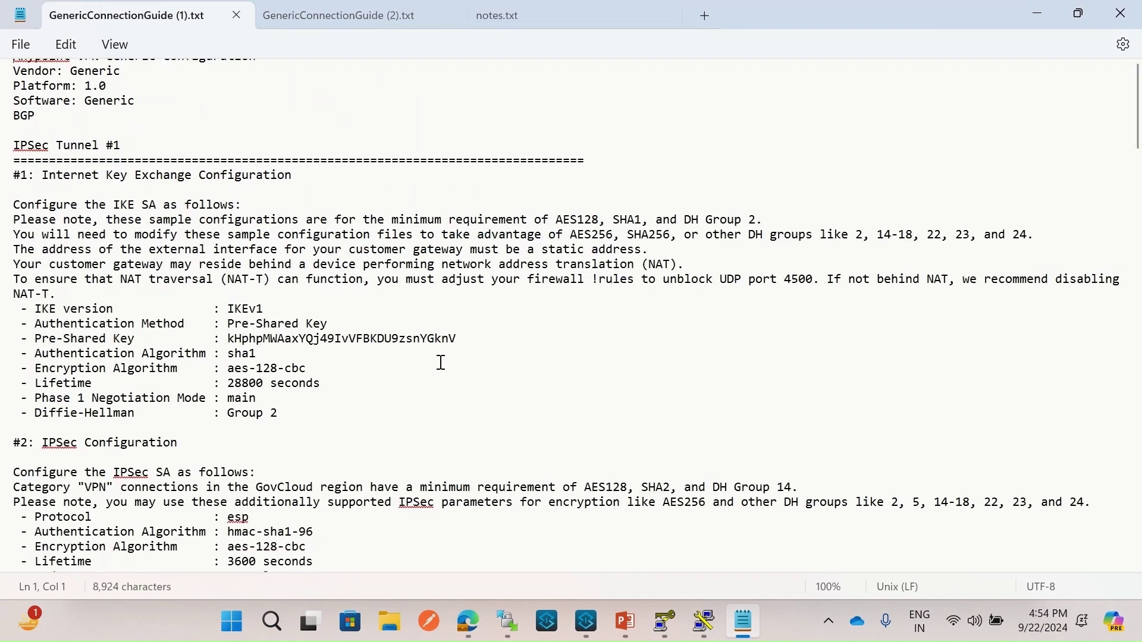
{"action": "scroll", "coordinate": [454, 393], "scroll_direction": "down", "scroll_amount": 14}
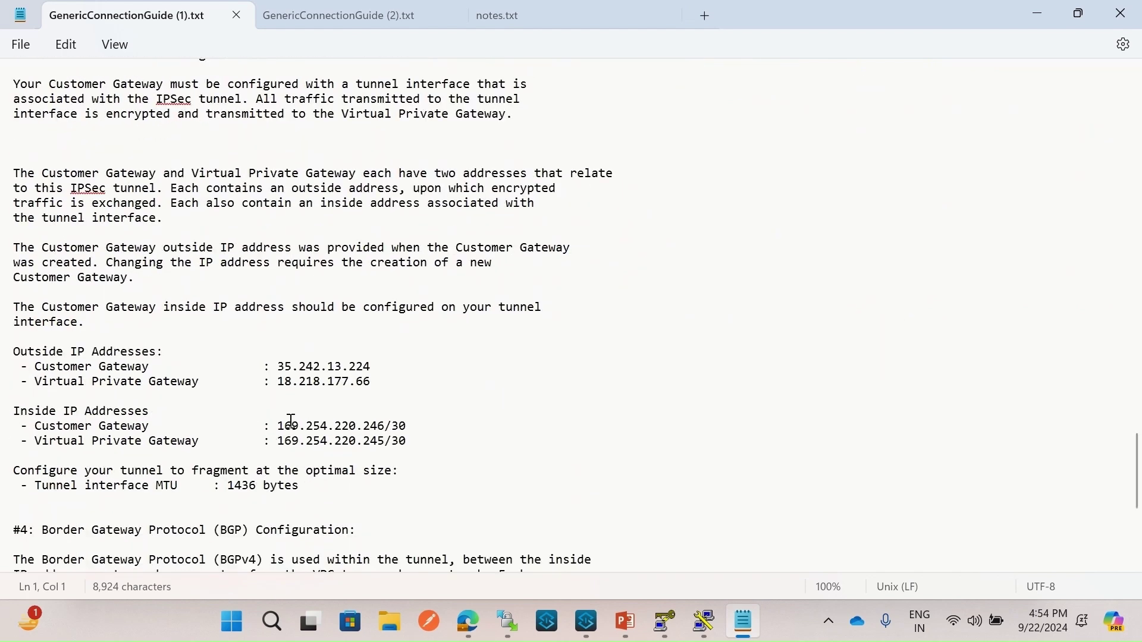
{"action": "left_click_drag", "start_coordinate": [281, 426], "coordinate": [390, 438]}
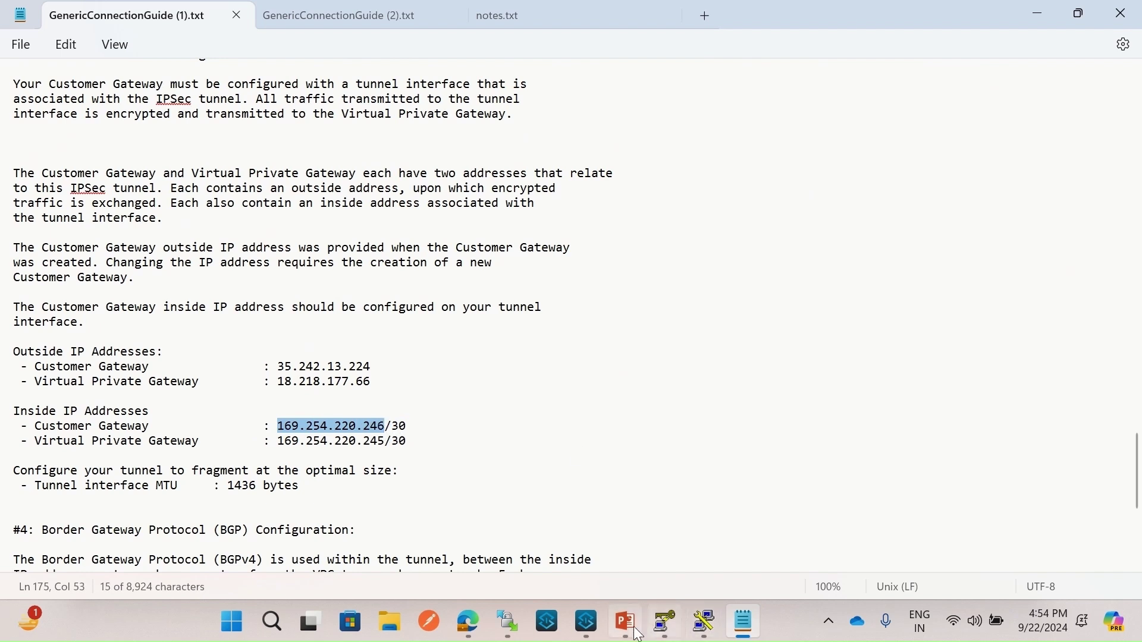
- Return to the browser and paste 169.254.220.246 as the Cloud Router BGP IPv4 address of bgp-session-02
{"action": "left_click", "coordinate": [469, 616]}
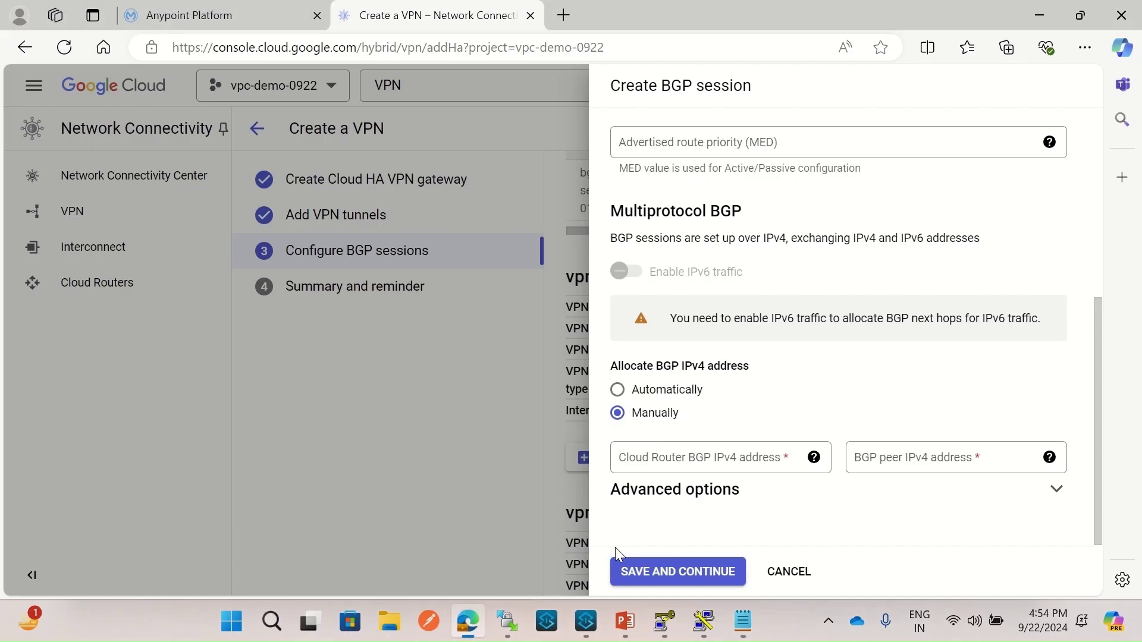
{"action": "left_click", "coordinate": [657, 450]}
{"action": "key", "text": "ctrl+v"}
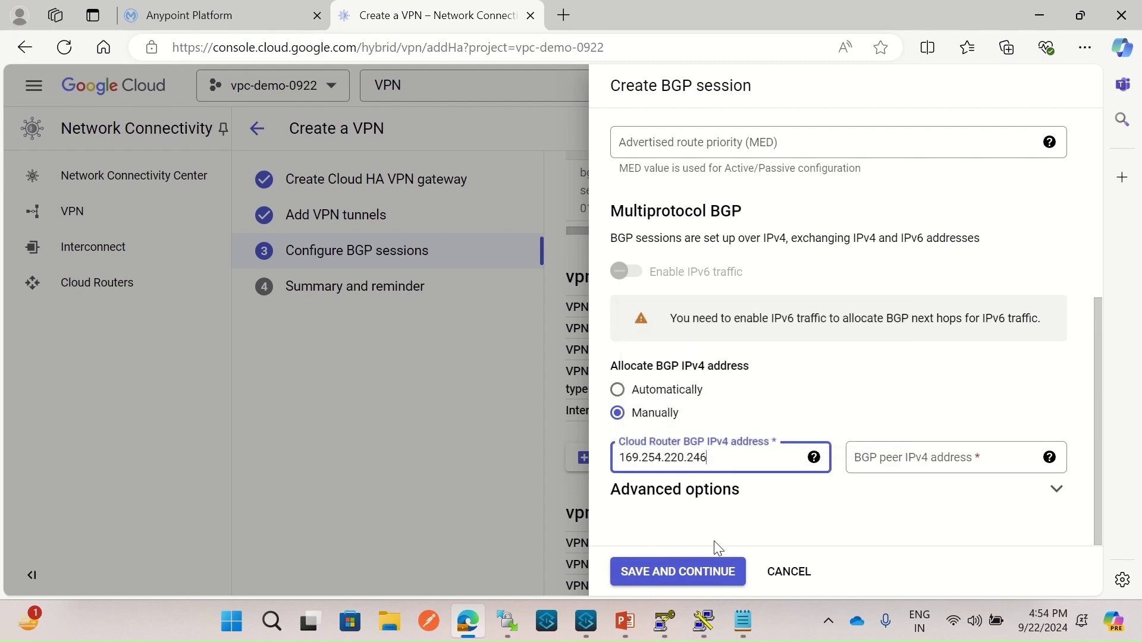
- Copy the inside Virtual Private Gateway address 169.254.220.245 from Notepad into the browser's BGP peer IPv4 address and save bgp-session-02
{"action": "left_click", "coordinate": [743, 621]}
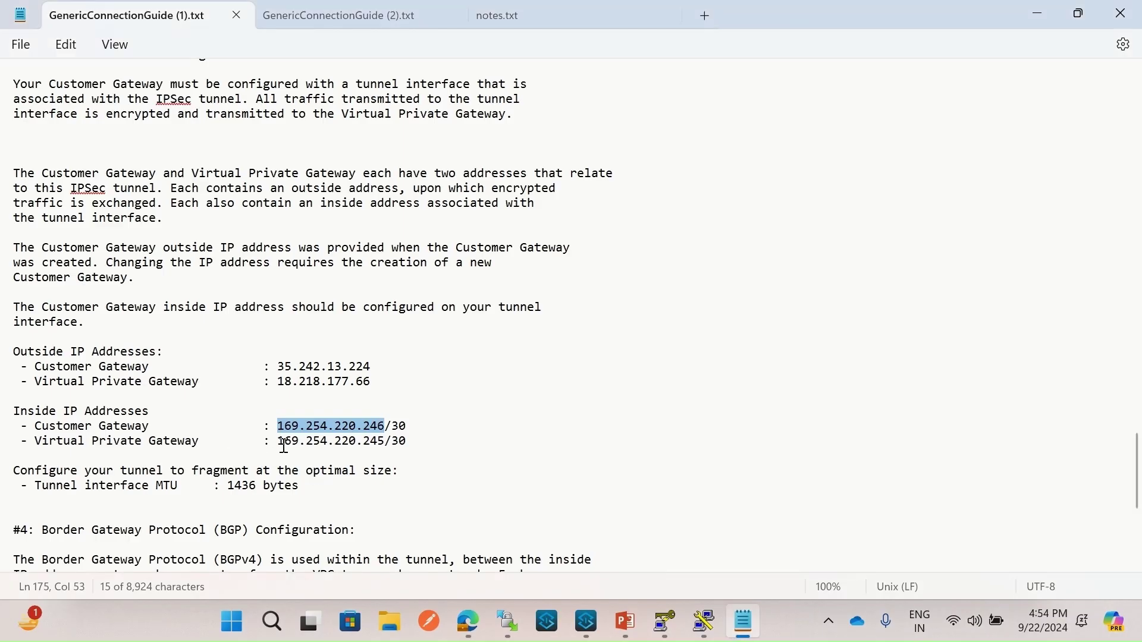
{"action": "left_click_drag", "start_coordinate": [278, 442], "coordinate": [381, 442]}
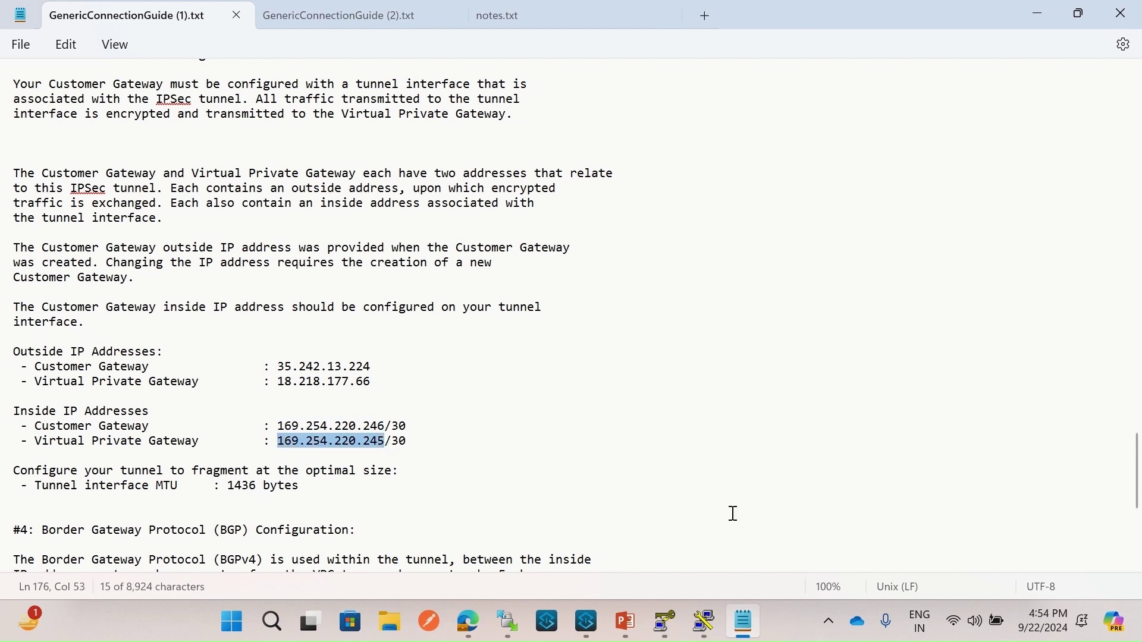
{"action": "left_click", "coordinate": [468, 621]}
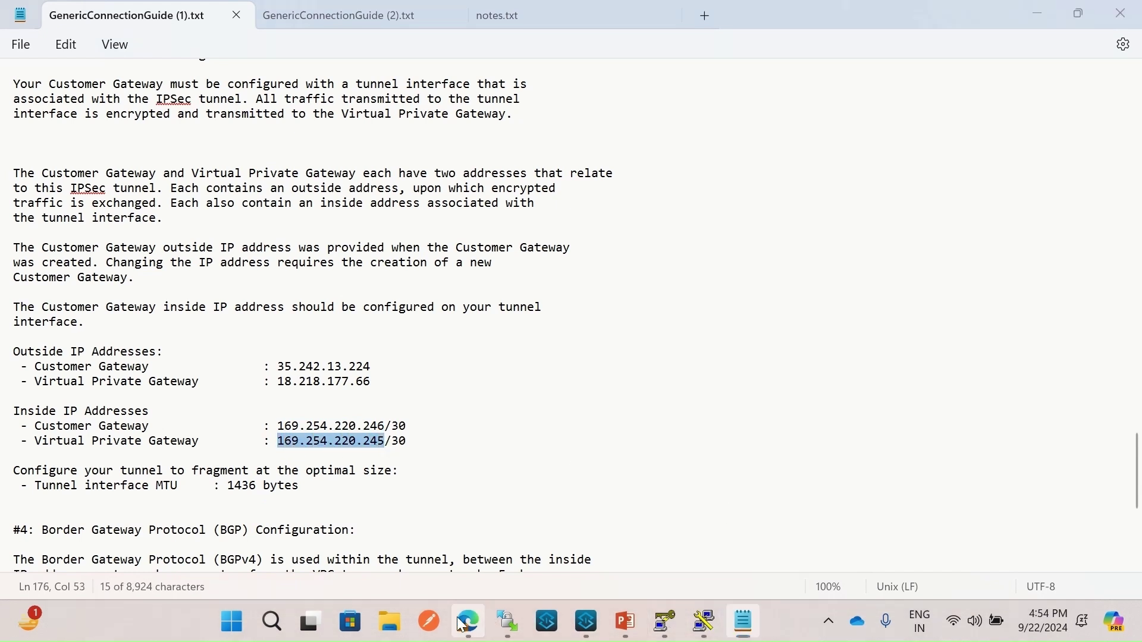
{"action": "left_click", "coordinate": [915, 455]}
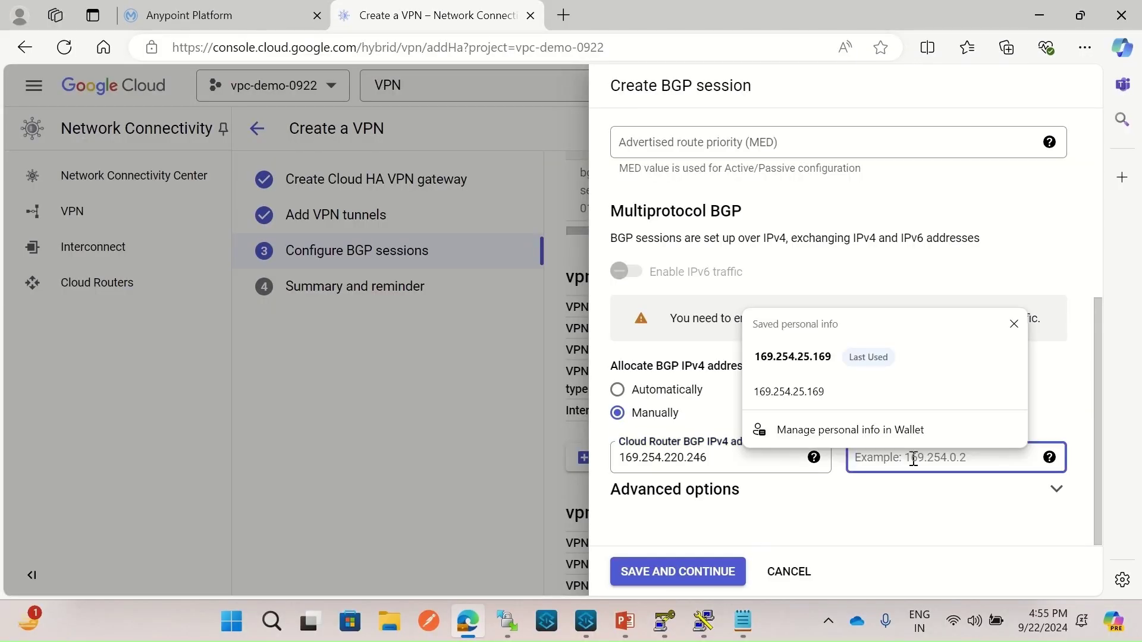
{"action": "key", "text": "ctrl+v"}
{"action": "type", "text": "5"}
{"action": "left_click", "coordinate": [877, 501]}
{"action": "left_click", "coordinate": [672, 574]}
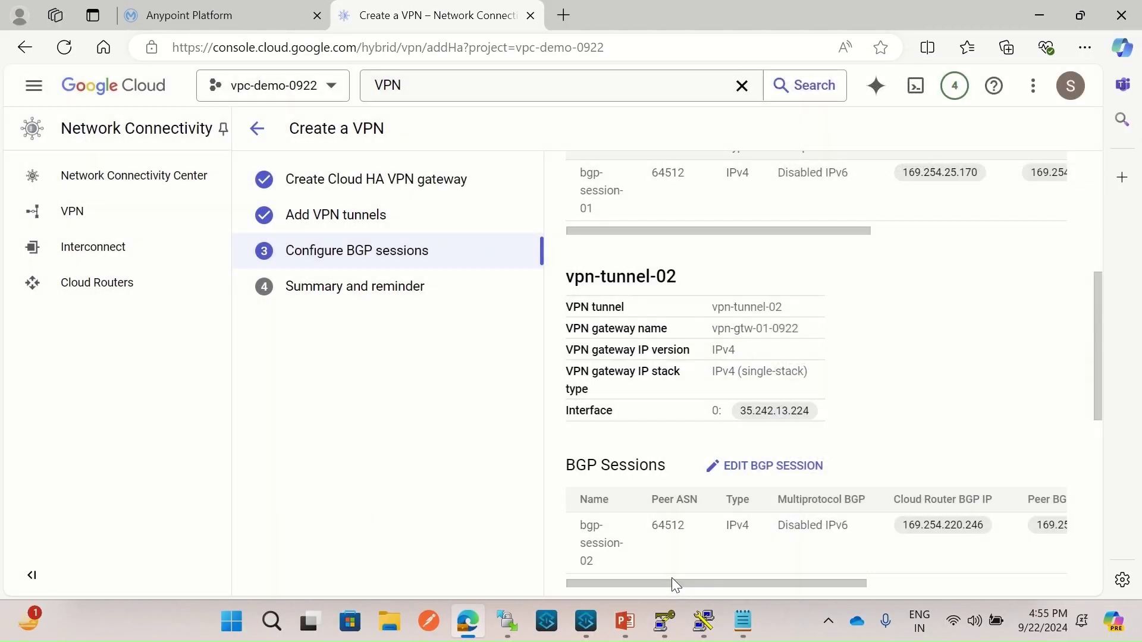
- Start configuring the BGP session for vpn-tunnel-03 with the name bgp-session-03 and peer ASN 64512
{"action": "scroll", "coordinate": [920, 408], "scroll_direction": "down", "scroll_amount": 4}
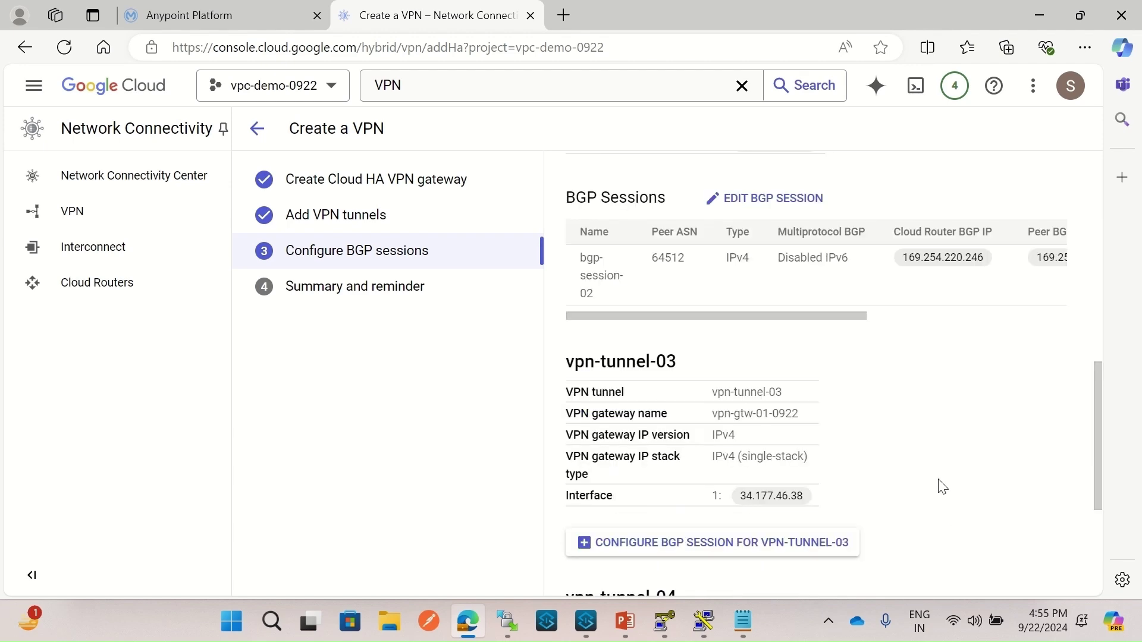
{"action": "scroll", "coordinate": [942, 493], "scroll_direction": "up", "scroll_amount": 1}
{"action": "scroll", "coordinate": [943, 519], "scroll_direction": "up", "scroll_amount": 1}
{"action": "scroll", "coordinate": [945, 528], "scroll_direction": "down", "scroll_amount": 3}
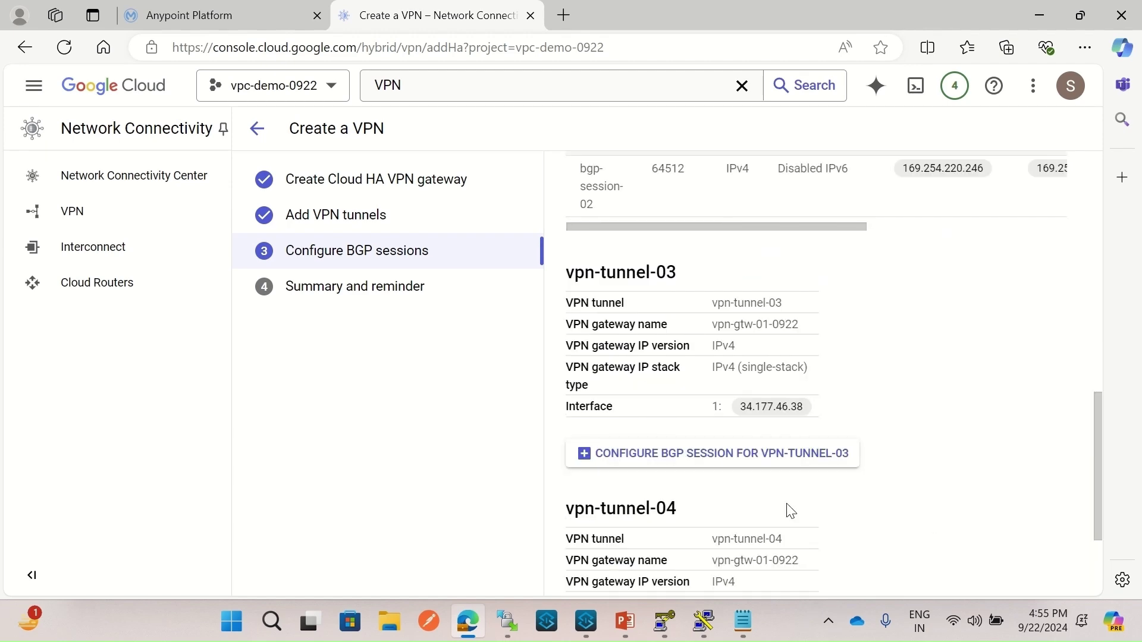
{"action": "left_click", "coordinate": [787, 465]}
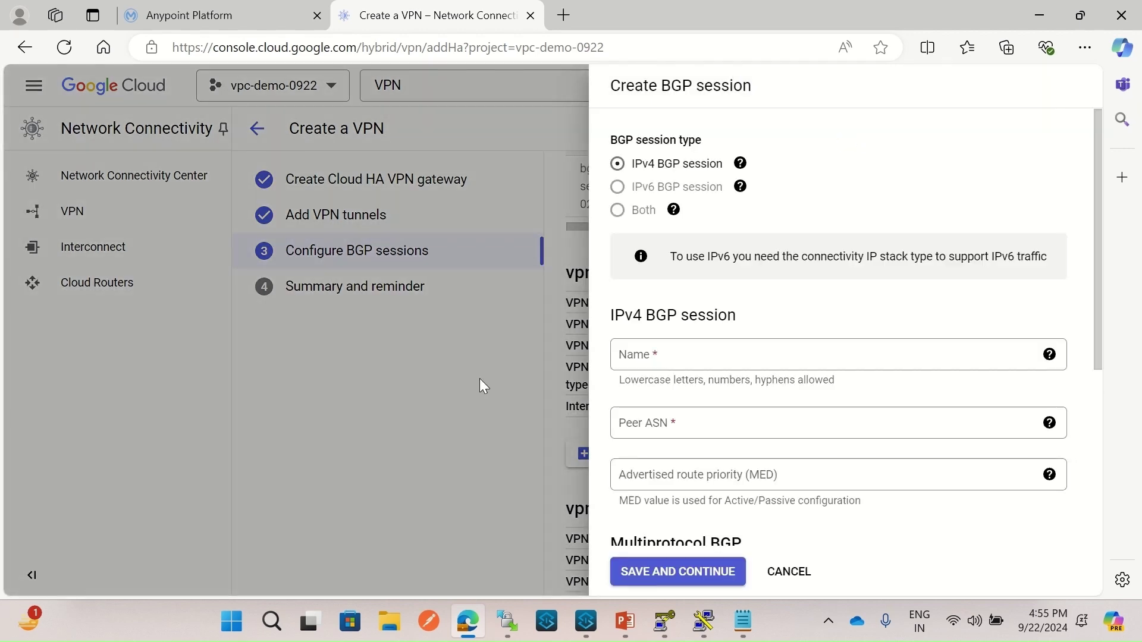
{"action": "left_click", "coordinate": [714, 360]}
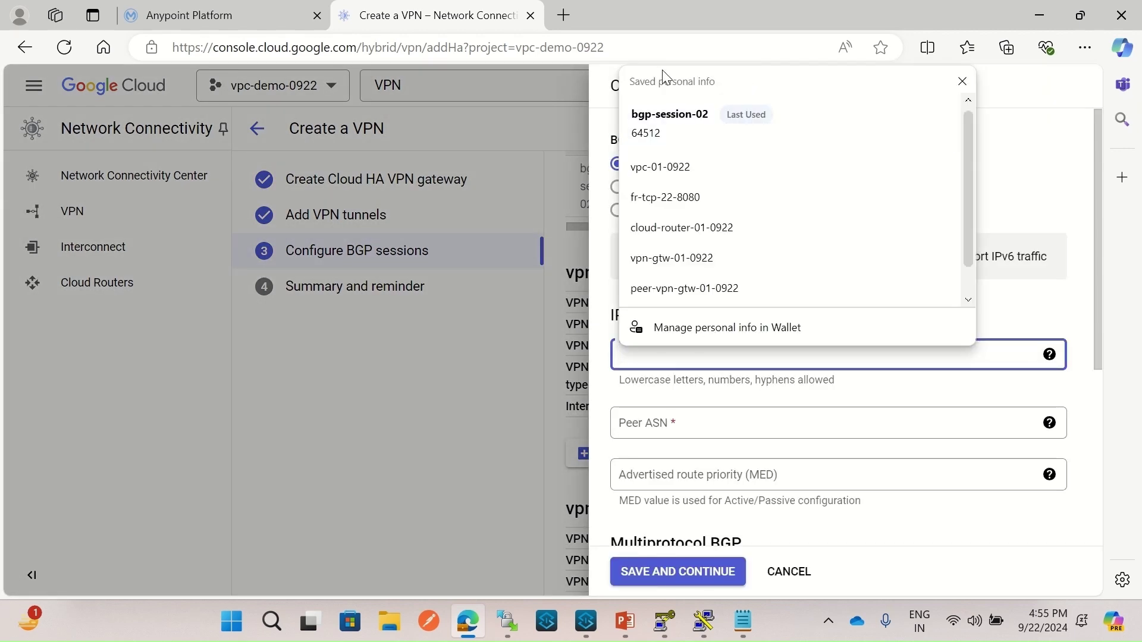
{"action": "left_click", "coordinate": [670, 113]}
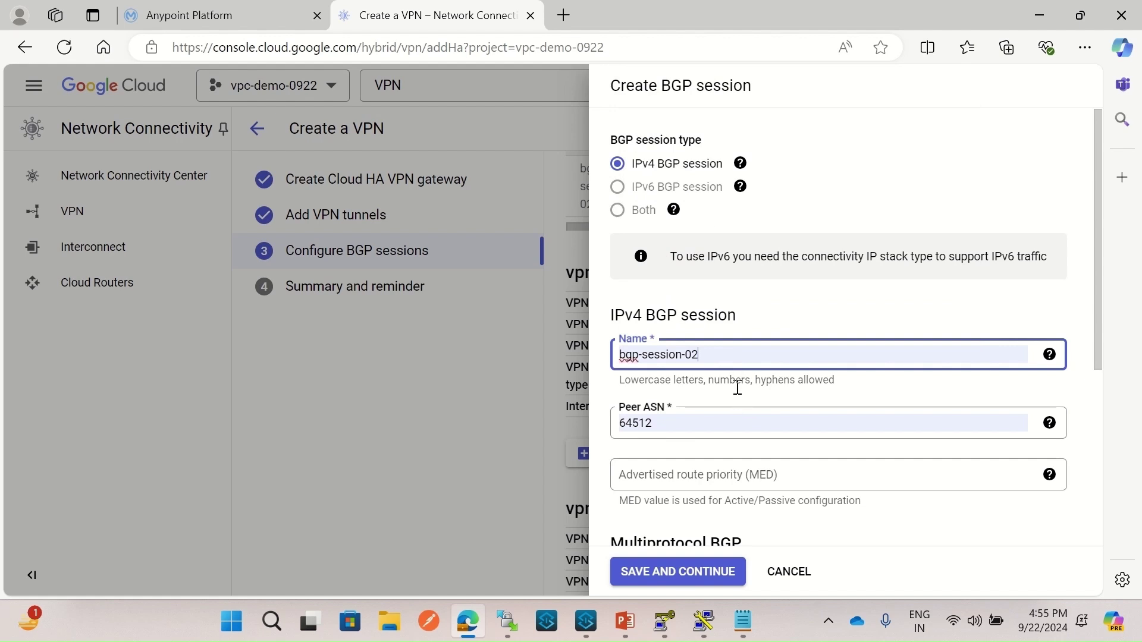
{"action": "key", "text": "BackSpace"}
{"action": "type", "text": "3"}
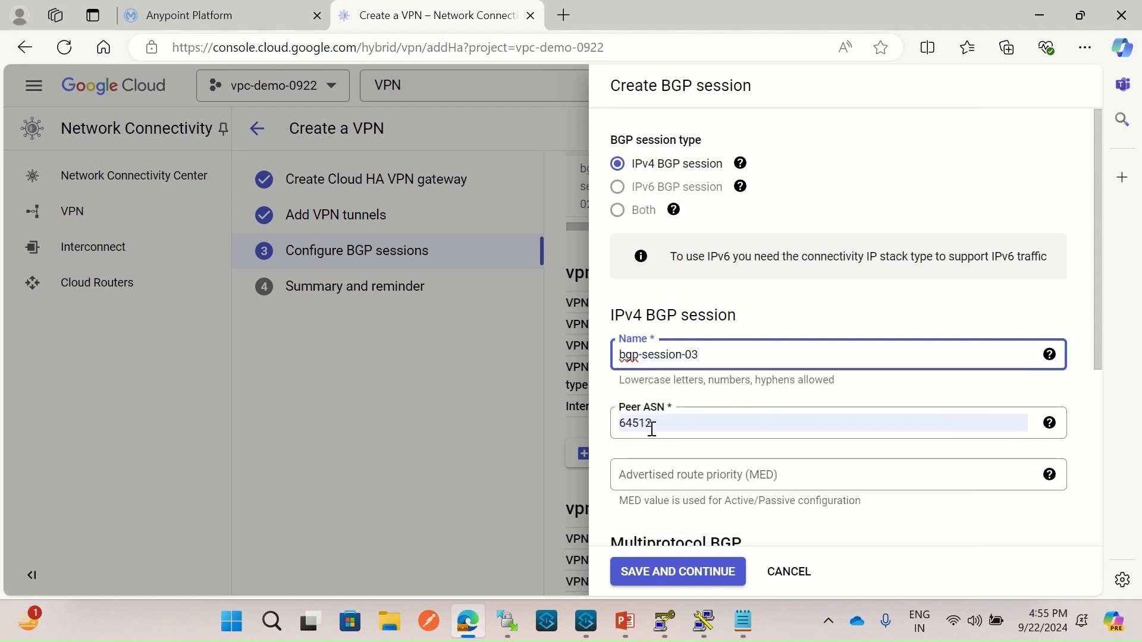
- Set the BGP IPv4 address allocation of bgp-session-03 to manual
{"action": "left_click", "coordinate": [697, 452]}
{"action": "scroll", "coordinate": [696, 458], "scroll_direction": "down", "scroll_amount": 5}
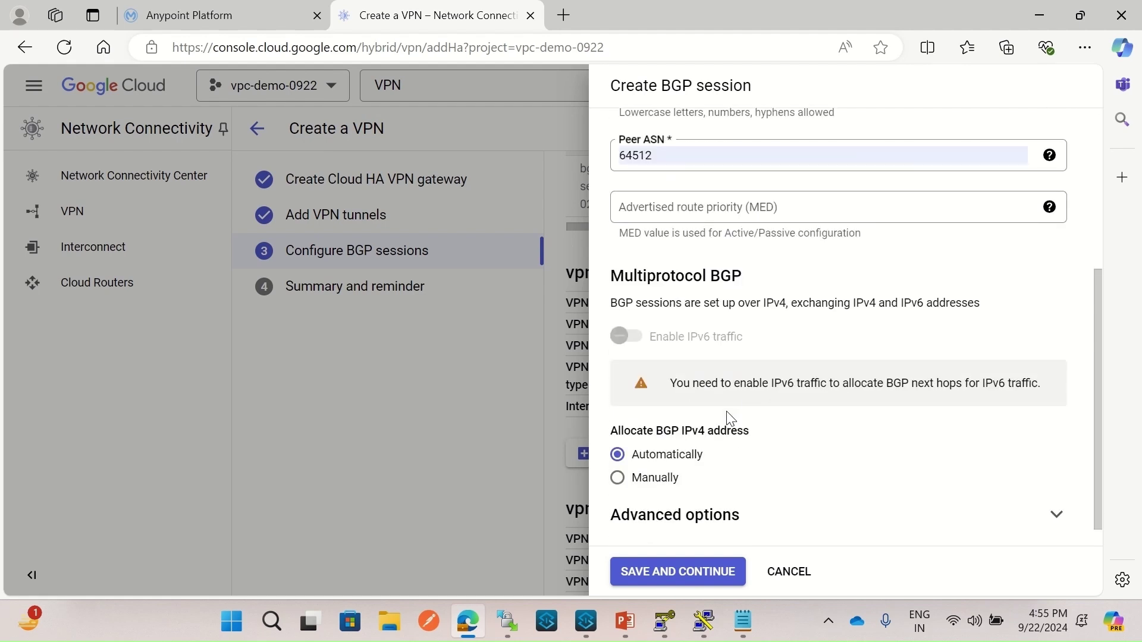
{"action": "scroll", "coordinate": [726, 415], "scroll_direction": "down", "scroll_amount": 1}
{"action": "left_click", "coordinate": [617, 452]}
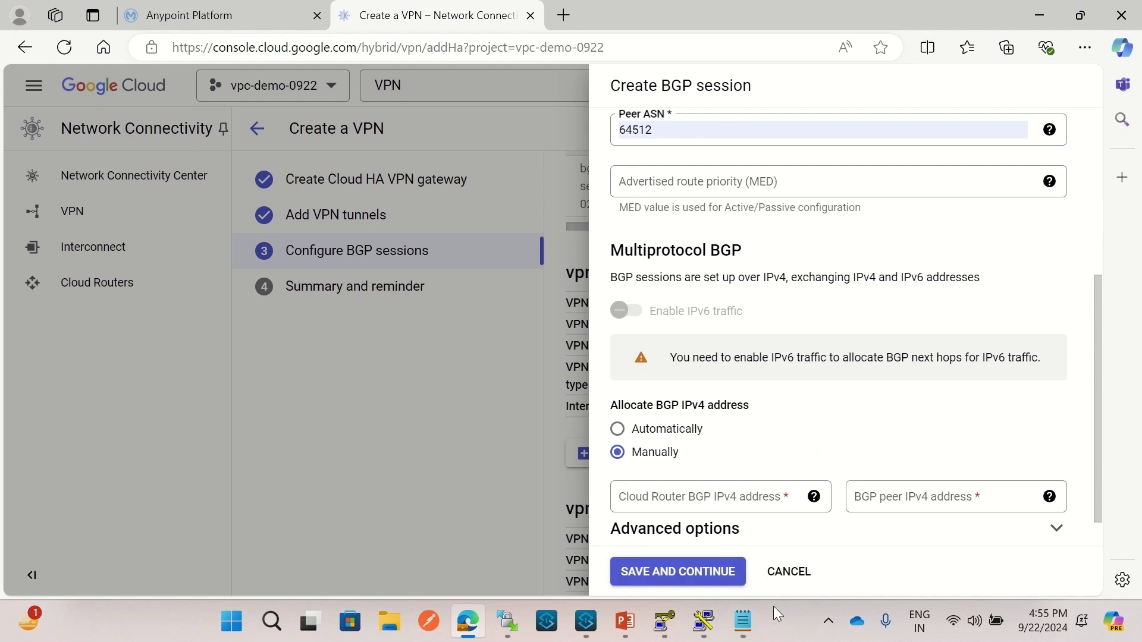
- Switch to Notepad and copy IPSec Tunnel #1's inside Customer Gateway address 169.254.20.234, without /30, from GenericConnectionGuide (2).txt
{"action": "left_click", "coordinate": [744, 621]}
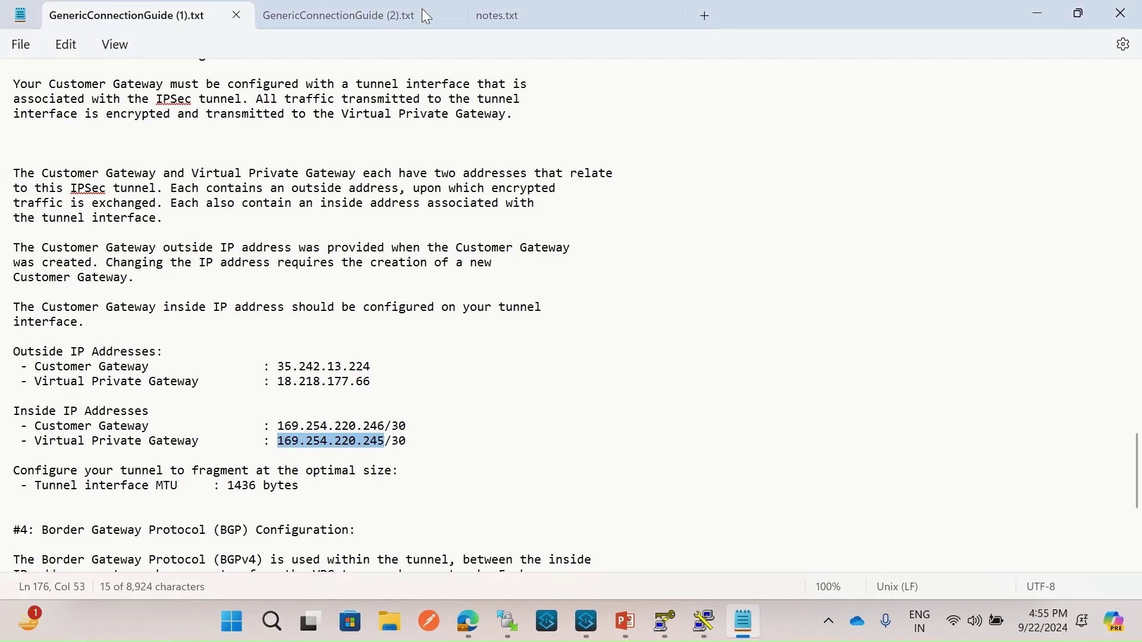
{"action": "left_click", "coordinate": [348, 16]}
{"action": "scroll", "coordinate": [438, 215], "scroll_direction": "up", "scroll_amount": 20}
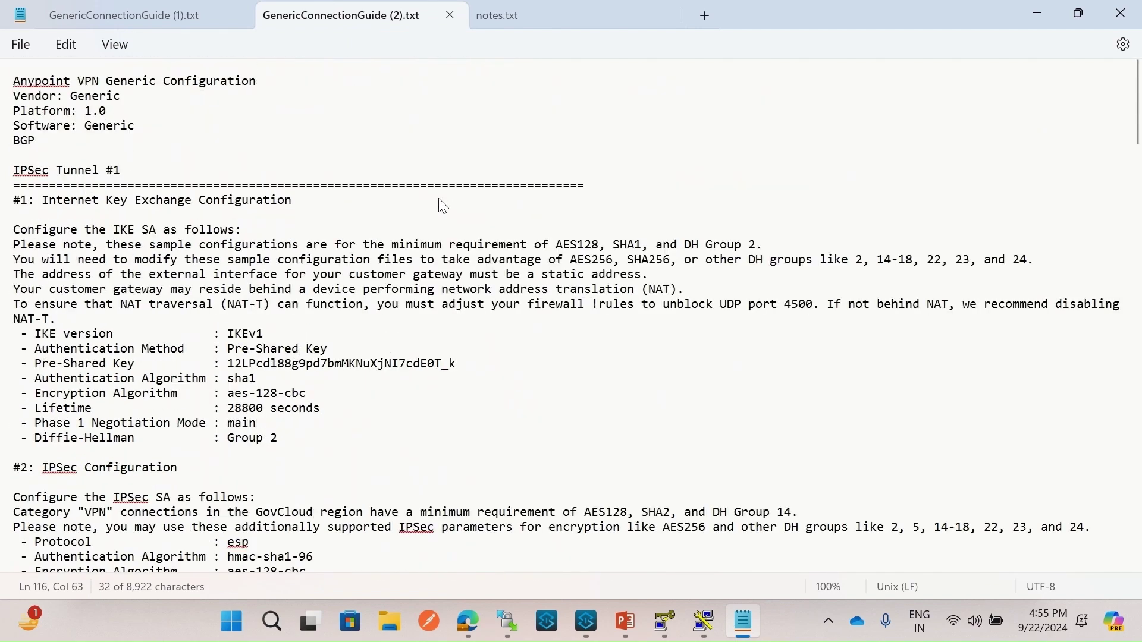
{"action": "scroll", "coordinate": [160, 211], "scroll_direction": "down", "scroll_amount": 15}
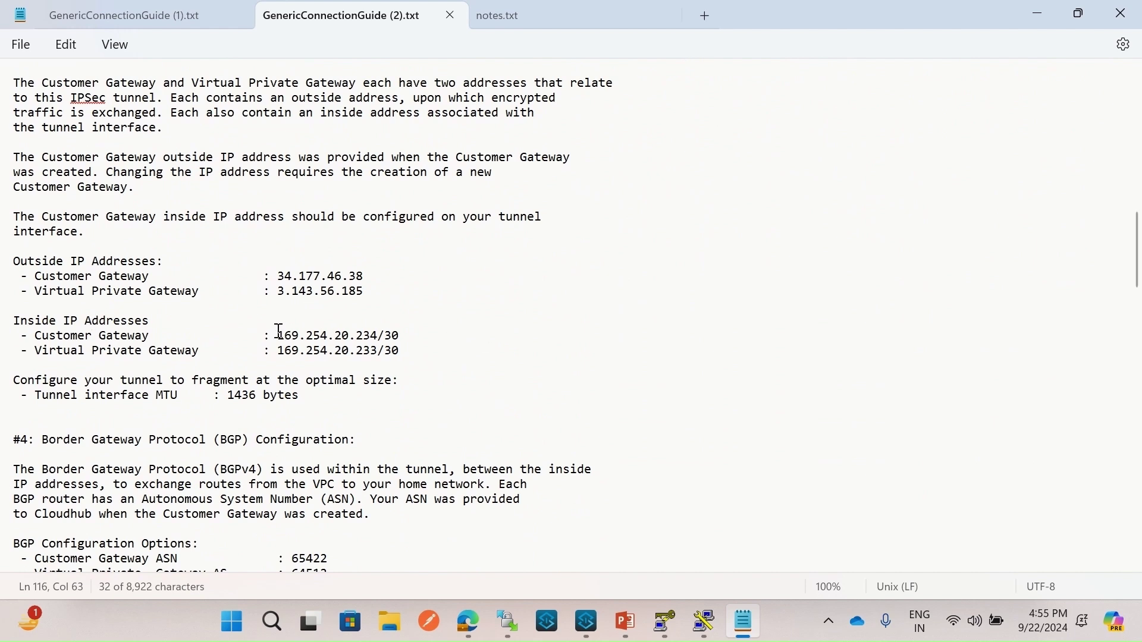
{"action": "left_click_drag", "start_coordinate": [279, 330], "coordinate": [381, 338]}
{"action": "key", "text": "ctrl+c"}
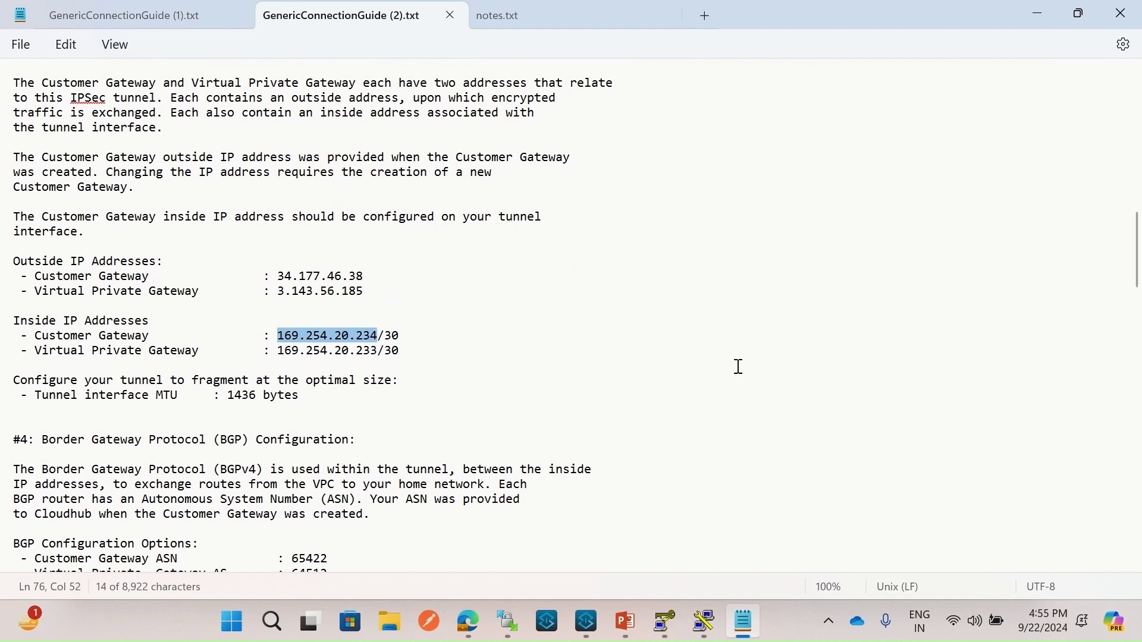
- Return to the browser and paste 169.254.20.234 as the Cloud Router BGP IPv4 address of bgp-session-03
{"action": "left_click", "coordinate": [470, 623]}
{"action": "left_click", "coordinate": [687, 502]}
{"action": "key", "text": "ctrl+v"}
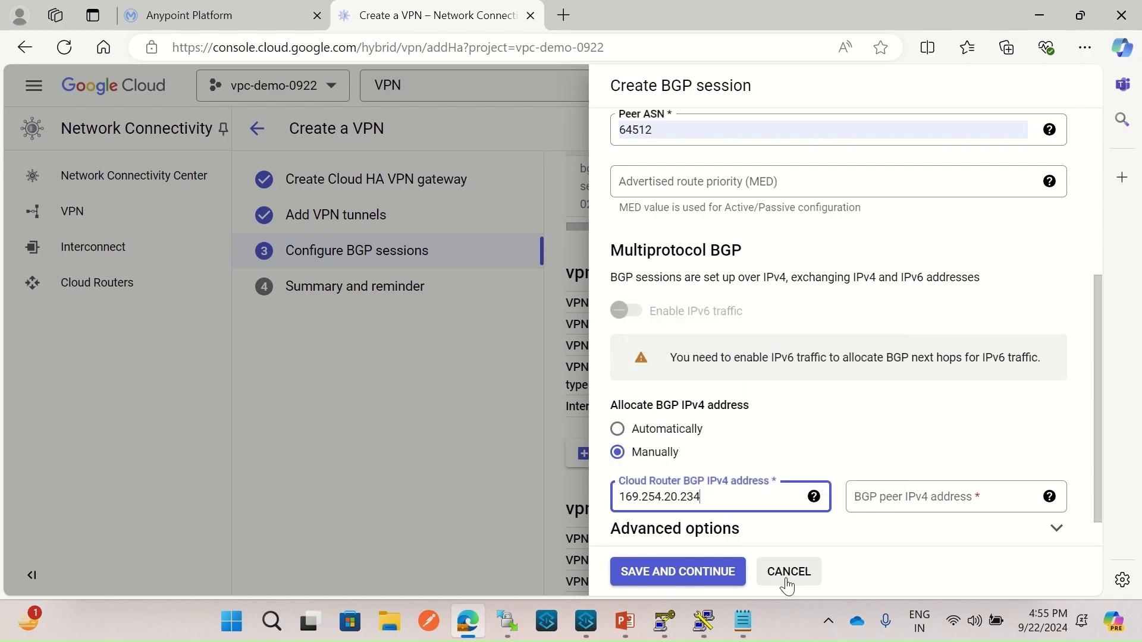
- Switch to Notepad and copy IPSec Tunnel #1's inside Virtual Private Gateway address 169.254.20.233, without /30, from GenericConnectionGuide (2).txt
{"action": "left_click", "coordinate": [743, 622]}
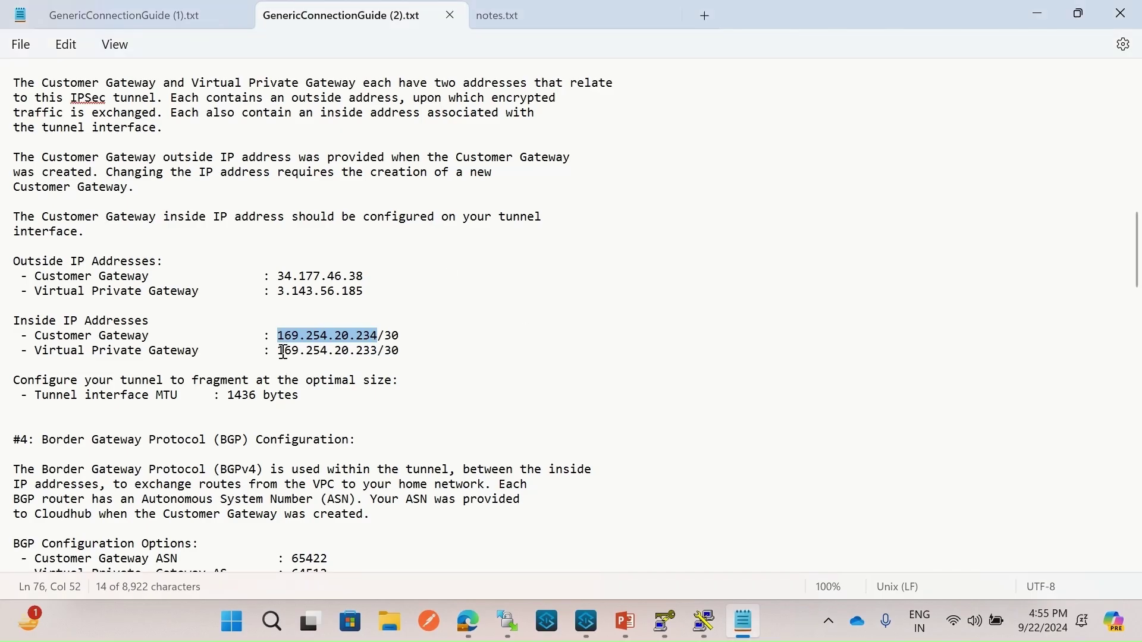
{"action": "left_click_drag", "start_coordinate": [279, 350], "coordinate": [383, 355]}
{"action": "key", "text": "ctrl+c"}
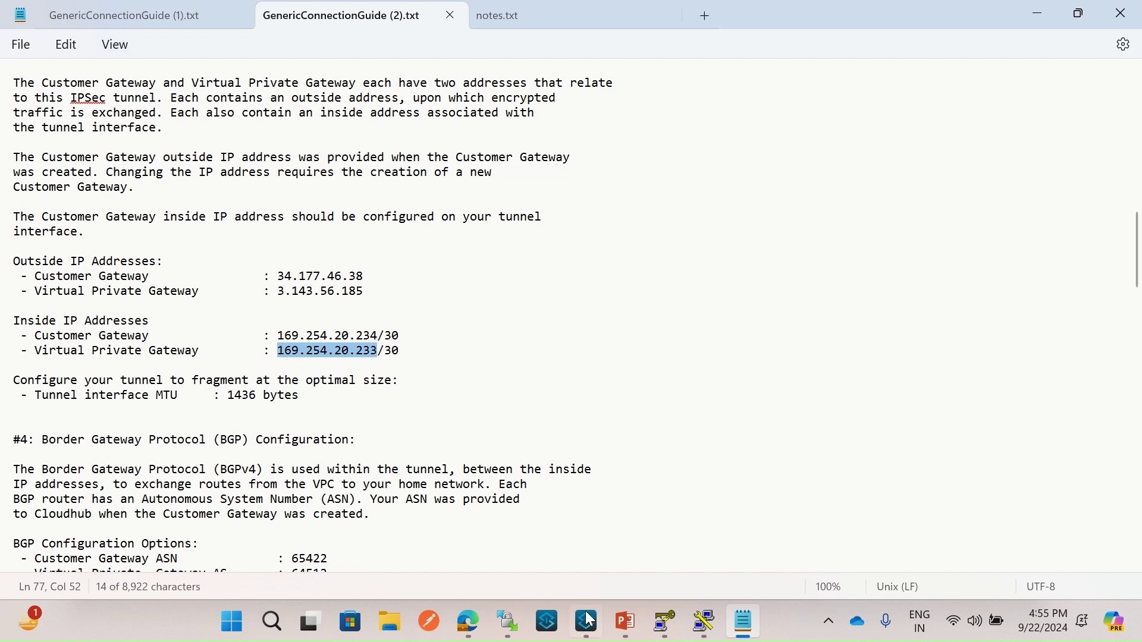
- Return to the browser, paste 169.254.20.233 as the BGP peer IPv4 address of bgp-session-03, and save the session
{"action": "left_click", "coordinate": [477, 615]}
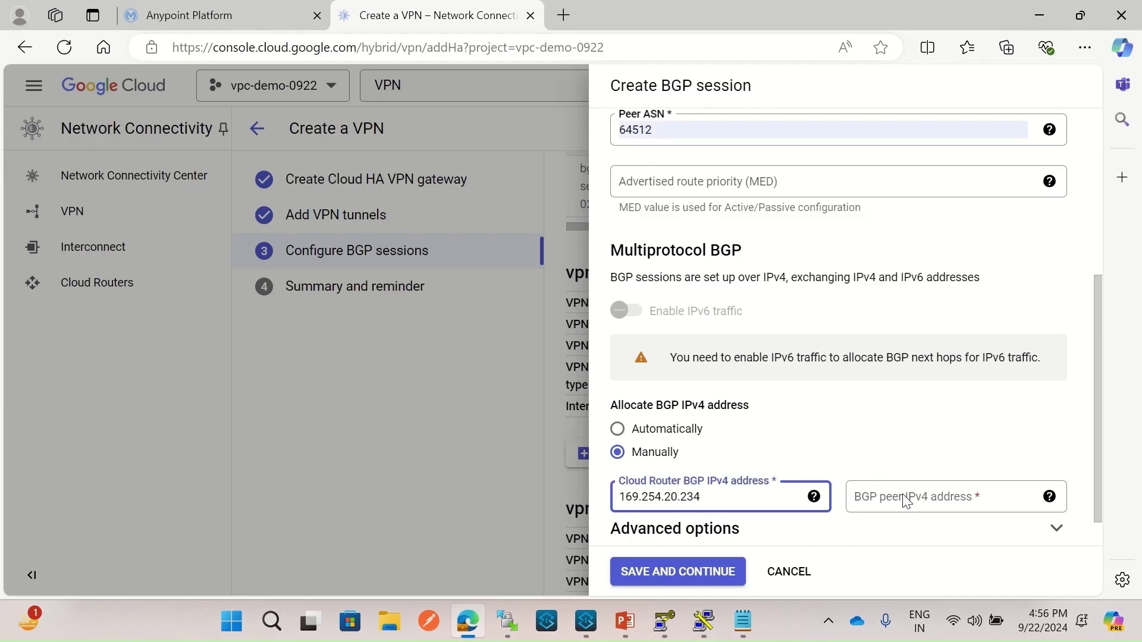
{"action": "left_click", "coordinate": [918, 500]}
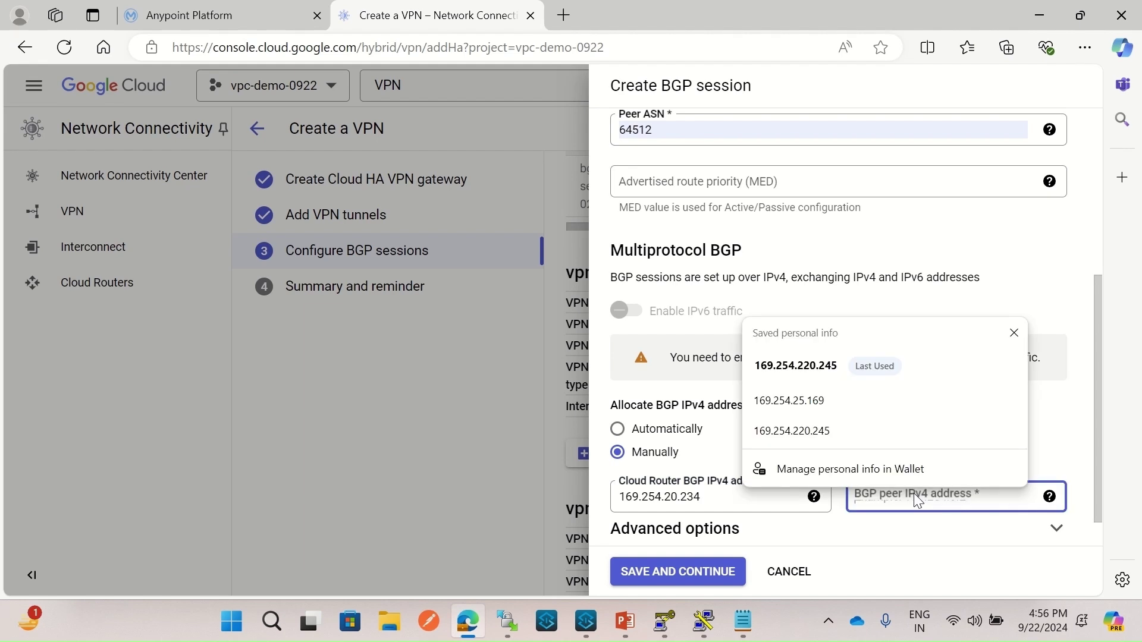
{"action": "key", "text": "ctrl+v"}
{"action": "left_click", "coordinate": [868, 533]}
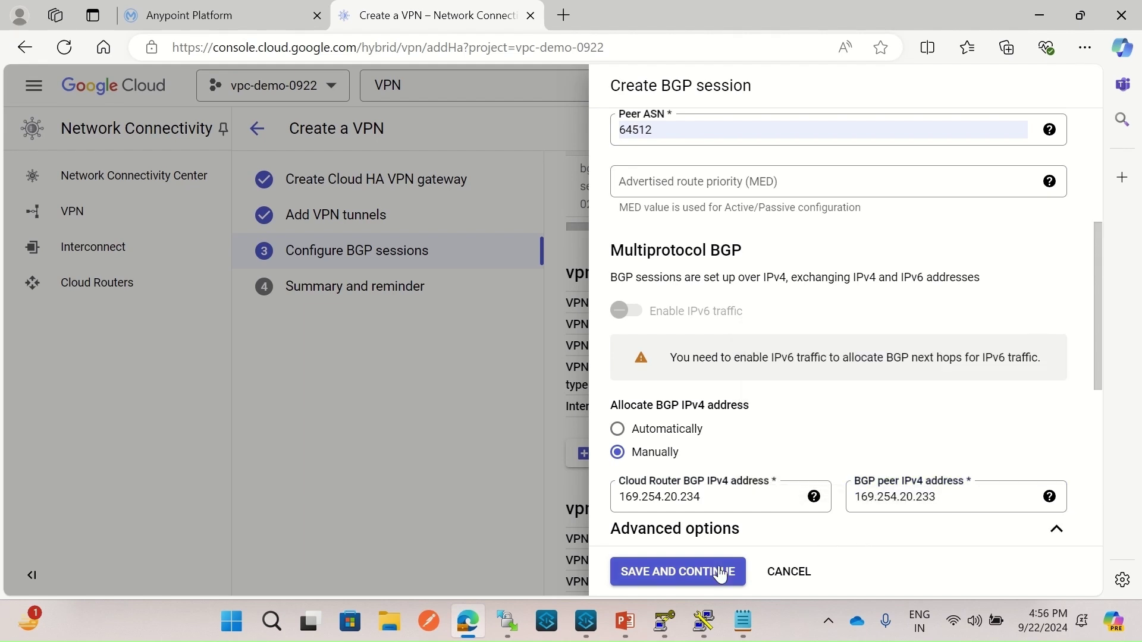
{"action": "left_click", "coordinate": [671, 581]}
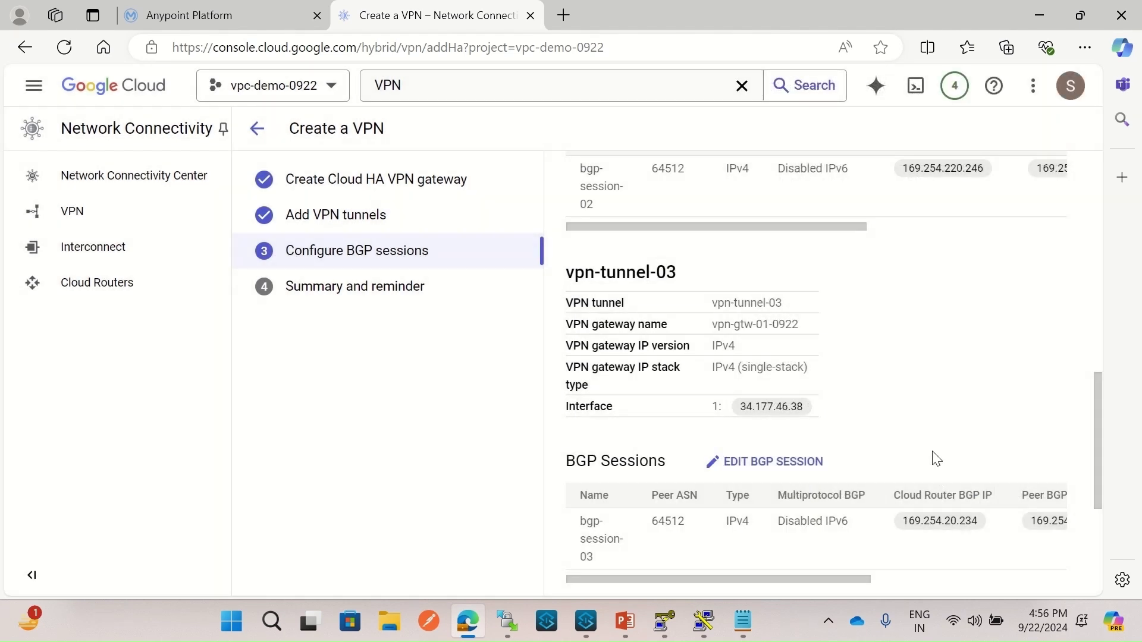
- Start configuring the BGP session for vpn-tunnel-04 with the name bgp-session-04 and peer ASN 64512
{"action": "scroll", "coordinate": [937, 397], "scroll_direction": "down", "scroll_amount": 5}
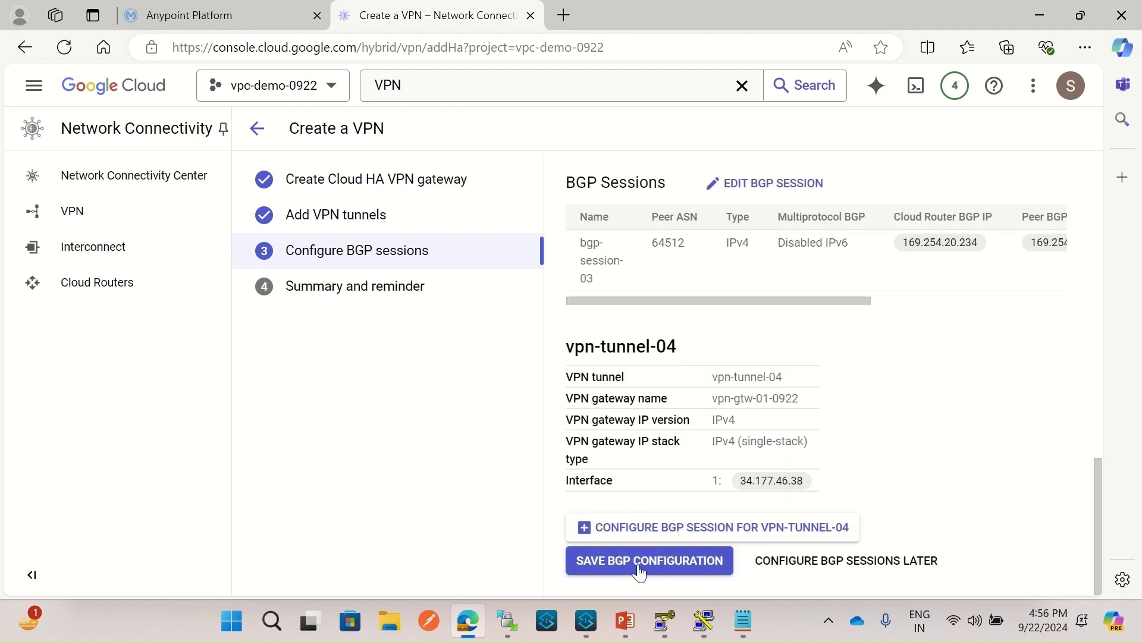
{"action": "left_click", "coordinate": [708, 537]}
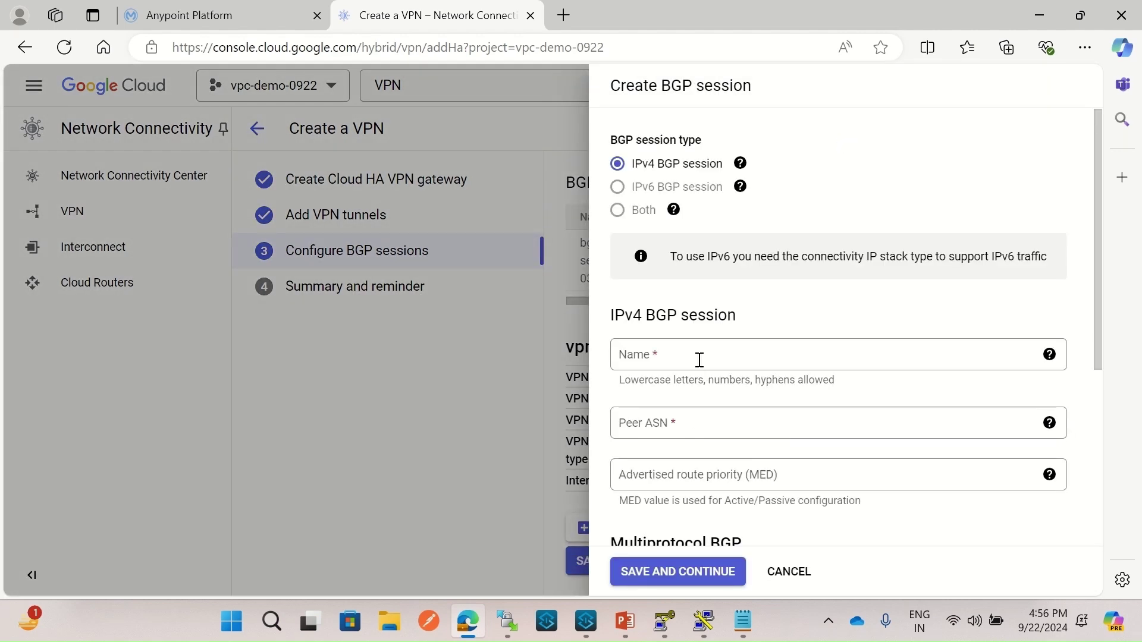
{"action": "left_click", "coordinate": [698, 361]}
{"action": "left_click", "coordinate": [664, 108]}
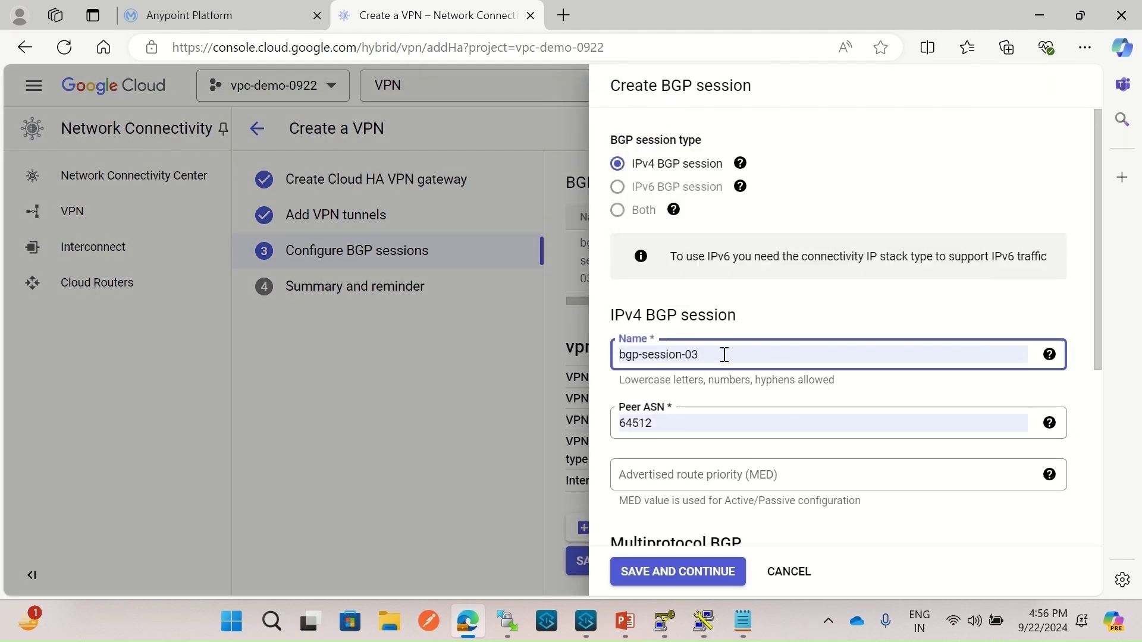
{"action": "key", "text": "BackSpace"}
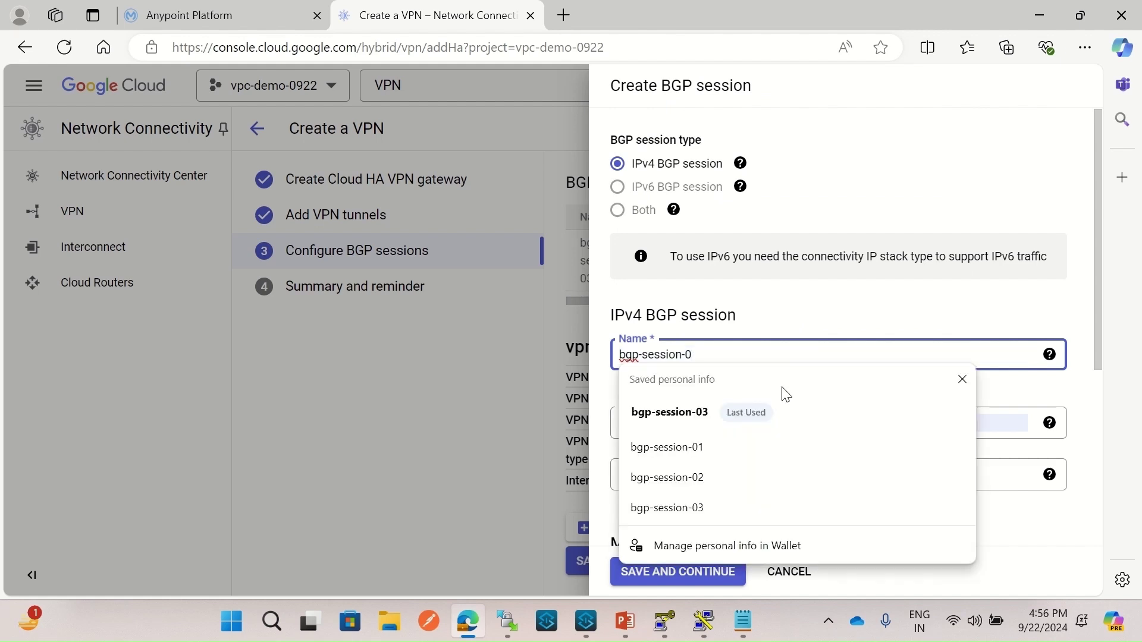
{"action": "type", "text": "4"}
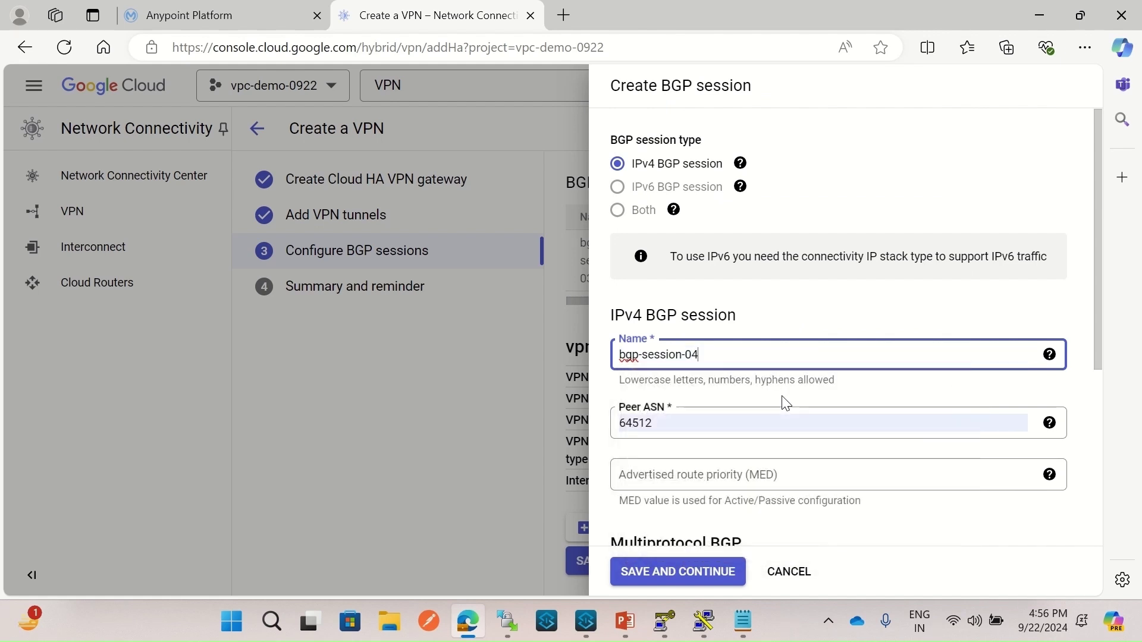
{"action": "left_click", "coordinate": [693, 454]}
- Set the BGP IPv4 address allocation of bgp-session-04 to manual
{"action": "scroll", "coordinate": [732, 470], "scroll_direction": "down", "scroll_amount": 5}
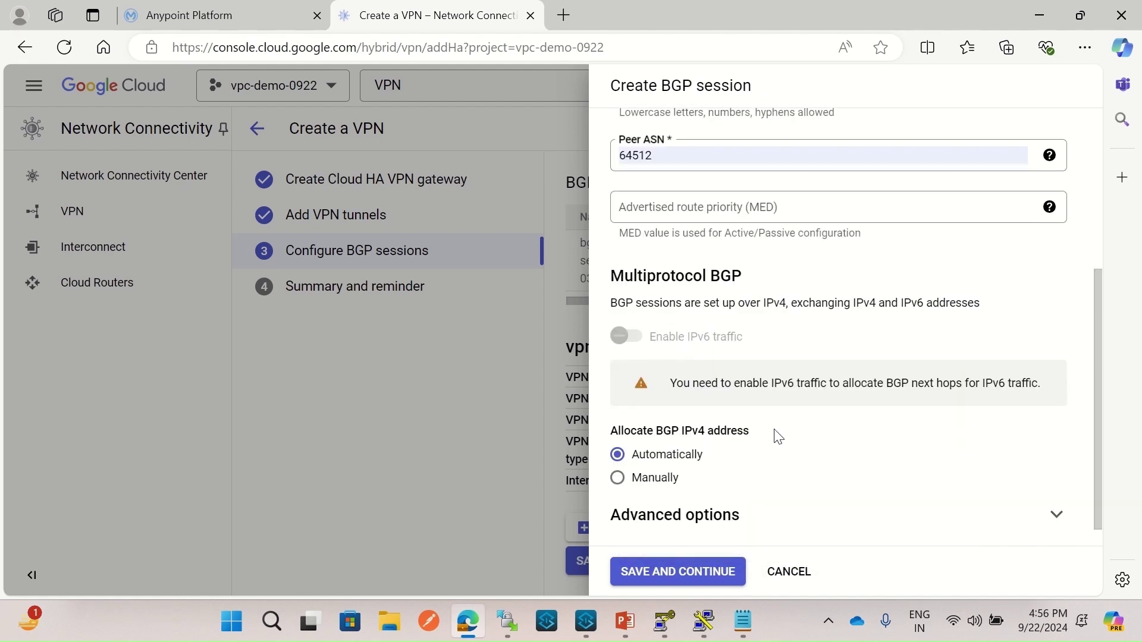
{"action": "scroll", "coordinate": [775, 436], "scroll_direction": "down", "scroll_amount": 1}
{"action": "left_click", "coordinate": [617, 452]}
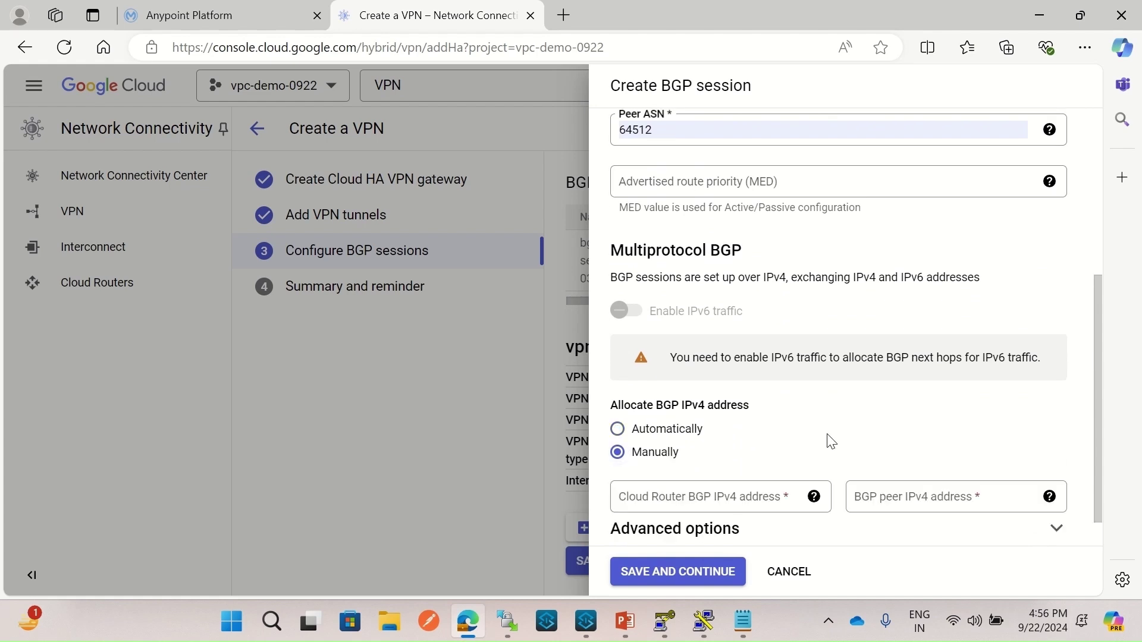
{"action": "scroll", "coordinate": [774, 438], "scroll_direction": "down", "scroll_amount": 1}
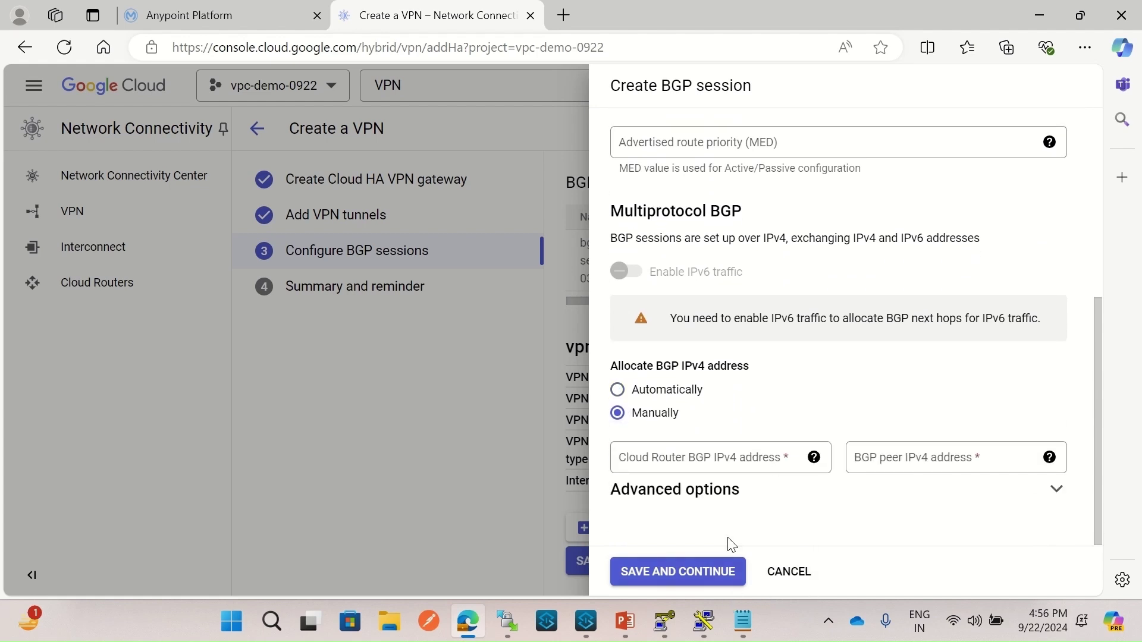
- Switch to Notepad and copy the second IPSec tunnel's inside Customer Gateway address 169.254.243.142, without /30, from GenericConnectionGuide (2).txt
{"action": "left_click", "coordinate": [743, 622]}
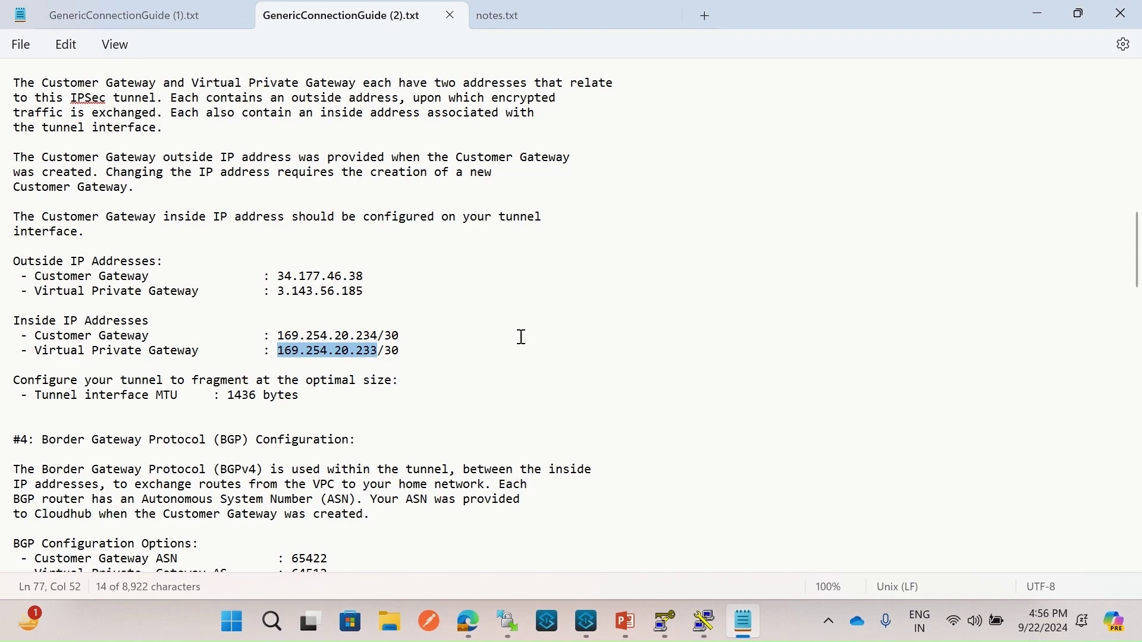
{"action": "scroll", "coordinate": [522, 337], "scroll_direction": "down", "scroll_amount": 20}
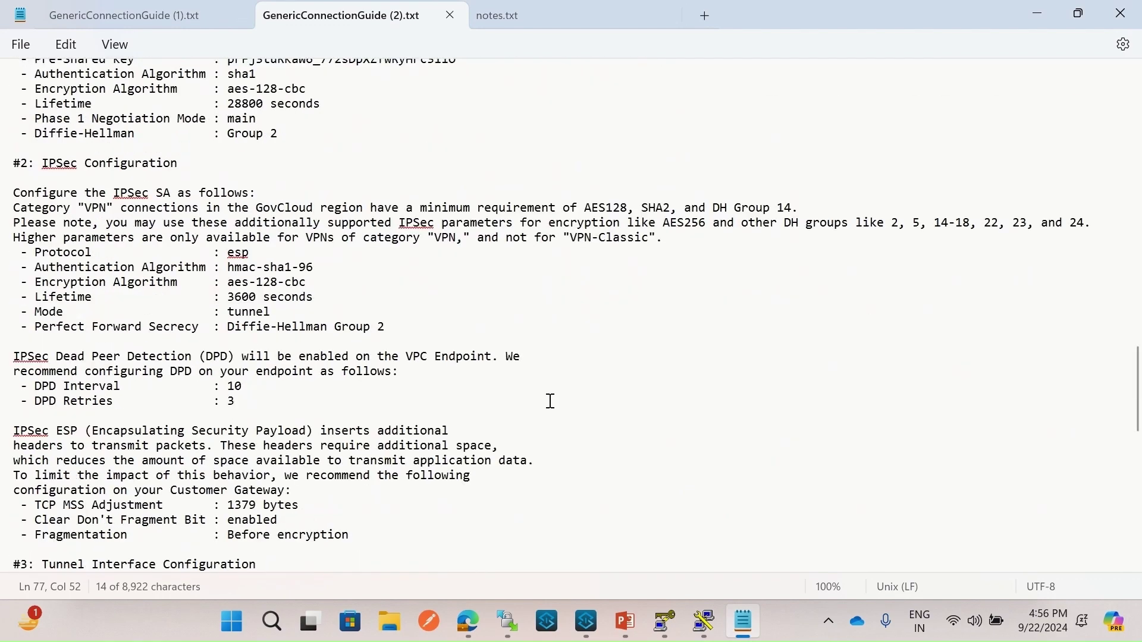
{"action": "scroll", "coordinate": [550, 402], "scroll_direction": "down", "scroll_amount": 13}
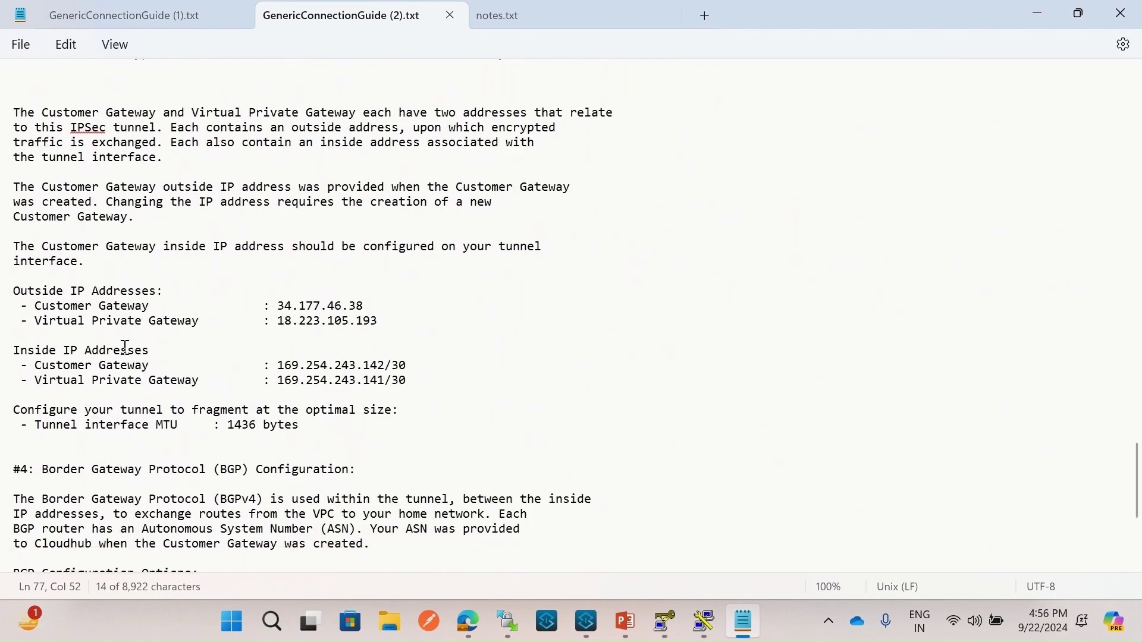
{"action": "left_click_drag", "start_coordinate": [278, 365], "coordinate": [385, 370]}
{"action": "key", "text": "ctrl+c"}
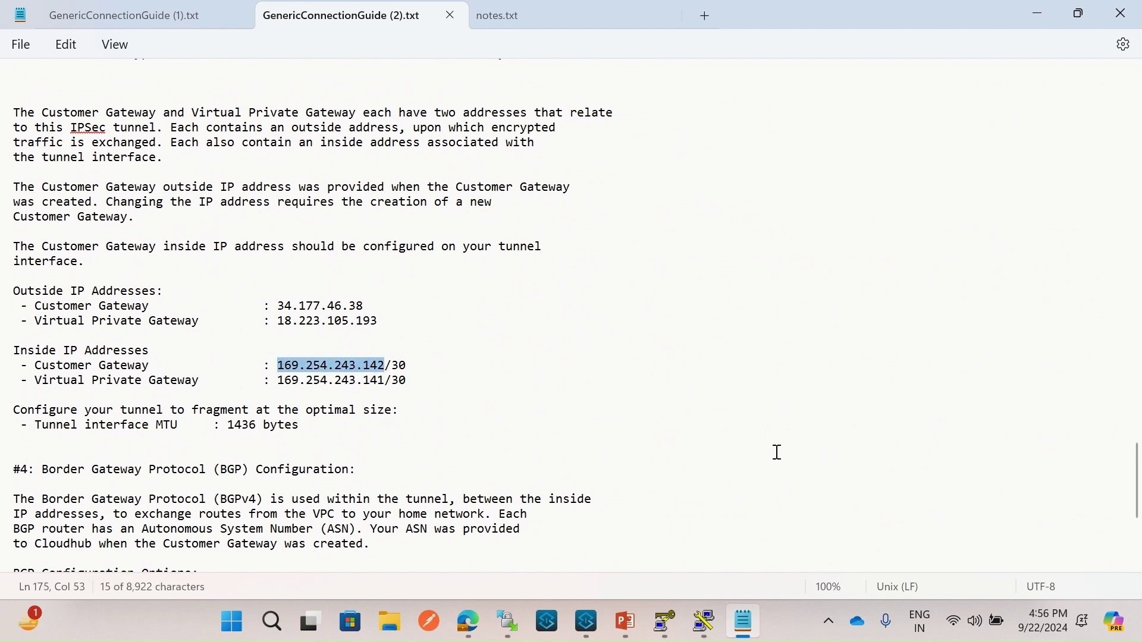
- Return to the browser and paste 169.254.243.142 as the Cloud Router BGP IPv4 address of bgp-session-04
{"action": "left_click", "coordinate": [469, 622]}
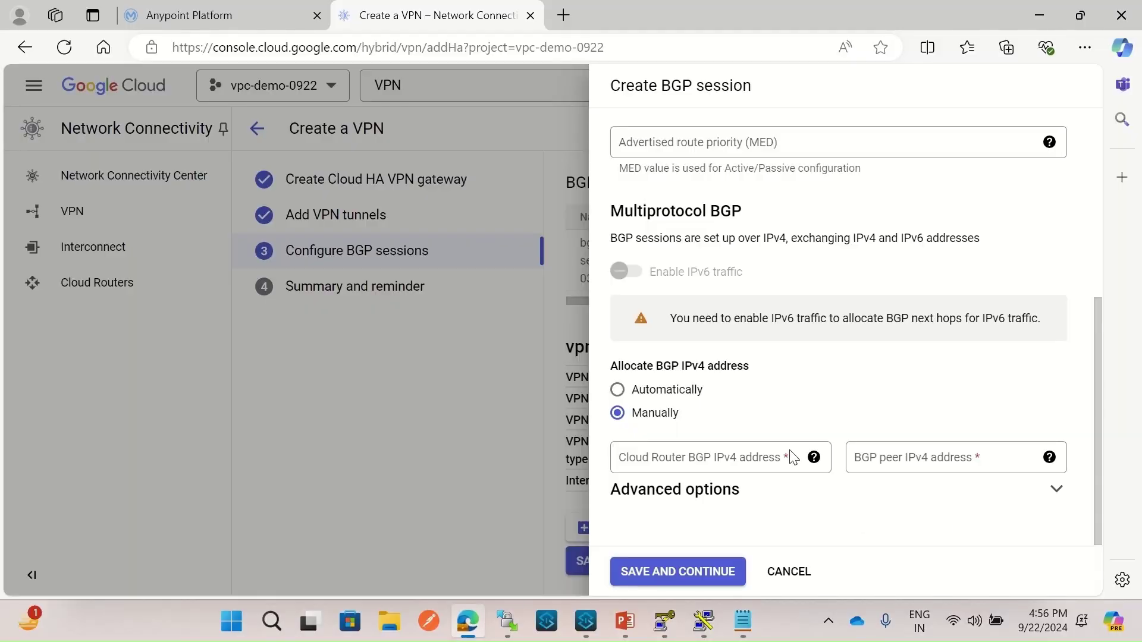
{"action": "left_click", "coordinate": [773, 454]}
{"action": "key", "text": "ctrl+v"}
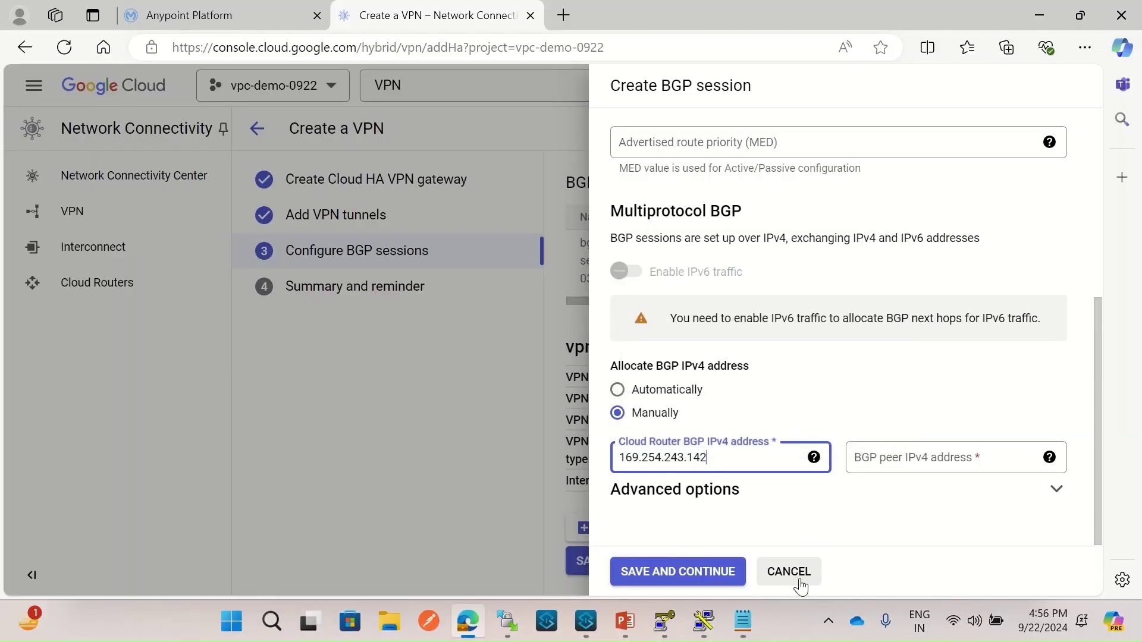
- Switch to Notepad and copy the second IPSec tunnel's inside Virtual Private Gateway address 169.254.243.141, without /30
{"action": "left_click", "coordinate": [745, 620]}
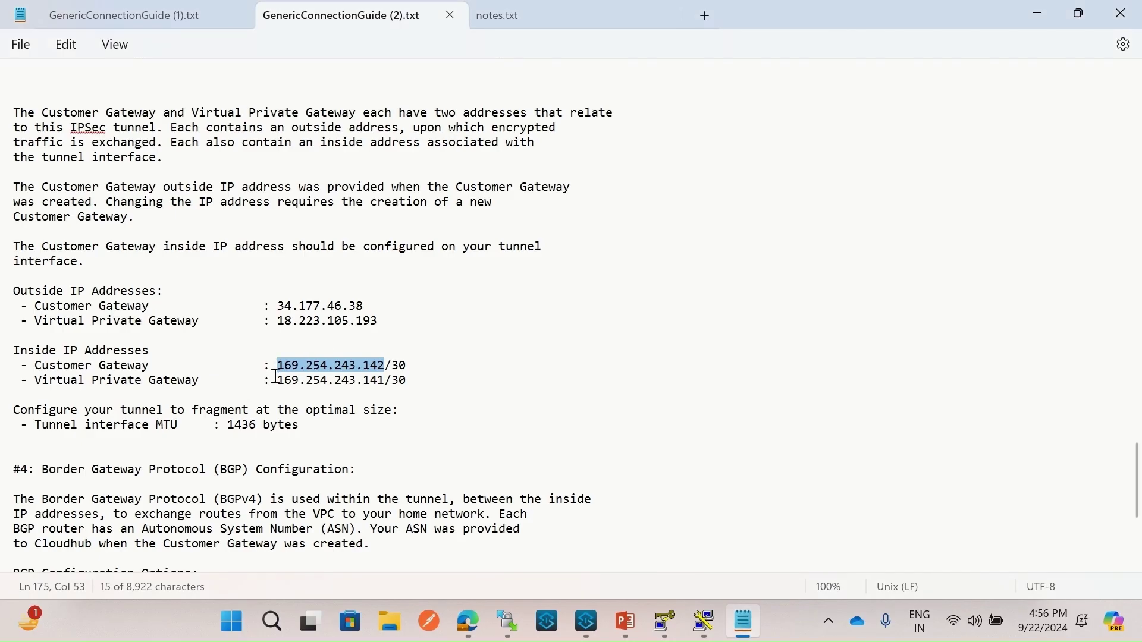
{"action": "left_click_drag", "start_coordinate": [283, 380], "coordinate": [384, 381]}
{"action": "key", "text": "ctrl+c"}
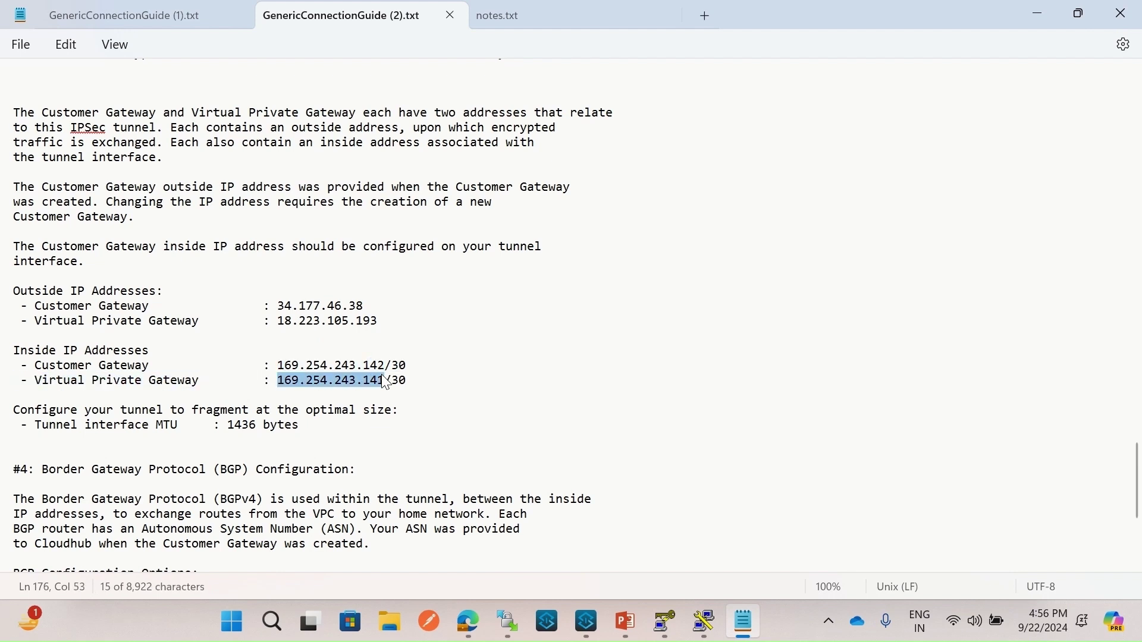
- Return to the browser, paste 169.254.243.141 as the BGP peer IPv4 address of bgp-session-04, and save the session
{"action": "left_click", "coordinate": [468, 622]}
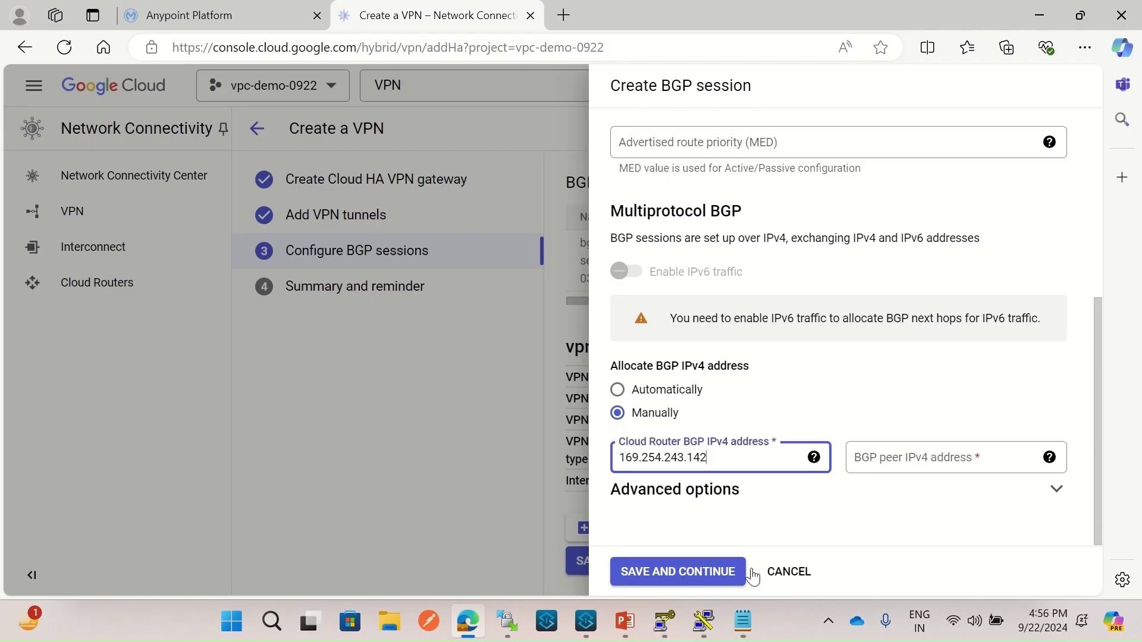
{"action": "left_click", "coordinate": [918, 462]}
{"action": "key", "text": "ctrl+v"}
{"action": "left_click", "coordinate": [863, 503]}
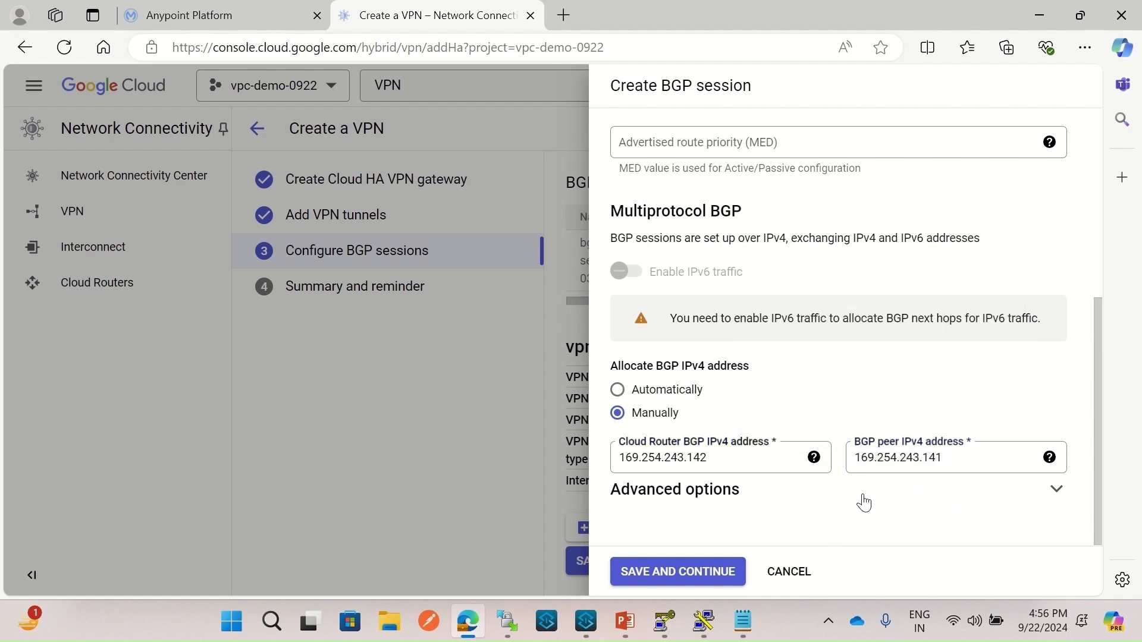
{"action": "left_click", "coordinate": [726, 572]}
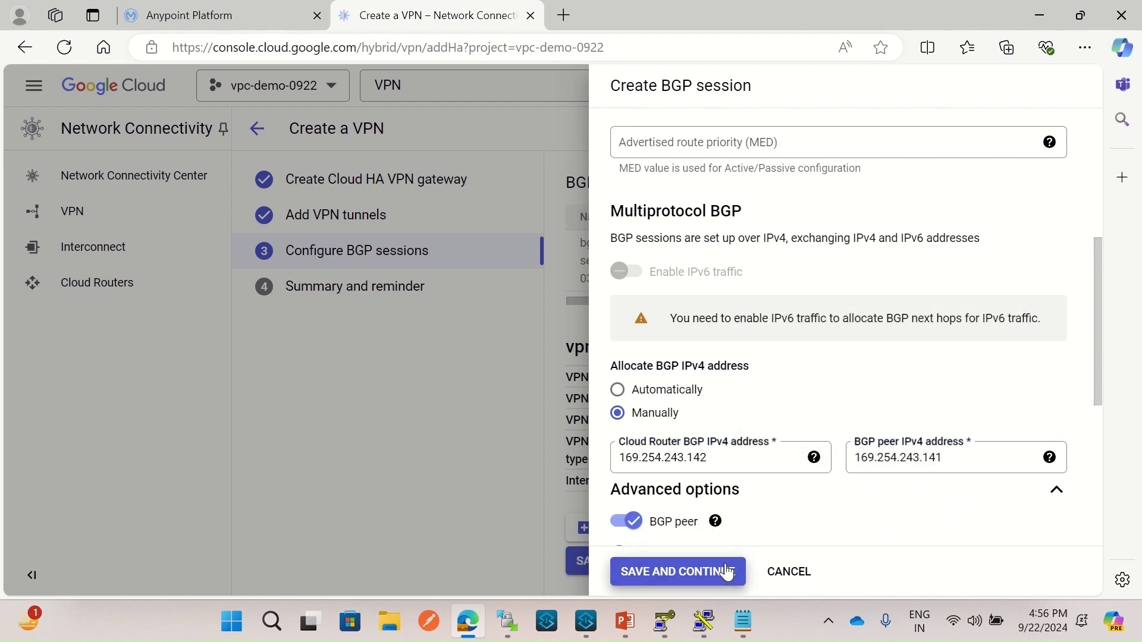
- Save the BGP configuration of the four tunnels and review their tunnel and BGP statuses in the summary
{"action": "scroll", "coordinate": [912, 402], "scroll_direction": "down", "scroll_amount": 3}
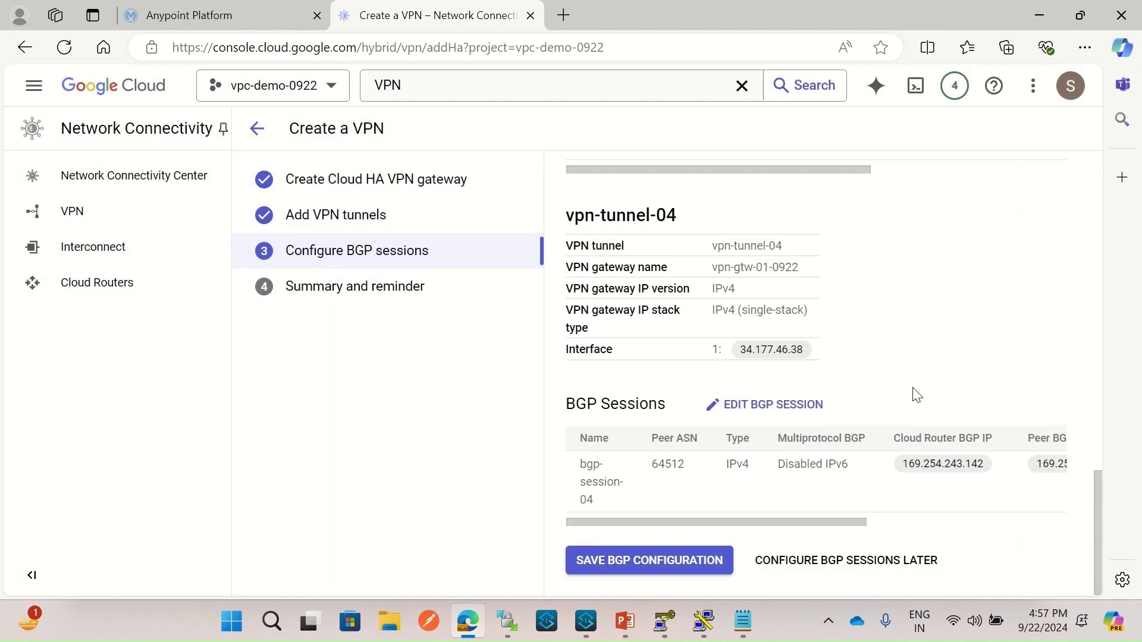
{"action": "left_click", "coordinate": [642, 562]}
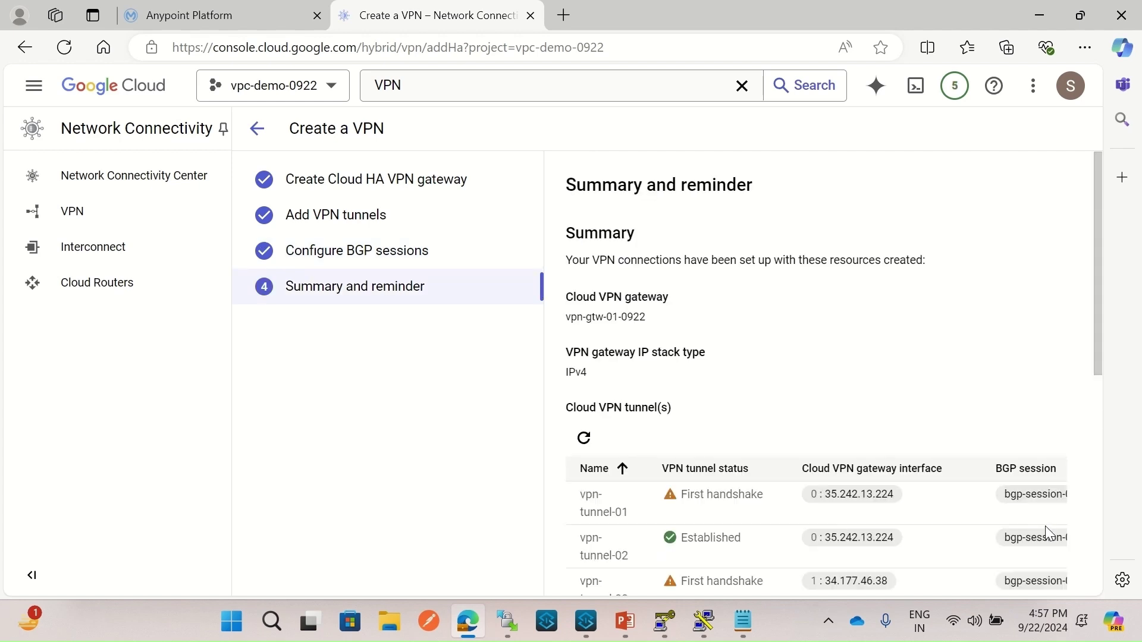
{"action": "scroll", "coordinate": [1065, 540], "scroll_direction": "down", "scroll_amount": 3}
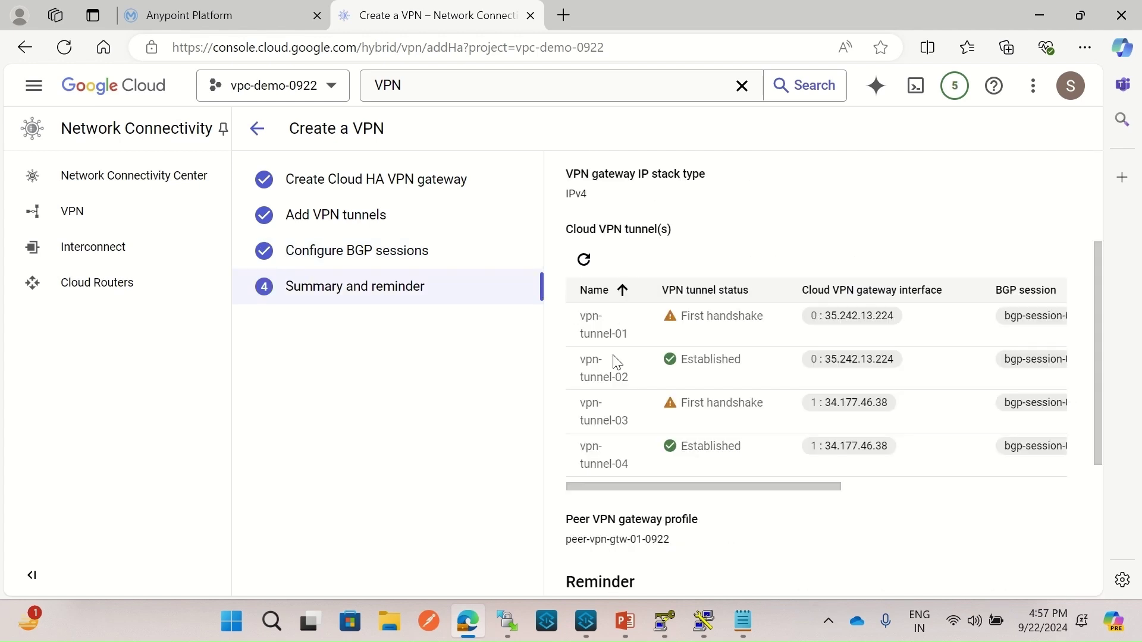
{"action": "scroll", "coordinate": [612, 362], "scroll_direction": "right", "scroll_amount": 5}
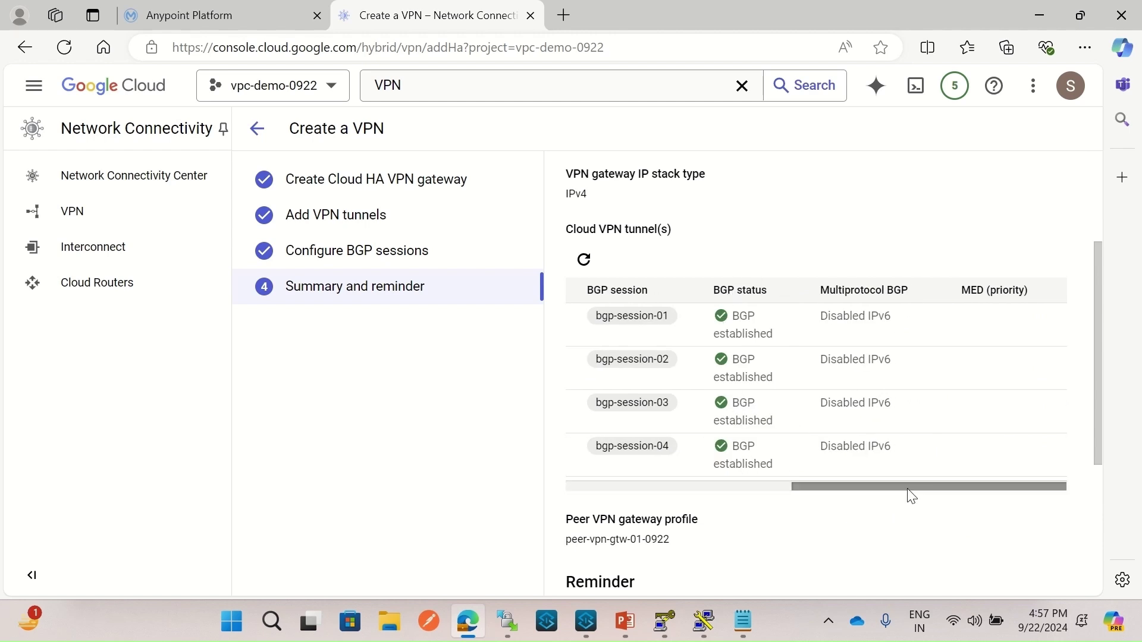
{"action": "left_click_drag", "start_coordinate": [908, 488], "coordinate": [632, 502]}
{"action": "scroll", "coordinate": [811, 467], "scroll_direction": "up", "scroll_amount": 2}
{"action": "scroll", "coordinate": [812, 475], "scroll_direction": "down", "scroll_amount": 3}
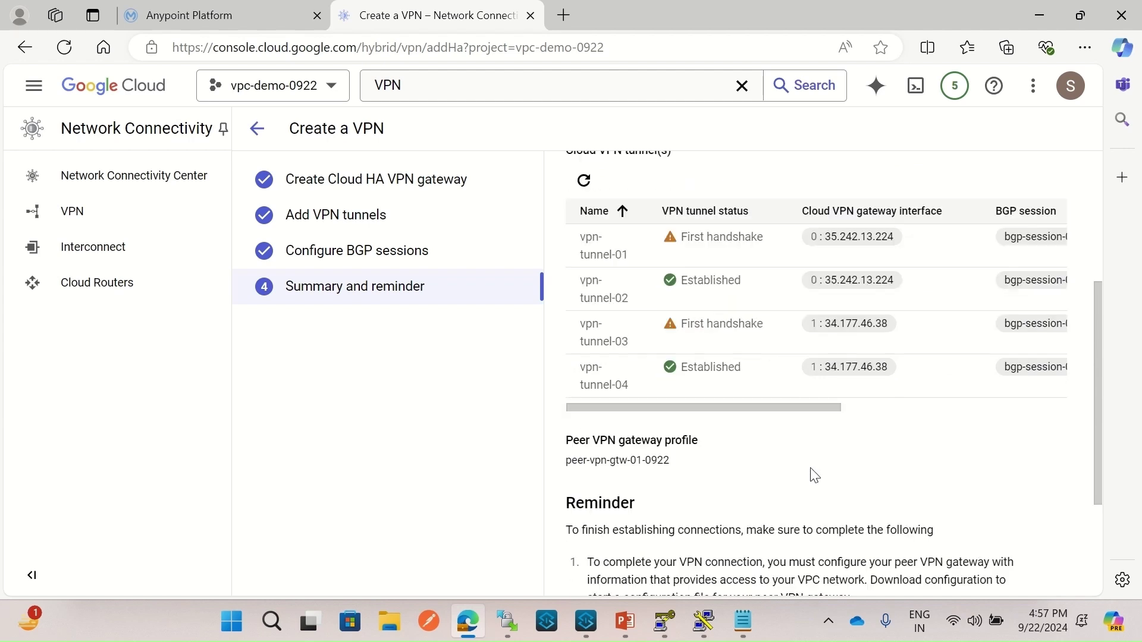
- Finish the VPN setup and check the tunnel status and BGP session status columns in the Cloud VPN tunnels list
{"action": "scroll", "coordinate": [743, 440], "scroll_direction": "down", "scroll_amount": 3}
{"action": "left_click", "coordinate": [586, 562]}
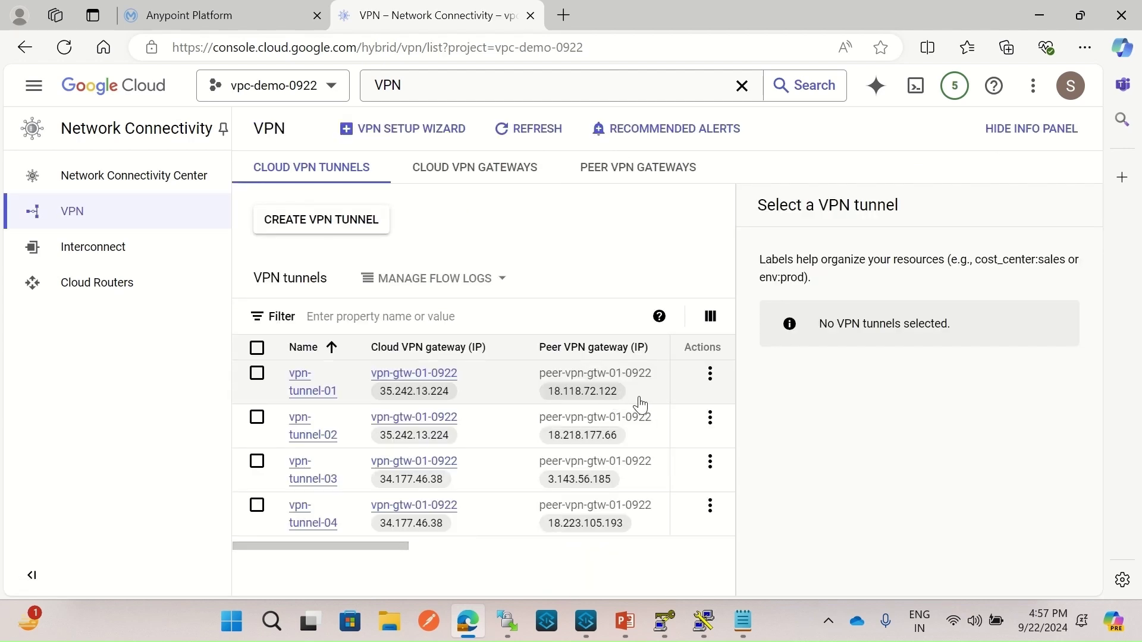
{"action": "left_click_drag", "start_coordinate": [393, 544], "coordinate": [610, 568]}
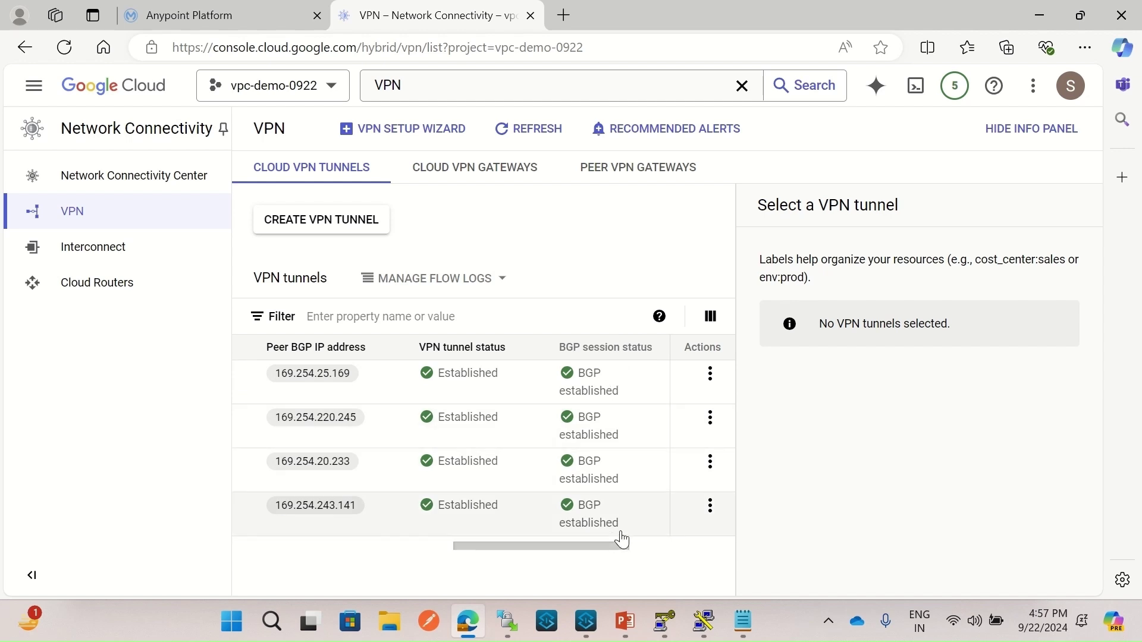
- Switch to the Anypoint Platform browser page and open Runtime Manager from the Management Center
{"action": "left_click", "coordinate": [245, 21]}
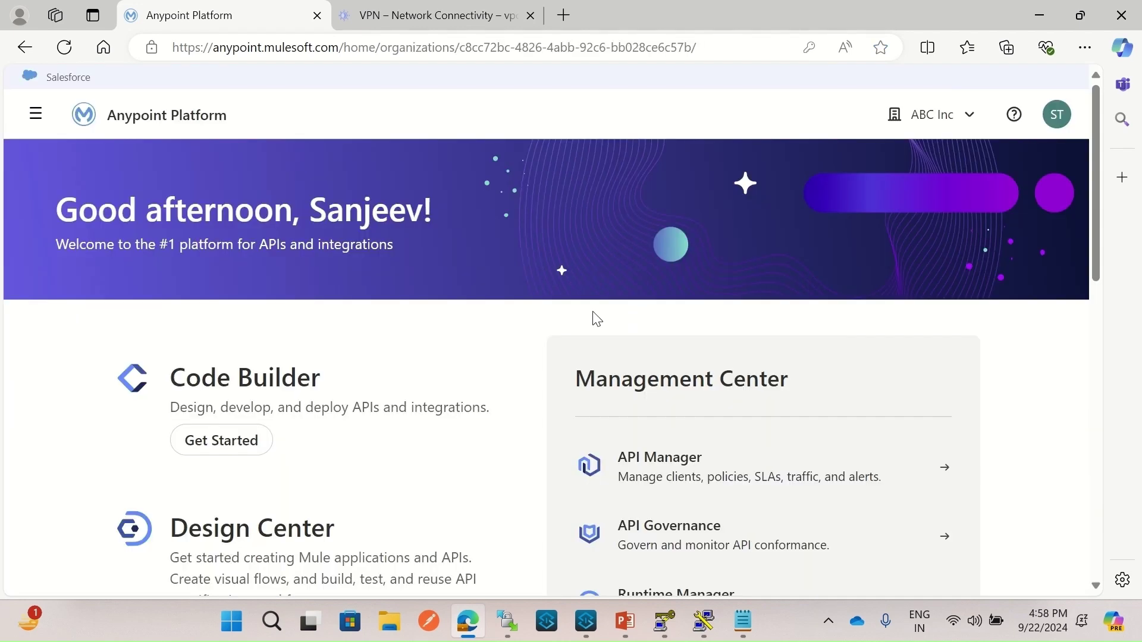
{"action": "scroll", "coordinate": [458, 351], "scroll_direction": "down", "scroll_amount": 4}
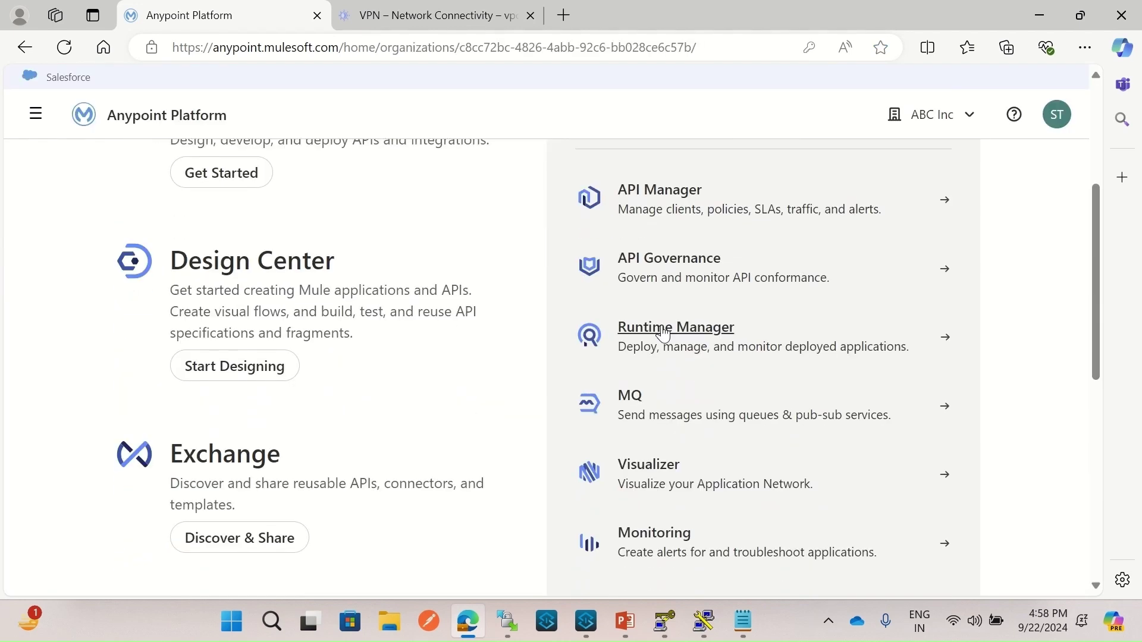
{"action": "left_click", "coordinate": [568, 340]}
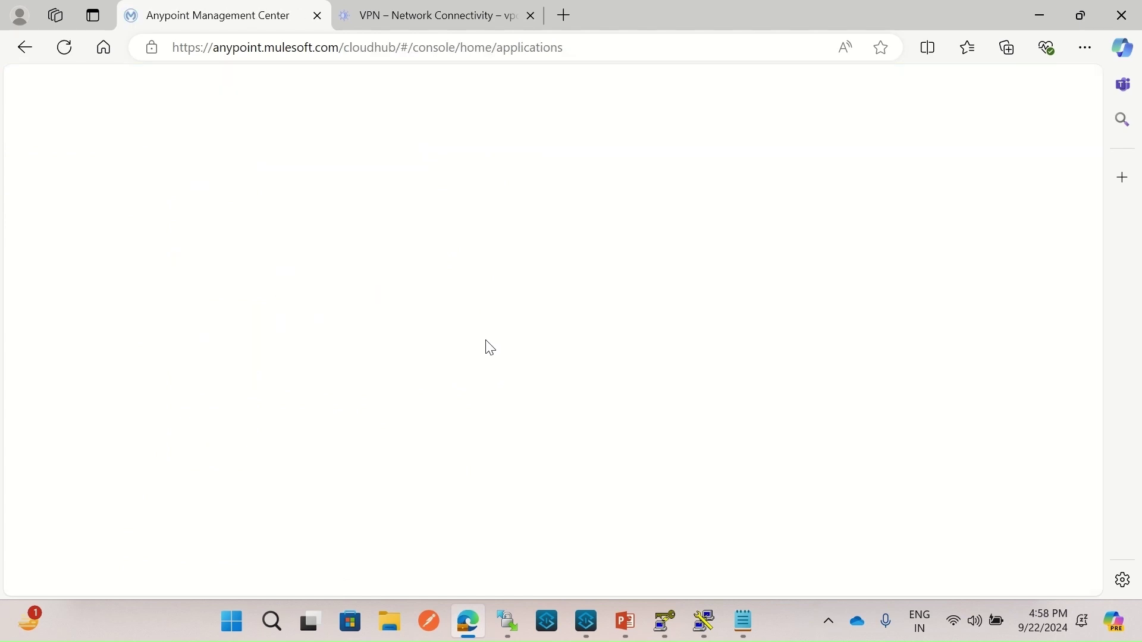
- Open the private space from the Private Spaces list and check the tunnel statuses of VPN 1 and VPN 2 in the vpn-mule-01-0922 connection
{"action": "left_click", "coordinate": [66, 475]}
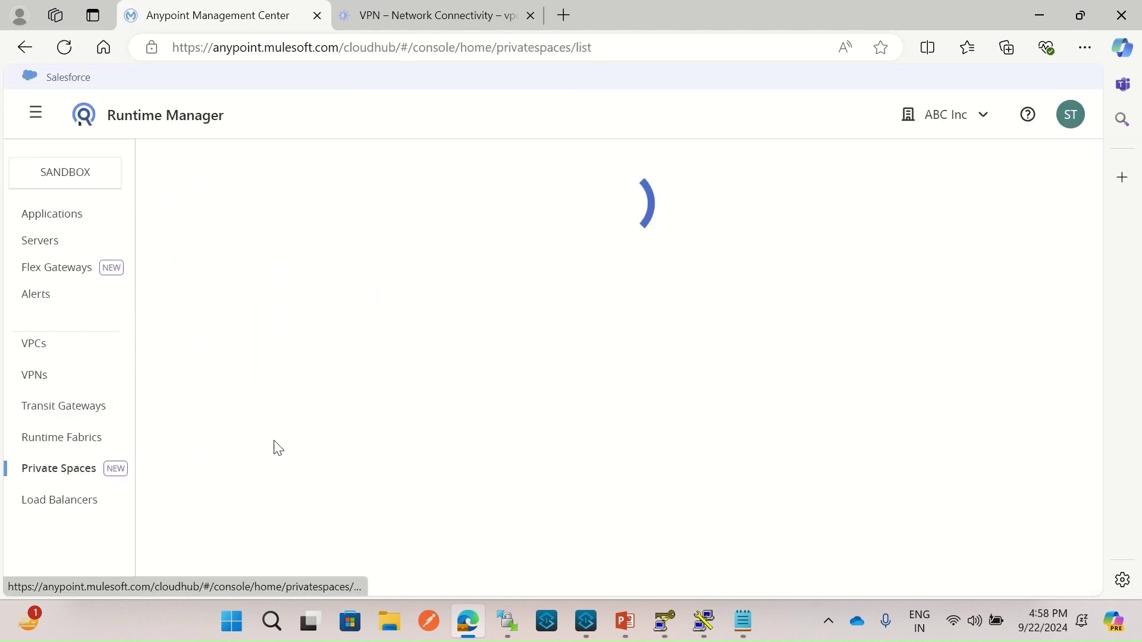
{"action": "left_click", "coordinate": [254, 332]}
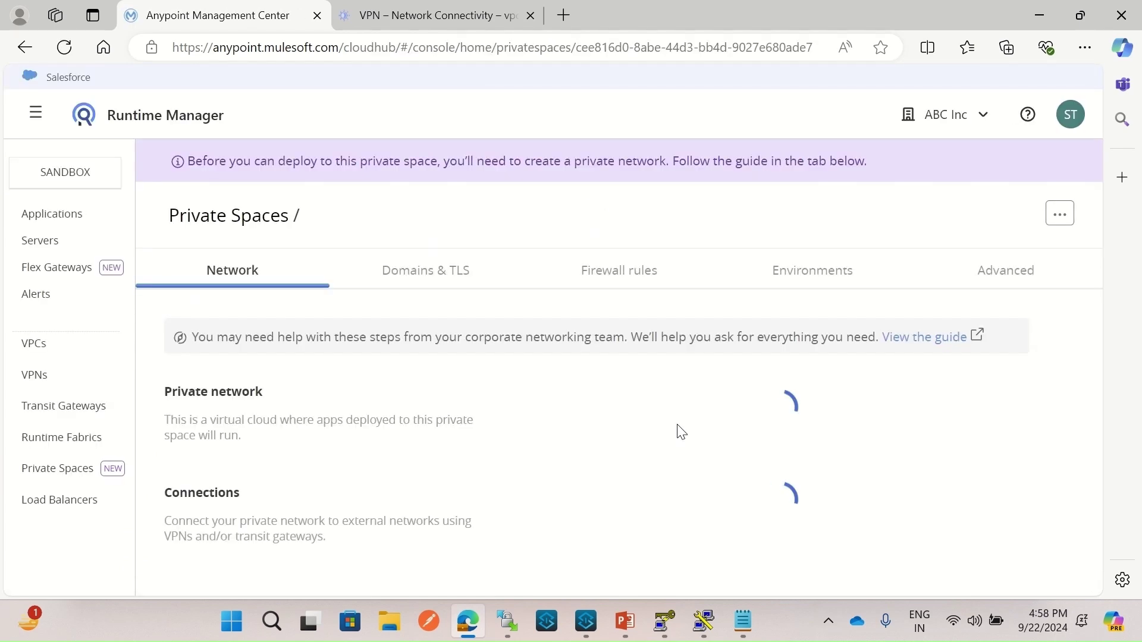
{"action": "scroll", "coordinate": [703, 432], "scroll_direction": "down", "scroll_amount": 1}
{"action": "scroll", "coordinate": [702, 432], "scroll_direction": "down", "scroll_amount": 1}
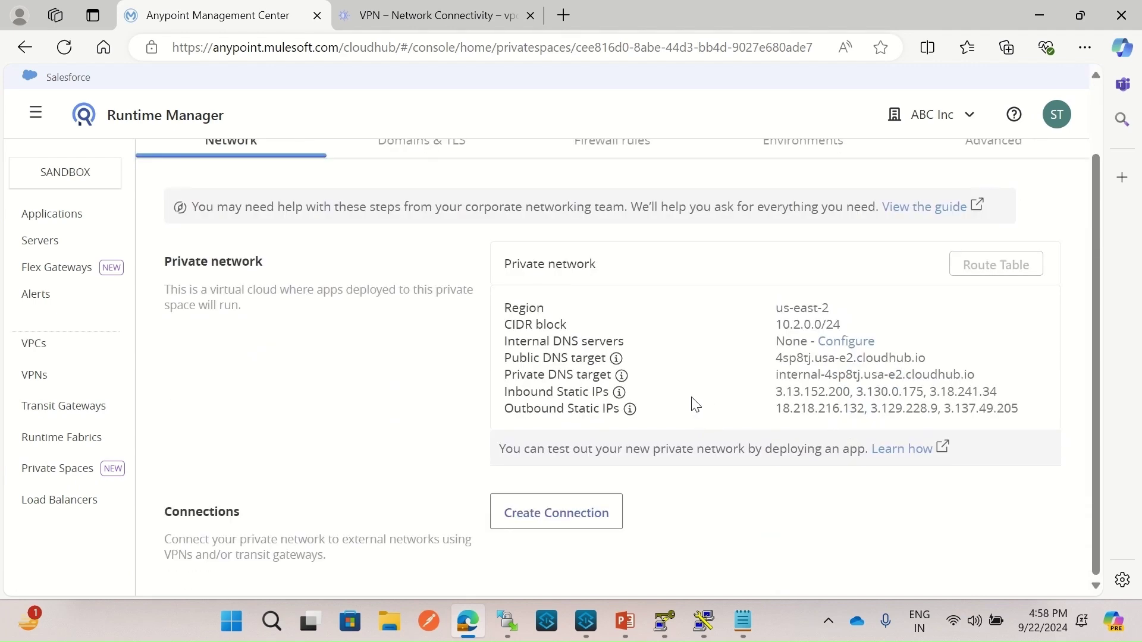
{"action": "scroll", "coordinate": [721, 400], "scroll_direction": "down", "scroll_amount": 5}
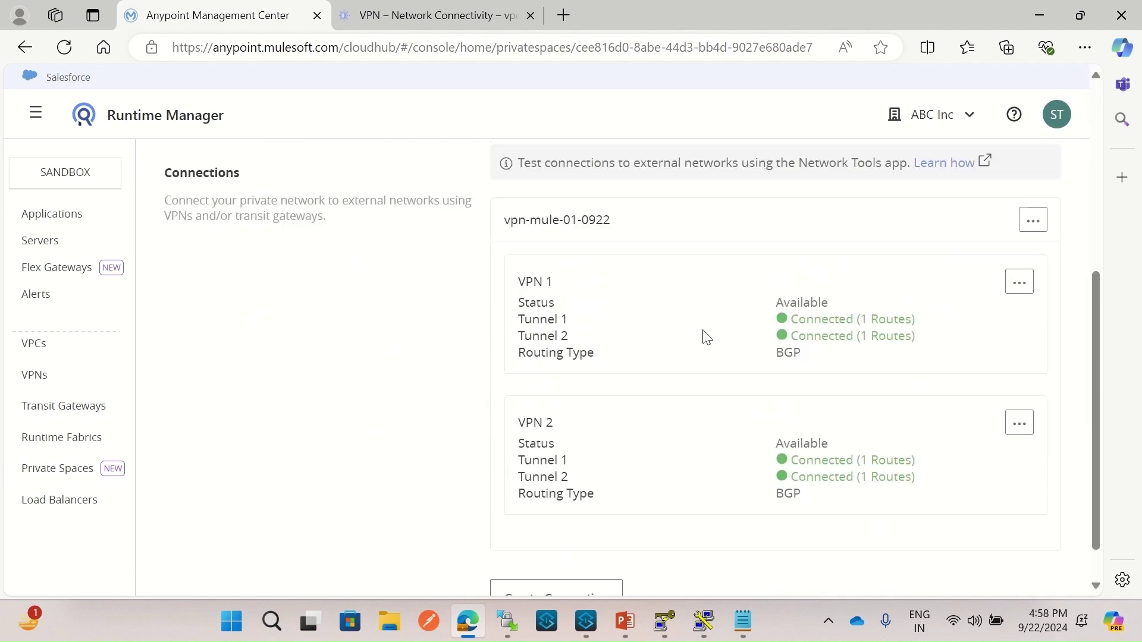
{"action": "scroll", "coordinate": [706, 334], "scroll_direction": "up", "scroll_amount": 3}
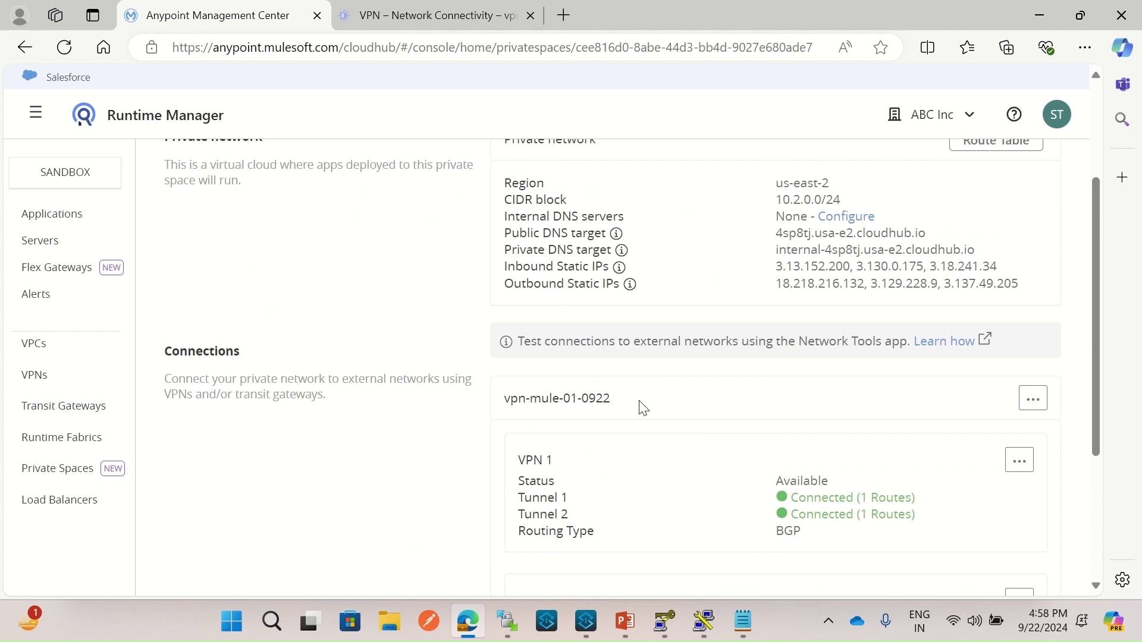
{"action": "scroll", "coordinate": [648, 416], "scroll_direction": "down", "scroll_amount": 4}
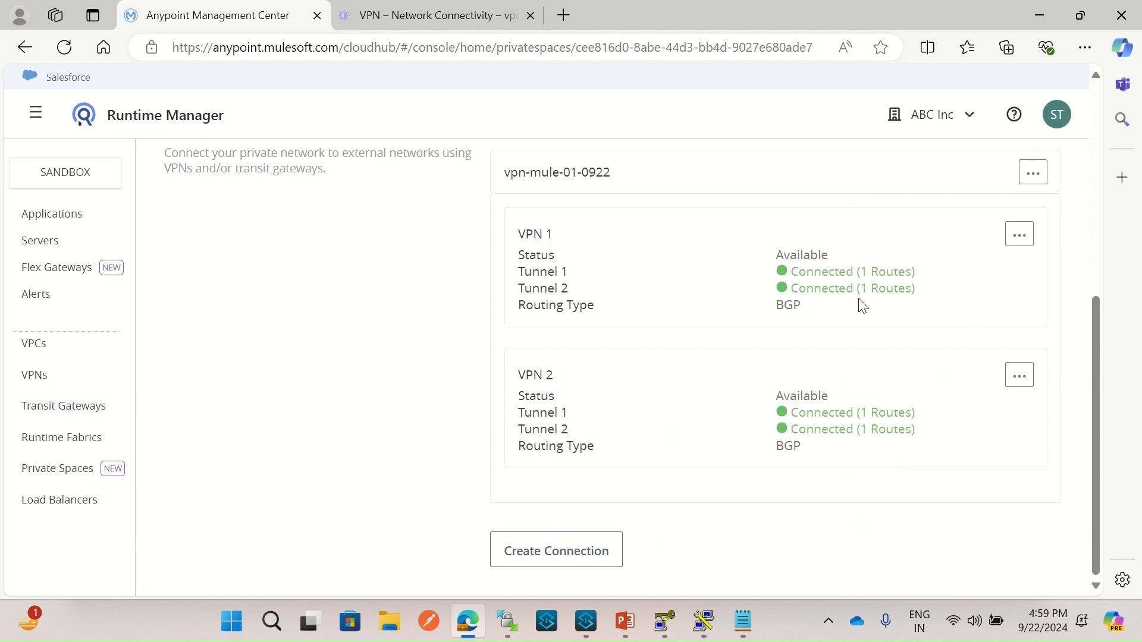
- Switch to the VPN presentation in PowerPoint to review the CloudHub 2.0 to GCP VPC network diagram
{"action": "left_click", "coordinate": [625, 620]}
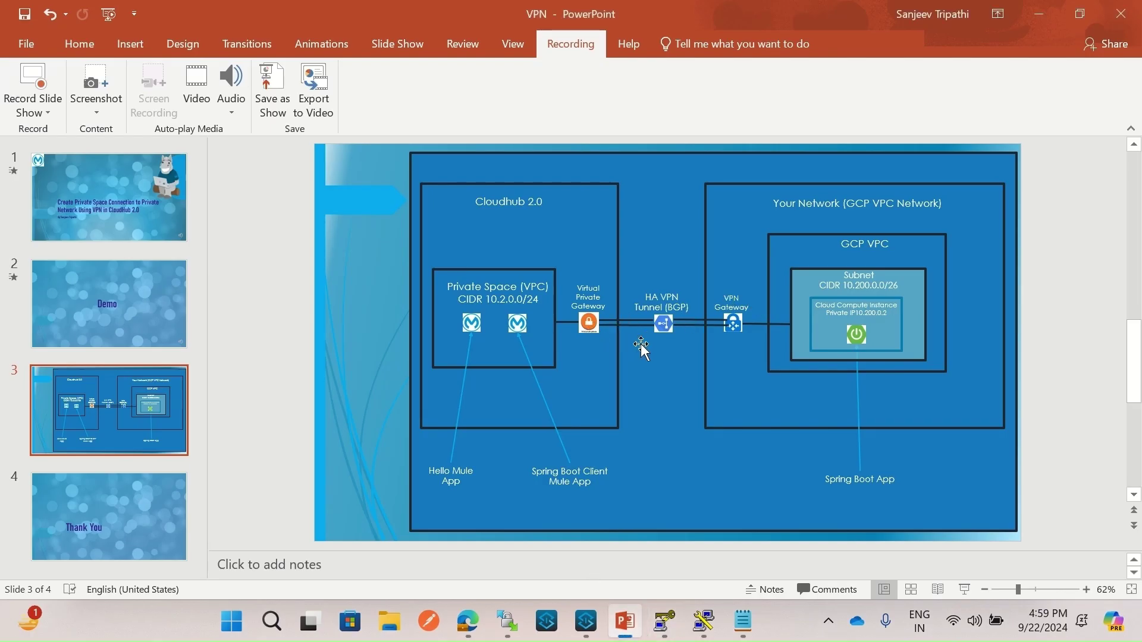